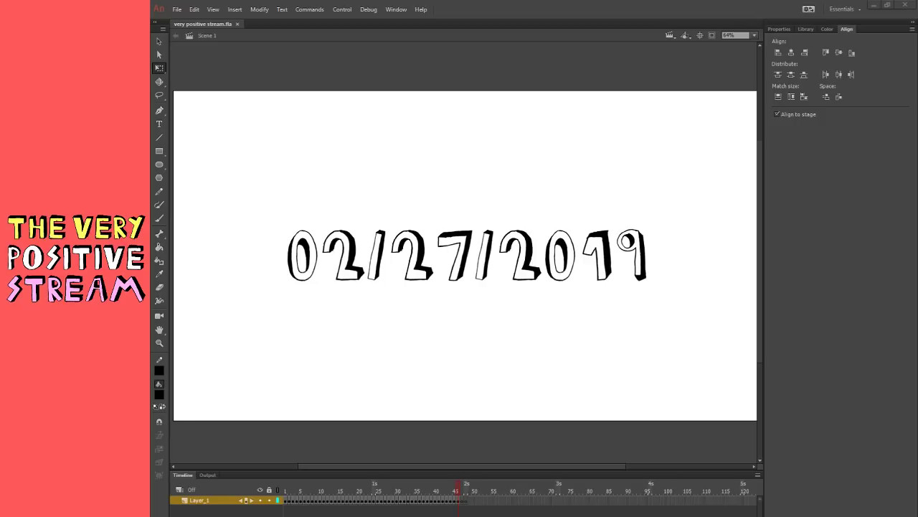
- Go to the blank frame right after the date lettering and activate the Brush tool
{"action": "left_click", "coordinate": [462, 500]}
{"action": "left_click", "coordinate": [160, 219]}
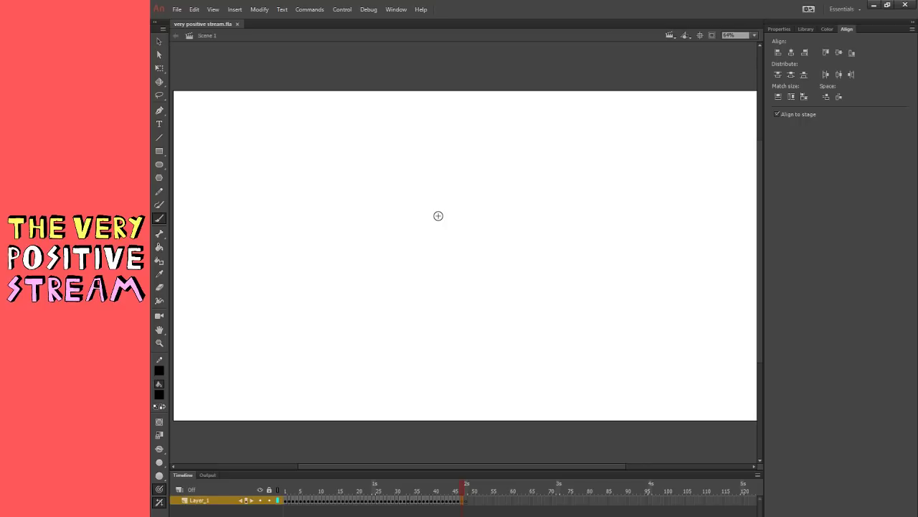
{"action": "left_click_drag", "start_coordinate": [442, 199], "coordinate": [475, 268]}
{"action": "key", "text": "ctrl+z"}
{"action": "left_click_drag", "start_coordinate": [498, 227], "coordinate": [495, 277]}
{"action": "key", "text": "ctrl+z"}
{"action": "left_click_drag", "start_coordinate": [547, 303], "coordinate": [551, 207]}
{"action": "key", "text": "ctrl+z"}
{"action": "left_click_drag", "start_coordinate": [553, 294], "coordinate": [563, 227]}
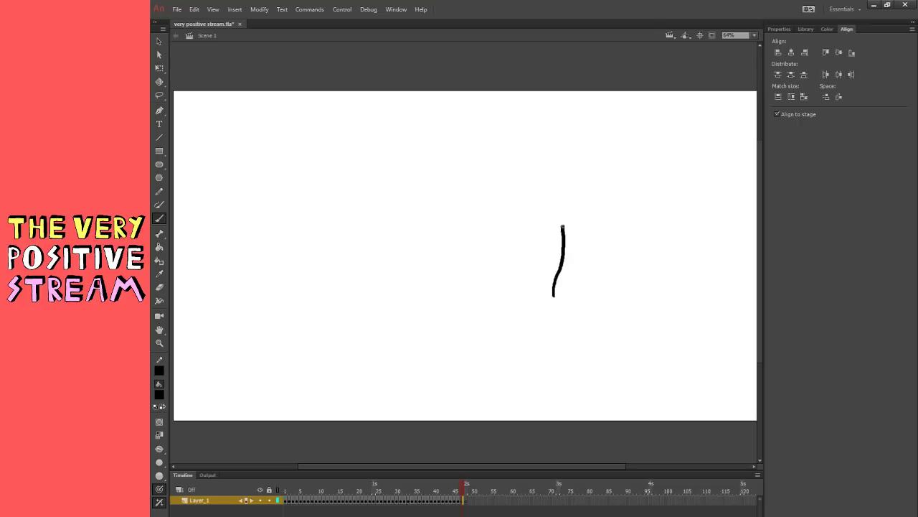
{"action": "key", "text": "ctrl+z"}
- Draw a left-facing cartoon head in profile with a long nose, lips, a dot eye and open neck lines
{"action": "mouse_move", "coordinate": [566, 291]}
{"action": "left_mouse_down"}
{"action": "mouse_move", "coordinate": [564, 229]}
{"action": "mouse_move", "coordinate": [545, 202]}
{"action": "mouse_move", "coordinate": [525, 197]}
{"action": "mouse_move", "coordinate": [516, 206]}
{"action": "mouse_move", "coordinate": [529, 226]}
{"action": "mouse_move", "coordinate": [545, 210]}
{"action": "mouse_move", "coordinate": [528, 273]}
{"action": "left_mouse_up"}
{"action": "left_click", "coordinate": [545, 211]}
{"action": "key", "text": "ctrl+z"}
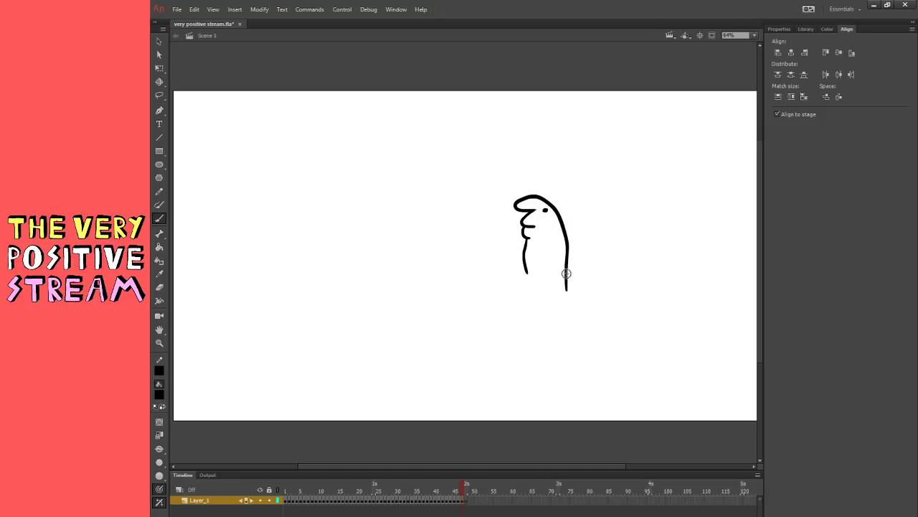
- Erase and redraw the lower part of the line at the back of the head, and trim both neck lines level
{"action": "left_click", "coordinate": [159, 286]}
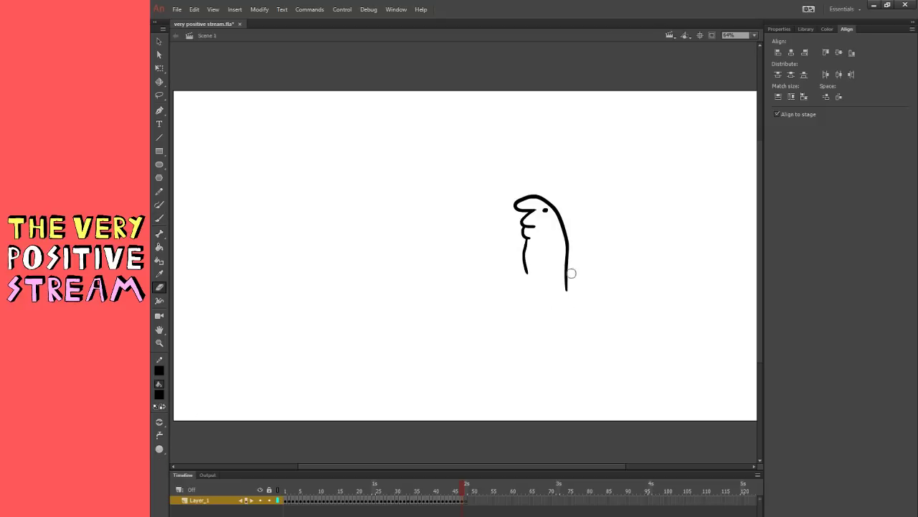
{"action": "left_click_drag", "start_coordinate": [570, 262], "coordinate": [566, 294]}
{"action": "left_click", "coordinate": [159, 218]}
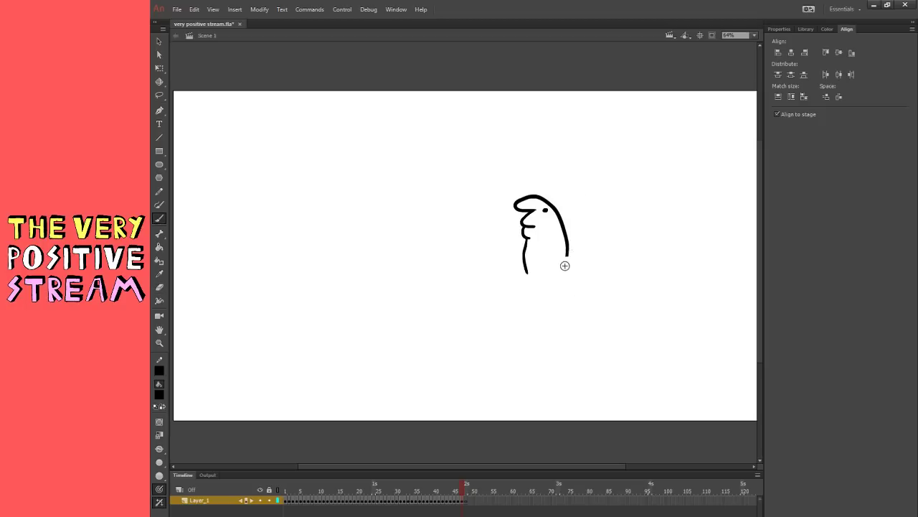
{"action": "mouse_move", "coordinate": [566, 251]}
{"action": "left_mouse_down"}
{"action": "mouse_move", "coordinate": [568, 277]}
{"action": "mouse_move", "coordinate": [529, 277]}
{"action": "left_mouse_up"}
{"action": "key", "text": "ctrl+z"}
{"action": "left_click", "coordinate": [159, 286]}
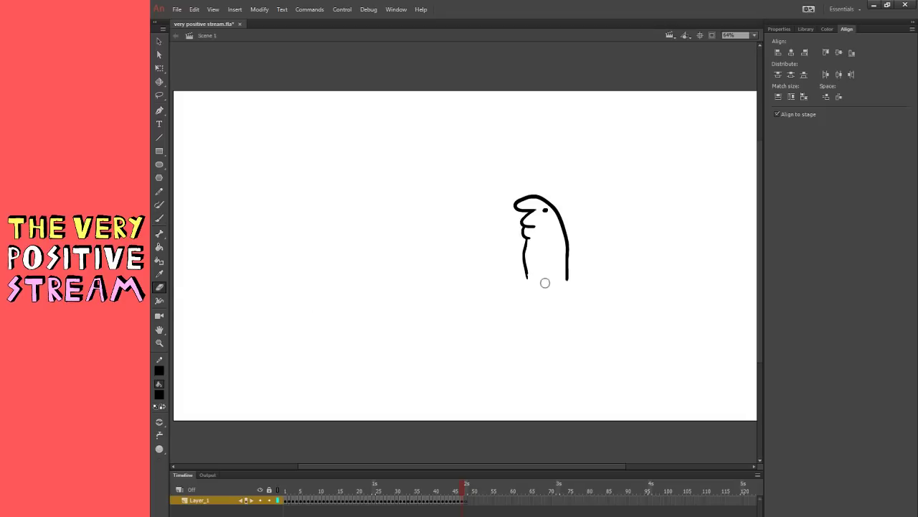
{"action": "left_click_drag", "start_coordinate": [522, 277], "coordinate": [590, 273]}
{"action": "left_click", "coordinate": [160, 218]}
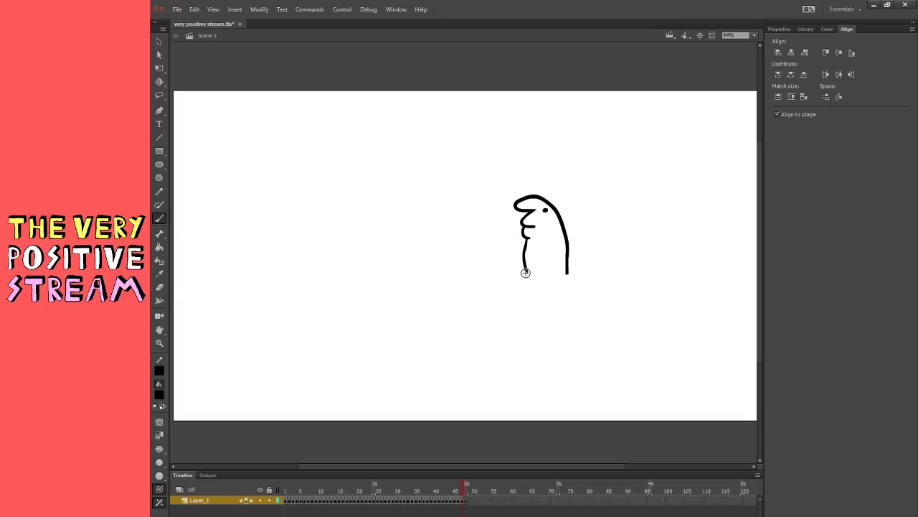
- Draw a rolled collar across the base of the neck and save the file
{"action": "mouse_move", "coordinate": [521, 266]}
{"action": "left_mouse_down"}
{"action": "mouse_move", "coordinate": [572, 273]}
{"action": "mouse_move", "coordinate": [519, 269]}
{"action": "mouse_move", "coordinate": [523, 276]}
{"action": "mouse_move", "coordinate": [520, 269]}
{"action": "mouse_move", "coordinate": [571, 278]}
{"action": "left_mouse_up"}
{"action": "key", "text": "ctrl+z"}
{"action": "key", "text": "ctrl+z"}
{"action": "key", "text": "ctrl+s"}
- Draw two wavy lines downward from the collar as the sides of the torso
{"action": "left_click_drag", "start_coordinate": [525, 279], "coordinate": [522, 314]}
{"action": "key", "text": "ctrl+z"}
{"action": "left_click_drag", "start_coordinate": [525, 279], "coordinate": [522, 311]}
{"action": "left_click_drag", "start_coordinate": [572, 277], "coordinate": [569, 316]}
{"action": "mouse_move", "coordinate": [534, 288]}
{"action": "left_mouse_down"}
{"action": "mouse_move", "coordinate": [544, 286]}
{"action": "mouse_move", "coordinate": [522, 337]}
{"action": "left_mouse_up"}
{"action": "key", "text": "ctrl+z"}
{"action": "left_click_drag", "start_coordinate": [524, 304], "coordinate": [524, 345]}
{"action": "key", "text": "ctrl+z"}
{"action": "left_click_drag", "start_coordinate": [567, 310], "coordinate": [568, 346]}
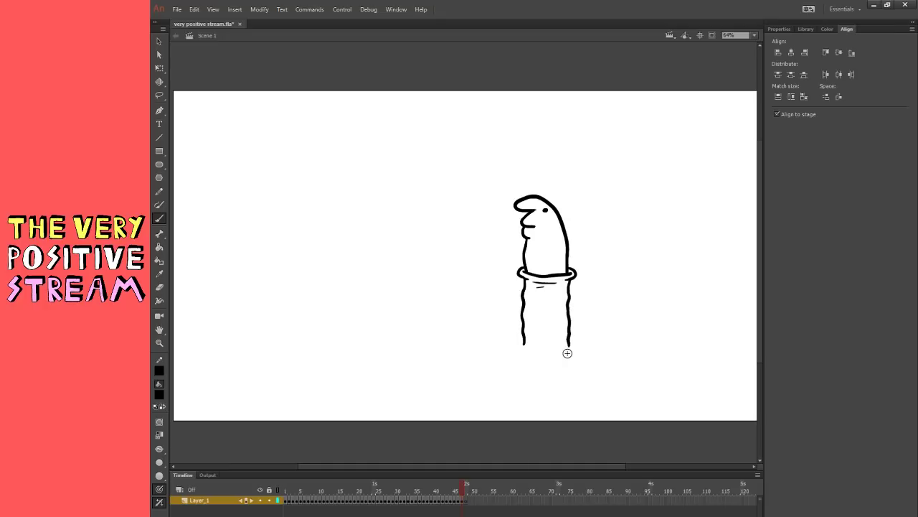
- Move the whole figure up and to the left on the stage, and return to the Brush tool
{"action": "left_click", "coordinate": [159, 67]}
{"action": "left_click", "coordinate": [573, 280]}
{"action": "left_click_drag", "start_coordinate": [566, 269], "coordinate": [457, 228]}
{"action": "left_click", "coordinate": [363, 275]}
{"action": "key", "text": "b"}
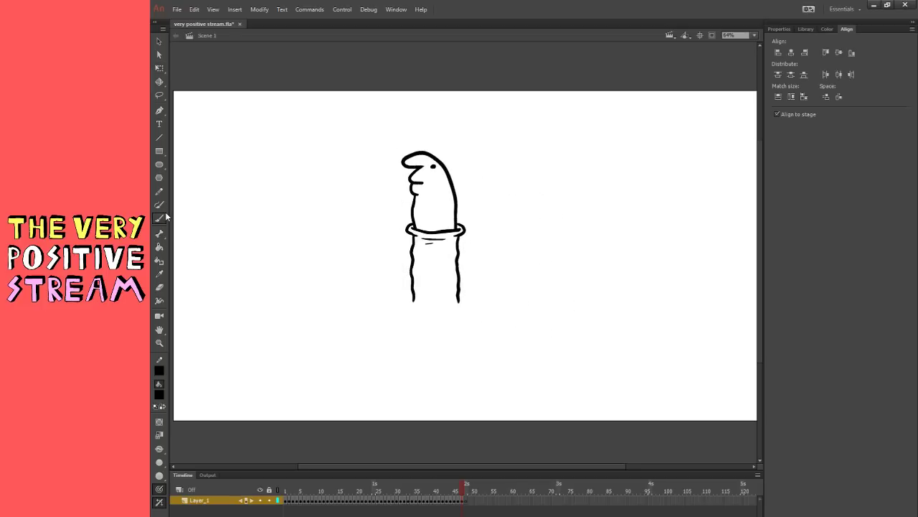
{"action": "mouse_move", "coordinate": [458, 301]}
{"action": "left_mouse_down"}
{"action": "mouse_move", "coordinate": [493, 333]}
{"action": "mouse_move", "coordinate": [468, 342]}
{"action": "mouse_move", "coordinate": [479, 311]}
{"action": "mouse_move", "coordinate": [482, 329]}
{"action": "mouse_move", "coordinate": [450, 337]}
{"action": "left_mouse_up"}
{"action": "key", "text": "ctrl+z"}
{"action": "key", "text": "ctrl+z"}
{"action": "mouse_move", "coordinate": [457, 302]}
{"action": "left_mouse_down"}
{"action": "mouse_move", "coordinate": [490, 334]}
{"action": "mouse_move", "coordinate": [465, 341]}
{"action": "mouse_move", "coordinate": [480, 327]}
{"action": "mouse_move", "coordinate": [459, 312]}
{"action": "mouse_move", "coordinate": [481, 328]}
{"action": "left_mouse_up"}
{"action": "key", "text": "ctrl+z"}
{"action": "key", "text": "ctrl+z"}
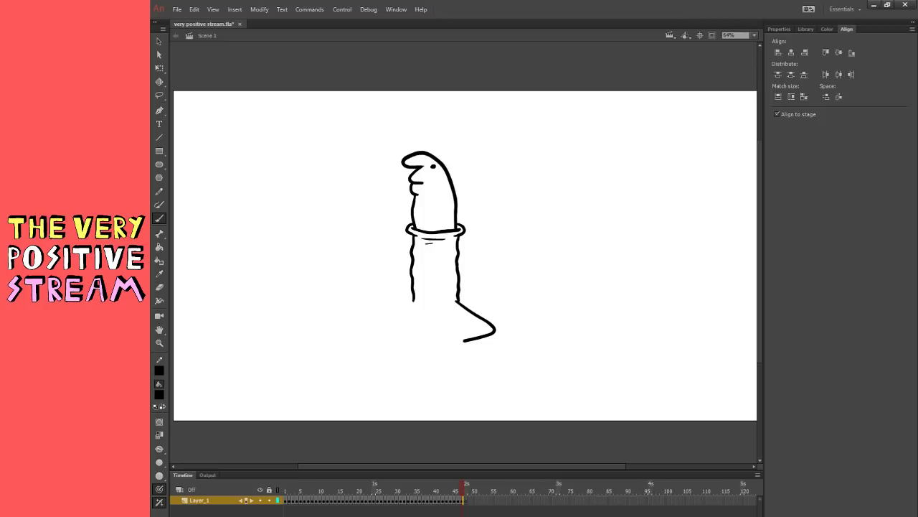
{"action": "left_click_drag", "start_coordinate": [481, 221], "coordinate": [489, 270]}
{"action": "key", "text": "ctrl+z"}
{"action": "mouse_move", "coordinate": [455, 310]}
{"action": "left_mouse_down"}
{"action": "mouse_move", "coordinate": [482, 327]}
{"action": "mouse_move", "coordinate": [465, 333]}
{"action": "mouse_move", "coordinate": [485, 328]}
{"action": "left_mouse_up"}
{"action": "key", "text": "ctrl+z"}
{"action": "key", "text": "ctrl+z"}
{"action": "key", "text": "ctrl+z"}
{"action": "left_click_drag", "start_coordinate": [455, 301], "coordinate": [478, 339]}
{"action": "key", "text": "ctrl+z"}
{"action": "key", "text": "ctrl+z"}
- Redraw the eye as a ringed pupil, and add a curved cheek line and a curly beard at the chin
{"action": "left_click", "coordinate": [166, 219]}
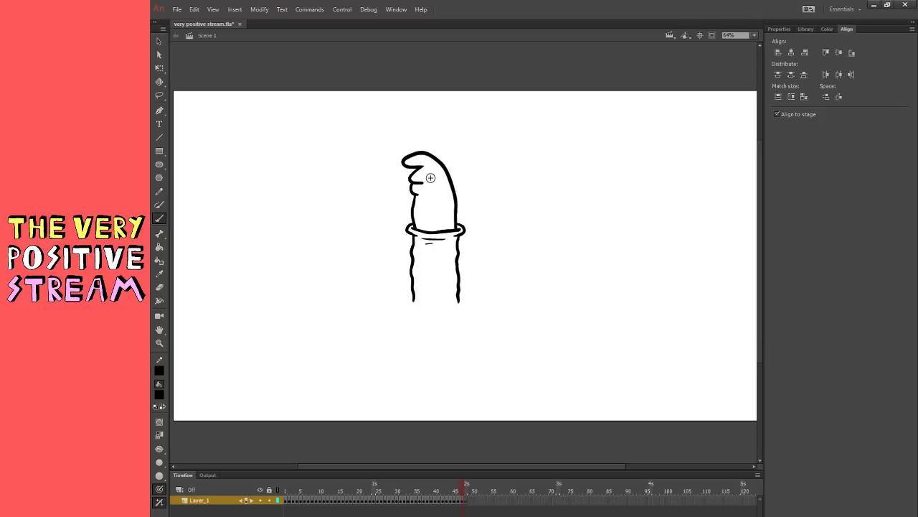
{"action": "left_click_drag", "start_coordinate": [431, 178], "coordinate": [432, 191]}
{"action": "left_click", "coordinate": [432, 165]}
{"action": "mouse_move", "coordinate": [414, 194]}
{"action": "left_mouse_down"}
{"action": "mouse_move", "coordinate": [424, 195]}
{"action": "mouse_move", "coordinate": [390, 215]}
{"action": "mouse_move", "coordinate": [396, 207]}
{"action": "mouse_move", "coordinate": [387, 201]}
{"action": "mouse_move", "coordinate": [408, 200]}
{"action": "mouse_move", "coordinate": [396, 203]}
{"action": "left_mouse_up"}
{"action": "key", "text": "ctrl+z"}
{"action": "key", "text": "ctrl+z"}
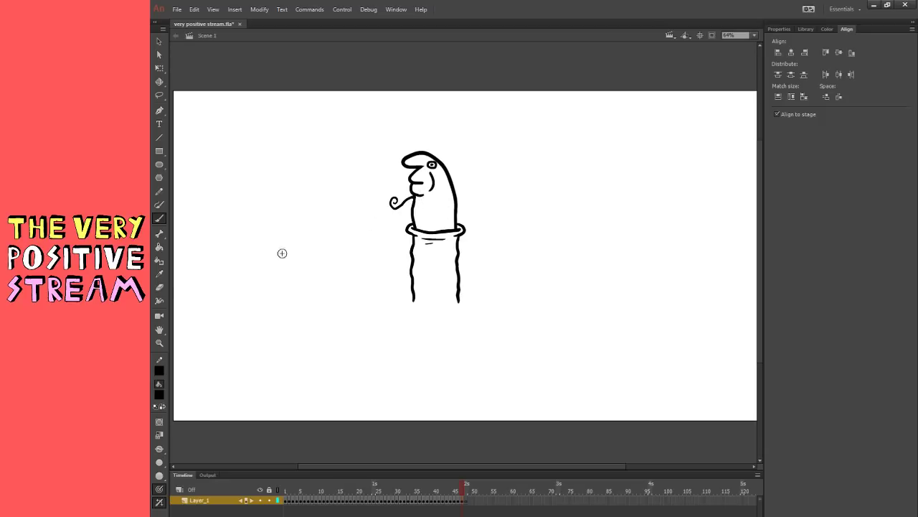
- Reduce the Eraser to a very small size and trim the lower end of the torso's back line
{"action": "key", "text": "e"}
{"action": "left_click", "coordinate": [163, 450]}
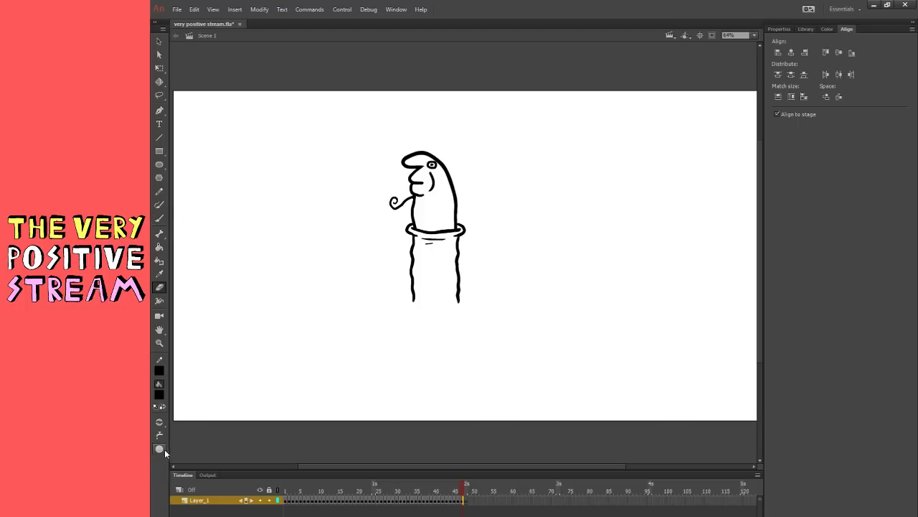
{"action": "left_click", "coordinate": [180, 453]}
{"action": "key", "text": "b"}
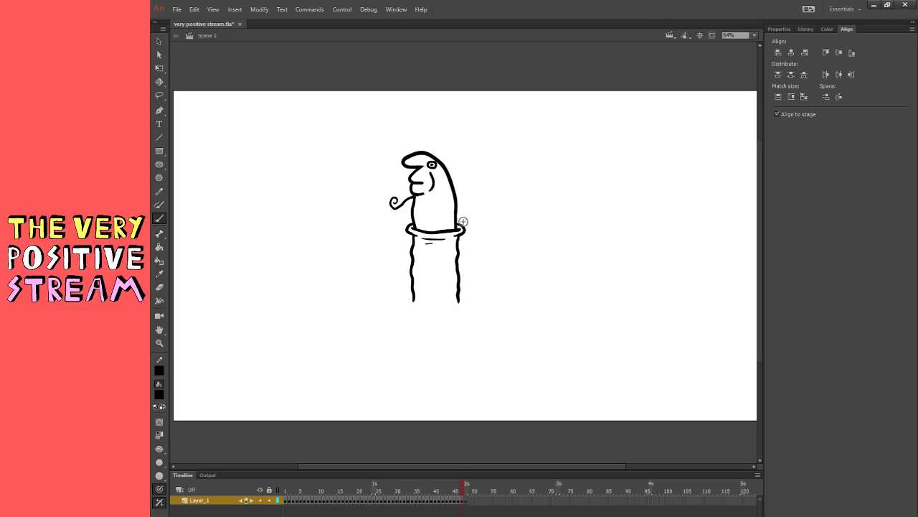
{"action": "left_click", "coordinate": [159, 287]}
{"action": "left_click", "coordinate": [162, 450]}
{"action": "left_click", "coordinate": [177, 451]}
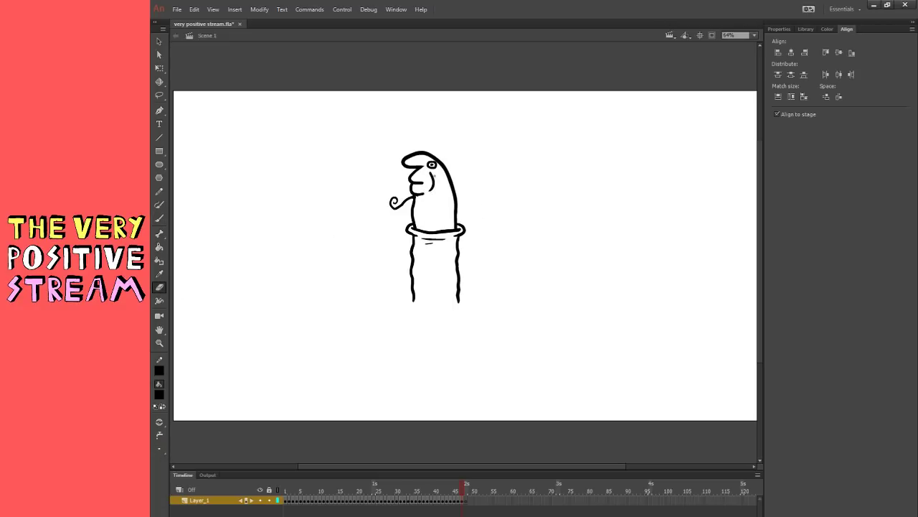
{"action": "key", "text": "shift+F5"}
{"action": "key", "text": "b"}
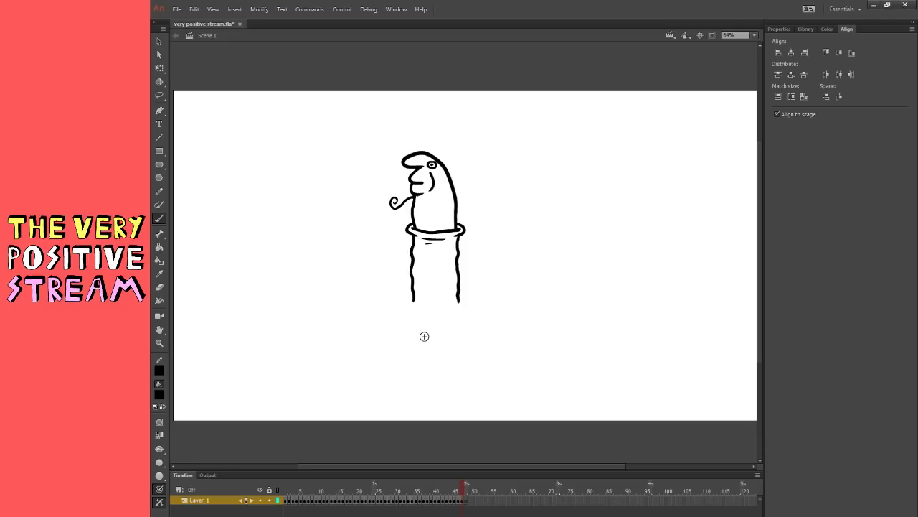
{"action": "left_click", "coordinate": [160, 286]}
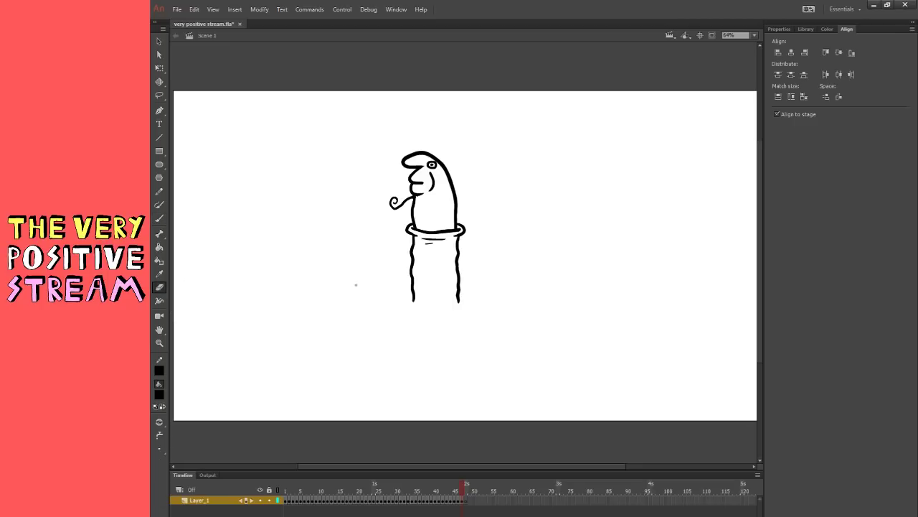
{"action": "key", "text": "b"}
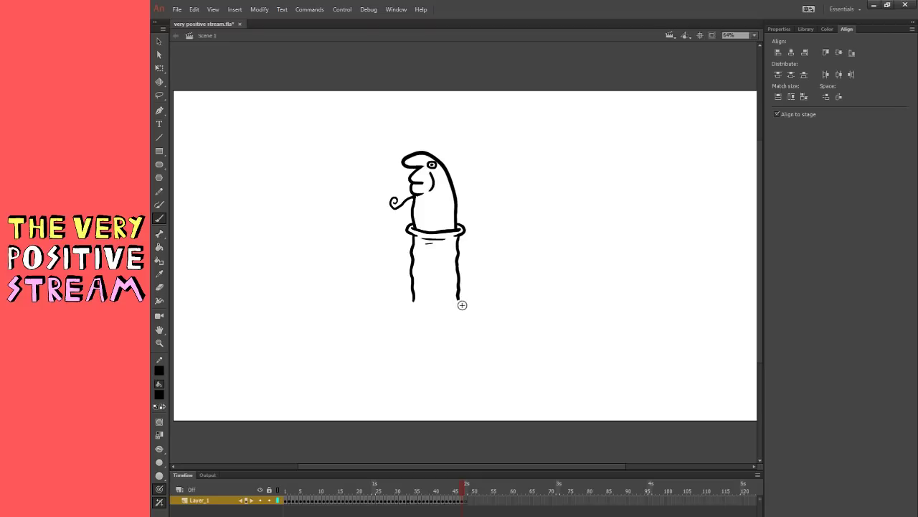
{"action": "left_click_drag", "start_coordinate": [457, 301], "coordinate": [489, 315]}
{"action": "key", "text": "ctrl+z"}
{"action": "mouse_move", "coordinate": [457, 298]}
{"action": "left_mouse_down"}
{"action": "mouse_move", "coordinate": [483, 320]}
{"action": "mouse_move", "coordinate": [454, 339]}
{"action": "left_mouse_up"}
{"action": "mouse_move", "coordinate": [452, 307]}
{"action": "left_mouse_down"}
{"action": "mouse_move", "coordinate": [474, 322]}
{"action": "mouse_move", "coordinate": [451, 332]}
{"action": "left_mouse_up"}
{"action": "key", "text": "ctrl+z"}
{"action": "left_click_drag", "start_coordinate": [454, 308], "coordinate": [456, 331]}
{"action": "key", "text": "ctrl+z"}
{"action": "key", "text": "ctrl+z"}
{"action": "key", "text": "ctrl+z"}
{"action": "left_click_drag", "start_coordinate": [414, 300], "coordinate": [400, 338]}
{"action": "key", "text": "ctrl+z"}
{"action": "mouse_move", "coordinate": [413, 294]}
{"action": "left_mouse_down"}
{"action": "mouse_move", "coordinate": [402, 348]}
{"action": "mouse_move", "coordinate": [433, 370]}
{"action": "left_mouse_up"}
{"action": "key", "text": "ctrl+z"}
- Draw a rounded, bulging belly that closes the bottom of the torso, and clean up the overlapping strokes
{"action": "mouse_move", "coordinate": [413, 296]}
{"action": "left_mouse_down"}
{"action": "mouse_move", "coordinate": [397, 360]}
{"action": "mouse_move", "coordinate": [451, 352]}
{"action": "left_mouse_up"}
{"action": "mouse_move", "coordinate": [458, 298]}
{"action": "left_mouse_down"}
{"action": "mouse_move", "coordinate": [452, 371]}
{"action": "mouse_move", "coordinate": [440, 374]}
{"action": "mouse_move", "coordinate": [462, 359]}
{"action": "mouse_move", "coordinate": [459, 294]}
{"action": "left_mouse_up"}
{"action": "key", "text": "ctrl+z"}
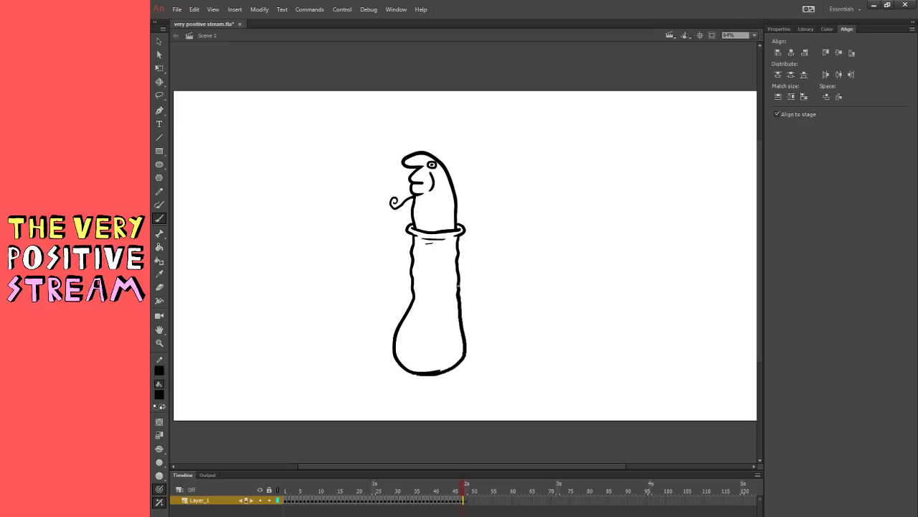
{"action": "key", "text": "e"}
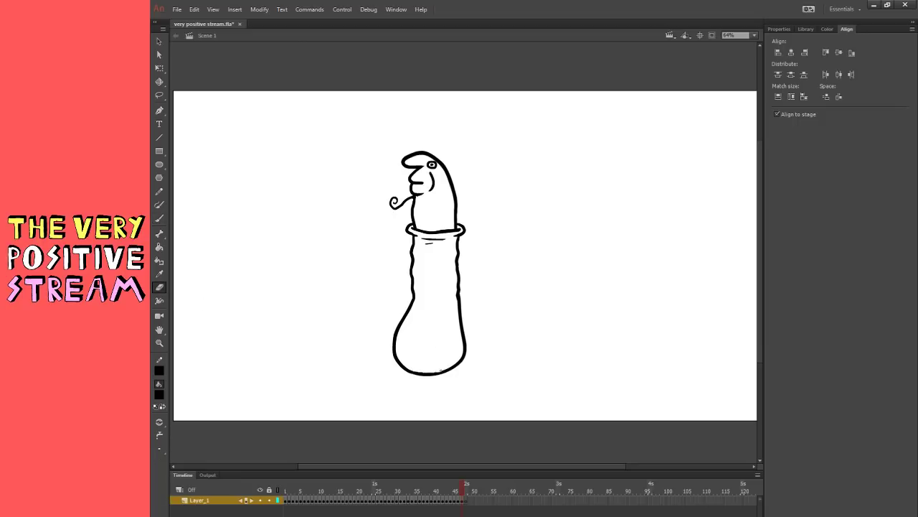
- Move the complete figure higher on the stage and slightly to the left to make room below the belly
{"action": "left_click", "coordinate": [159, 67]}
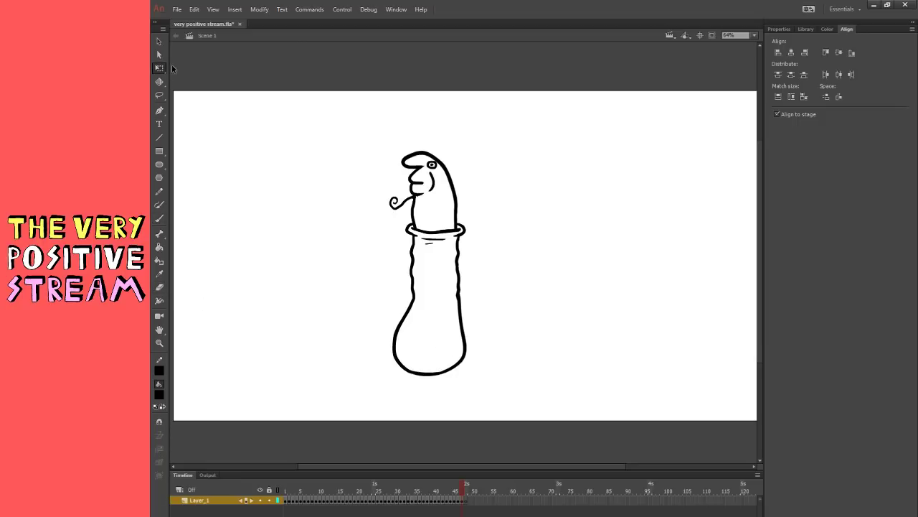
{"action": "left_click", "coordinate": [462, 293]}
{"action": "left_click_drag", "start_coordinate": [461, 293], "coordinate": [455, 252]}
{"action": "left_click", "coordinate": [197, 252]}
{"action": "key", "text": "b"}
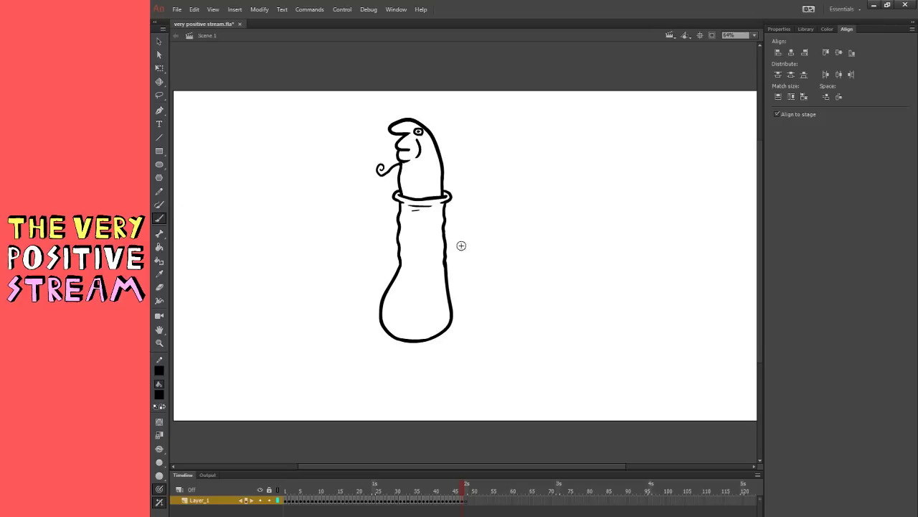
- Erase part of the belly's lower rear contour and redraw it as a crease where the rear leg begins
{"action": "left_click_drag", "start_coordinate": [385, 326], "coordinate": [440, 335]}
{"action": "key", "text": "ctrl+z"}
{"action": "key", "text": "e"}
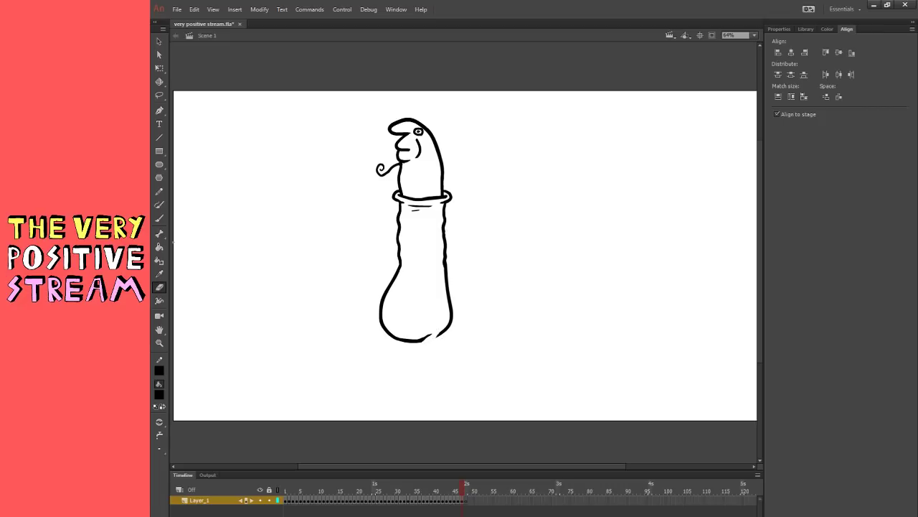
{"action": "key", "text": "b"}
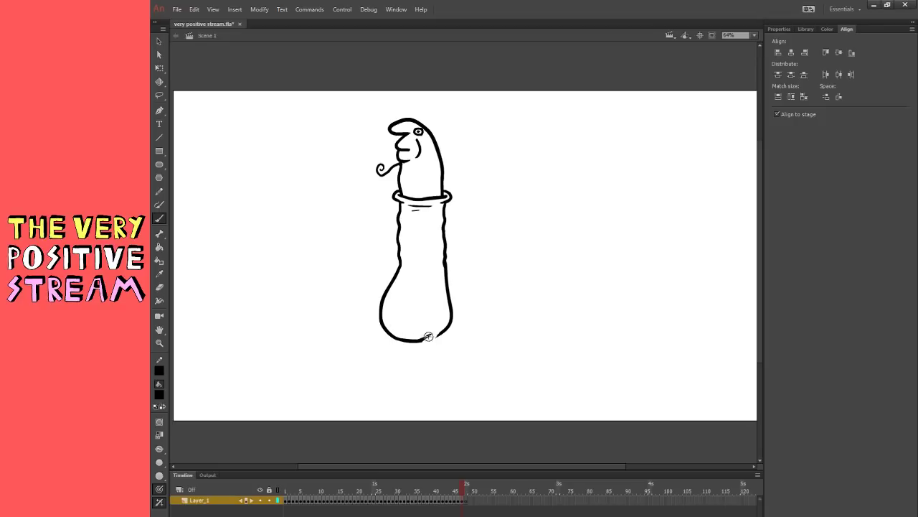
{"action": "left_click_drag", "start_coordinate": [437, 327], "coordinate": [433, 337]}
{"action": "mouse_move", "coordinate": [449, 320]}
{"action": "left_mouse_down"}
{"action": "mouse_move", "coordinate": [430, 334]}
{"action": "mouse_move", "coordinate": [449, 323]}
{"action": "left_mouse_up"}
{"action": "left_click", "coordinate": [160, 286]}
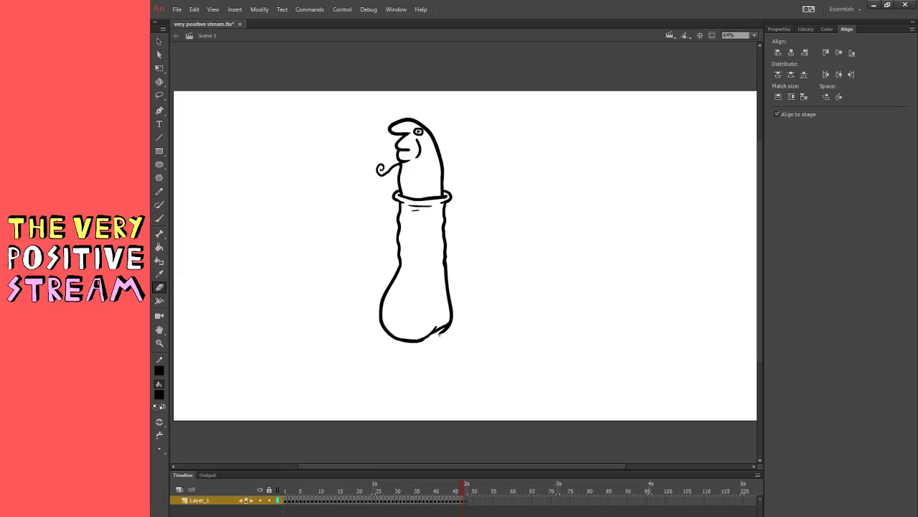
{"action": "left_click", "coordinate": [160, 218]}
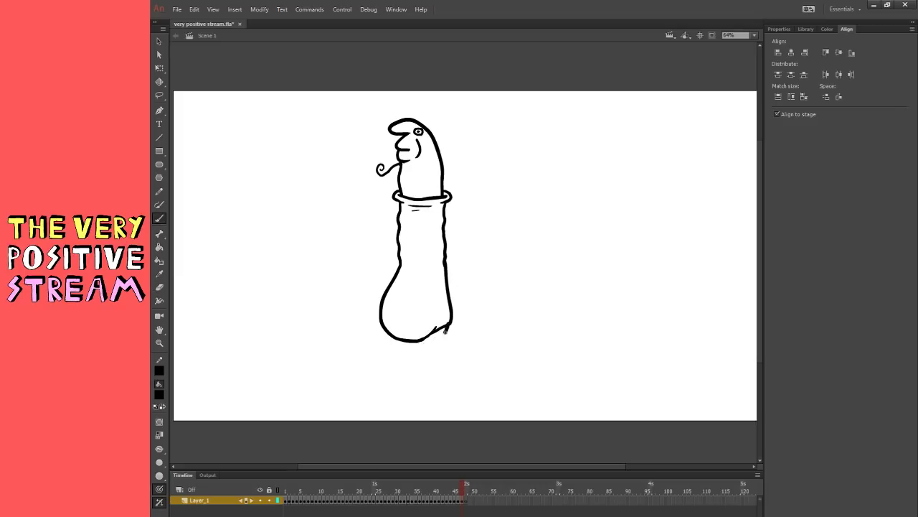
- Draw the rear leg below the belly, bent backward at the knee and ending in a foot with toes
{"action": "left_click_drag", "start_coordinate": [435, 359], "coordinate": [434, 408]}
{"action": "key", "text": "ctrl+z"}
{"action": "mouse_move", "coordinate": [449, 318]}
{"action": "left_mouse_down"}
{"action": "mouse_move", "coordinate": [440, 362]}
{"action": "mouse_move", "coordinate": [449, 391]}
{"action": "left_mouse_up"}
{"action": "left_click_drag", "start_coordinate": [429, 356], "coordinate": [434, 380]}
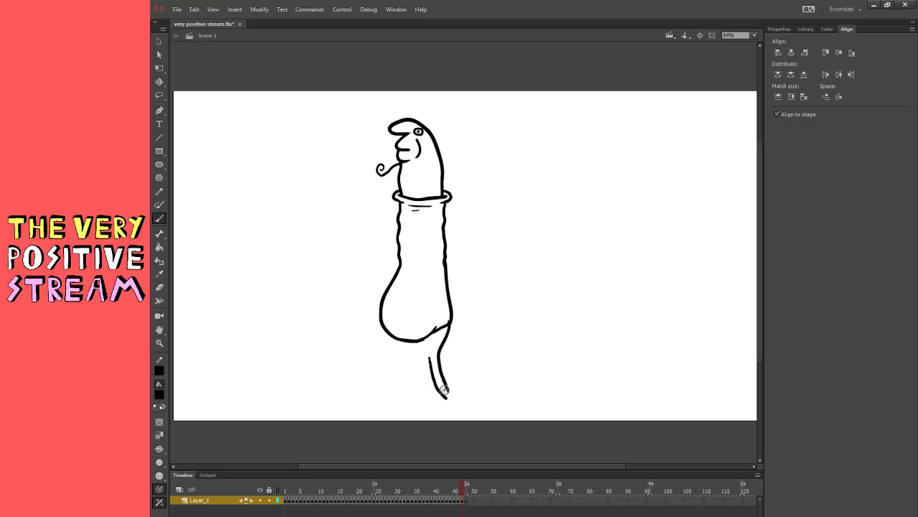
{"action": "key", "text": "ctrl+z"}
{"action": "mouse_move", "coordinate": [405, 351]}
{"action": "left_mouse_down"}
{"action": "mouse_move", "coordinate": [427, 354]}
{"action": "mouse_move", "coordinate": [441, 395]}
{"action": "mouse_move", "coordinate": [471, 383]}
{"action": "left_mouse_up"}
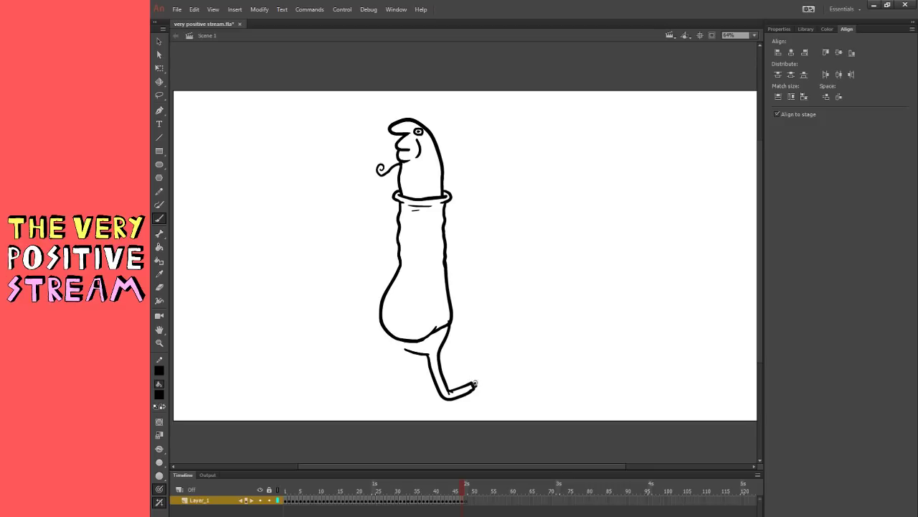
{"action": "mouse_move", "coordinate": [479, 378]}
{"action": "left_mouse_down"}
{"action": "mouse_move", "coordinate": [490, 393]}
{"action": "mouse_move", "coordinate": [487, 382]}
{"action": "left_mouse_up"}
{"action": "key", "text": "ctrl+z"}
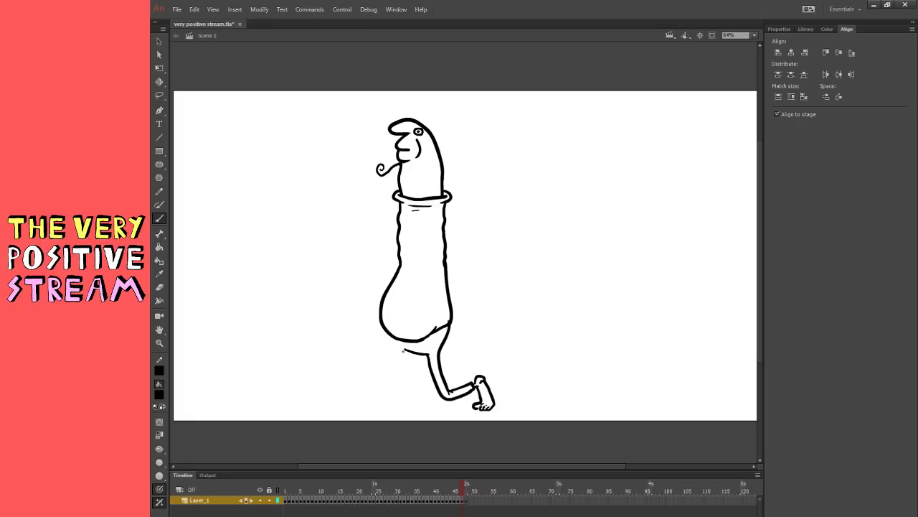
- Draw the front leg striding forward from the hip, and clean up the lines between the legs
{"action": "left_click_drag", "start_coordinate": [376, 367], "coordinate": [360, 388]}
{"action": "mouse_move", "coordinate": [370, 362]}
{"action": "left_mouse_down"}
{"action": "mouse_move", "coordinate": [393, 345]}
{"action": "mouse_move", "coordinate": [360, 371]}
{"action": "left_mouse_up"}
{"action": "key", "text": "ctrl+z"}
{"action": "left_click_drag", "start_coordinate": [395, 345], "coordinate": [351, 387]}
{"action": "left_click", "coordinate": [160, 286]}
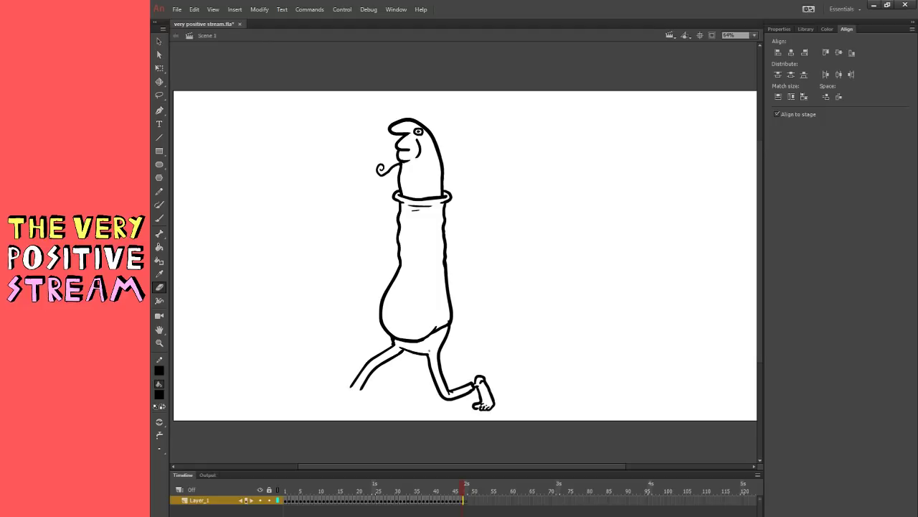
{"action": "key", "text": "b"}
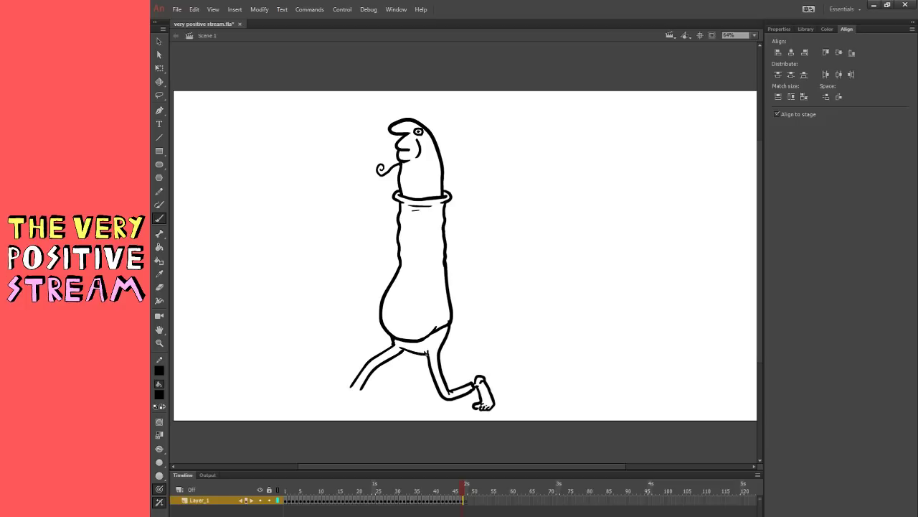
- Draw a raised foot with toes at the end of the front leg
{"action": "left_click_drag", "start_coordinate": [352, 388], "coordinate": [359, 393]}
{"action": "key", "text": "ctrl+z"}
{"action": "key", "text": "ctrl+z"}
{"action": "left_click_drag", "start_coordinate": [332, 375], "coordinate": [324, 378]}
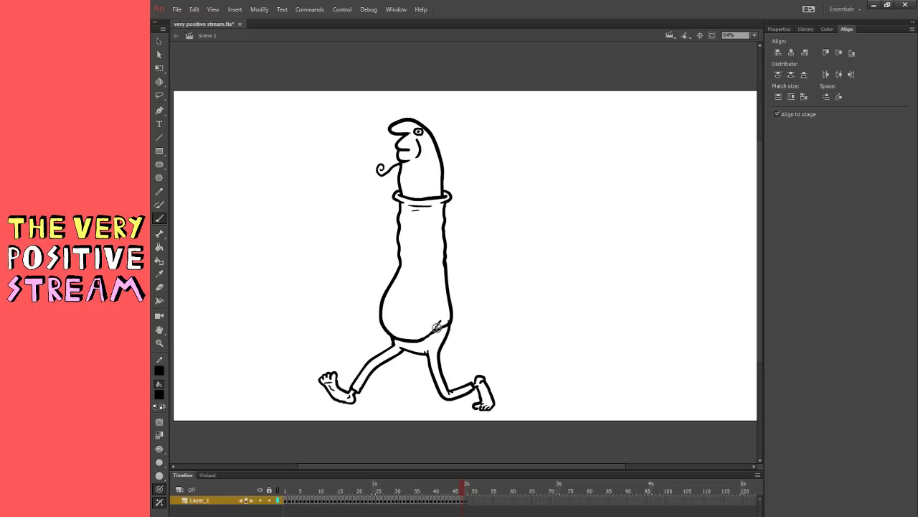
- Draw a curved line across the lower belly, with creases at the rear and a navel dot beneath it
{"action": "key", "text": "ctrl+z"}
{"action": "mouse_move", "coordinate": [431, 333]}
{"action": "left_mouse_down"}
{"action": "mouse_move", "coordinate": [439, 325]}
{"action": "mouse_move", "coordinate": [386, 325]}
{"action": "left_mouse_up"}
{"action": "key", "text": "ctrl+z"}
{"action": "left_click", "coordinate": [398, 330]}
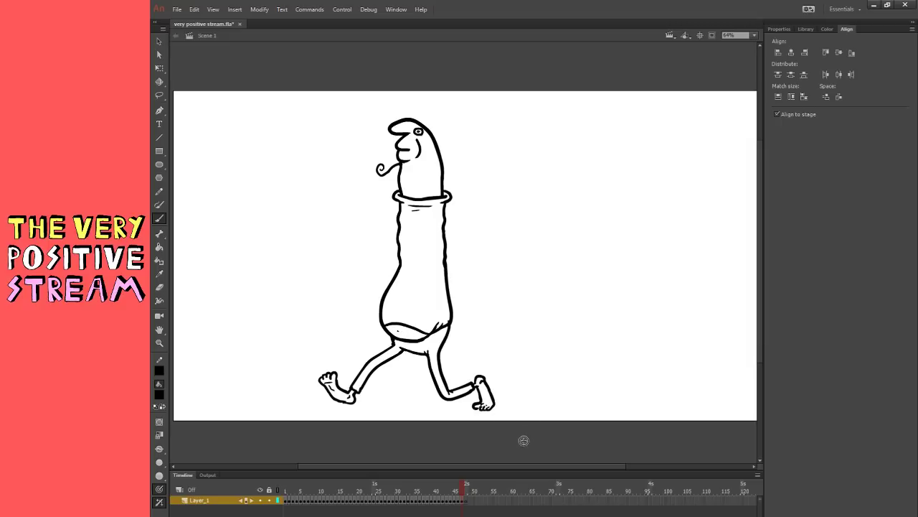
- Set the brush fill to red and sketch a hand with fingers in the empty area behind the character
{"action": "left_click", "coordinate": [161, 394]}
{"action": "left_click", "coordinate": [197, 468]}
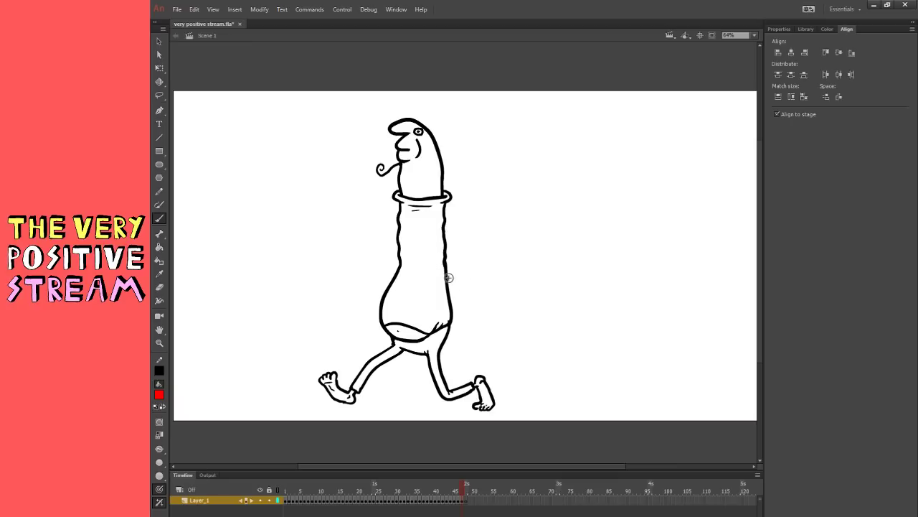
{"action": "mouse_move", "coordinate": [569, 319]}
{"action": "left_mouse_down"}
{"action": "mouse_move", "coordinate": [558, 307]}
{"action": "mouse_move", "coordinate": [544, 319]}
{"action": "mouse_move", "coordinate": [558, 320]}
{"action": "mouse_move", "coordinate": [539, 333]}
{"action": "mouse_move", "coordinate": [559, 322]}
{"action": "left_mouse_up"}
{"action": "key", "text": "ctrl+z"}
{"action": "key", "text": "ctrl+z"}
{"action": "key", "text": "ctrl+z"}
{"action": "key", "text": "ctrl+z"}
{"action": "left_click_drag", "start_coordinate": [549, 333], "coordinate": [567, 327]}
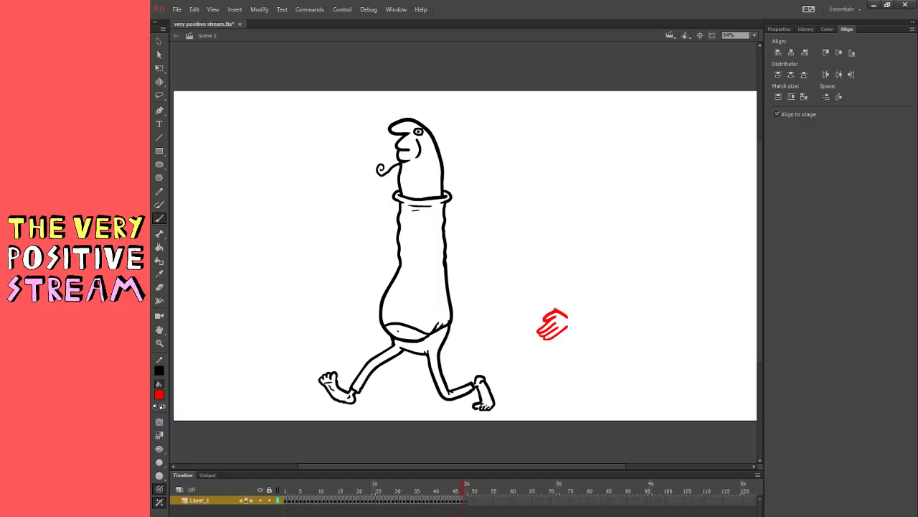
- Rework the red hand's strokes, adding the second hand's fingers clasped against it
{"action": "key", "text": "ctrl+z"}
{"action": "left_click_drag", "start_coordinate": [541, 320], "coordinate": [536, 335]}
{"action": "key", "text": "ctrl+z"}
{"action": "key", "text": "ctrl+z"}
{"action": "key", "text": "ctrl+z"}
{"action": "key", "text": "ctrl+z"}
{"action": "key", "text": "ctrl+z"}
{"action": "key", "text": "ctrl+z"}
- Move the red hand sketch onto the front of the character's belly
{"action": "key", "text": "q"}
{"action": "left_click_drag", "start_coordinate": [525, 284], "coordinate": [570, 343]}
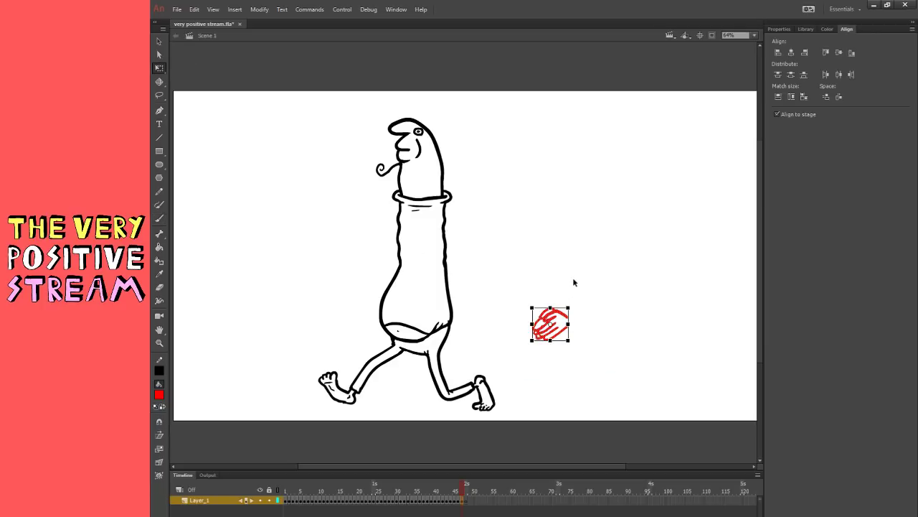
{"action": "left_click", "coordinate": [565, 283]}
{"action": "left_click_drag", "start_coordinate": [517, 291], "coordinate": [627, 367]}
{"action": "mouse_move", "coordinate": [534, 329]}
{"action": "left_mouse_down"}
{"action": "mouse_move", "coordinate": [373, 312]}
{"action": "mouse_move", "coordinate": [434, 304]}
{"action": "mouse_move", "coordinate": [457, 280]}
{"action": "left_mouse_up"}
{"action": "left_click", "coordinate": [476, 284]}
- Draw red arms bending from both sides of the torso to the clasped hands
{"action": "left_click", "coordinate": [159, 218]}
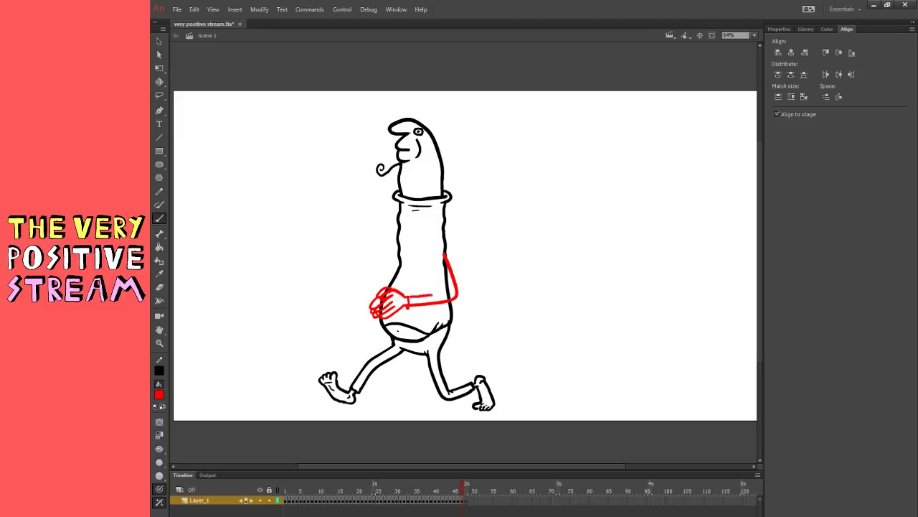
{"action": "mouse_move", "coordinate": [448, 296]}
{"action": "left_mouse_down"}
{"action": "mouse_move", "coordinate": [441, 269]}
{"action": "mouse_move", "coordinate": [383, 277]}
{"action": "left_mouse_up"}
{"action": "key", "text": "ctrl+z"}
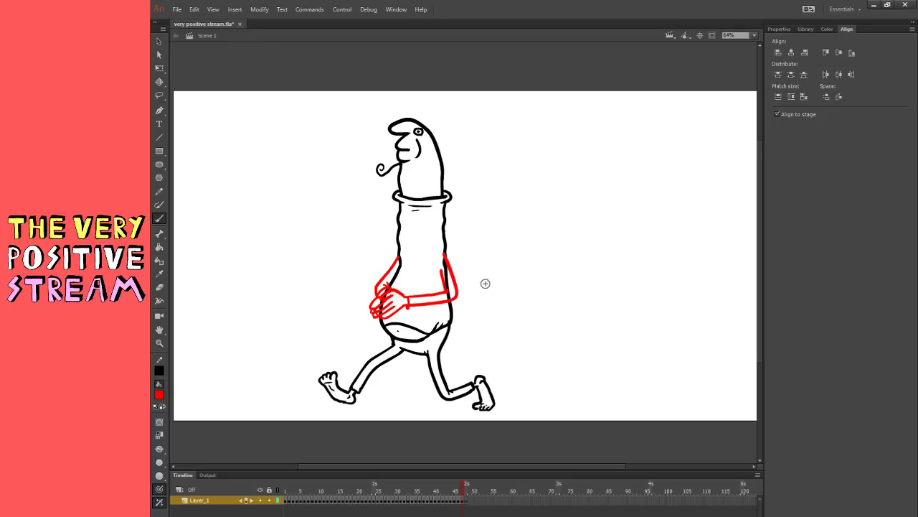
- Delete the black body outline segments that overlap the red sleeve and hands
{"action": "key", "text": "v"}
{"action": "left_click", "coordinate": [448, 278]}
{"action": "key", "text": "Delete"}
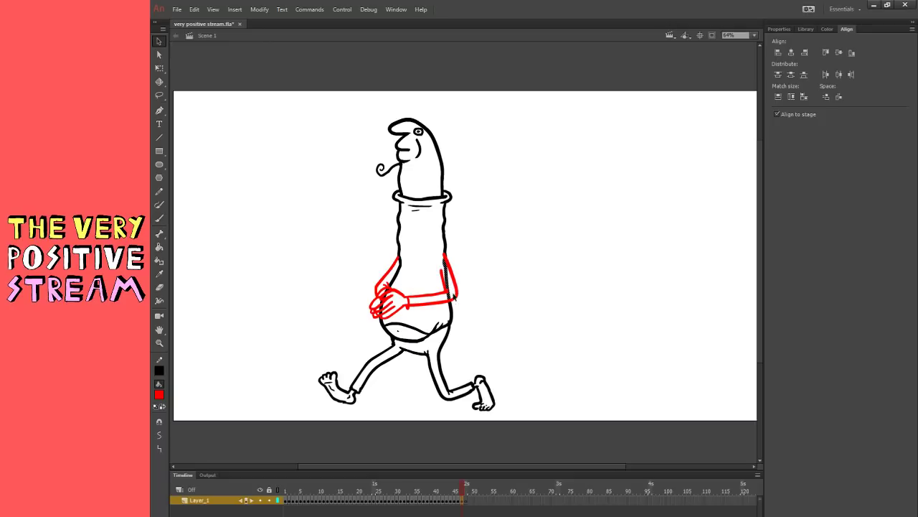
{"action": "left_click", "coordinate": [450, 294]}
{"action": "key", "text": "Delete"}
{"action": "left_click", "coordinate": [382, 311]}
{"action": "key", "text": "Delete"}
{"action": "left_click", "coordinate": [383, 307]}
{"action": "key", "text": "Delete"}
{"action": "left_click", "coordinate": [386, 302]}
{"action": "key", "text": "Delete"}
- Select the whole drawing and recolor all of its lines black
{"action": "key", "text": "b"}
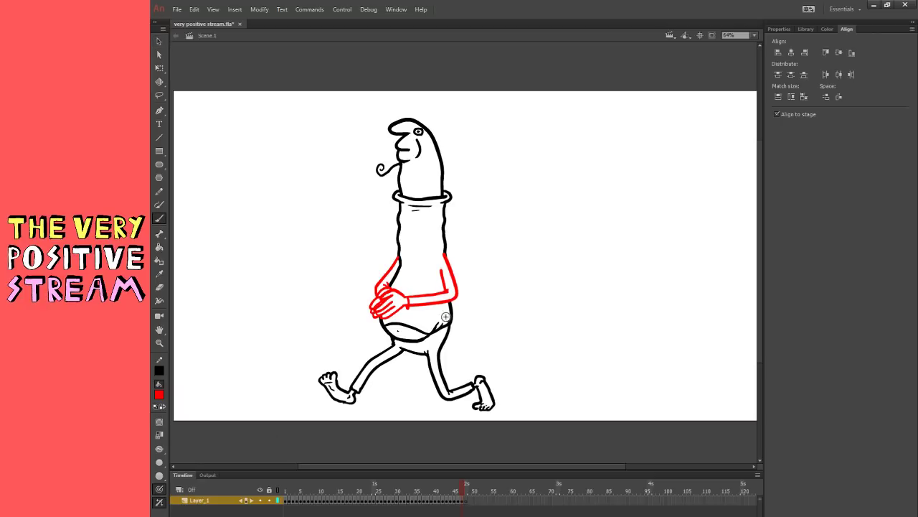
{"action": "left_click", "coordinate": [159, 67]}
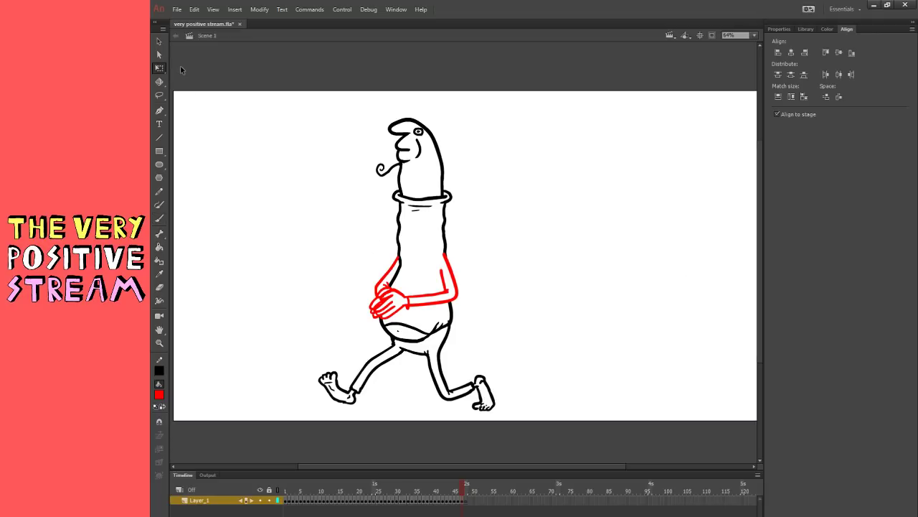
{"action": "left_click_drag", "start_coordinate": [268, 436], "coordinate": [615, 64]}
{"action": "left_click", "coordinate": [159, 395]}
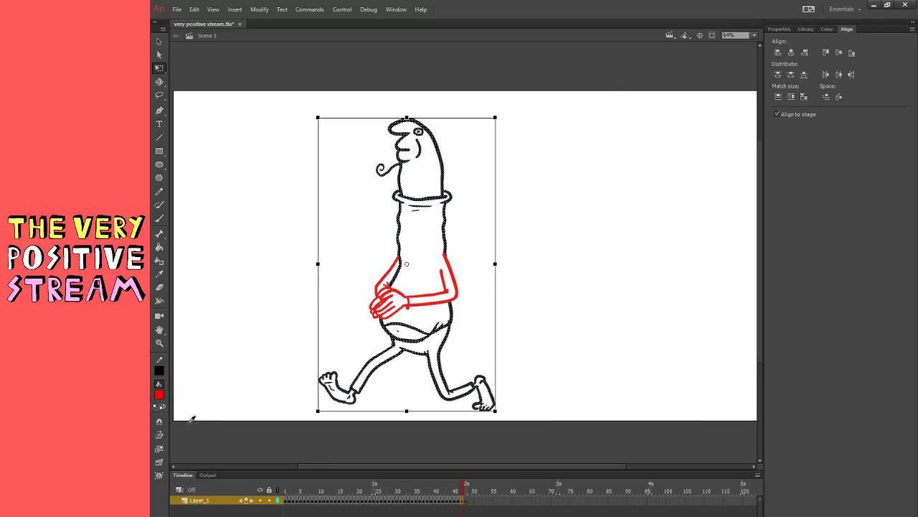
{"action": "left_click", "coordinate": [188, 420]}
{"action": "left_click", "coordinate": [262, 363]}
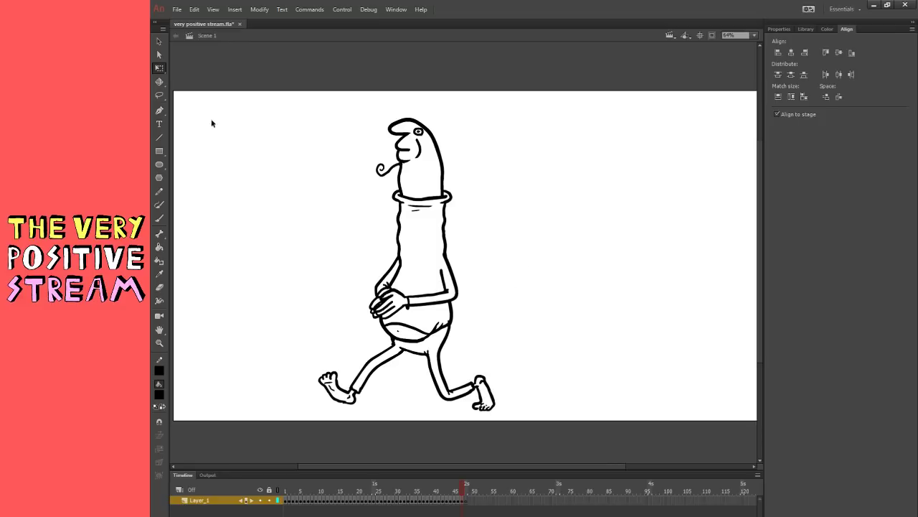
{"action": "key", "text": "ctrl+a"}
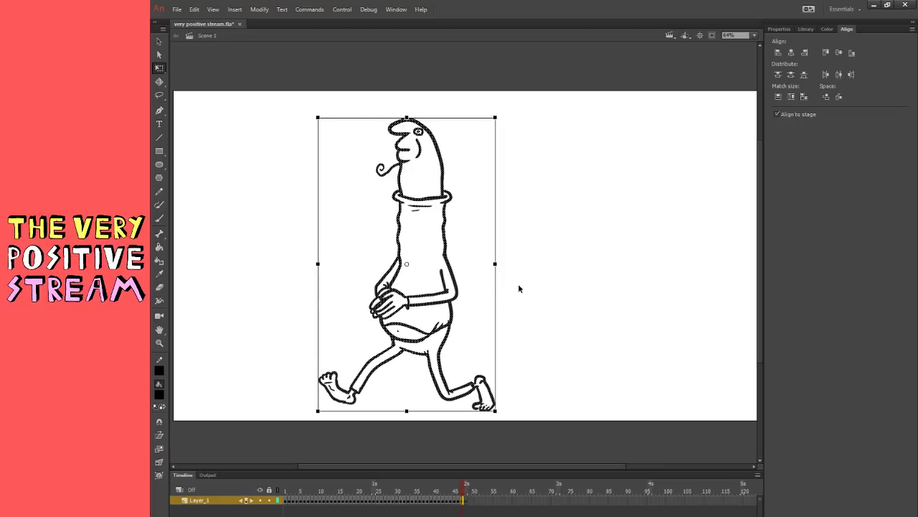
{"action": "left_click", "coordinate": [518, 284]}
- Draw short black vertical wrinkles on the neck just above the collar
{"action": "left_click", "coordinate": [159, 247]}
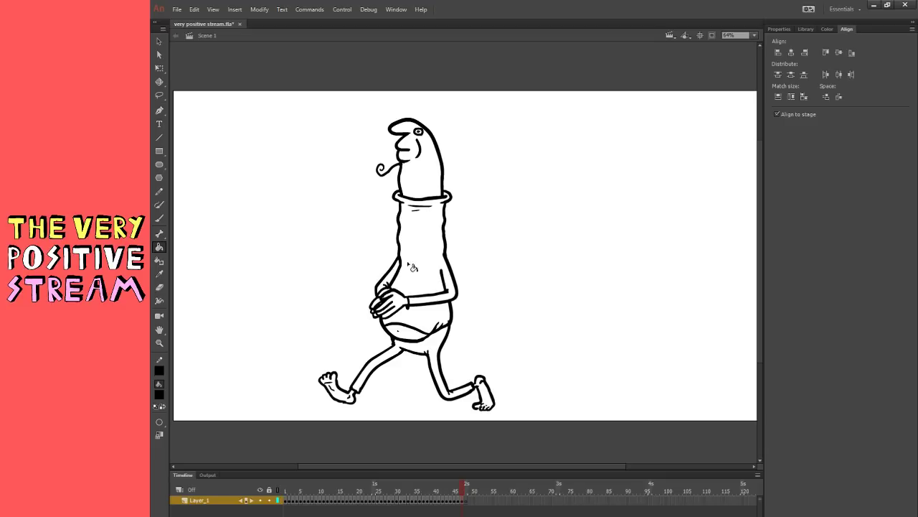
{"action": "left_click", "coordinate": [159, 218]}
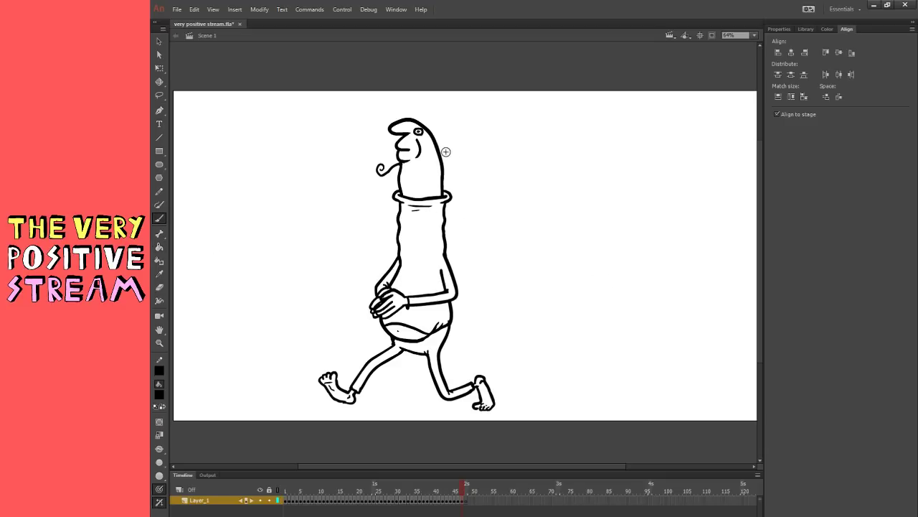
{"action": "mouse_move", "coordinate": [412, 183]}
{"action": "left_mouse_down"}
{"action": "mouse_move", "coordinate": [419, 198]}
{"action": "mouse_move", "coordinate": [411, 197]}
{"action": "mouse_move", "coordinate": [431, 198]}
{"action": "left_mouse_up"}
{"action": "key", "text": "ctrl+z"}
- Set the fill color to light pink and fill the head and the nearer hand
{"action": "left_click", "coordinate": [159, 261]}
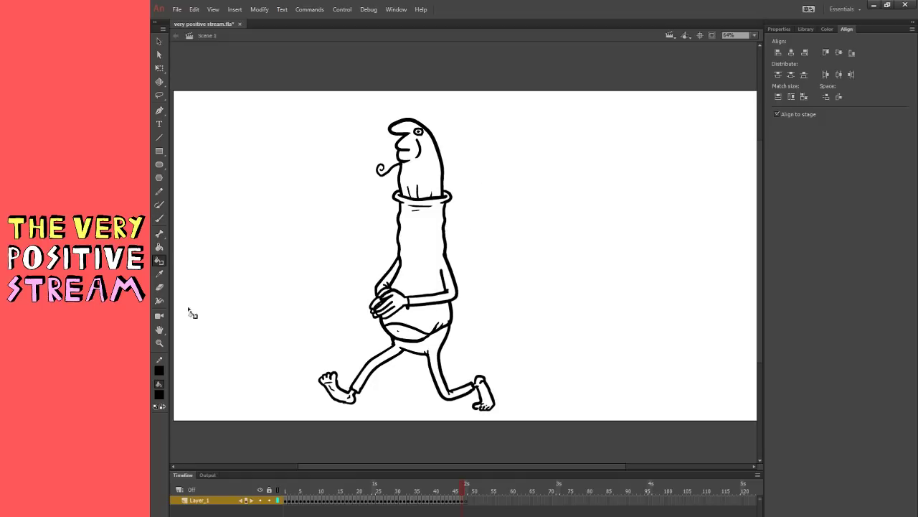
{"action": "left_click", "coordinate": [301, 474]}
{"action": "left_click", "coordinate": [157, 397]}
{"action": "left_click", "coordinate": [301, 474]}
{"action": "left_click", "coordinate": [158, 394]}
{"action": "left_click", "coordinate": [283, 183]}
{"action": "left_click", "coordinate": [467, 192]}
{"action": "key", "text": "q"}
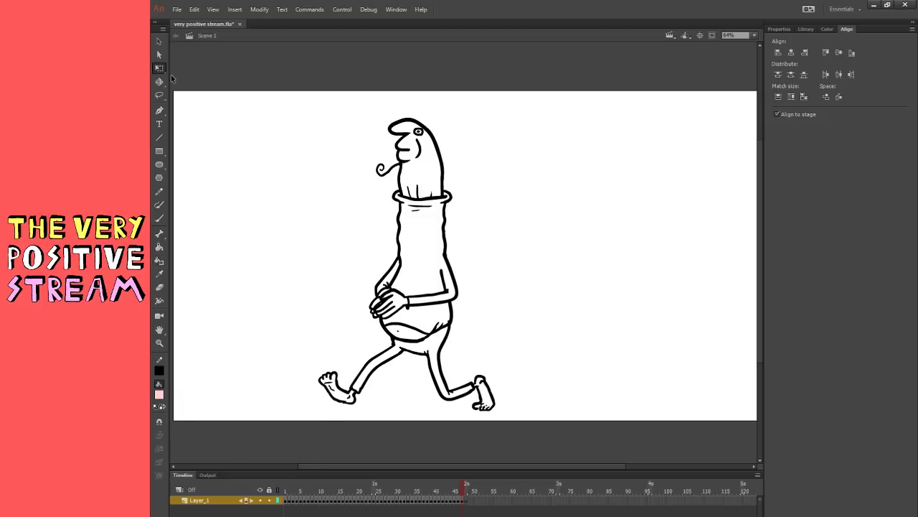
{"action": "key", "text": "ctrl+a"}
{"action": "left_click", "coordinate": [521, 192]}
{"action": "left_click", "coordinate": [159, 247]}
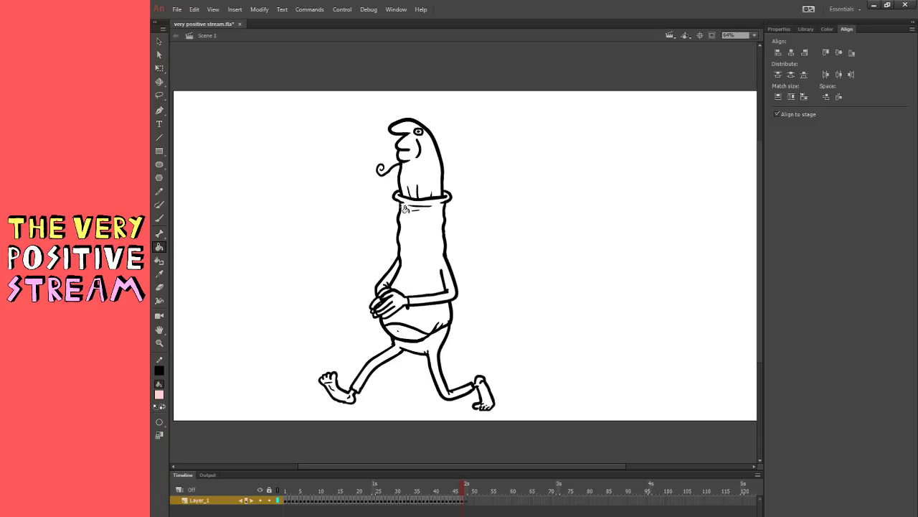
{"action": "left_click", "coordinate": [430, 186]}
{"action": "left_click", "coordinate": [398, 307]}
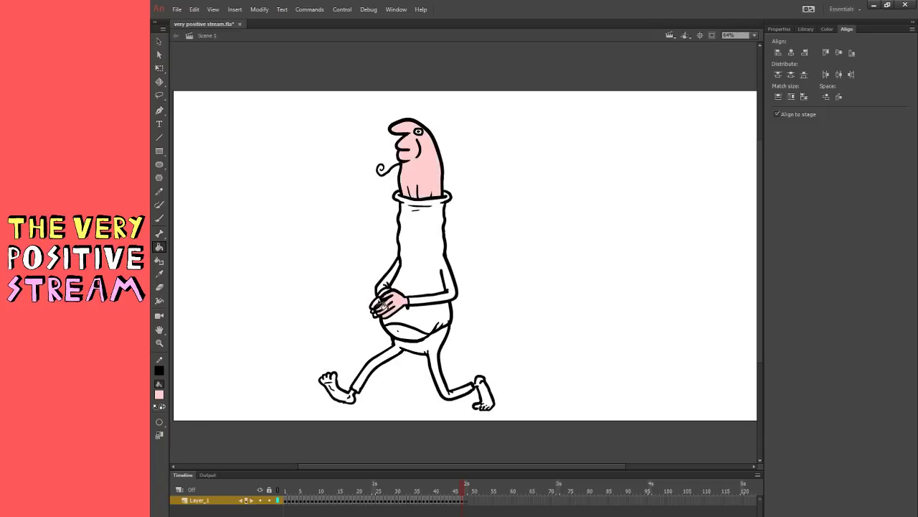
- Color the remaining fingers, the front foot and the exposed belly light pink
{"action": "key", "text": "b"}
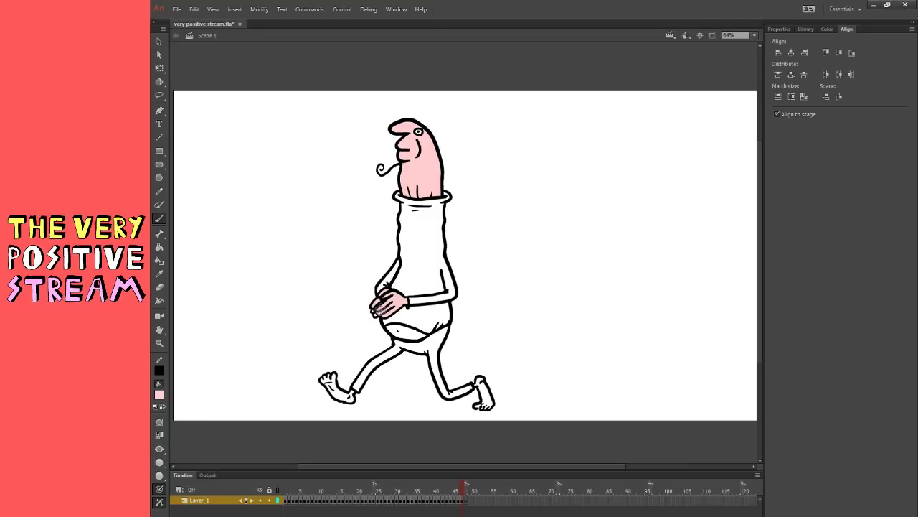
{"action": "left_click_drag", "start_coordinate": [378, 307], "coordinate": [373, 311]}
{"action": "key", "text": "k"}
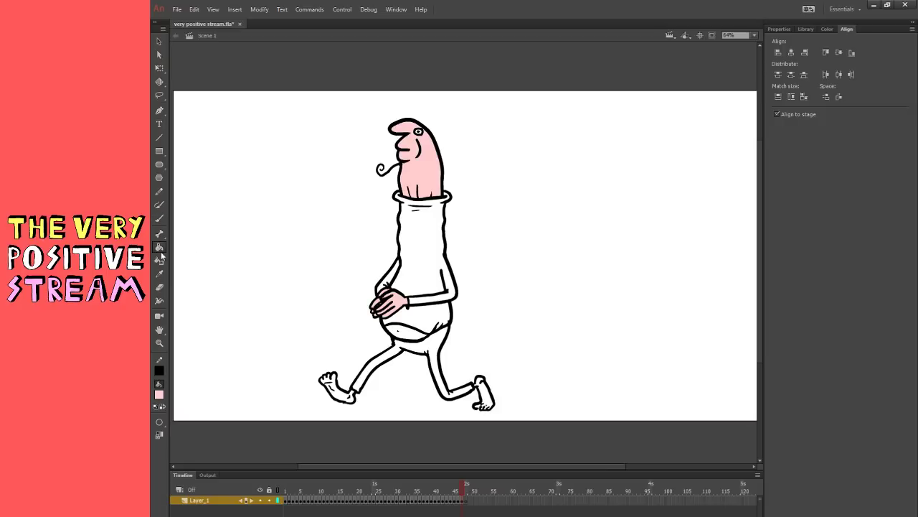
{"action": "left_click", "coordinate": [345, 397]}
{"action": "left_click", "coordinate": [415, 336]}
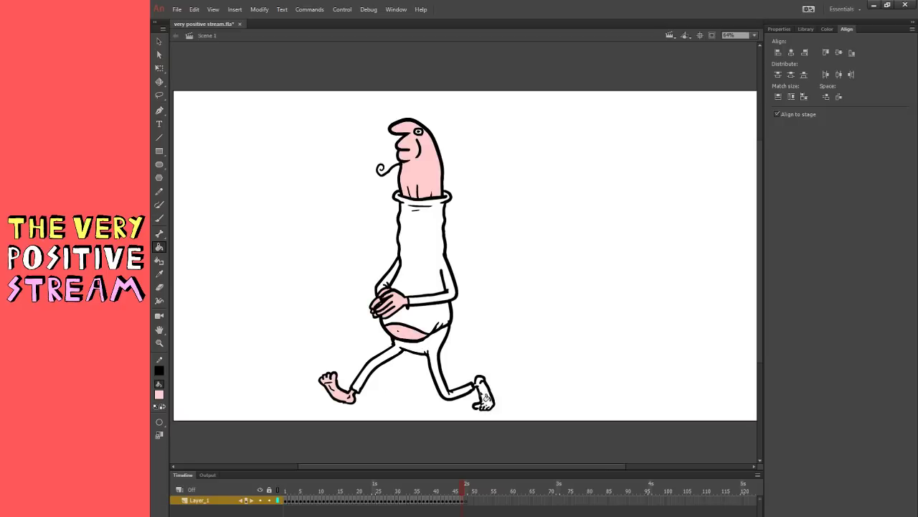
- Color the rear foot light pink, painting in the heel and the small areas around the toes
{"action": "left_click", "coordinate": [159, 218]}
{"action": "left_click_drag", "start_coordinate": [472, 386], "coordinate": [481, 379]}
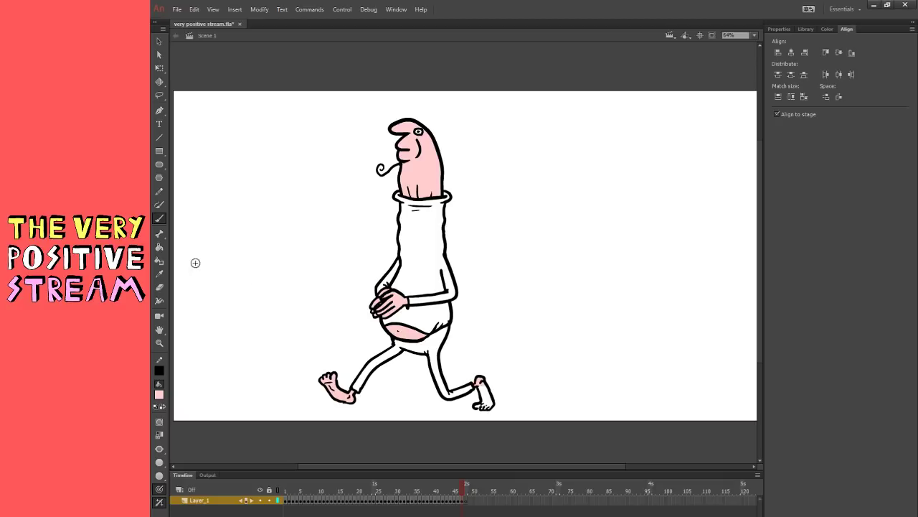
{"action": "key", "text": "k"}
{"action": "left_click", "coordinate": [160, 218]}
{"action": "left_click_drag", "start_coordinate": [487, 396], "coordinate": [488, 405]}
{"action": "left_click_drag", "start_coordinate": [489, 407], "coordinate": [486, 405]}
{"action": "left_click_drag", "start_coordinate": [487, 406], "coordinate": [487, 408]}
- Fill the sweater's collar, torso and near sleeve with blue
{"action": "left_click", "coordinate": [159, 69]}
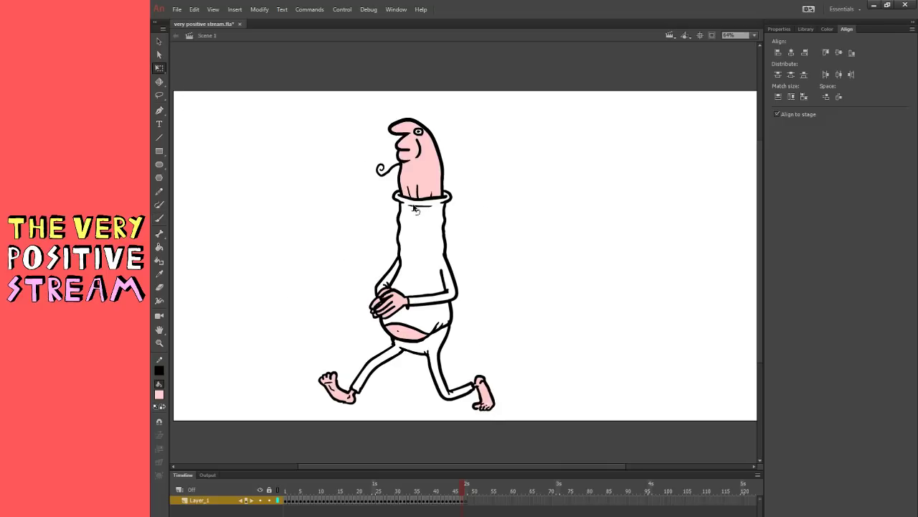
{"action": "left_click", "coordinate": [159, 247]}
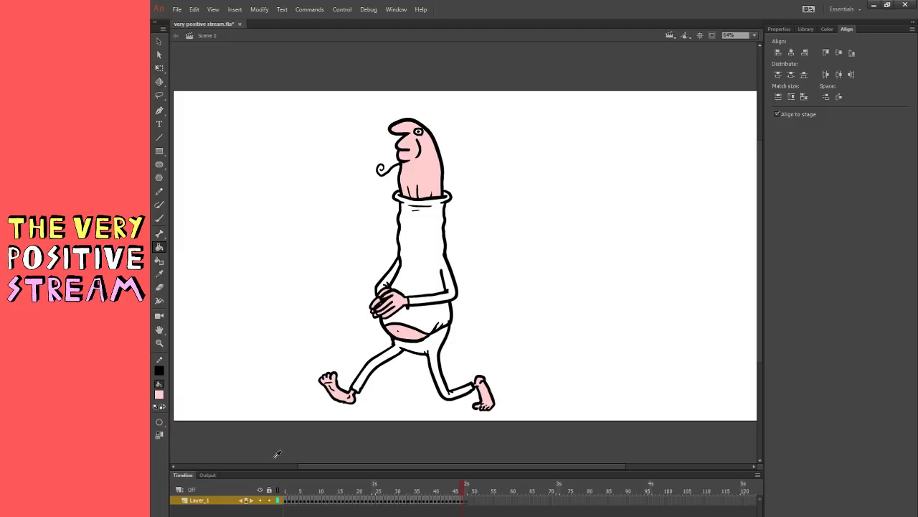
{"action": "left_click", "coordinate": [426, 352]}
{"action": "key", "text": "ctrl+z"}
{"action": "left_click", "coordinate": [430, 278]}
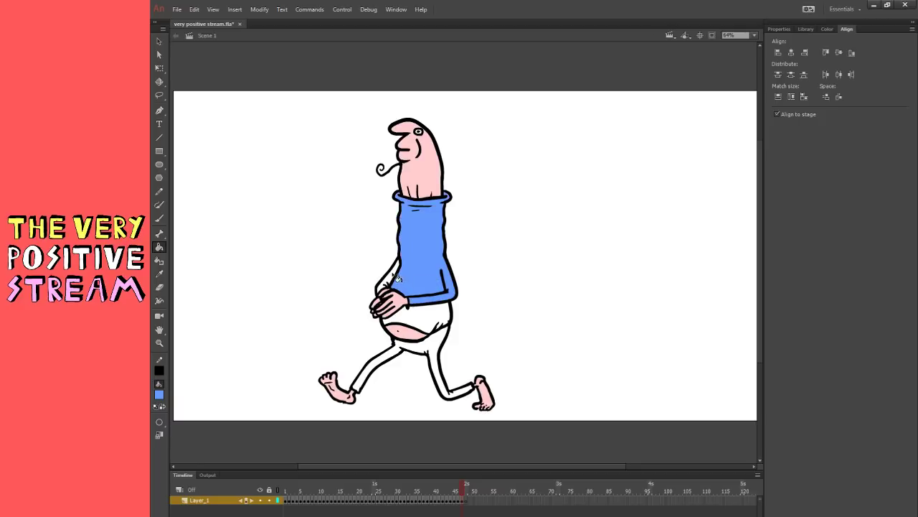
- Erase and redraw the near sleeve's lower outline, and fill the sleeves and lower sweater with blue
{"action": "left_click", "coordinate": [159, 287]}
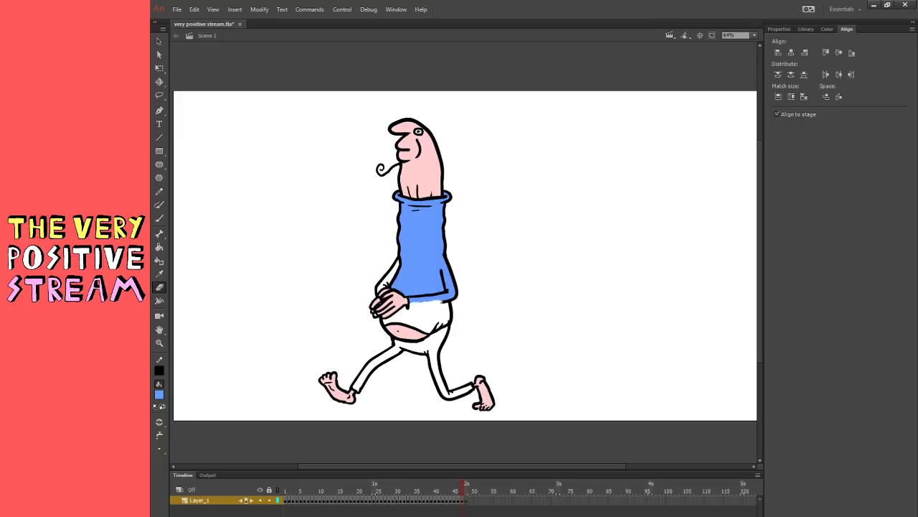
{"action": "left_click", "coordinate": [159, 218]}
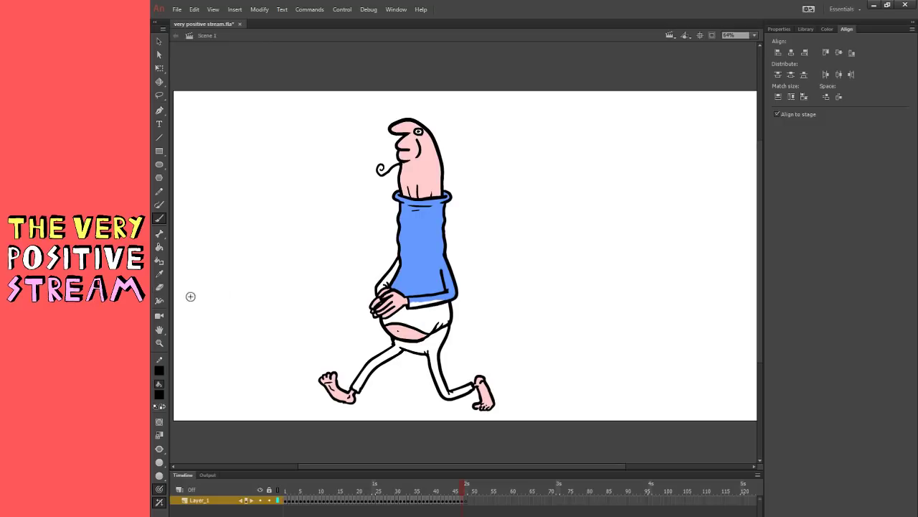
{"action": "left_click", "coordinate": [159, 274]}
{"action": "left_click", "coordinate": [434, 278]}
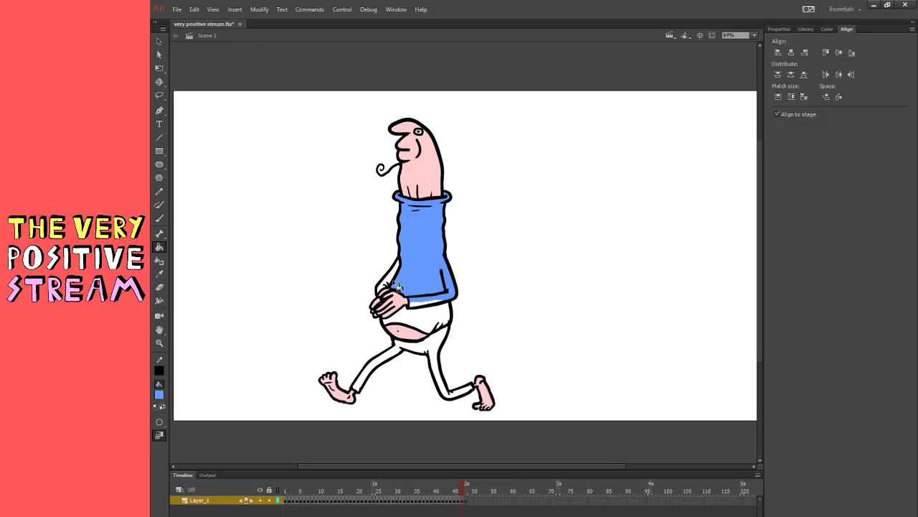
{"action": "left_click", "coordinate": [398, 286]}
{"action": "left_click", "coordinate": [434, 323]}
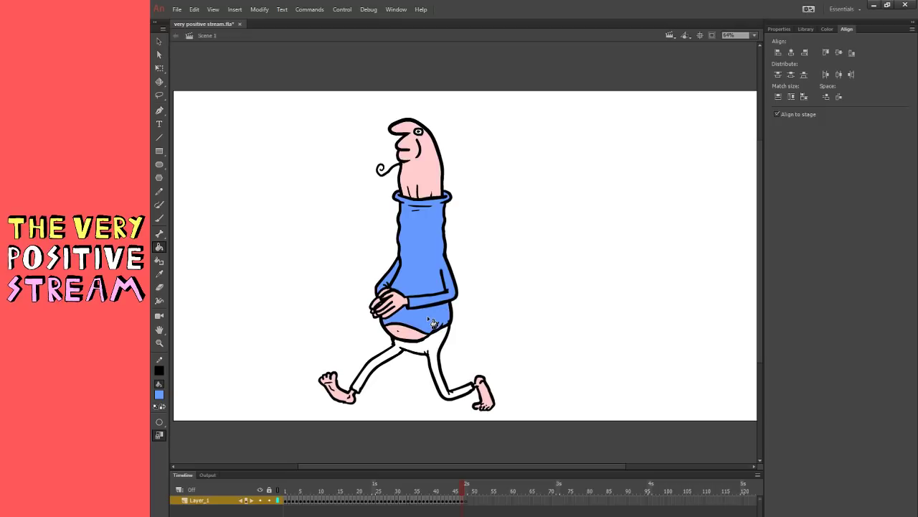
- Fill the trousers with orange and recolor the whole sweater, including both sleeves, pink
{"action": "left_click", "coordinate": [314, 470]}
{"action": "left_click", "coordinate": [432, 360]}
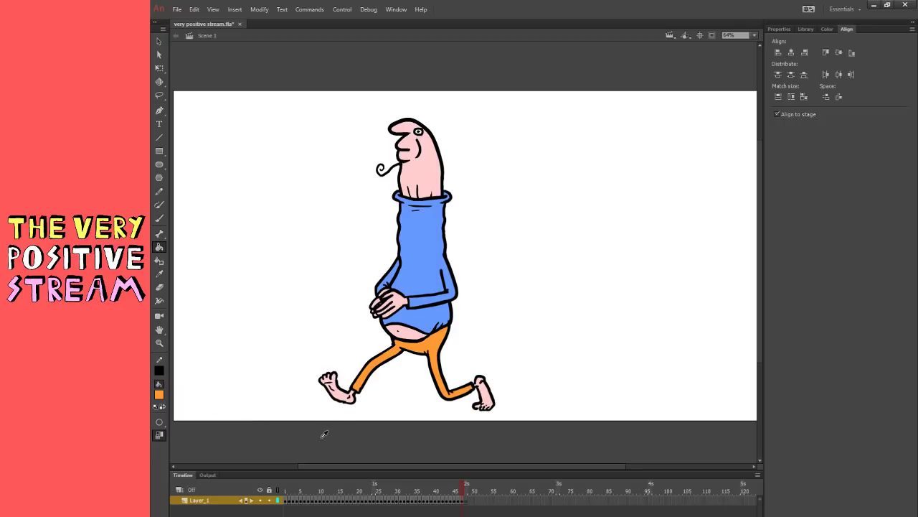
{"action": "left_click", "coordinate": [307, 494]}
{"action": "left_click", "coordinate": [405, 278]}
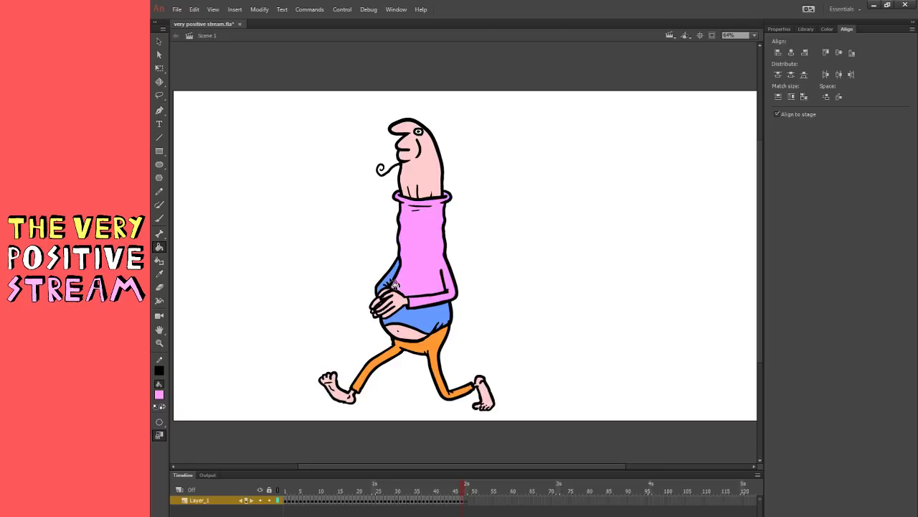
{"action": "left_click", "coordinate": [390, 280]}
{"action": "left_click", "coordinate": [424, 325]}
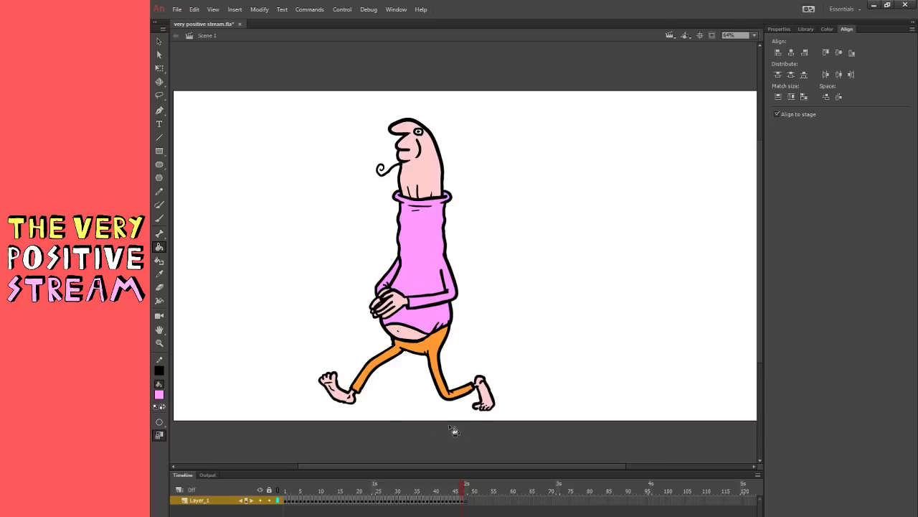
- Set the brush fill to black and draw several curly locks of hair at the back of the head
{"action": "key", "text": "q"}
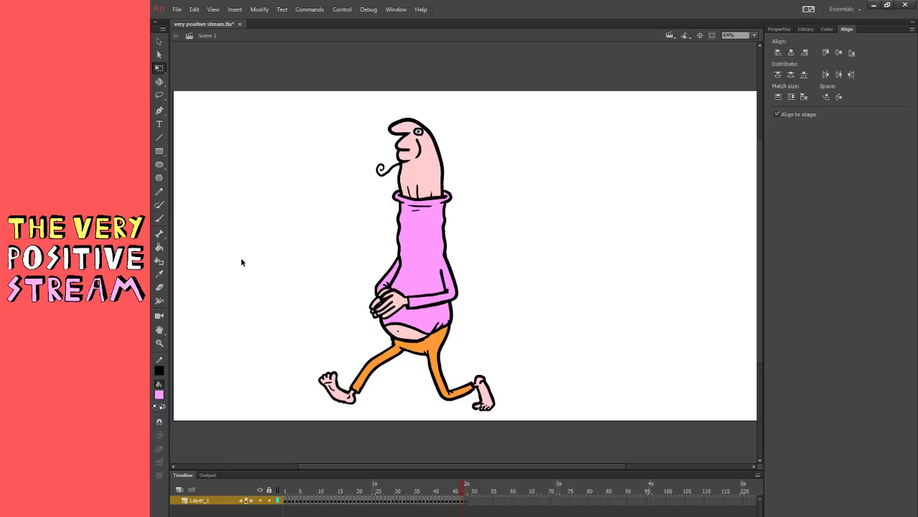
{"action": "left_click", "coordinate": [159, 218]}
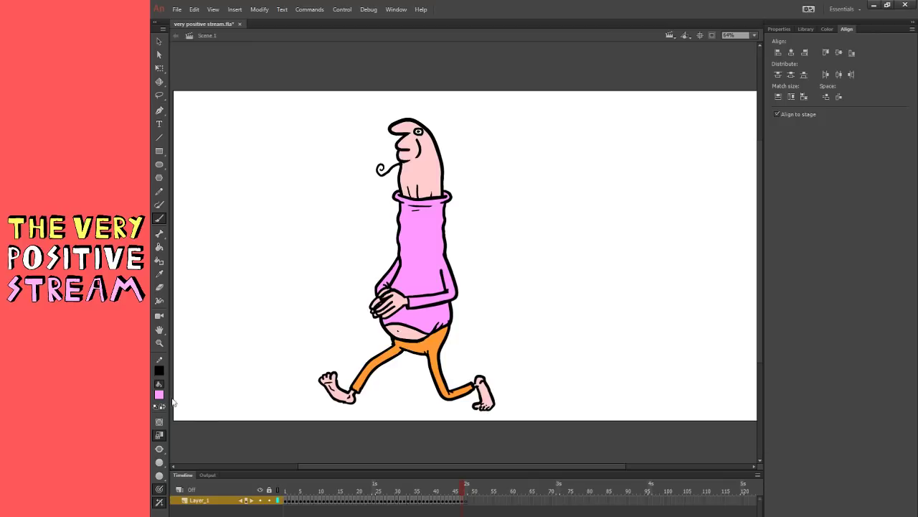
{"action": "left_click", "coordinate": [206, 424]}
{"action": "mouse_move", "coordinate": [440, 152]}
{"action": "left_mouse_down"}
{"action": "mouse_move", "coordinate": [464, 178]}
{"action": "mouse_move", "coordinate": [448, 174]}
{"action": "mouse_move", "coordinate": [454, 184]}
{"action": "mouse_move", "coordinate": [446, 170]}
{"action": "mouse_move", "coordinate": [461, 176]}
{"action": "left_mouse_up"}
{"action": "key", "text": "ctrl+z"}
{"action": "key", "text": "ctrl+z"}
{"action": "mouse_move", "coordinate": [451, 161]}
{"action": "left_mouse_down"}
{"action": "mouse_move", "coordinate": [438, 154]}
{"action": "mouse_move", "coordinate": [446, 145]}
{"action": "mouse_move", "coordinate": [452, 154]}
{"action": "left_mouse_up"}
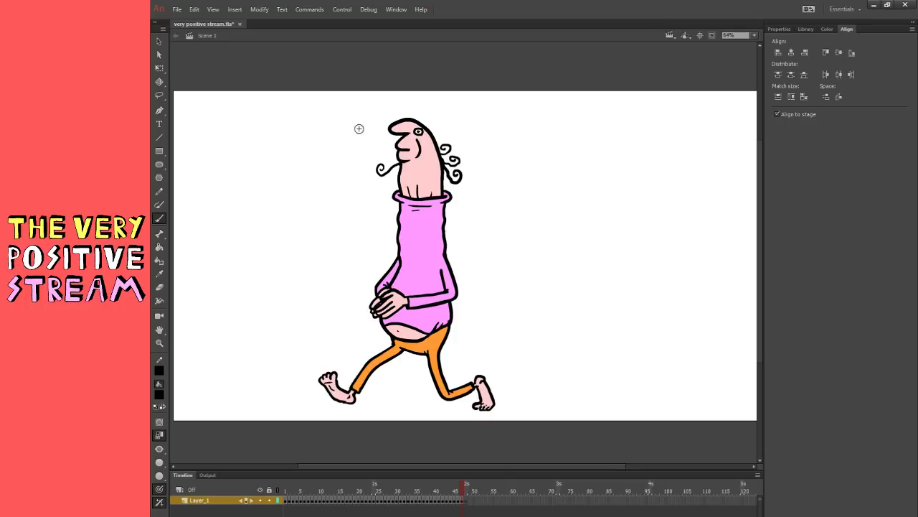
{"action": "left_click", "coordinate": [159, 68]}
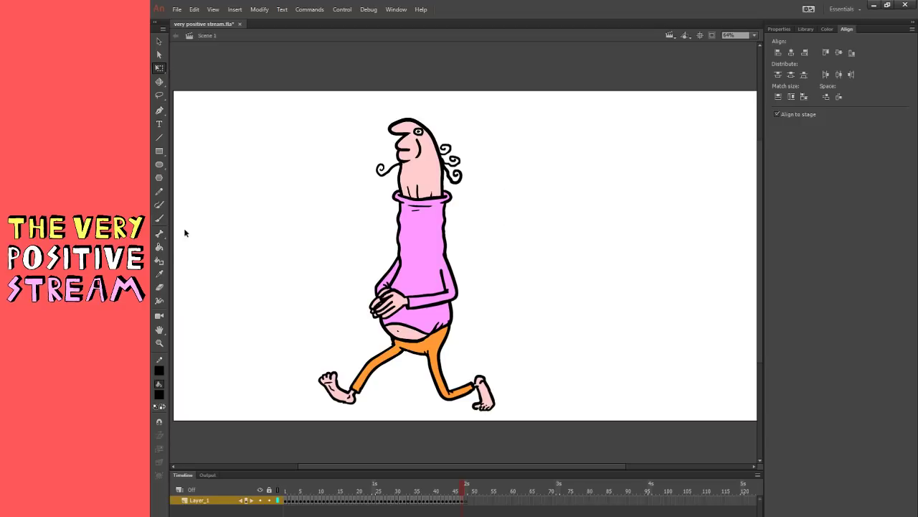
- Outline shaded areas around the nose and lips with the Pencil, fill them with darker pink, and remove the guide lines
{"action": "left_click", "coordinate": [160, 191]}
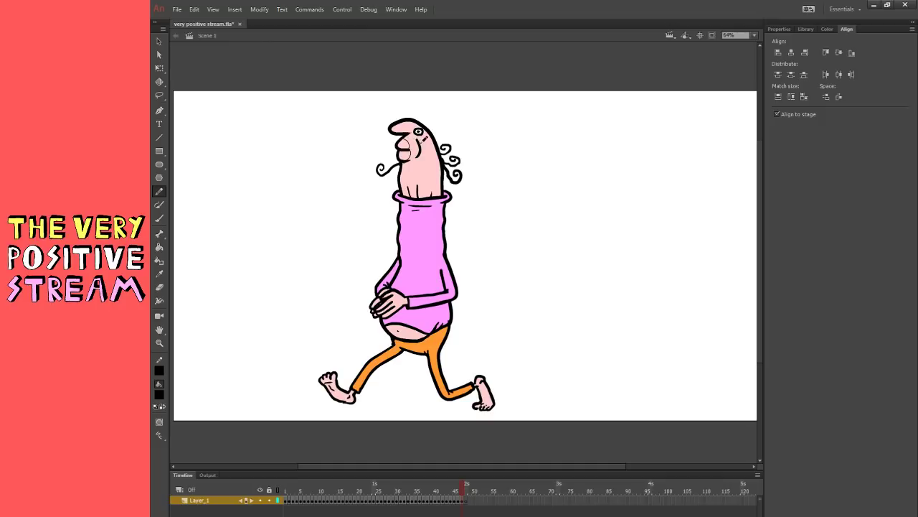
{"action": "left_click", "coordinate": [159, 246]}
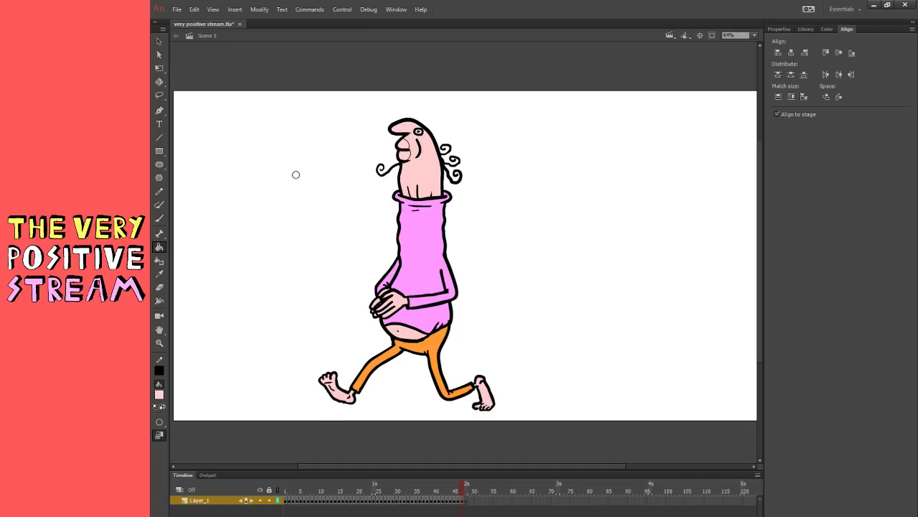
{"action": "left_click", "coordinate": [469, 183]}
{"action": "left_click", "coordinate": [403, 156]}
{"action": "left_click", "coordinate": [405, 144]}
{"action": "key", "text": "q"}
{"action": "key", "text": "ctrl+a"}
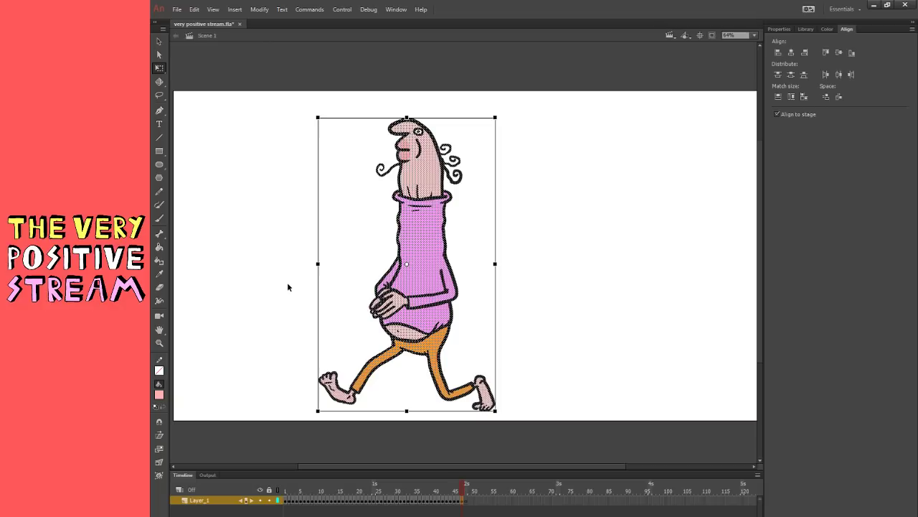
{"action": "left_click", "coordinate": [355, 301]}
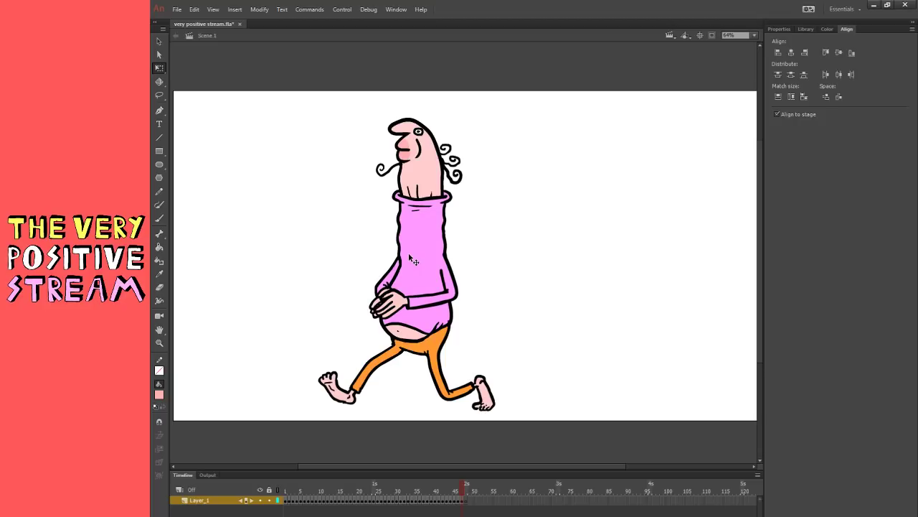
- Paint over the black creases at the base of the neck with the sampled skin color
{"action": "left_click", "coordinate": [159, 274]}
{"action": "left_click", "coordinate": [420, 188]}
{"action": "left_click", "coordinate": [160, 218]}
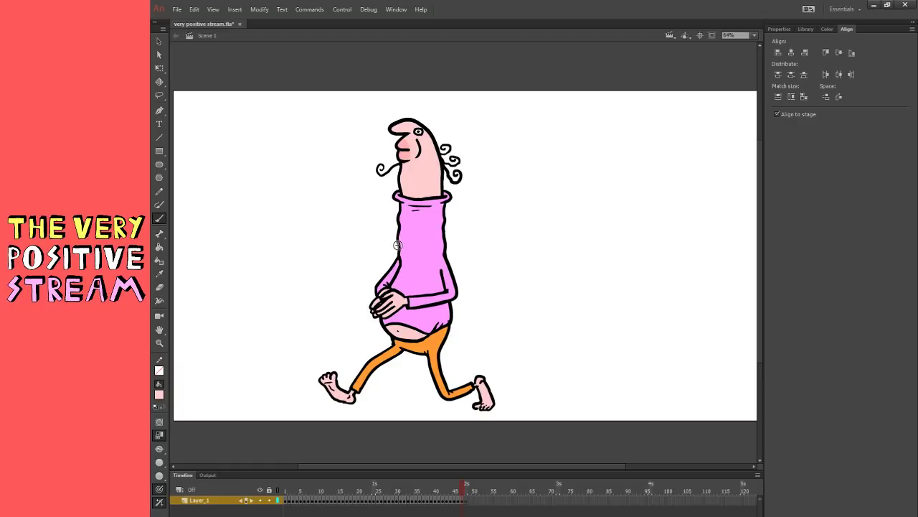
- Delete the head's skin fill, brush pink creases at the neck's base, and refill the head and neck with skin color
{"action": "key", "text": "v"}
{"action": "left_click", "coordinate": [426, 179]}
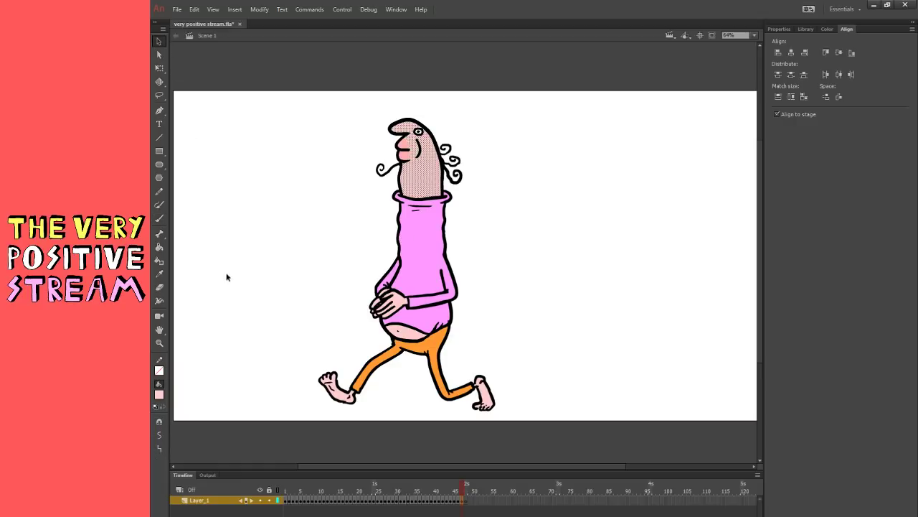
{"action": "key", "text": "Delete"}
{"action": "key", "text": "k"}
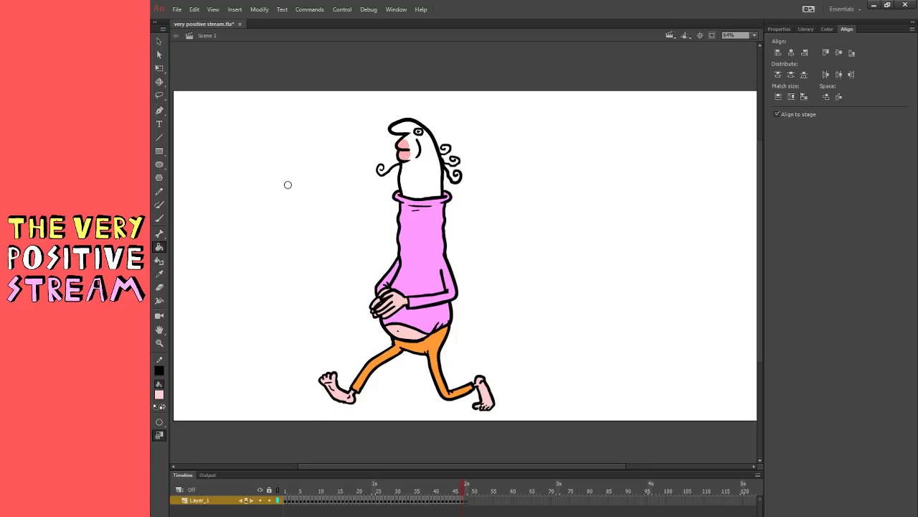
{"action": "key", "text": "b"}
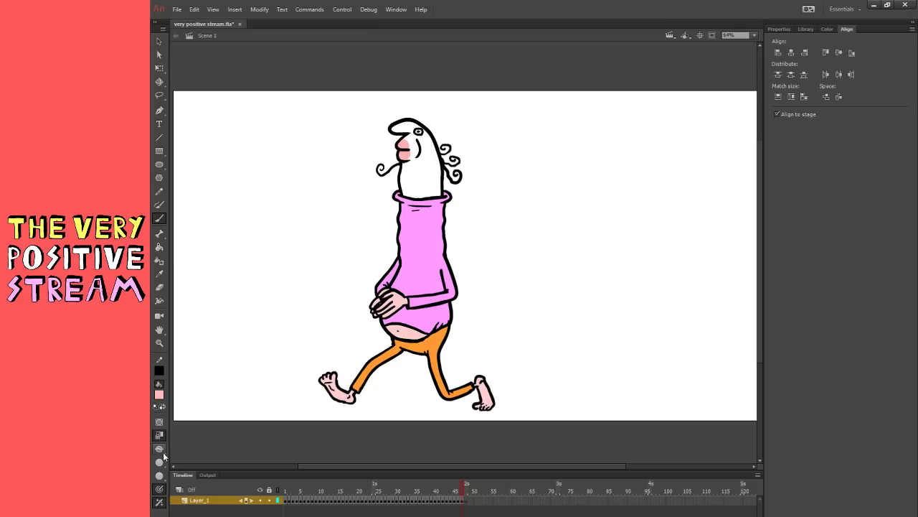
{"action": "mouse_move", "coordinate": [409, 196]}
{"action": "left_mouse_down"}
{"action": "mouse_move", "coordinate": [407, 182]}
{"action": "mouse_move", "coordinate": [428, 190]}
{"action": "left_mouse_up"}
{"action": "key", "text": "i"}
{"action": "left_click", "coordinate": [345, 394]}
{"action": "left_click", "coordinate": [424, 183]}
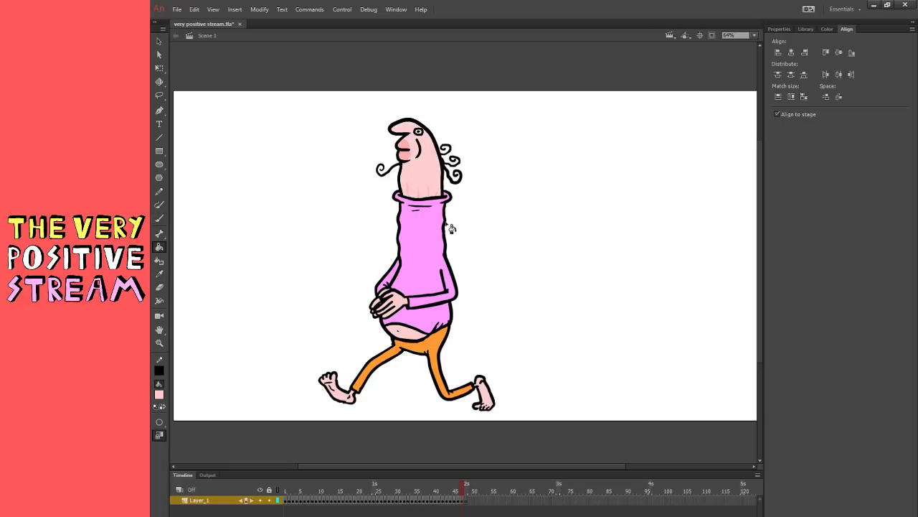
- Set the Pencil stroke to red and draw wavy shading guide lines along both bare feet
{"action": "key", "text": "q"}
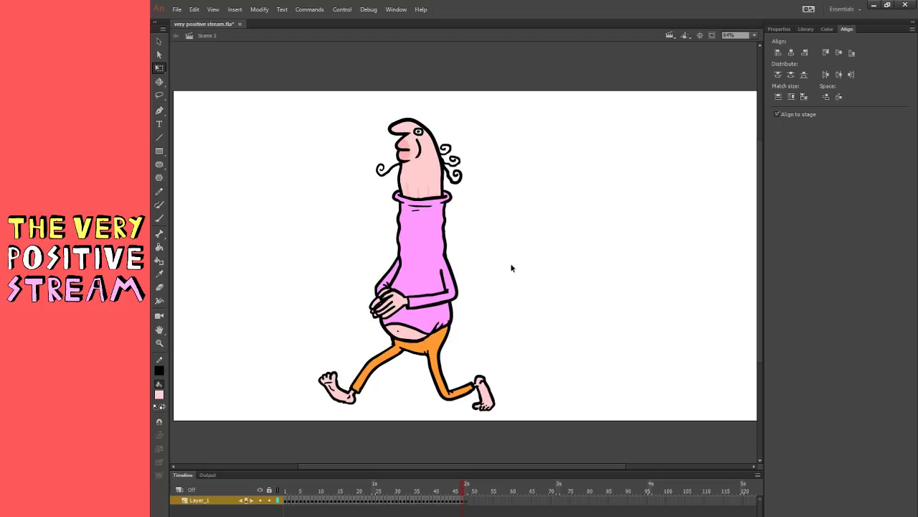
{"action": "left_click_drag", "start_coordinate": [274, 439], "coordinate": [432, 410]}
{"action": "left_click", "coordinate": [159, 342]}
{"action": "left_click", "coordinate": [426, 316]}
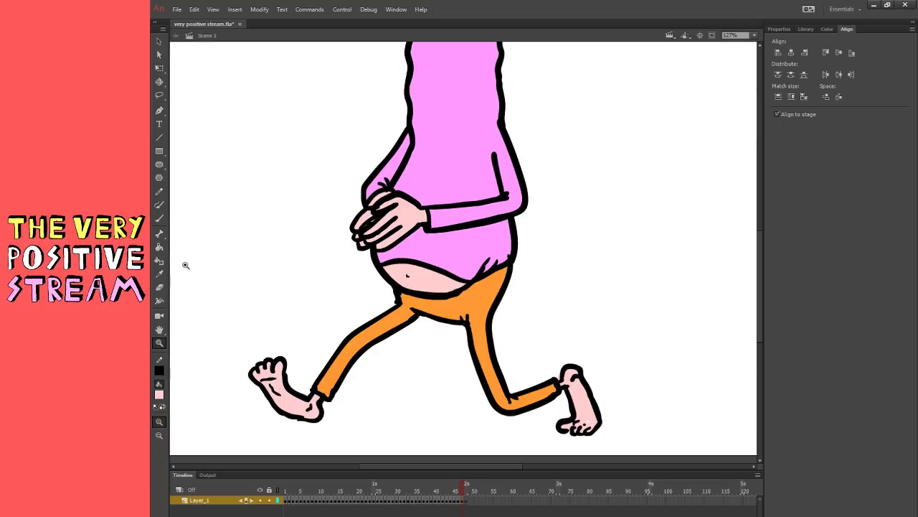
{"action": "left_click", "coordinate": [160, 274]}
{"action": "scroll", "coordinate": [366, 358], "scroll_direction": "down", "scroll_amount": 3}
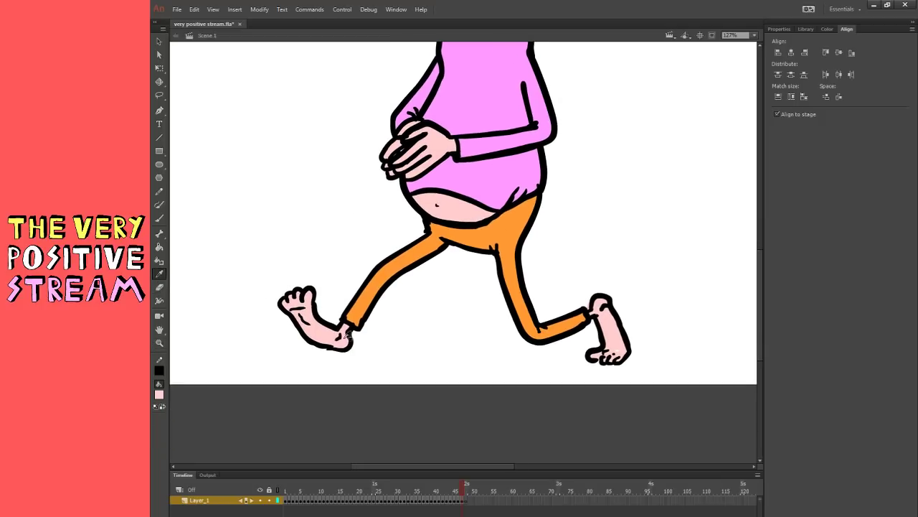
{"action": "left_click", "coordinate": [159, 191]}
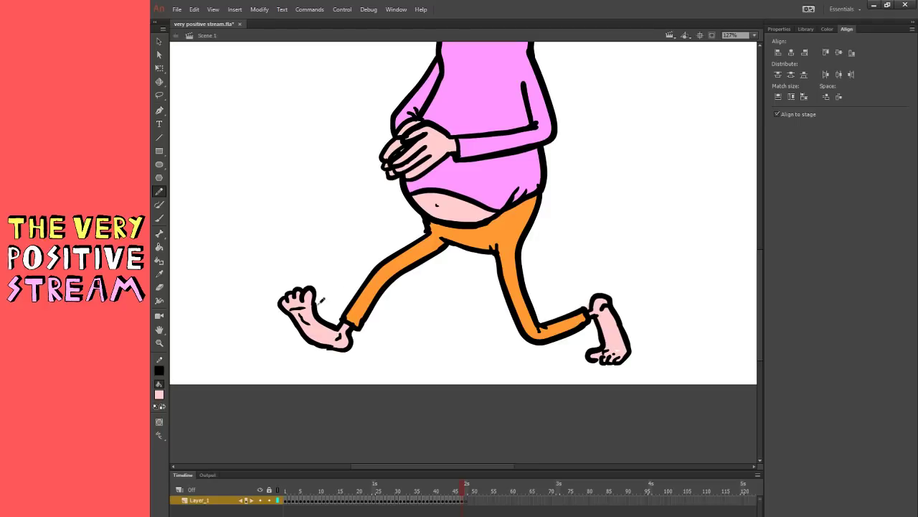
{"action": "left_click", "coordinate": [159, 370]}
{"action": "left_click", "coordinate": [195, 431]}
{"action": "mouse_move", "coordinate": [294, 311]}
{"action": "left_mouse_down"}
{"action": "mouse_move", "coordinate": [307, 307]}
{"action": "mouse_move", "coordinate": [350, 344]}
{"action": "left_mouse_up"}
{"action": "left_click_drag", "start_coordinate": [604, 296], "coordinate": [626, 361]}
- Fill the shaded side of both feet with brown and remove the red guide lines
{"action": "key", "text": "k"}
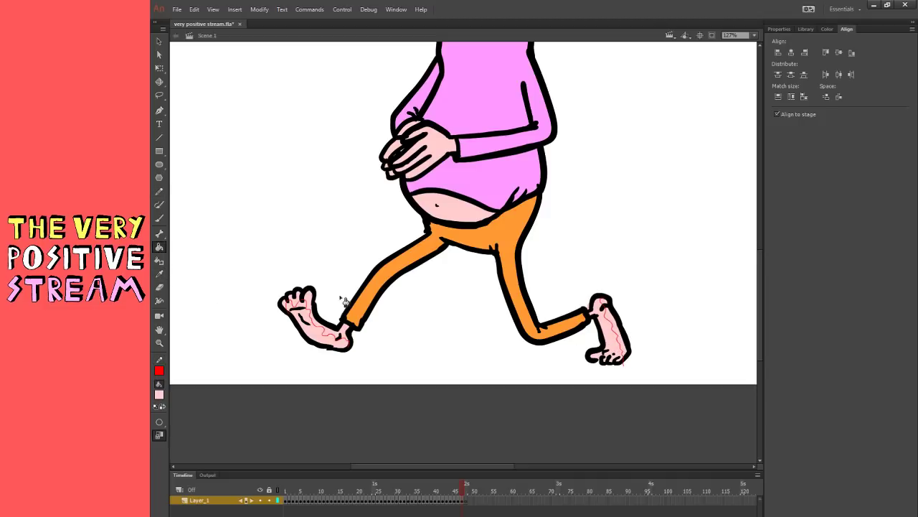
{"action": "left_click", "coordinate": [160, 42]}
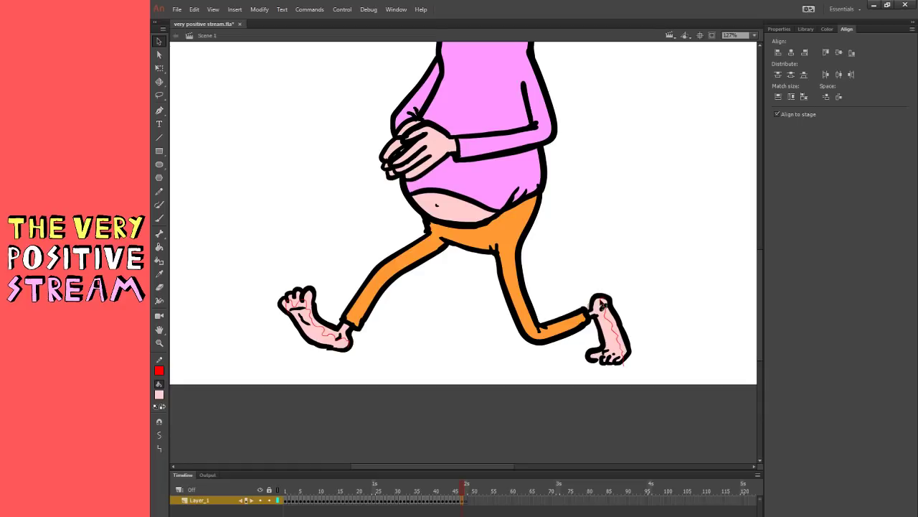
{"action": "key", "text": "k"}
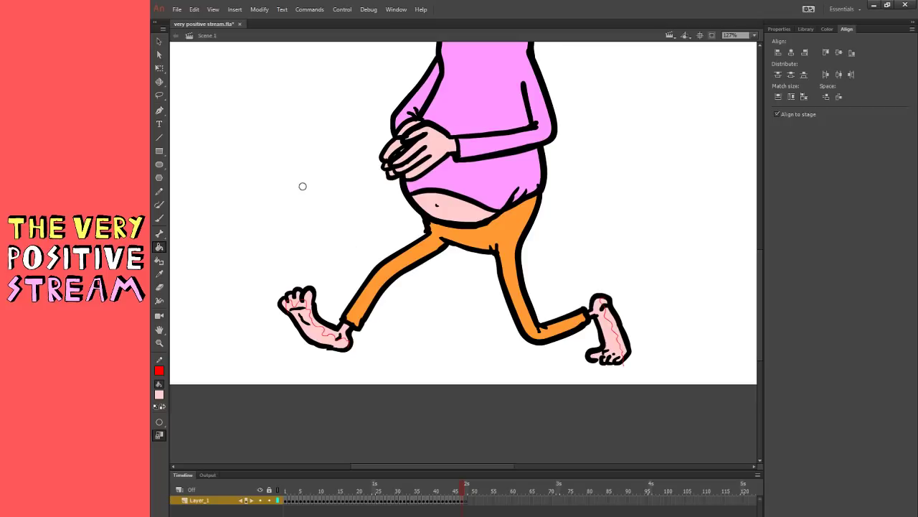
{"action": "left_click", "coordinate": [452, 206], "text": "alt"}
{"action": "left_click", "coordinate": [323, 344]}
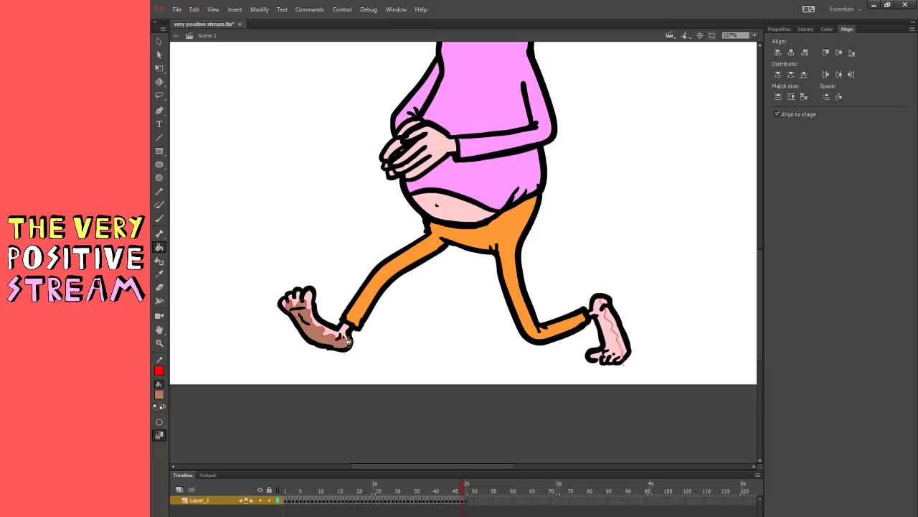
{"action": "left_click", "coordinate": [620, 333]}
{"action": "left_click", "coordinate": [604, 305]}
{"action": "key", "text": "ctrl+a"}
{"action": "left_click", "coordinate": [159, 372]}
{"action": "left_click", "coordinate": [314, 384]}
{"action": "key", "text": "q"}
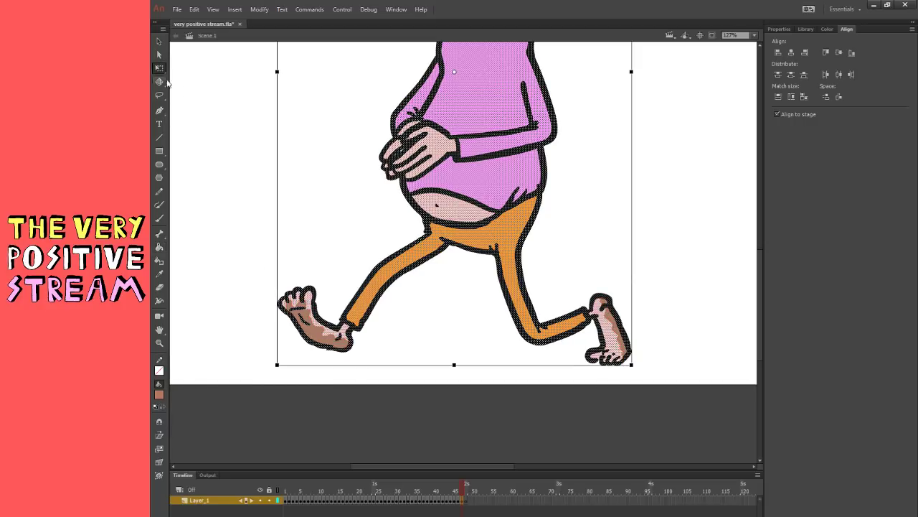
{"action": "left_click", "coordinate": [652, 184]}
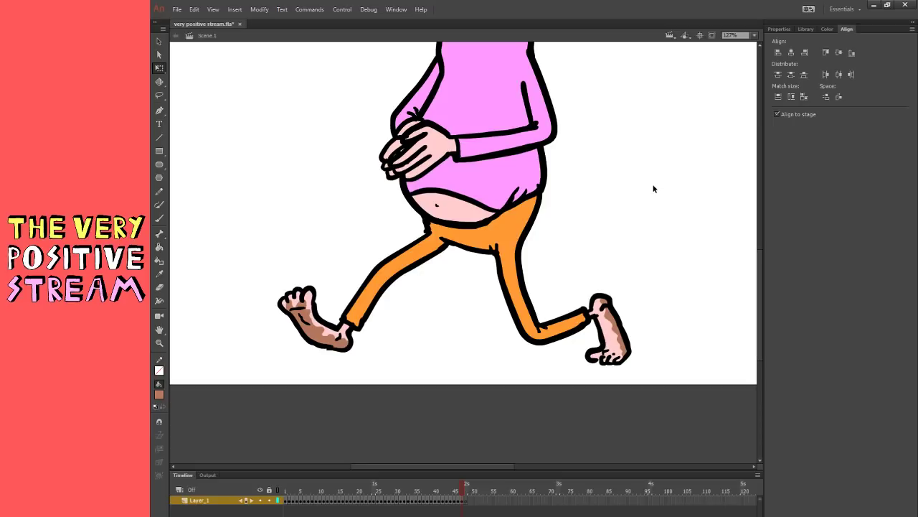
- Move the whole character slightly upward on the stage
{"action": "left_click", "coordinate": [754, 34]}
{"action": "left_click", "coordinate": [754, 54]}
{"action": "key", "text": "ctrl+z"}
{"action": "key", "text": "ctrl+z"}
{"action": "key", "text": "ctrl+z"}
{"action": "key", "text": "ctrl+z"}
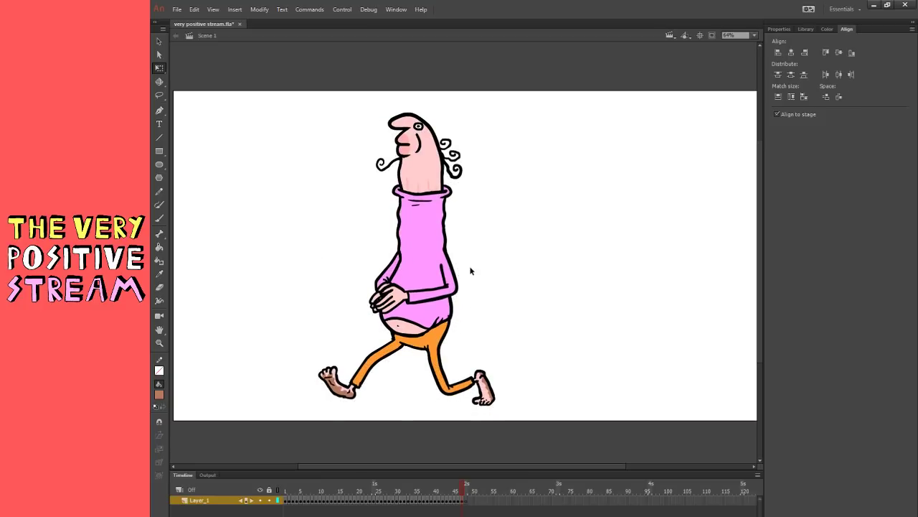
{"action": "key", "text": "ctrl+a"}
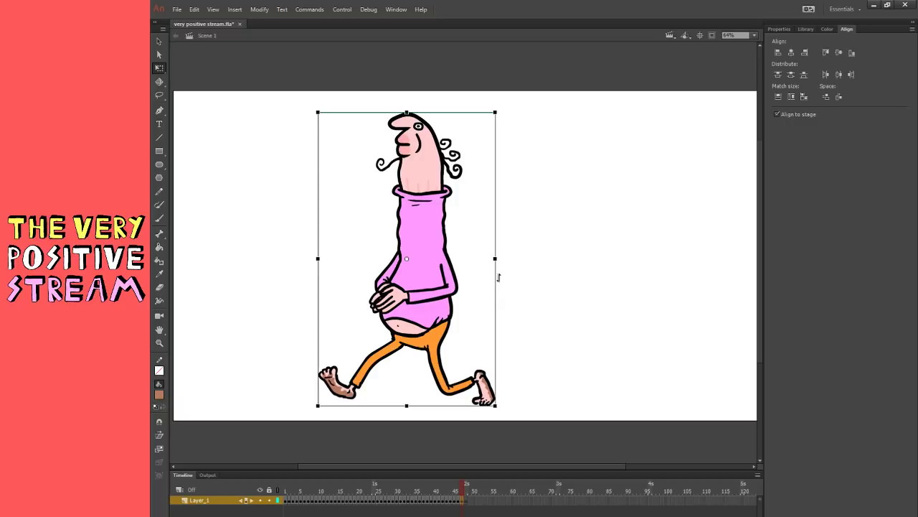
{"action": "left_click", "coordinate": [521, 269]}
- Brush a round, globe-like emblem in darker pink on the lower front of the sweater
{"action": "left_click", "coordinate": [163, 274]}
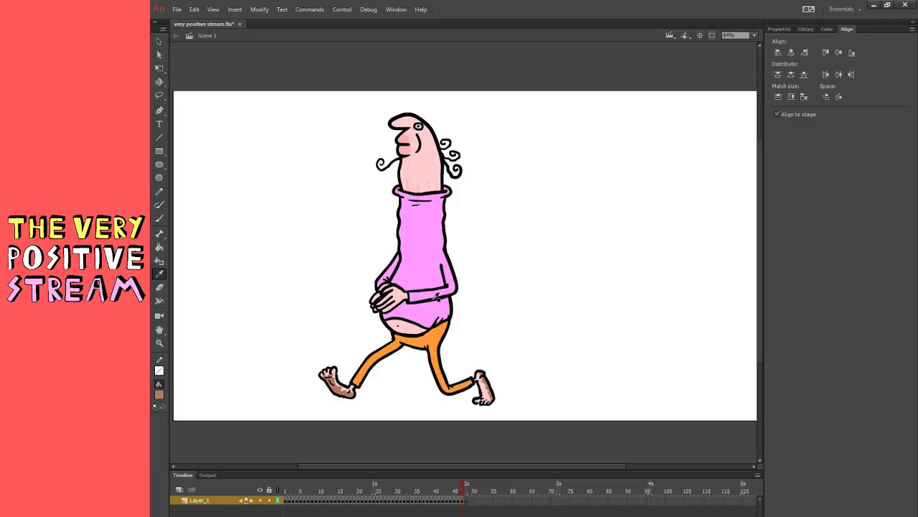
{"action": "left_click", "coordinate": [159, 342]}
{"action": "left_click", "coordinate": [246, 306]}
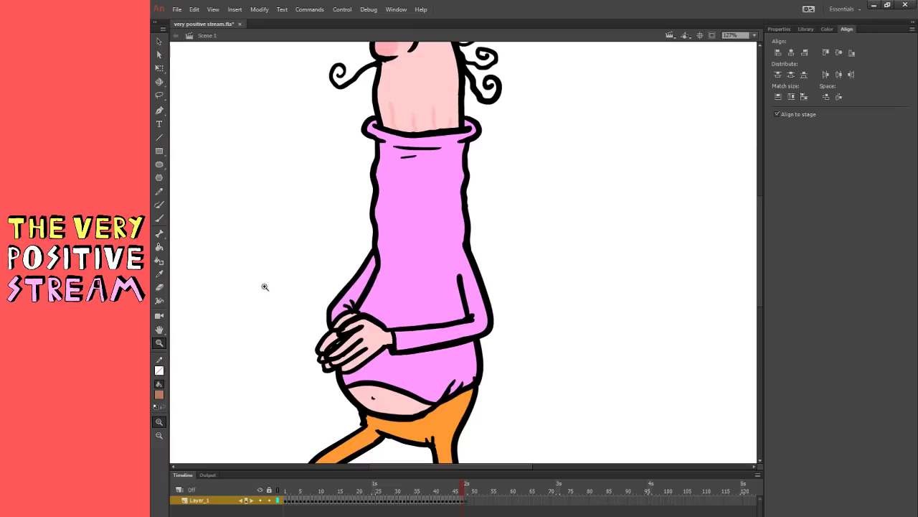
{"action": "left_click", "coordinate": [160, 274]}
{"action": "left_click", "coordinate": [431, 273]}
{"action": "left_click", "coordinate": [160, 219]}
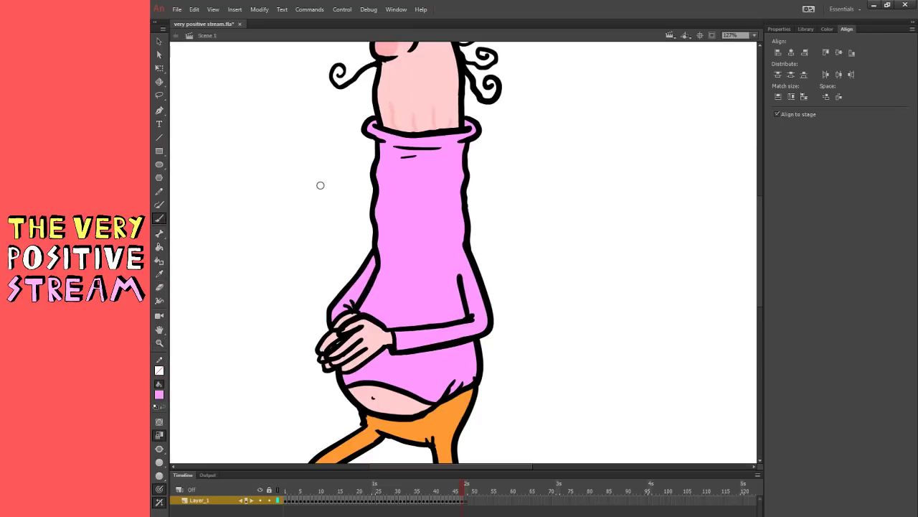
{"action": "mouse_move", "coordinate": [406, 287]}
{"action": "left_mouse_down"}
{"action": "mouse_move", "coordinate": [390, 312]}
{"action": "mouse_move", "coordinate": [407, 284]}
{"action": "mouse_move", "coordinate": [389, 312]}
{"action": "mouse_move", "coordinate": [394, 278]}
{"action": "mouse_move", "coordinate": [411, 278]}
{"action": "left_mouse_up"}
{"action": "key", "text": "ctrl+z"}
{"action": "left_click", "coordinate": [161, 449]}
{"action": "left_click", "coordinate": [186, 449]}
{"action": "key", "text": "ctrl+z"}
{"action": "mouse_move", "coordinate": [393, 309]}
{"action": "left_mouse_down"}
{"action": "mouse_move", "coordinate": [405, 296]}
{"action": "mouse_move", "coordinate": [409, 307]}
{"action": "mouse_move", "coordinate": [379, 289]}
{"action": "left_mouse_up"}
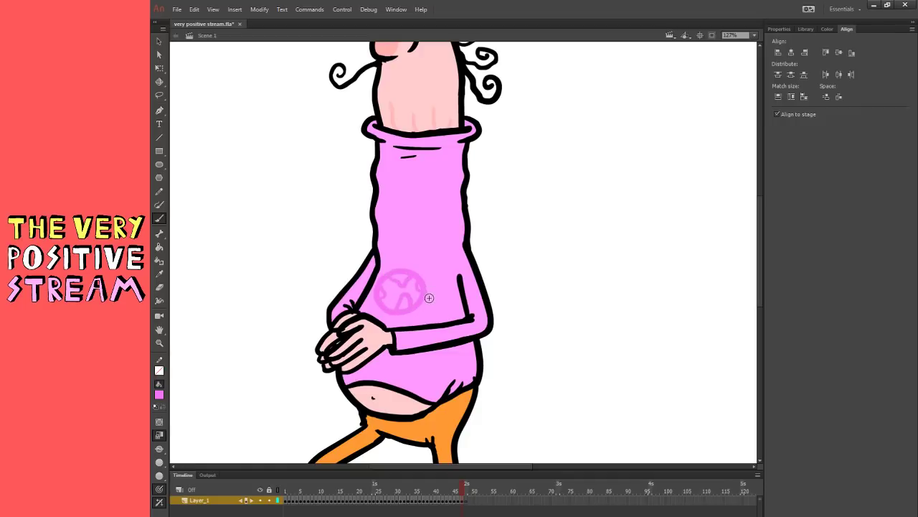
- Examine the separate shapes of the sweater emblem and review it on the whole character
{"action": "key", "text": "v"}
{"action": "left_click", "coordinate": [417, 277]}
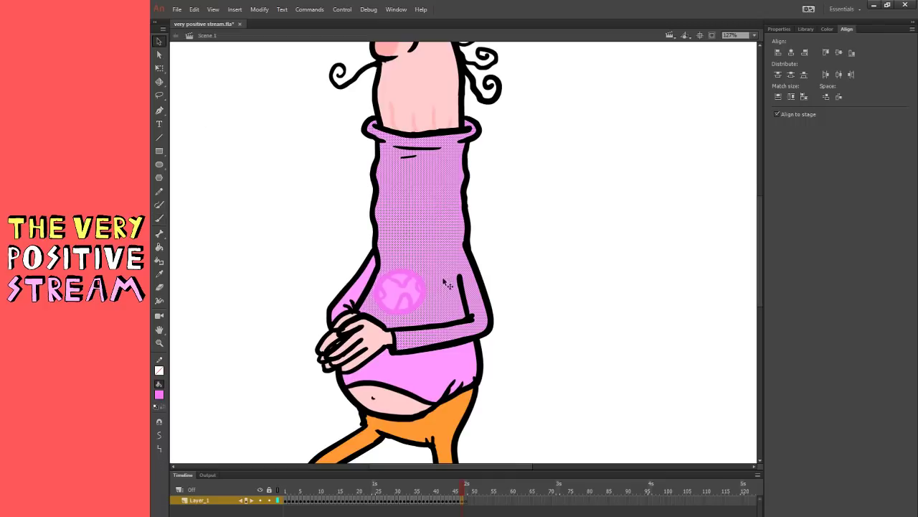
{"action": "left_click", "coordinate": [416, 278]}
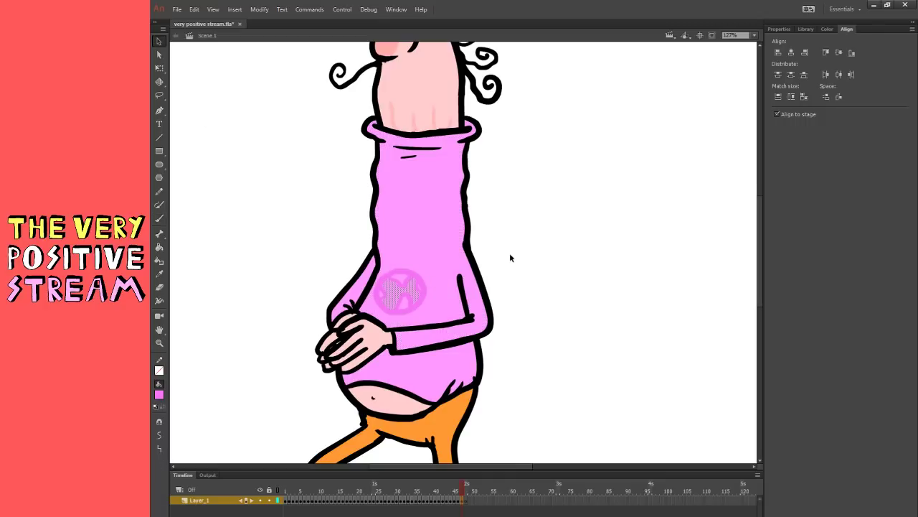
{"action": "left_click", "coordinate": [511, 255]}
{"action": "left_click", "coordinate": [418, 281]}
{"action": "left_click", "coordinate": [498, 251]}
{"action": "left_click", "coordinate": [159, 273]}
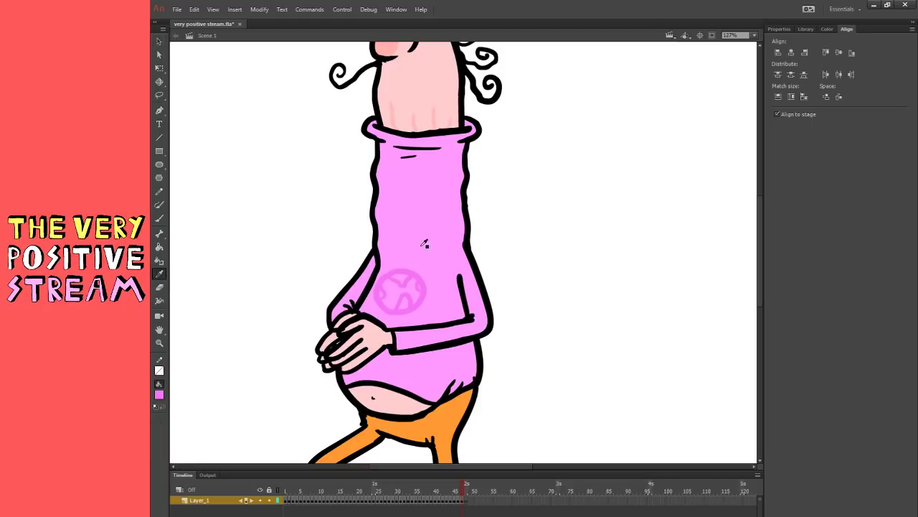
{"action": "left_click", "coordinate": [423, 247]}
{"action": "left_click", "coordinate": [159, 67]}
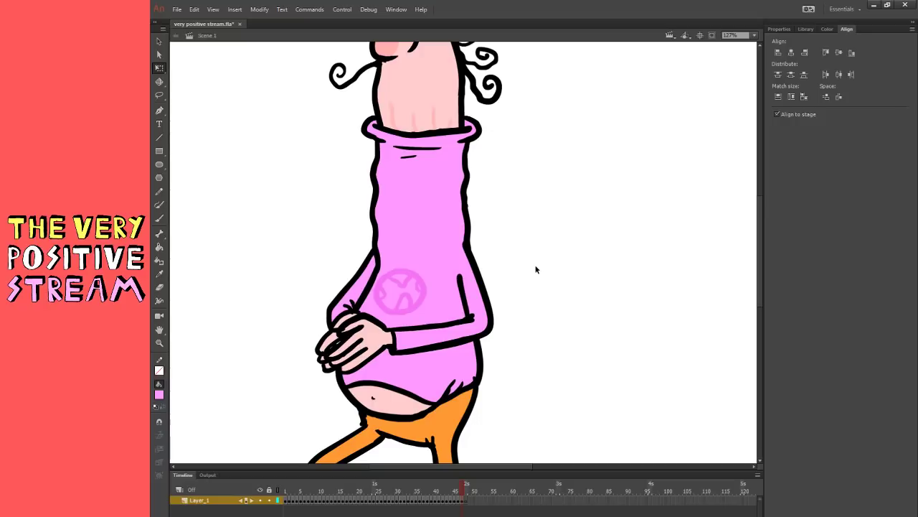
{"action": "left_click", "coordinate": [754, 35]}
{"action": "left_click", "coordinate": [754, 63]}
{"action": "left_click", "coordinate": [419, 279]}
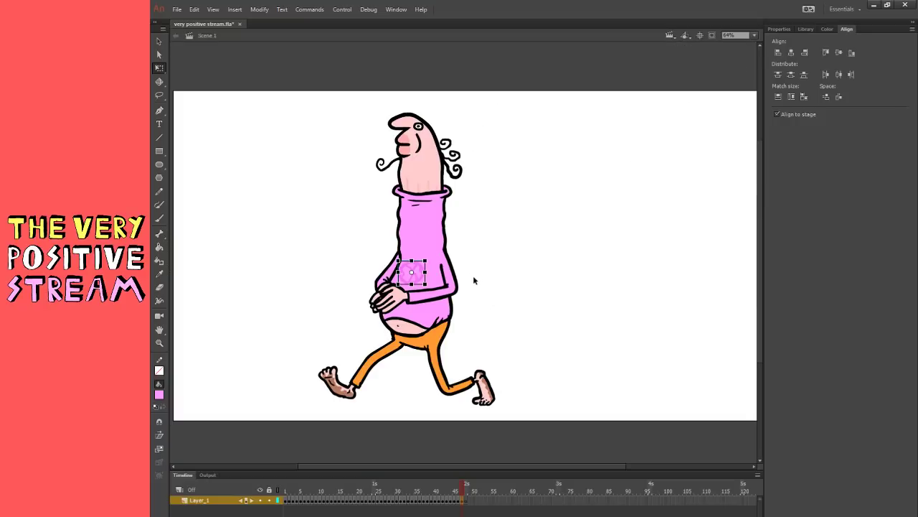
{"action": "left_click", "coordinate": [474, 281]}
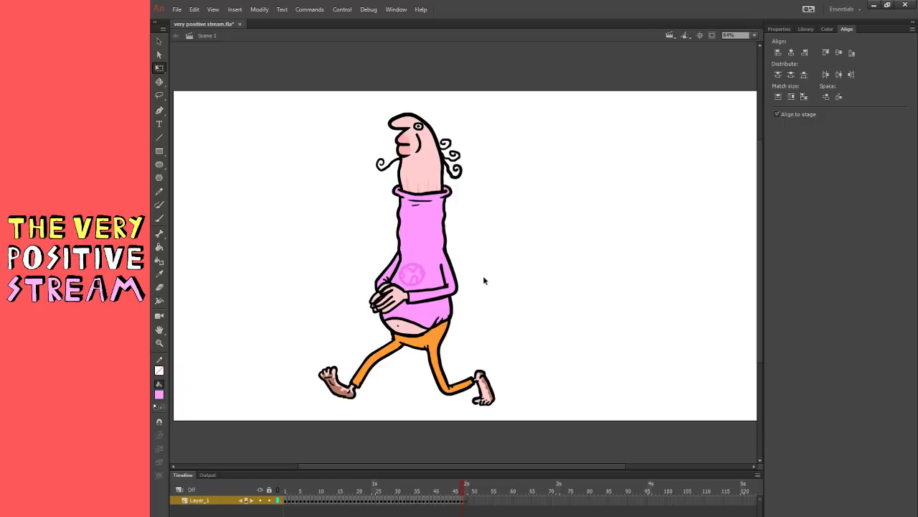
{"action": "left_click", "coordinate": [159, 218]}
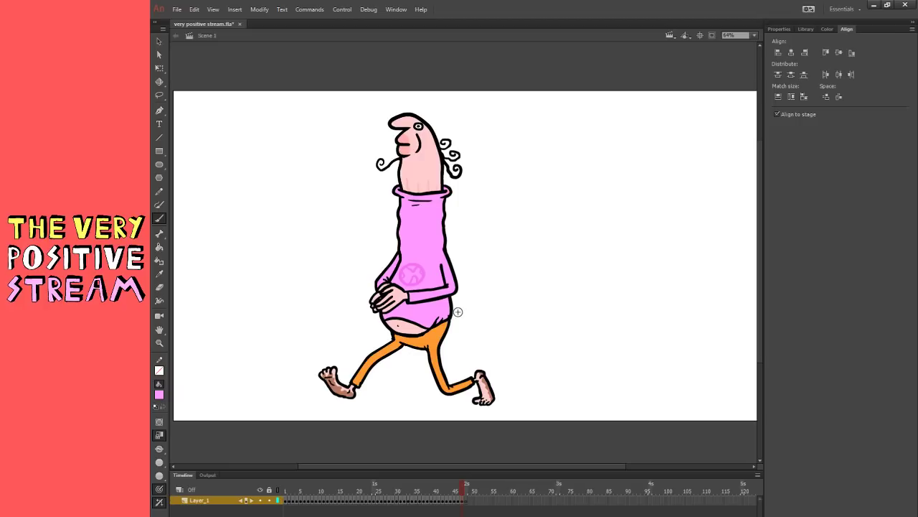
{"action": "key", "text": "v"}
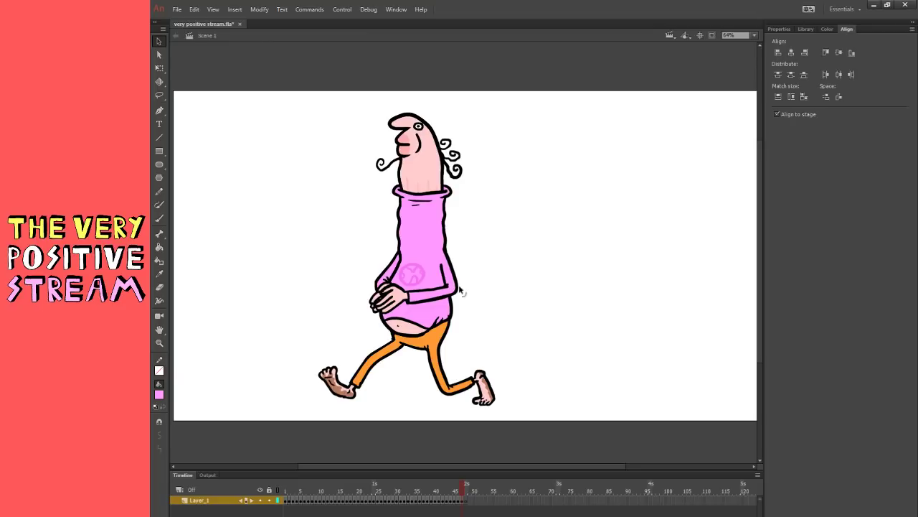
- Group all parts of the character and center the group horizontally on the stage
{"action": "left_click_drag", "start_coordinate": [269, 435], "coordinate": [573, 93]}
{"action": "key", "text": "ctrl+g"}
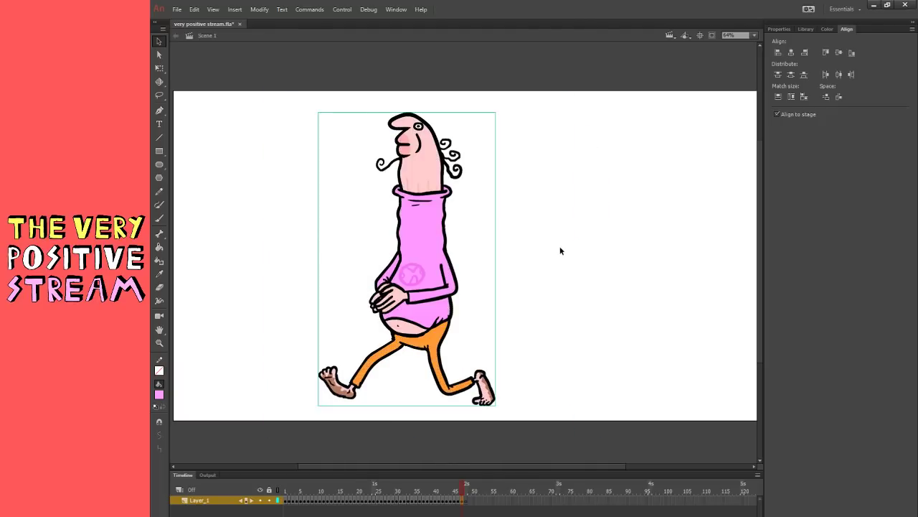
{"action": "left_click", "coordinate": [561, 250]}
{"action": "left_click", "coordinate": [159, 68]}
{"action": "key", "text": "ctrl+a"}
{"action": "left_click", "coordinate": [791, 53]}
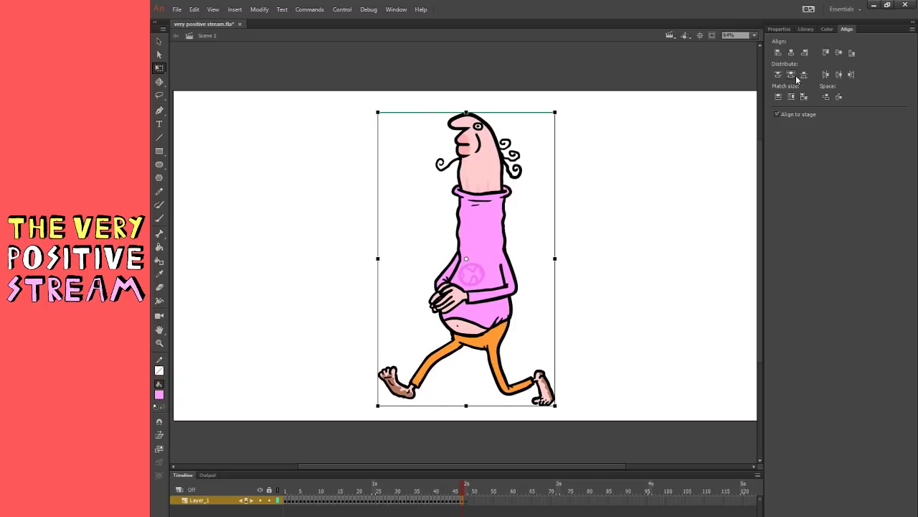
- Center the grouped character vertically on the stage and deselect it
{"action": "left_click", "coordinate": [793, 75]}
{"action": "left_click", "coordinate": [609, 223]}
{"action": "key", "text": "b"}
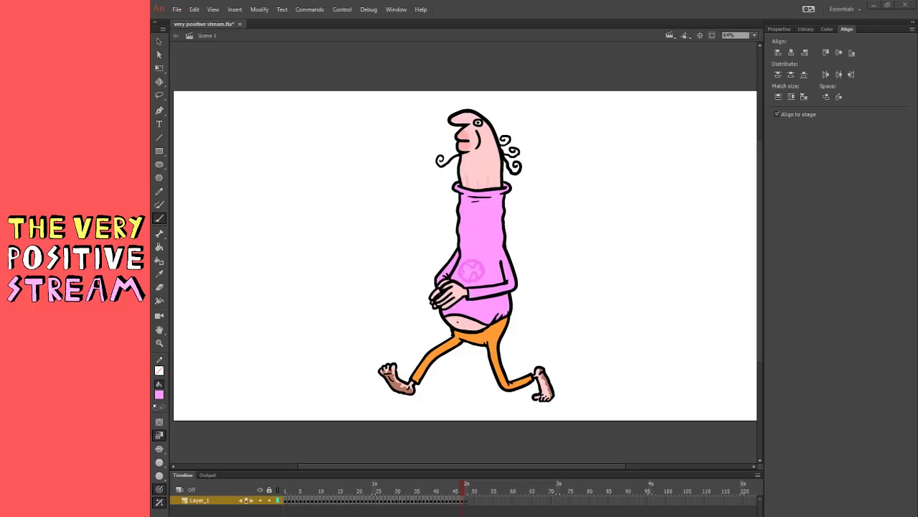
{"action": "key", "text": "q"}
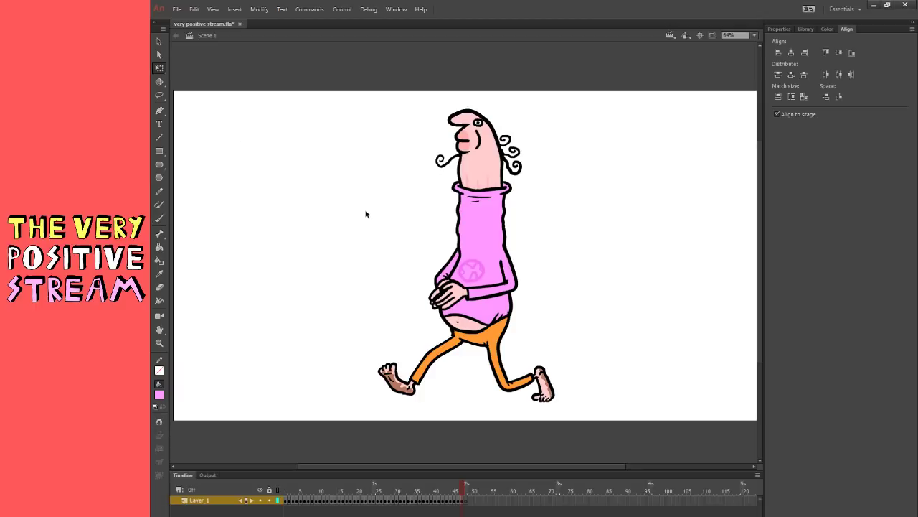
- Brush a thin light gray horizontal floor line across the whole stage, behind the character at belly height
{"action": "key", "text": "b"}
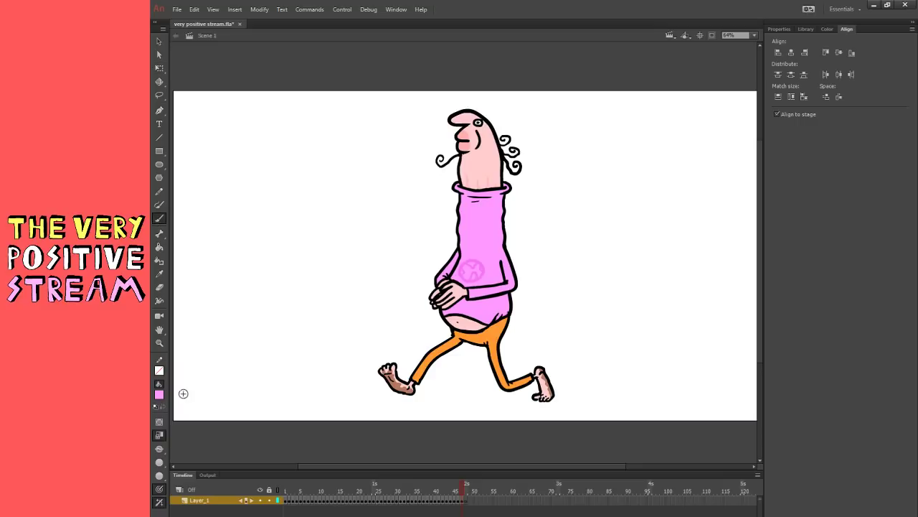
{"action": "left_click", "coordinate": [194, 444]}
{"action": "mouse_move", "coordinate": [184, 356]}
{"action": "left_mouse_down"}
{"action": "mouse_move", "coordinate": [424, 356]}
{"action": "mouse_move", "coordinate": [753, 357]}
{"action": "left_mouse_up"}
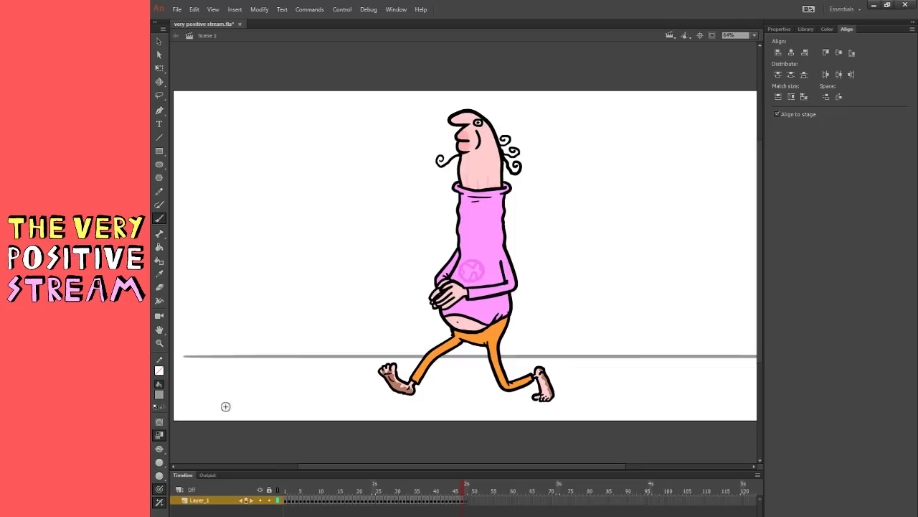
{"action": "key", "text": "ctrl+z"}
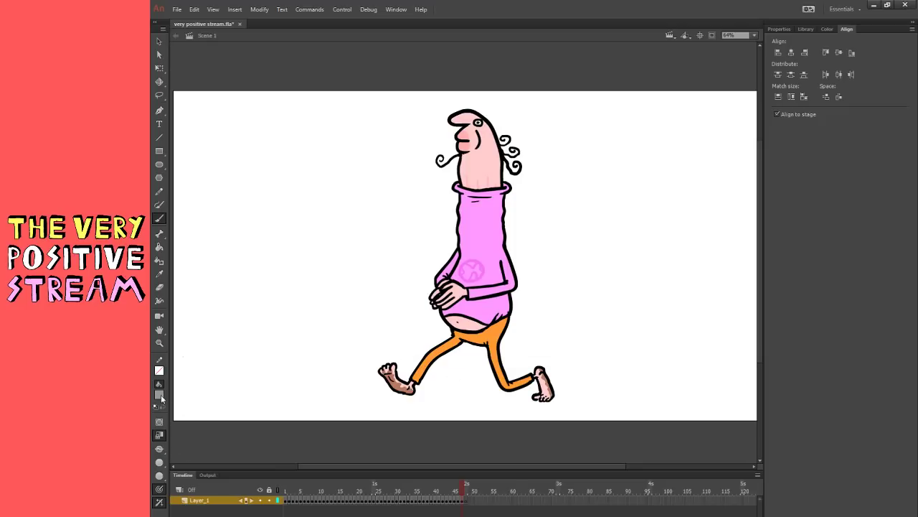
{"action": "mouse_move", "coordinate": [179, 358]}
{"action": "left_mouse_down"}
{"action": "mouse_move", "coordinate": [441, 336]}
{"action": "mouse_move", "coordinate": [752, 357]}
{"action": "left_mouse_up"}
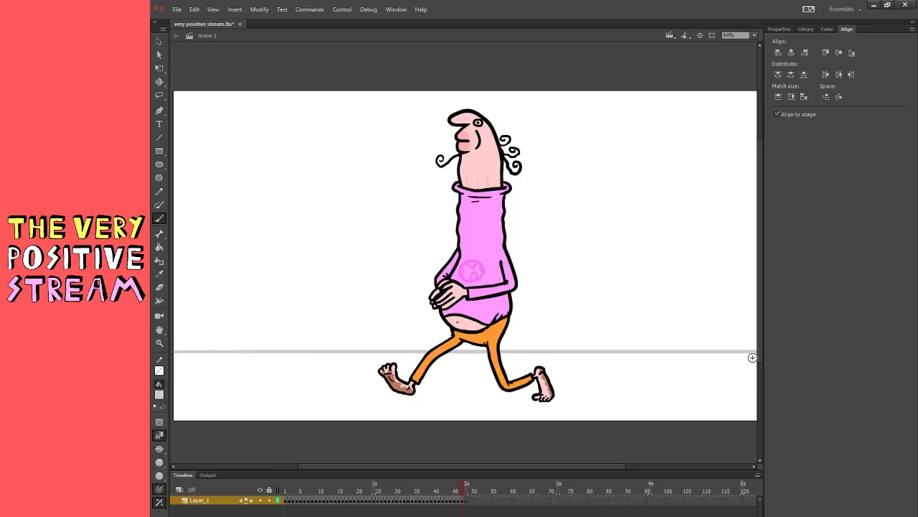
{"action": "key", "text": "ctrl+z"}
{"action": "left_click_drag", "start_coordinate": [176, 314], "coordinate": [754, 314]}
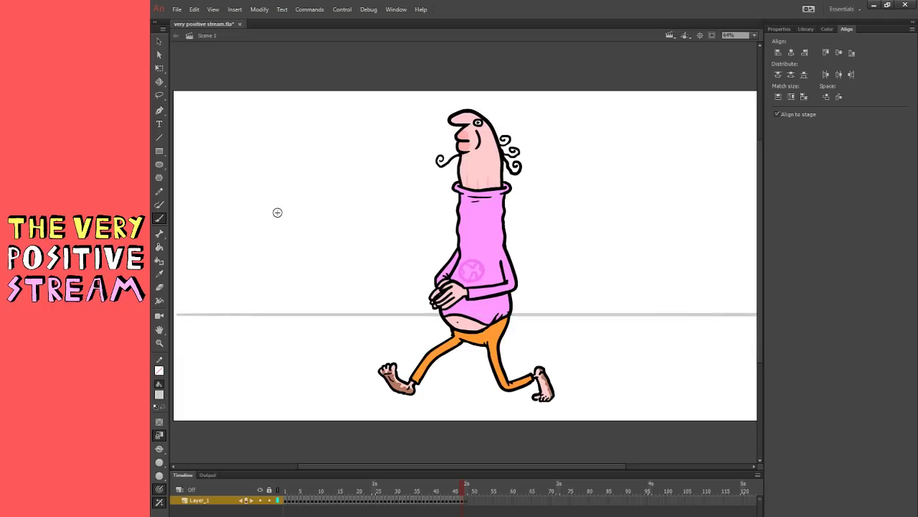
- Brush the light gray outline of a block letter T in the empty area in front of the character
{"action": "mouse_move", "coordinate": [265, 177]}
{"action": "left_mouse_down"}
{"action": "mouse_move", "coordinate": [265, 199]}
{"action": "mouse_move", "coordinate": [310, 213]}
{"action": "mouse_move", "coordinate": [305, 232]}
{"action": "mouse_move", "coordinate": [323, 264]}
{"action": "mouse_move", "coordinate": [338, 231]}
{"action": "mouse_move", "coordinate": [331, 198]}
{"action": "mouse_move", "coordinate": [273, 174]}
{"action": "mouse_move", "coordinate": [345, 174]}
{"action": "mouse_move", "coordinate": [366, 197]}
{"action": "mouse_move", "coordinate": [370, 179]}
{"action": "left_mouse_up"}
{"action": "key", "text": "ctrl+z"}
{"action": "key", "text": "ctrl+z"}
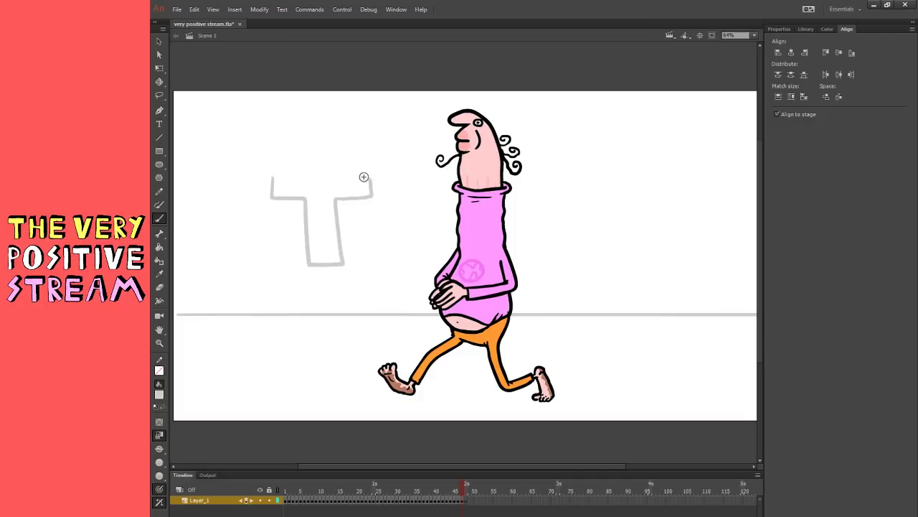
{"action": "left_click_drag", "start_coordinate": [272, 177], "coordinate": [372, 174]}
{"action": "key", "text": "ctrl+z"}
{"action": "left_click_drag", "start_coordinate": [270, 175], "coordinate": [372, 174]}
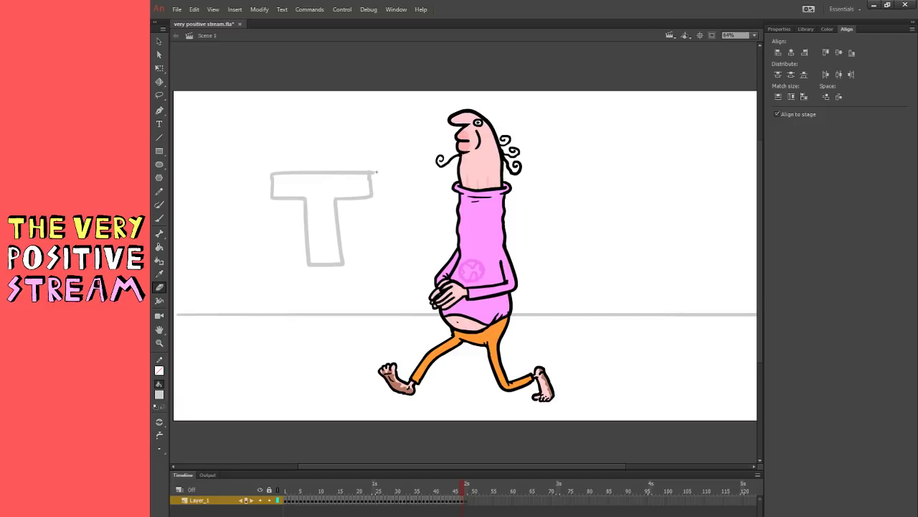
- Trim the T's right corner, pull in that end of the crossbar and skew the stem slightly straighter
{"action": "key", "text": "q"}
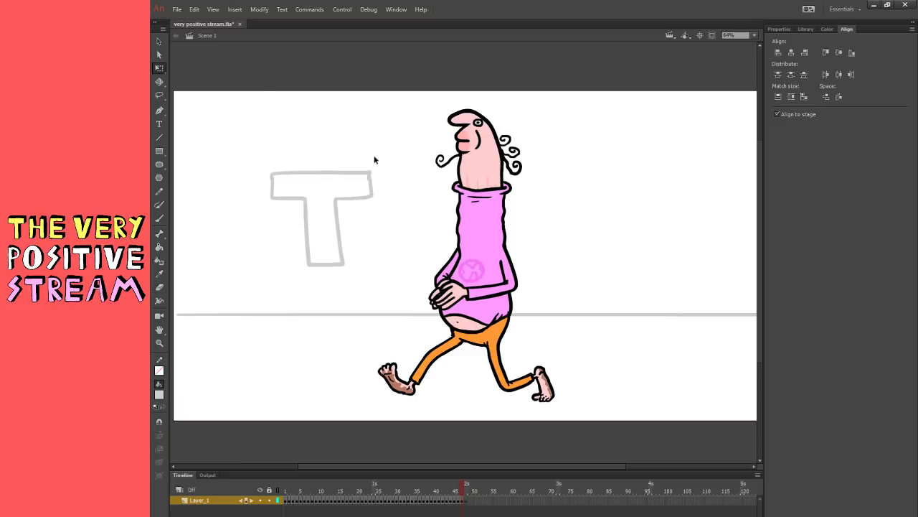
{"action": "left_click_drag", "start_coordinate": [380, 147], "coordinate": [358, 212]}
{"action": "left_click", "coordinate": [392, 209]}
{"action": "left_click", "coordinate": [340, 263]}
{"action": "left_click_drag", "start_coordinate": [297, 289], "coordinate": [353, 205]}
{"action": "left_click_drag", "start_coordinate": [333, 267], "coordinate": [330, 265]}
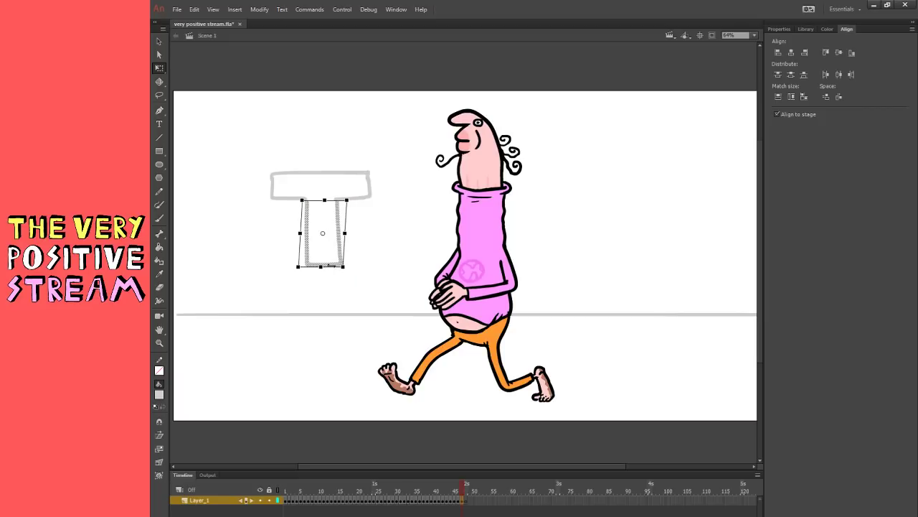
{"action": "key", "text": "Right"}
{"action": "key", "text": "Left"}
{"action": "left_click", "coordinate": [327, 280]}
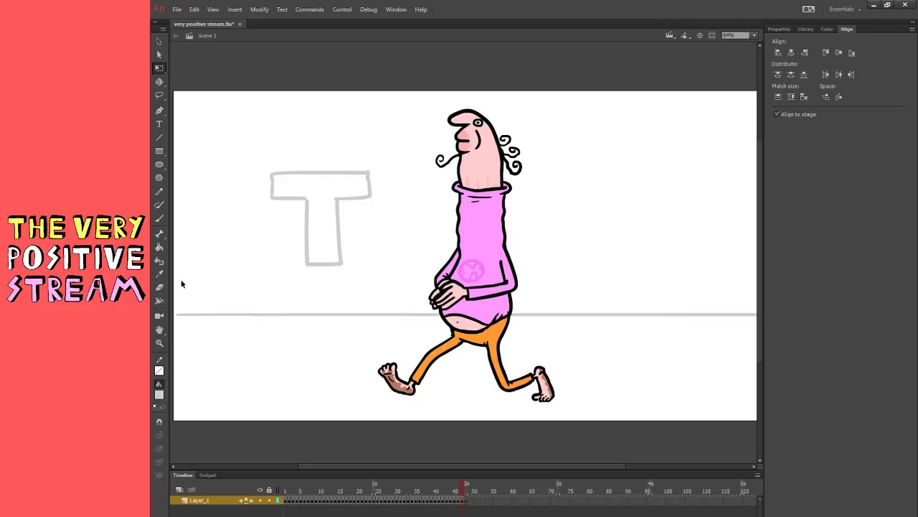
- Nudge the left end of the T's crossbar slightly inward
{"action": "left_click", "coordinate": [159, 218]}
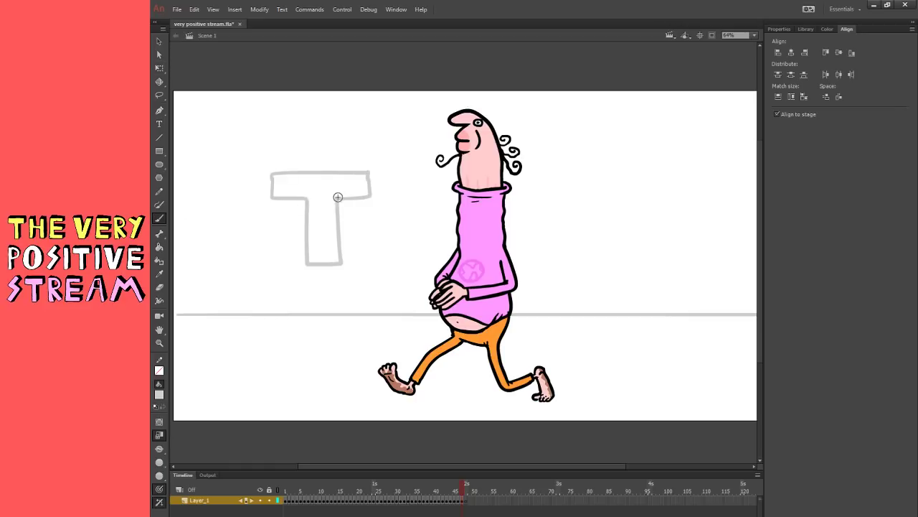
{"action": "key", "text": "e"}
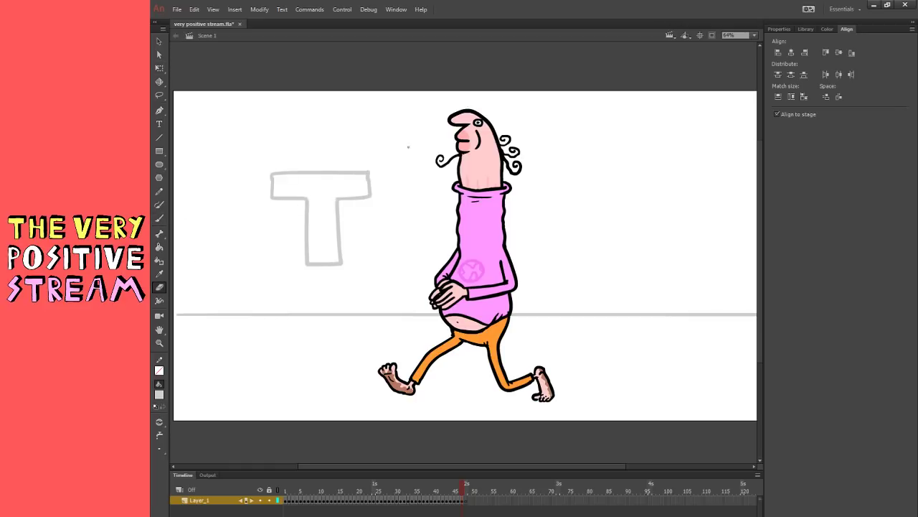
{"action": "left_click", "coordinate": [159, 41]}
{"action": "left_click_drag", "start_coordinate": [227, 119], "coordinate": [297, 221]}
{"action": "key", "text": "Right"}
{"action": "left_click", "coordinate": [371, 246]}
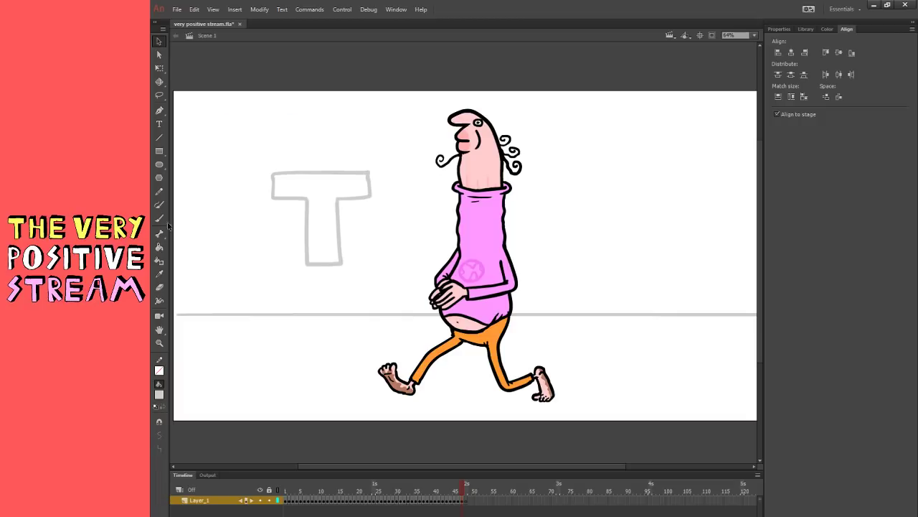
- Move the whole T left, close to the stage's left edge, to make room for more letters
{"action": "left_click", "coordinate": [160, 218]}
{"action": "left_click", "coordinate": [159, 41]}
{"action": "left_click_drag", "start_coordinate": [254, 285], "coordinate": [376, 164]}
{"action": "left_click_drag", "start_coordinate": [341, 243], "coordinate": [261, 249]}
{"action": "left_click", "coordinate": [193, 233]}
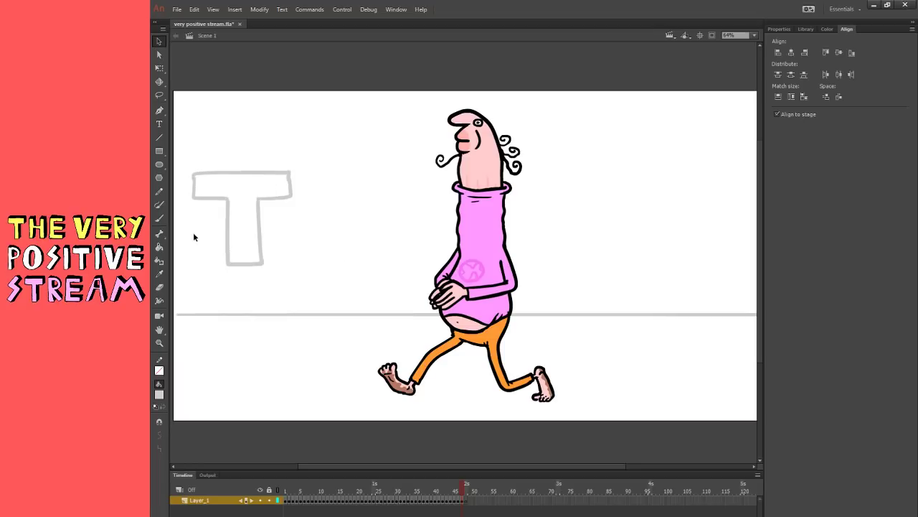
- Brush the light gray back, top and bottom outline of a block letter E beside the T
{"action": "left_click", "coordinate": [159, 218]}
{"action": "mouse_move", "coordinate": [299, 172]}
{"action": "left_mouse_down"}
{"action": "mouse_move", "coordinate": [304, 264]}
{"action": "mouse_move", "coordinate": [358, 265]}
{"action": "left_mouse_up"}
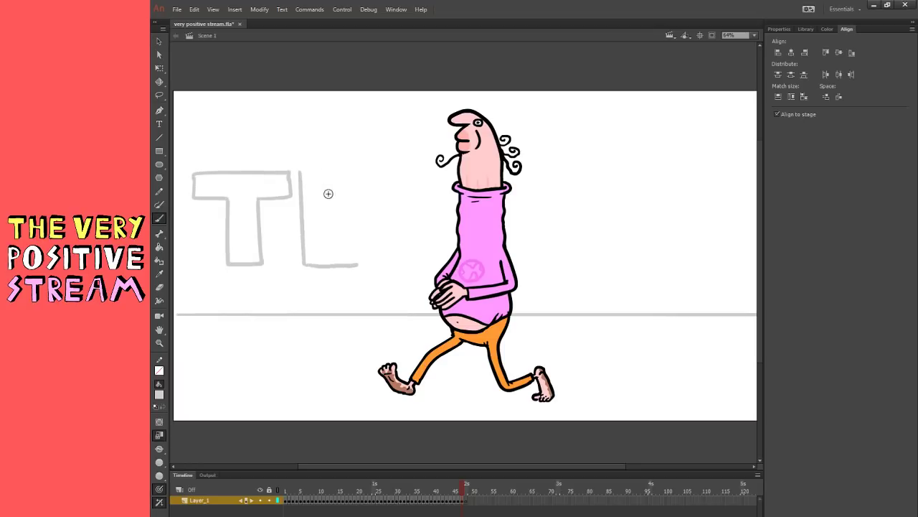
{"action": "left_click_drag", "start_coordinate": [313, 172], "coordinate": [366, 173]}
{"action": "key", "text": "ctrl+z"}
{"action": "mouse_move", "coordinate": [303, 171]}
{"action": "left_mouse_down"}
{"action": "mouse_move", "coordinate": [368, 171]}
{"action": "mouse_move", "coordinate": [368, 193]}
{"action": "mouse_move", "coordinate": [328, 195]}
{"action": "mouse_move", "coordinate": [369, 195]}
{"action": "left_mouse_up"}
{"action": "mouse_move", "coordinate": [353, 266]}
{"action": "left_mouse_down"}
{"action": "mouse_move", "coordinate": [368, 239]}
{"action": "mouse_move", "coordinate": [349, 239]}
{"action": "mouse_move", "coordinate": [372, 245]}
{"action": "left_mouse_up"}
- Brush the inner edges and middle arm of the E to close its outline
{"action": "left_click_drag", "start_coordinate": [329, 194], "coordinate": [329, 236]}
{"action": "key", "text": "ctrl+z"}
{"action": "key", "text": "ctrl+z"}
{"action": "mouse_move", "coordinate": [328, 195]}
{"action": "left_mouse_down"}
{"action": "mouse_move", "coordinate": [329, 237]}
{"action": "mouse_move", "coordinate": [351, 226]}
{"action": "mouse_move", "coordinate": [348, 210]}
{"action": "mouse_move", "coordinate": [351, 226]}
{"action": "mouse_move", "coordinate": [372, 218]}
{"action": "left_mouse_up"}
{"action": "key", "text": "ctrl+z"}
{"action": "key", "text": "ctrl+z"}
{"action": "mouse_move", "coordinate": [365, 170]}
{"action": "left_mouse_down"}
{"action": "mouse_move", "coordinate": [371, 265]}
{"action": "mouse_move", "coordinate": [343, 227]}
{"action": "mouse_move", "coordinate": [368, 226]}
{"action": "mouse_move", "coordinate": [347, 207]}
{"action": "mouse_move", "coordinate": [370, 207]}
{"action": "left_mouse_up"}
{"action": "key", "text": "ctrl+z"}
{"action": "key", "text": "ctrl+z"}
{"action": "mouse_move", "coordinate": [330, 229]}
{"action": "left_mouse_down"}
{"action": "mouse_move", "coordinate": [365, 227]}
{"action": "mouse_move", "coordinate": [368, 203]}
{"action": "left_mouse_up"}
- Clean up the E's overshooting strokes, adjust its middle arm and touch up the T's corner
{"action": "key", "text": "e"}
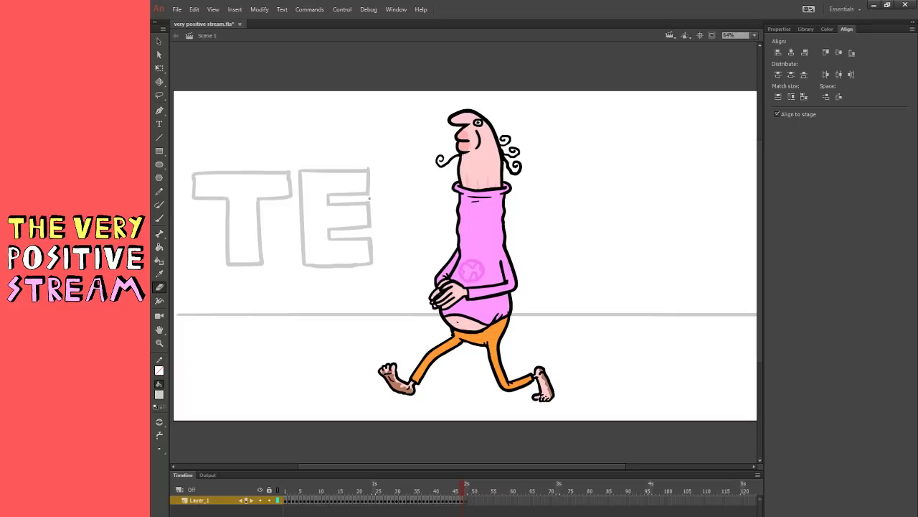
{"action": "key", "text": "v"}
{"action": "left_click_drag", "start_coordinate": [317, 199], "coordinate": [390, 232]}
{"action": "left_click", "coordinate": [403, 226]}
{"action": "key", "text": "b"}
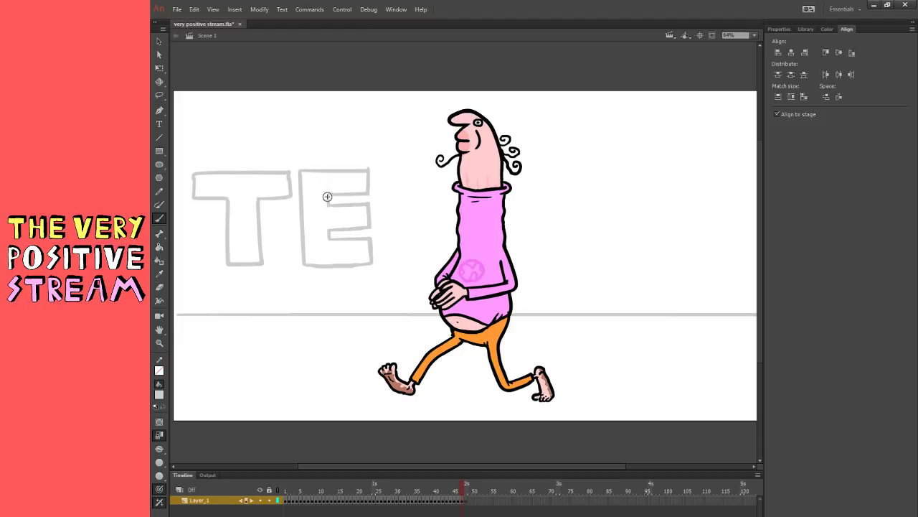
{"action": "key", "text": "e"}
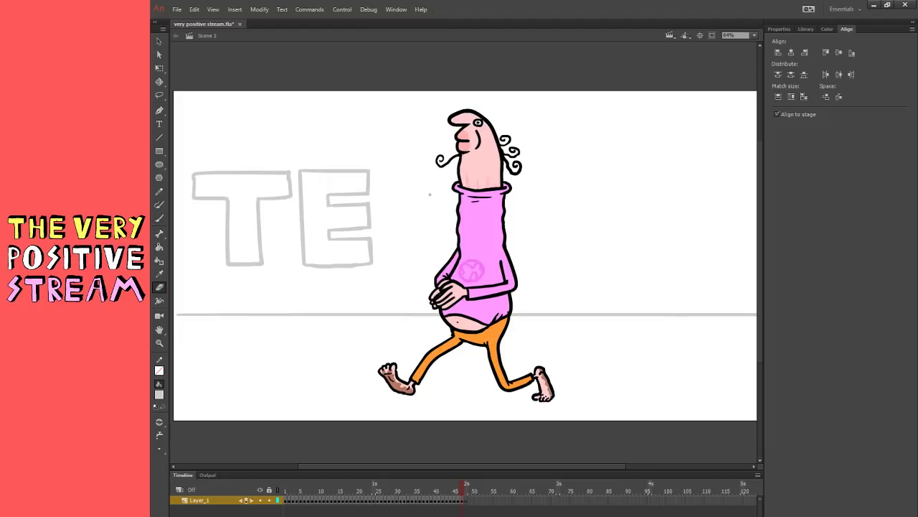
{"action": "key", "text": "b"}
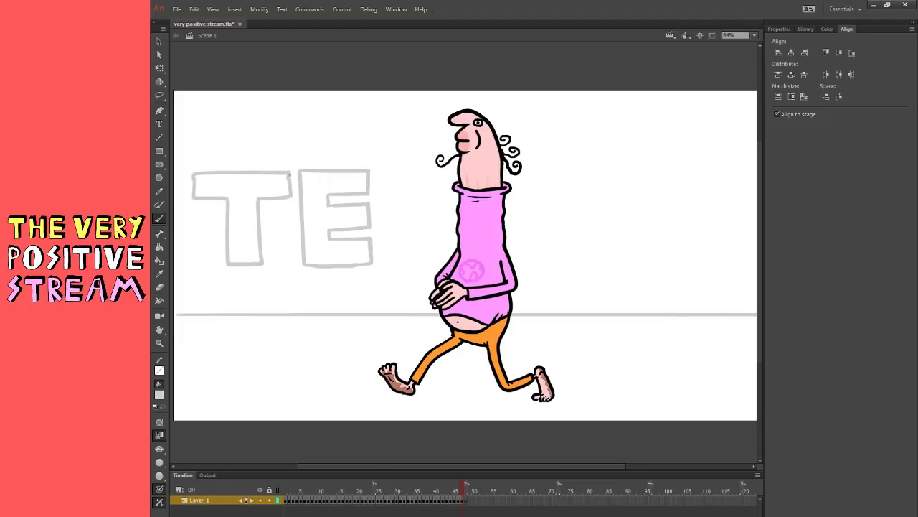
{"action": "key", "text": "e"}
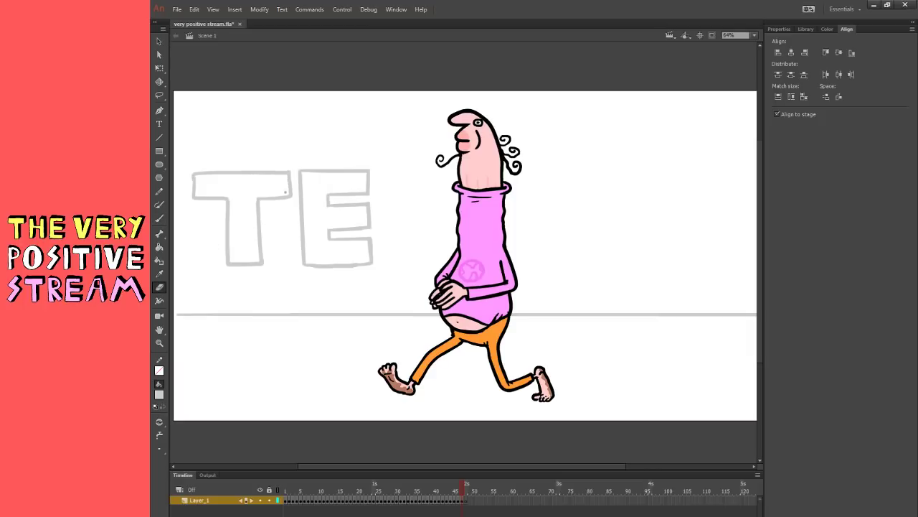
- Brush the light gray outer outline of a block letter D between the E and the character
{"action": "key", "text": "b"}
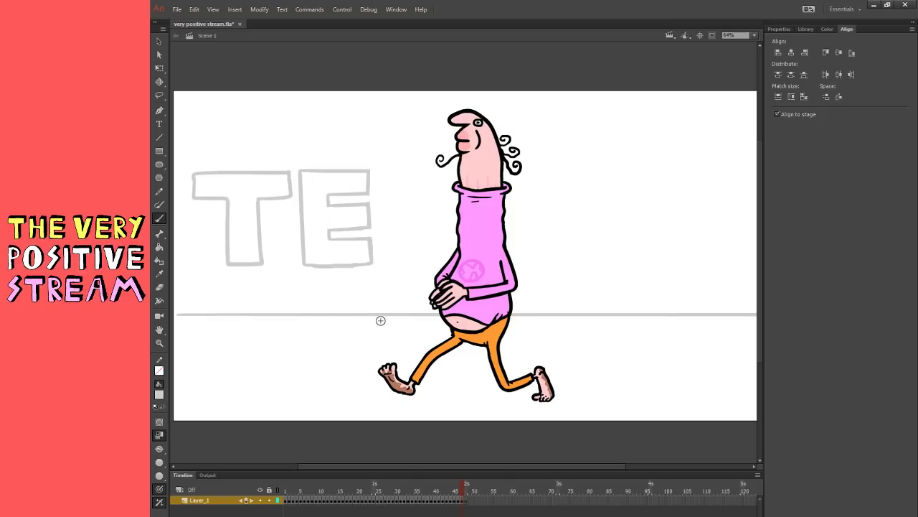
{"action": "mouse_move", "coordinate": [375, 177]}
{"action": "left_mouse_down"}
{"action": "mouse_move", "coordinate": [382, 259]}
{"action": "mouse_move", "coordinate": [428, 259]}
{"action": "mouse_move", "coordinate": [446, 236]}
{"action": "mouse_move", "coordinate": [445, 202]}
{"action": "mouse_move", "coordinate": [434, 181]}
{"action": "mouse_move", "coordinate": [378, 170]}
{"action": "left_mouse_up"}
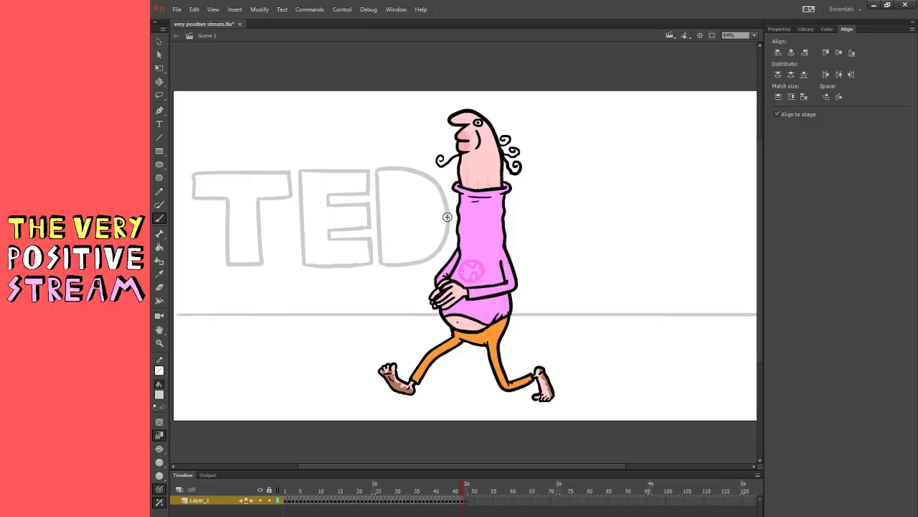
- Shorten the T's crossbar by nudging both of its ends inward
{"action": "key", "text": "v"}
{"action": "left_click_drag", "start_coordinate": [180, 163], "coordinate": [215, 210]}
{"action": "key", "text": "Right"}
{"action": "key", "text": "Right"}
{"action": "key", "text": "Right"}
{"action": "key", "text": "Right"}
{"action": "key", "text": "Right"}
{"action": "key", "text": "Right"}
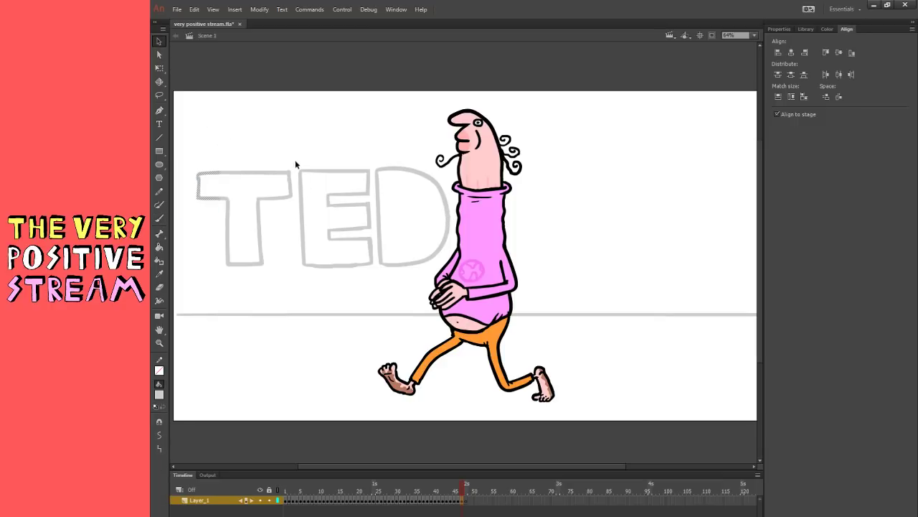
{"action": "left_click_drag", "start_coordinate": [295, 160], "coordinate": [272, 211]}
{"action": "key", "text": "Left"}
{"action": "key", "text": "Left"}
{"action": "key", "text": "Left"}
- Nudge the whole T right until it sits close beside the E
{"action": "double_click", "coordinate": [285, 193]}
{"action": "key", "text": "Right"}
{"action": "key", "text": "Right"}
{"action": "key", "text": "Right"}
{"action": "key", "text": "Right"}
{"action": "key", "text": "Right"}
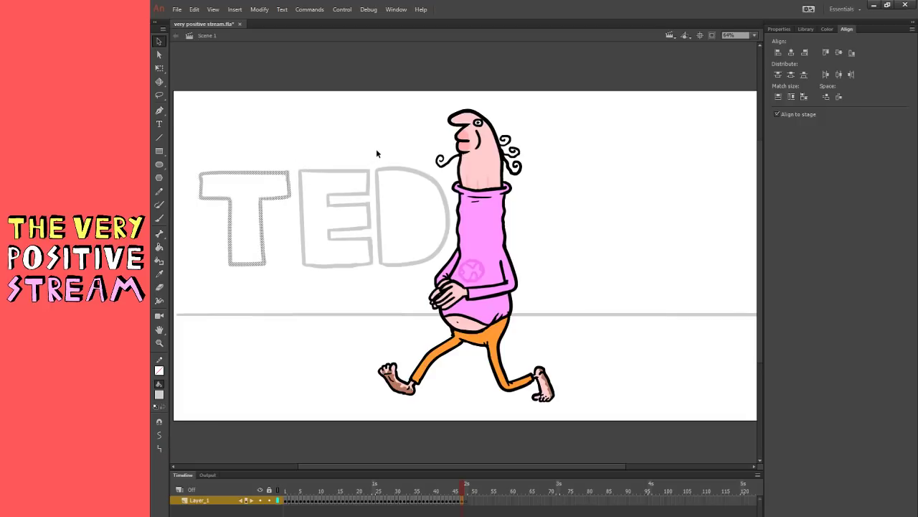
{"action": "key", "text": "Right"}
{"action": "key", "text": "Right"}
{"action": "key", "text": "Right"}
{"action": "key", "text": "Right"}
{"action": "key", "text": "Right"}
{"action": "key", "text": "Right"}
{"action": "key", "text": "Right"}
{"action": "key", "text": "Right"}
{"action": "key", "text": "Right"}
{"action": "key", "text": "Right"}
{"action": "key", "text": "Right"}
{"action": "key", "text": "Right"}
{"action": "left_click", "coordinate": [378, 148]}
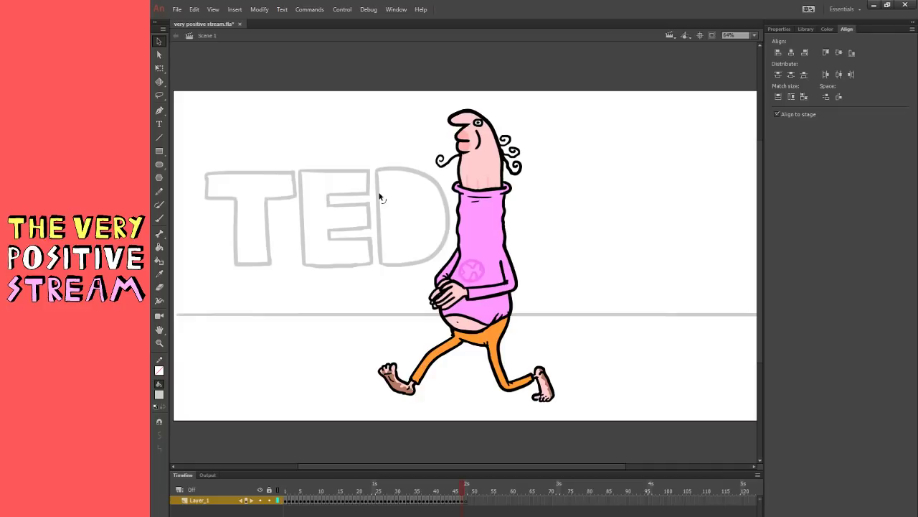
{"action": "double_click", "coordinate": [295, 193]}
{"action": "key", "text": "Left"}
{"action": "key", "text": "Left"}
{"action": "left_click", "coordinate": [404, 151]}
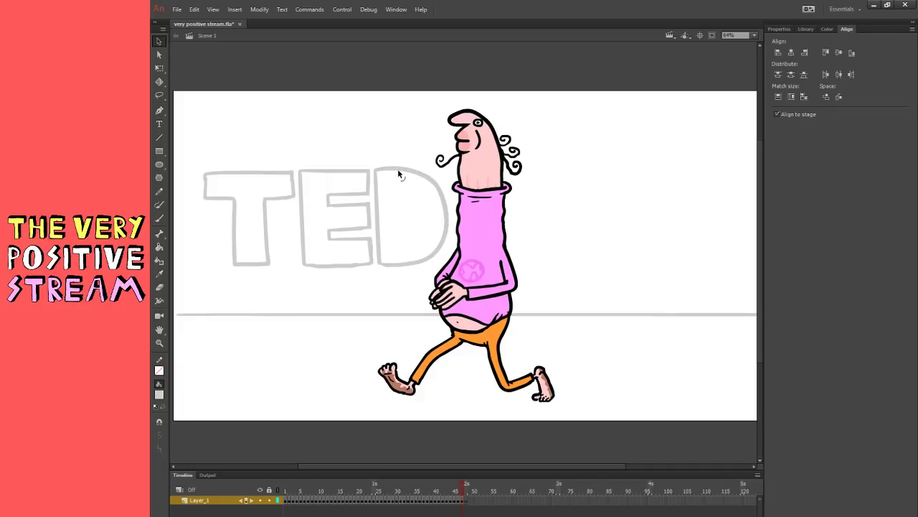
- Nudge the D closer to the E and stretch it slightly wider toward the character
{"action": "double_click", "coordinate": [399, 168]}
{"action": "key", "text": "Left"}
{"action": "key", "text": "Left"}
{"action": "key", "text": "Left"}
{"action": "left_click", "coordinate": [410, 156]}
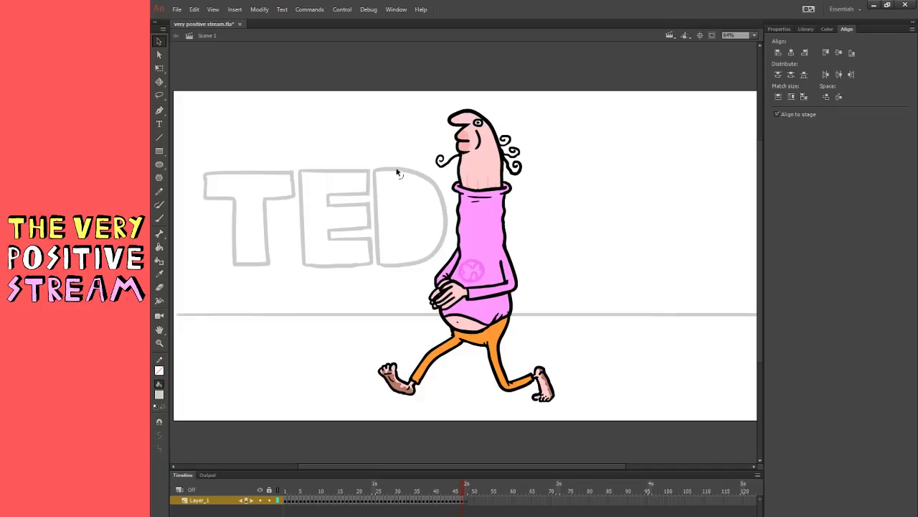
{"action": "left_click", "coordinate": [159, 218]}
{"action": "left_click", "coordinate": [159, 67]}
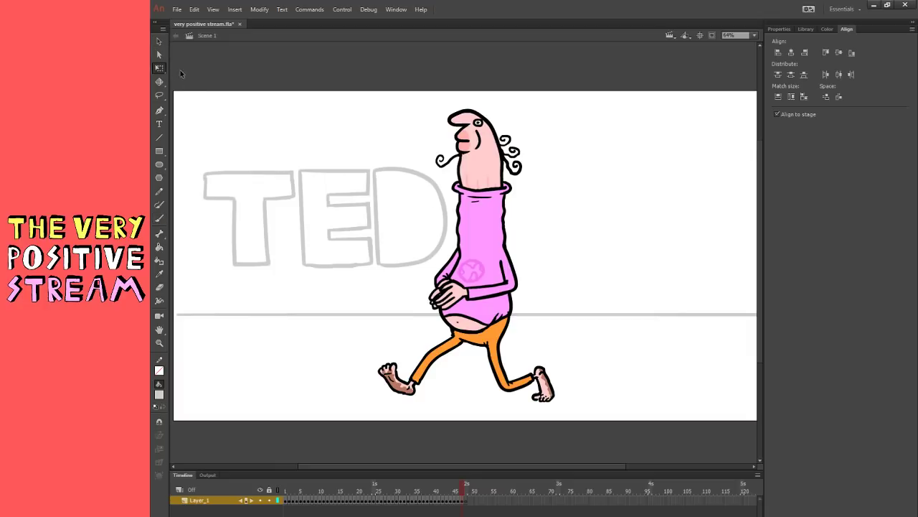
{"action": "left_click", "coordinate": [445, 243]}
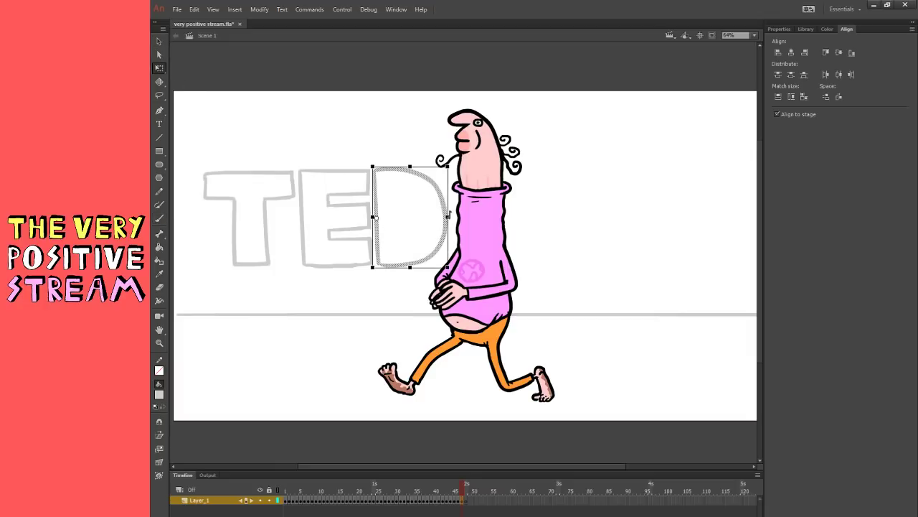
{"action": "left_click_drag", "start_coordinate": [447, 216], "coordinate": [455, 215]}
{"action": "left_click", "coordinate": [278, 226]}
- Brush the inner counter outline of the D in light gray
{"action": "key", "text": "b"}
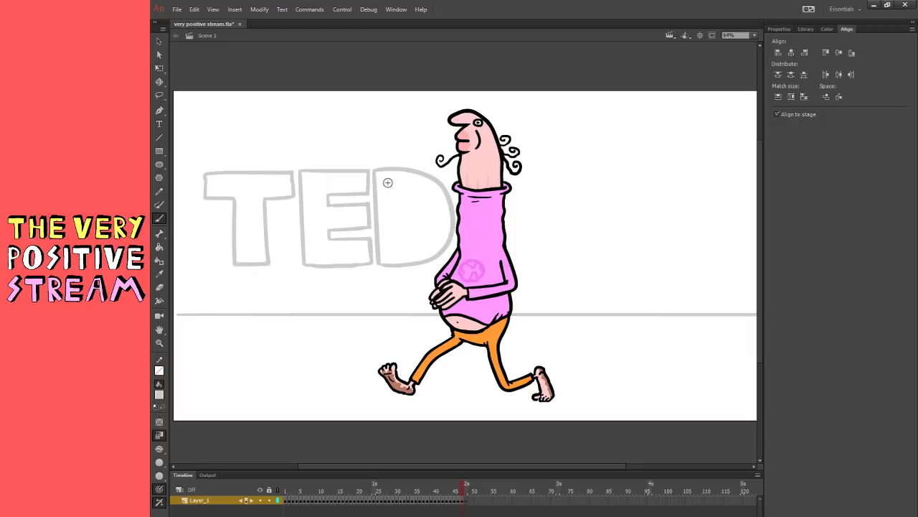
{"action": "mouse_move", "coordinate": [402, 192]}
{"action": "left_mouse_down"}
{"action": "mouse_move", "coordinate": [404, 242]}
{"action": "mouse_move", "coordinate": [427, 226]}
{"action": "mouse_move", "coordinate": [423, 199]}
{"action": "left_mouse_up"}
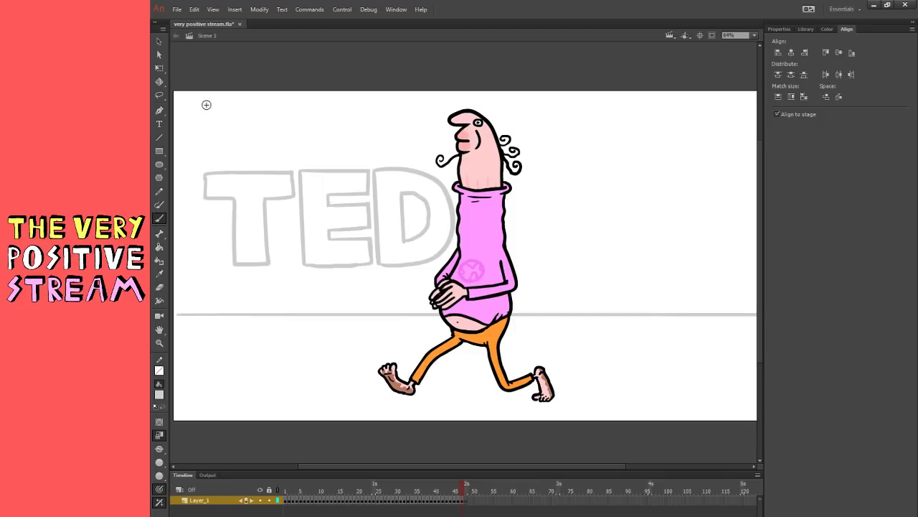
{"action": "key", "text": "q"}
{"action": "key", "text": "v"}
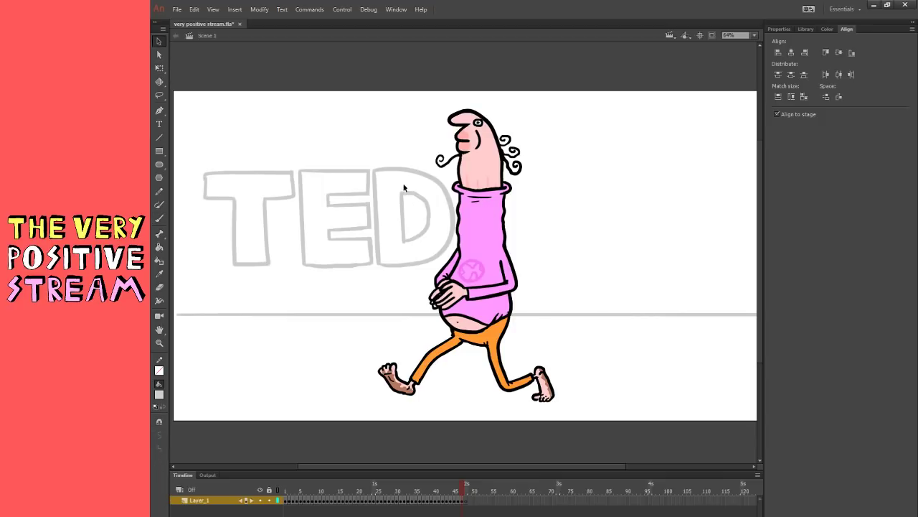
- Refine the curved side of the D's inner outline with small adjustments and touch-ups
{"action": "left_click_drag", "start_coordinate": [404, 184], "coordinate": [436, 220]}
{"action": "left_click", "coordinate": [159, 435]}
{"action": "left_click", "coordinate": [420, 246]}
{"action": "key", "text": "ctrl+z"}
{"action": "key", "text": "ctrl+z"}
{"action": "left_click", "coordinate": [424, 244]}
{"action": "left_click", "coordinate": [159, 287]}
- Nudge the T slightly closer to the E and deselect it
{"action": "left_click", "coordinate": [160, 40]}
{"action": "left_click", "coordinate": [297, 199]}
{"action": "left_click", "coordinate": [415, 179]}
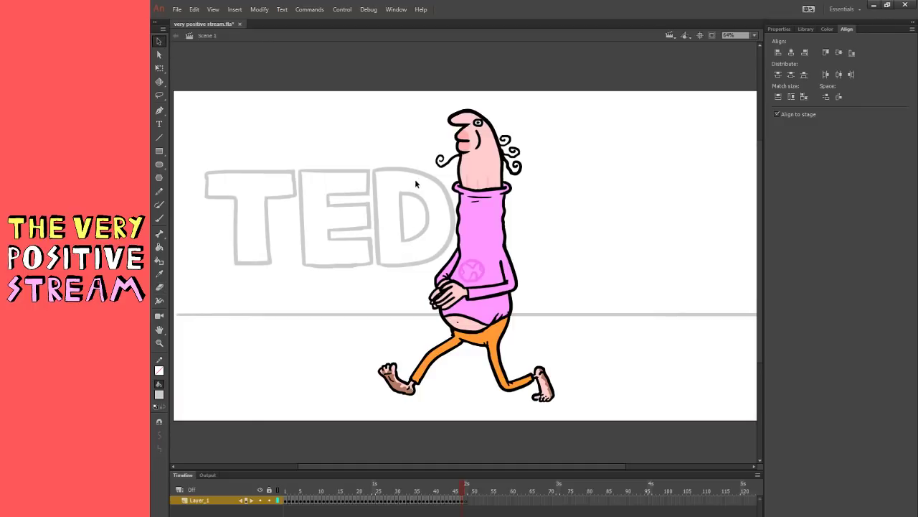
- Move the D's outer and inner outlines together slightly away from the E, then deselect them
{"action": "left_click", "coordinate": [422, 188]}
{"action": "left_click", "coordinate": [426, 210], "text": "shift"}
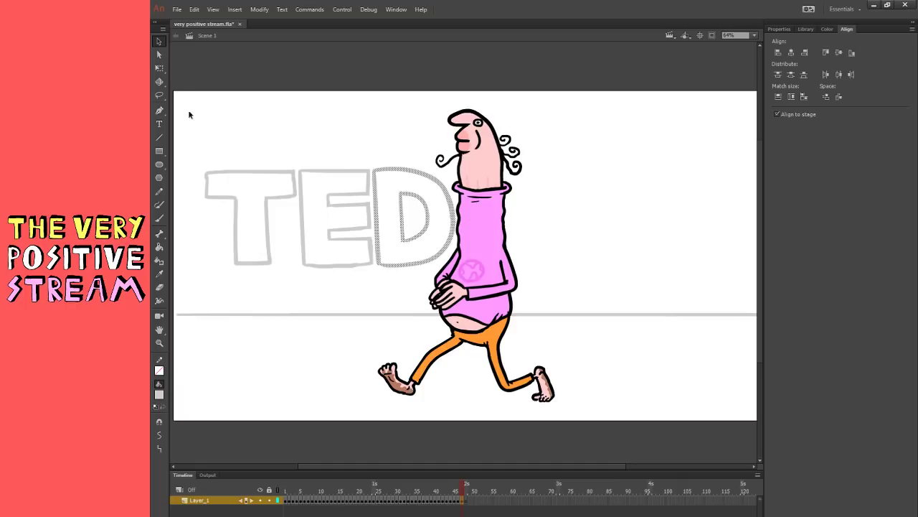
{"action": "key", "text": "q"}
{"action": "left_click_drag", "start_coordinate": [431, 165], "coordinate": [433, 166]}
{"action": "left_click", "coordinate": [424, 150]}
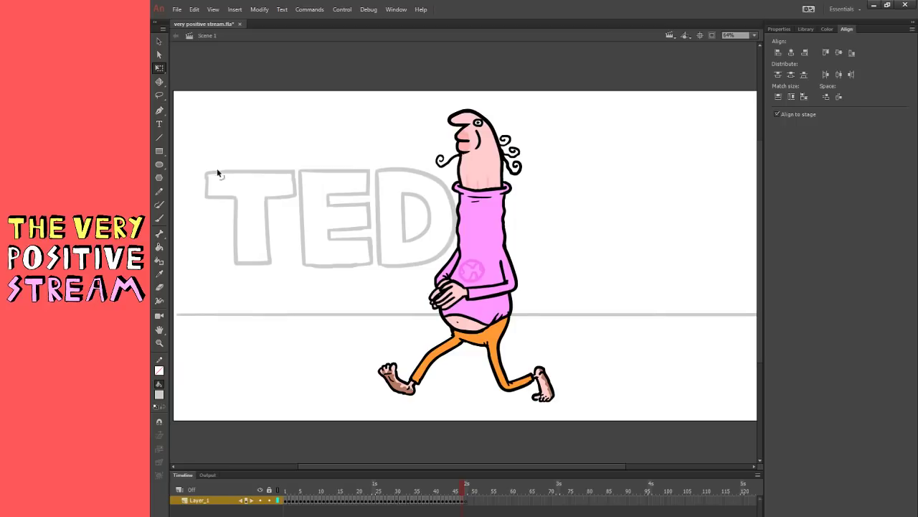
- Enlarge the three TED letters together and place them behind the character with their bases on the floor line
{"action": "left_click_drag", "start_coordinate": [192, 147], "coordinate": [488, 300]}
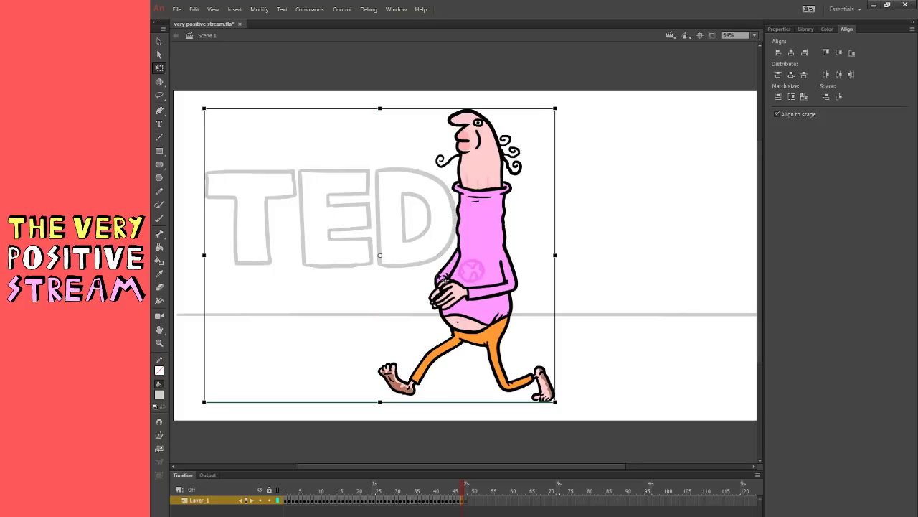
{"action": "left_click", "coordinate": [459, 264], "text": "shift"}
{"action": "left_click_drag", "start_coordinate": [457, 269], "coordinate": [497, 285]}
{"action": "left_click_drag", "start_coordinate": [401, 263], "coordinate": [585, 310]}
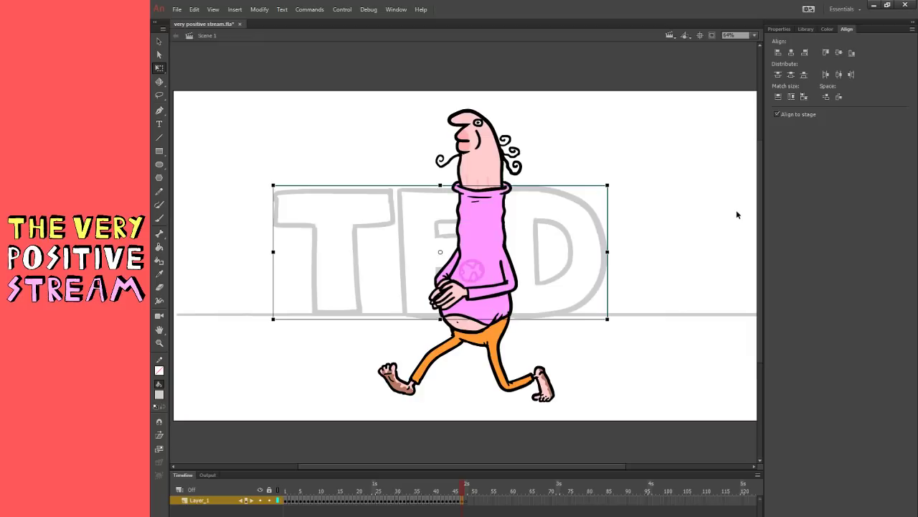
- Check and fine-tune the individual letters' baseline inside the TED group against the floor line, then leave the group
{"action": "double_click", "coordinate": [407, 283]}
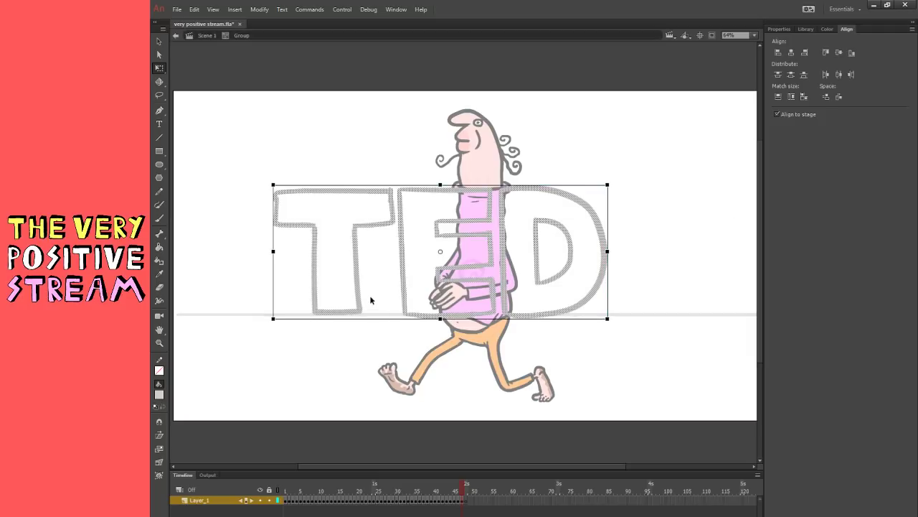
{"action": "left_click", "coordinate": [362, 301]}
{"action": "left_click", "coordinate": [472, 316]}
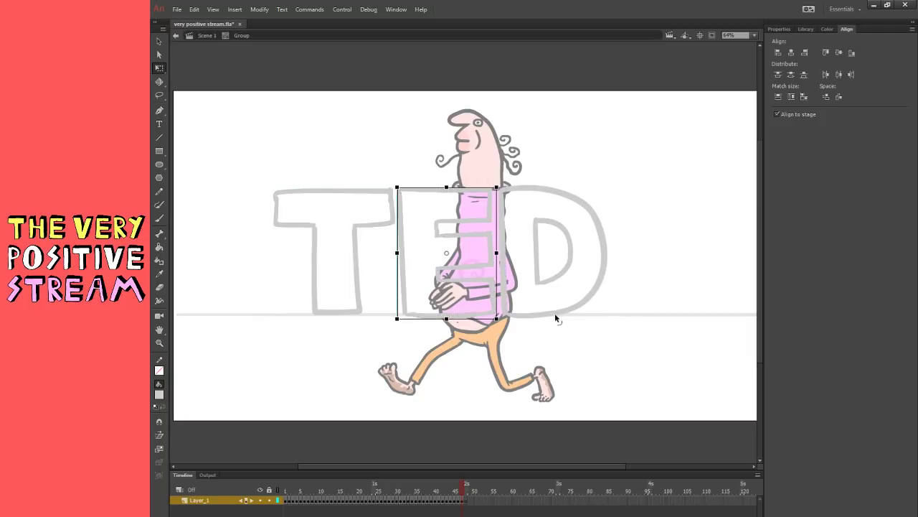
{"action": "left_click", "coordinate": [554, 301]}
{"action": "left_click", "coordinate": [360, 289]}
{"action": "left_click", "coordinate": [409, 279]}
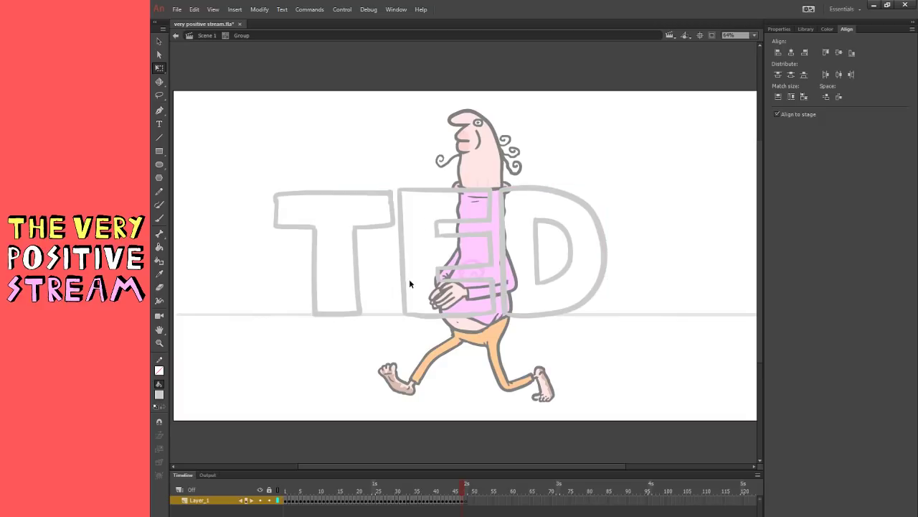
{"action": "left_click", "coordinate": [581, 313]}
{"action": "left_click", "coordinate": [445, 307]}
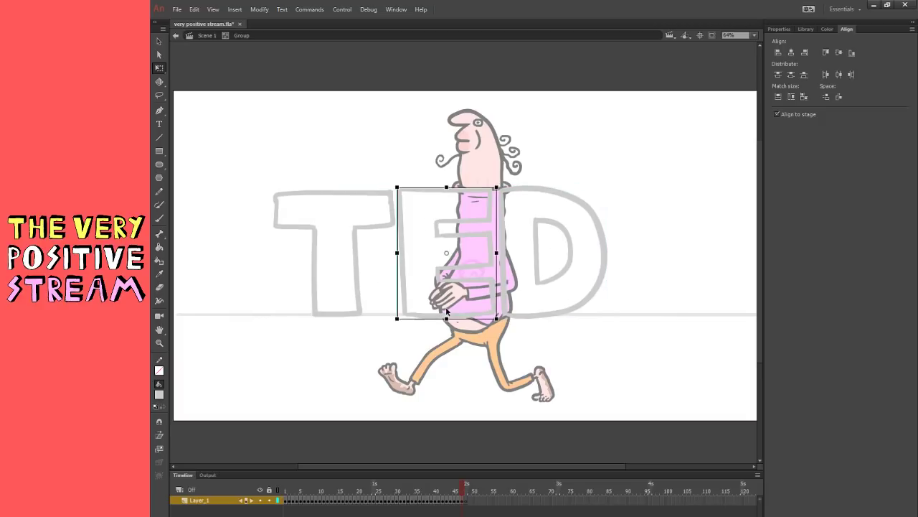
{"action": "left_click", "coordinate": [176, 35]}
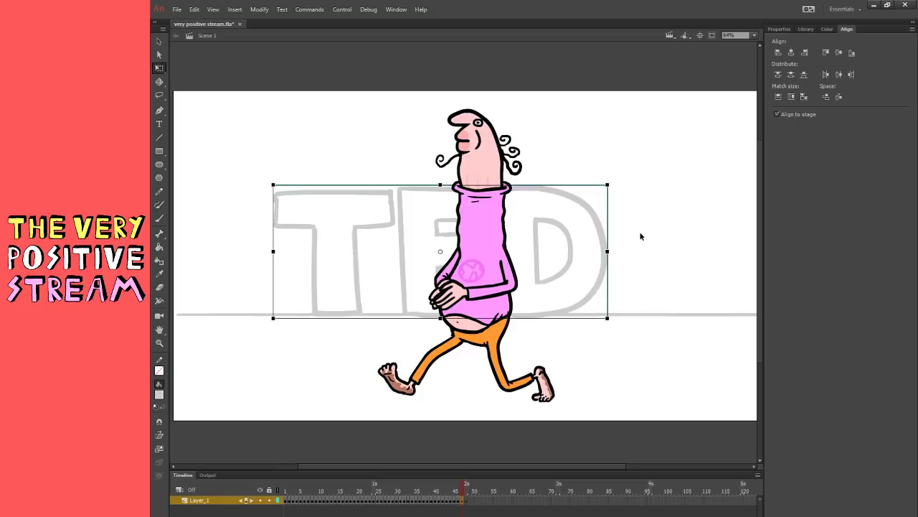
- Center the TED lettering horizontally on the stage and deselect it
{"action": "left_click", "coordinate": [637, 237]}
{"action": "left_click", "coordinate": [608, 269]}
{"action": "left_click", "coordinate": [790, 52]}
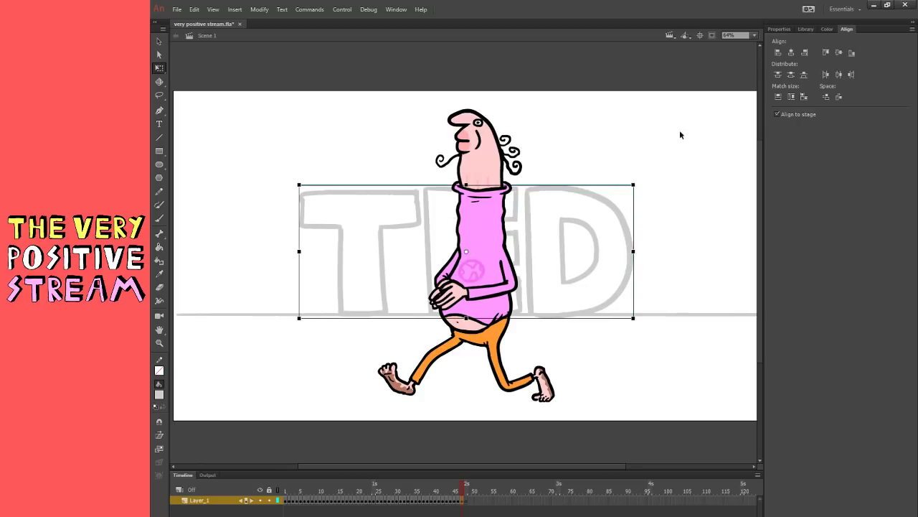
{"action": "left_click", "coordinate": [681, 137]}
{"action": "left_click", "coordinate": [514, 170]}
{"action": "left_click", "coordinate": [667, 127]}
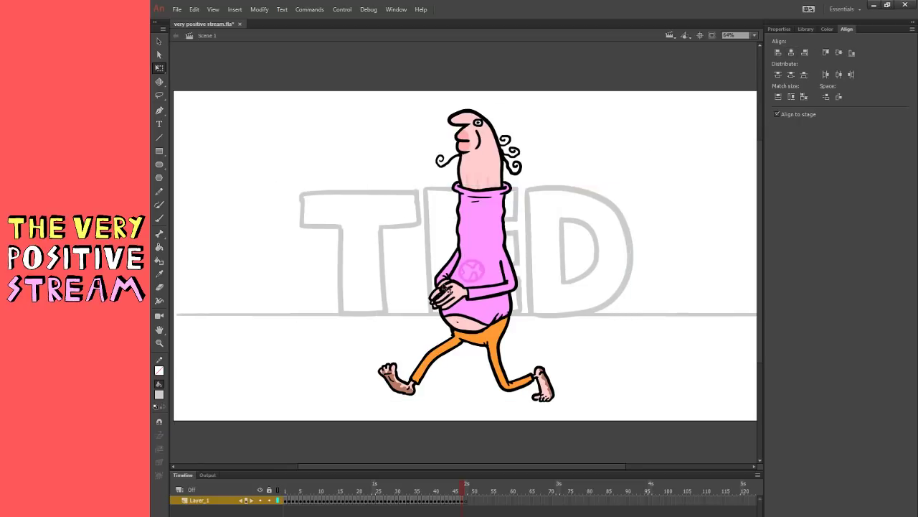
- Sketch a thin red pencil arch over the TED lettering, starting and ending on the floor line
{"action": "left_click", "coordinate": [159, 219]}
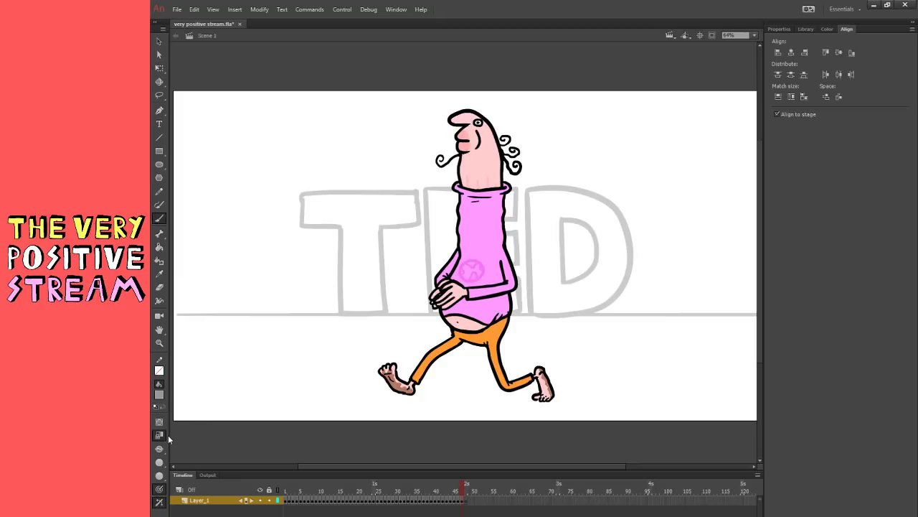
{"action": "key", "text": "y"}
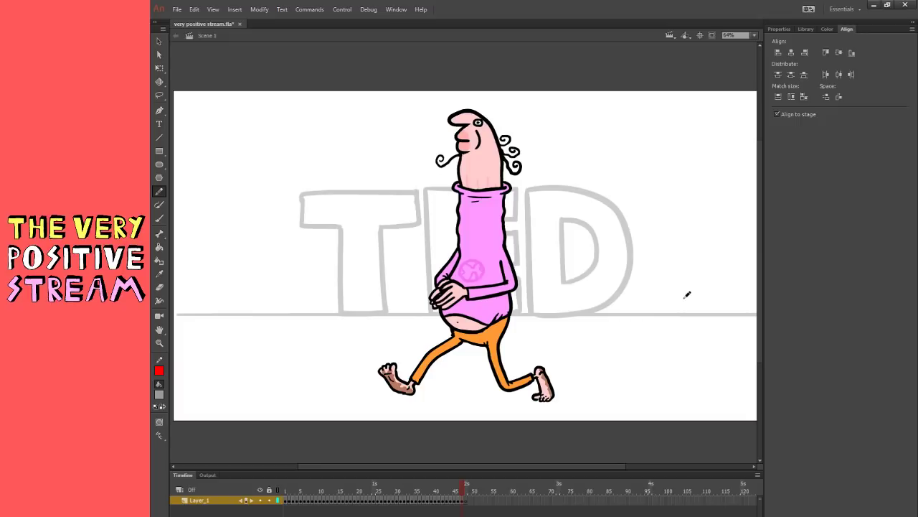
{"action": "mouse_move", "coordinate": [676, 308]}
{"action": "left_mouse_down"}
{"action": "mouse_move", "coordinate": [659, 254]}
{"action": "mouse_move", "coordinate": [615, 191]}
{"action": "left_mouse_up"}
{"action": "key", "text": "ctrl+z"}
{"action": "mouse_move", "coordinate": [677, 312]}
{"action": "left_mouse_down"}
{"action": "mouse_move", "coordinate": [657, 243]}
{"action": "mouse_move", "coordinate": [610, 182]}
{"action": "mouse_move", "coordinate": [518, 151]}
{"action": "mouse_move", "coordinate": [397, 145]}
{"action": "mouse_move", "coordinate": [281, 201]}
{"action": "mouse_move", "coordinate": [243, 297]}
{"action": "mouse_move", "coordinate": [260, 238]}
{"action": "left_mouse_up"}
{"action": "key", "text": "ctrl+z"}
{"action": "left_click_drag", "start_coordinate": [242, 314], "coordinate": [261, 236]}
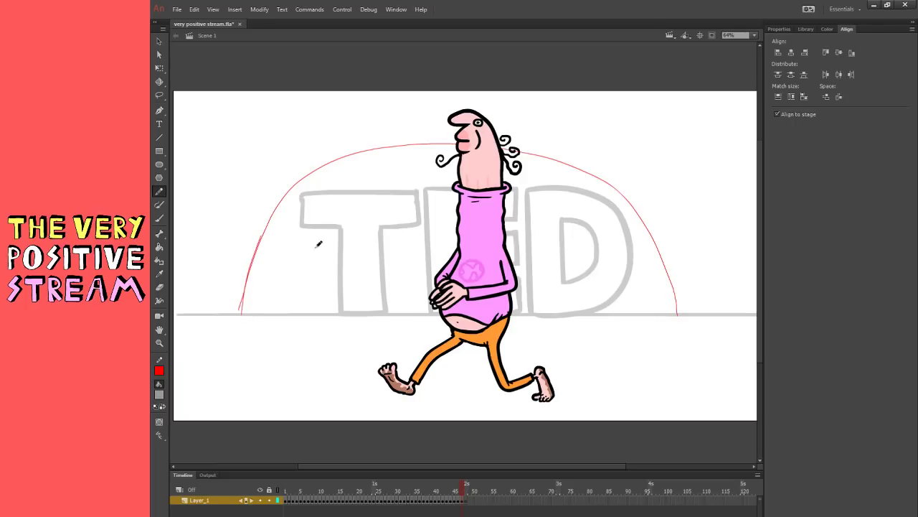
- Group the red arch lines and center them horizontally on the stage
{"action": "key", "text": "v"}
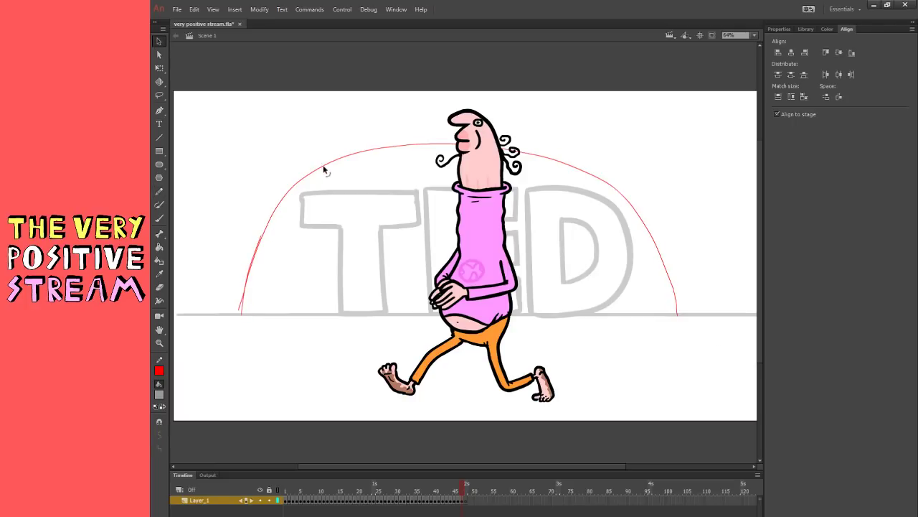
{"action": "double_click", "coordinate": [323, 166]}
{"action": "left_click", "coordinate": [791, 56]}
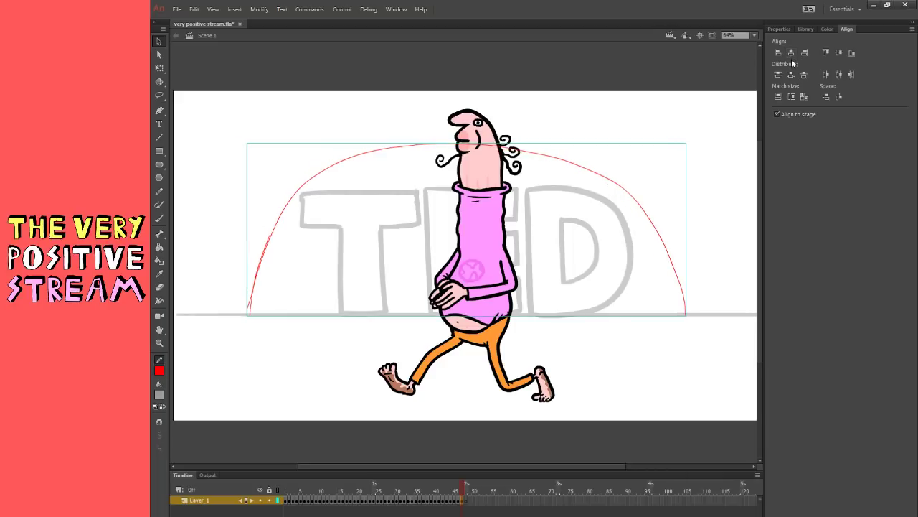
- Nudge the TED lettering slightly to the right behind the character and deselect it
{"action": "left_click", "coordinate": [631, 259]}
{"action": "key", "text": "Right"}
{"action": "key", "text": "Right"}
{"action": "key", "text": "Right"}
{"action": "key", "text": "Right"}
{"action": "key", "text": "Right"}
{"action": "key", "text": "Right"}
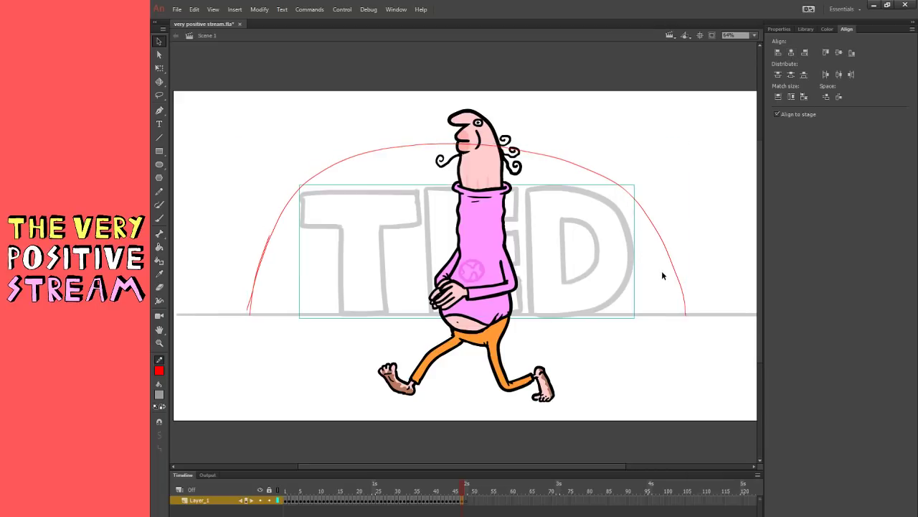
{"action": "key", "text": "Right"}
{"action": "key", "text": "Right"}
{"action": "key", "text": "Right"}
{"action": "left_click", "coordinate": [659, 274]}
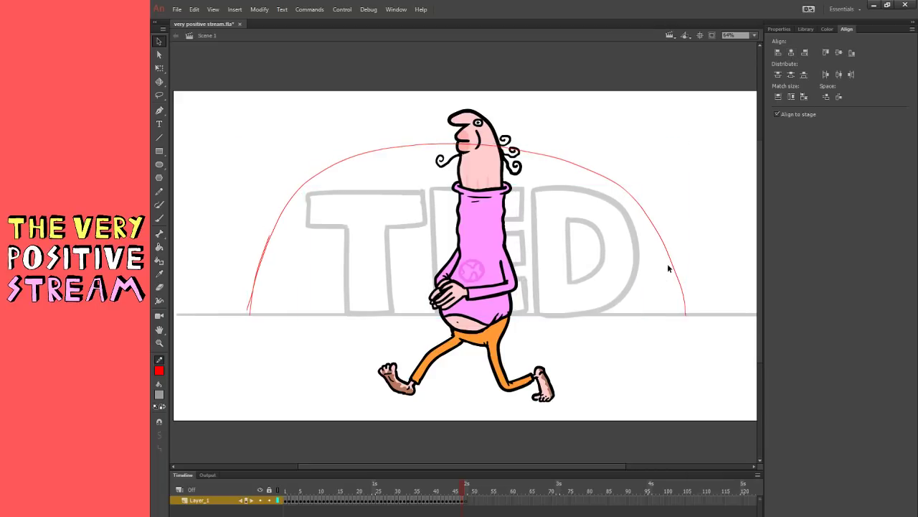
- Smooth the curves of both halves of the red arch inside its group, then return to the main scene
{"action": "double_click", "coordinate": [674, 268]}
{"action": "left_click_drag", "start_coordinate": [557, 137], "coordinate": [720, 309]}
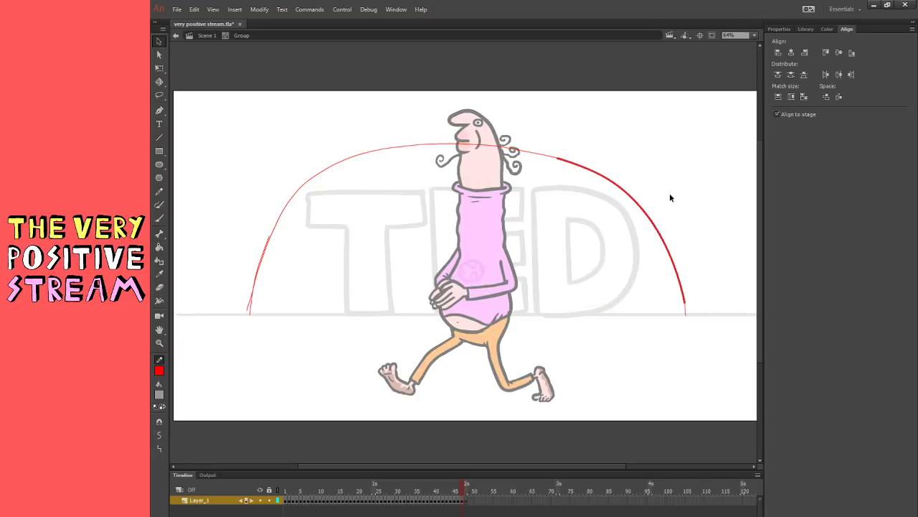
{"action": "left_click_drag", "start_coordinate": [433, 115], "coordinate": [707, 301]}
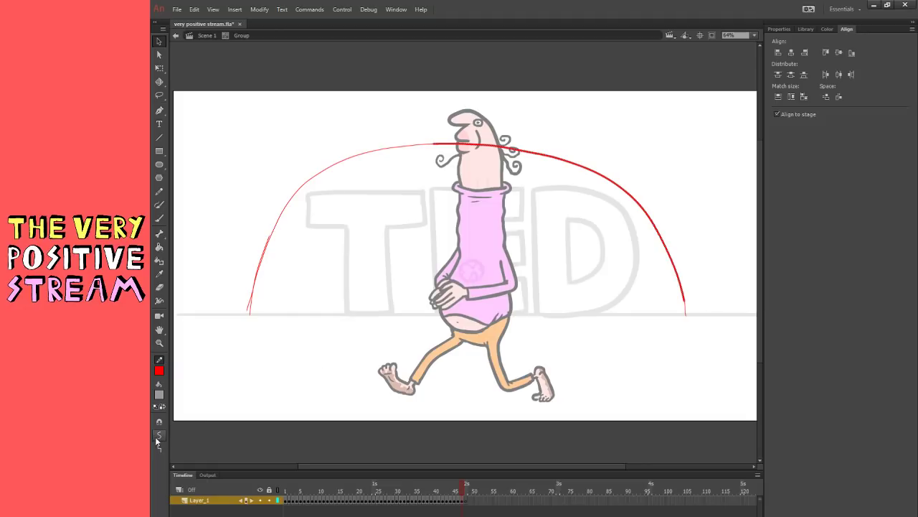
{"action": "left_click", "coordinate": [313, 213]}
{"action": "left_click_drag", "start_coordinate": [245, 137], "coordinate": [499, 256]}
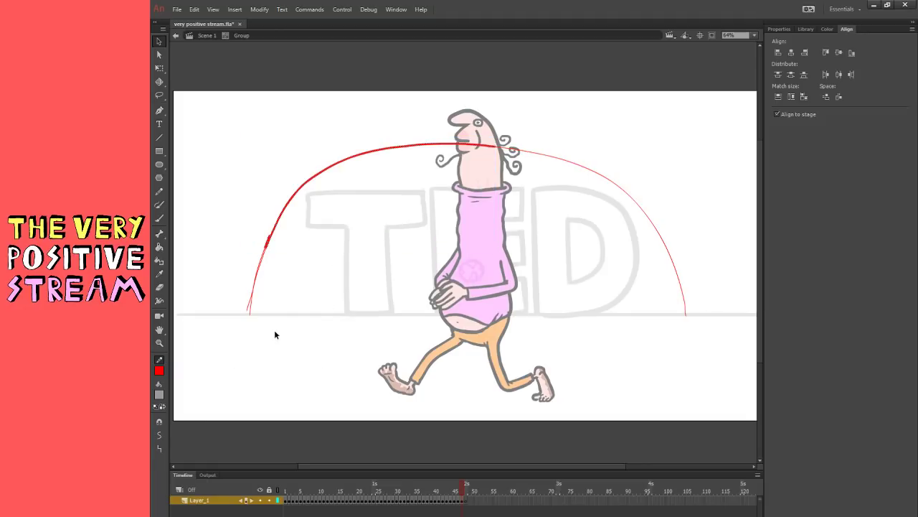
{"action": "left_click", "coordinate": [159, 434]}
{"action": "left_click", "coordinate": [160, 434]}
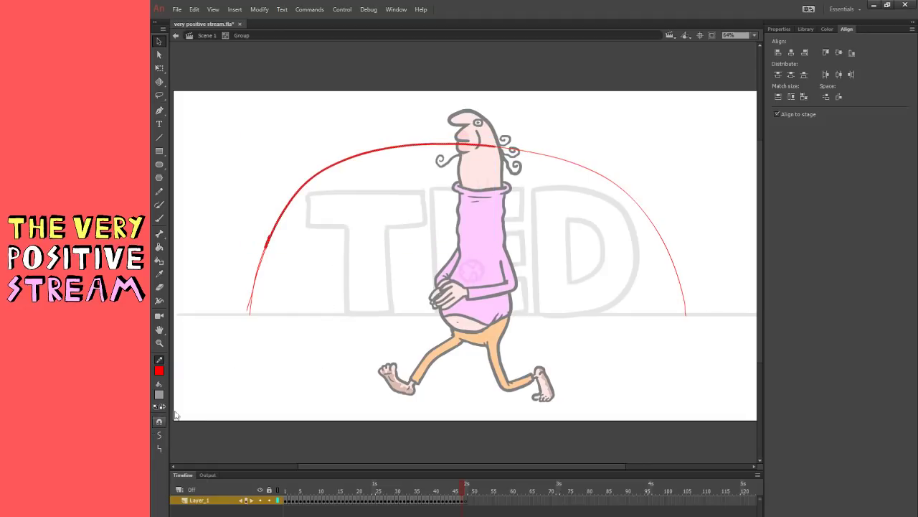
{"action": "left_click", "coordinate": [334, 358]}
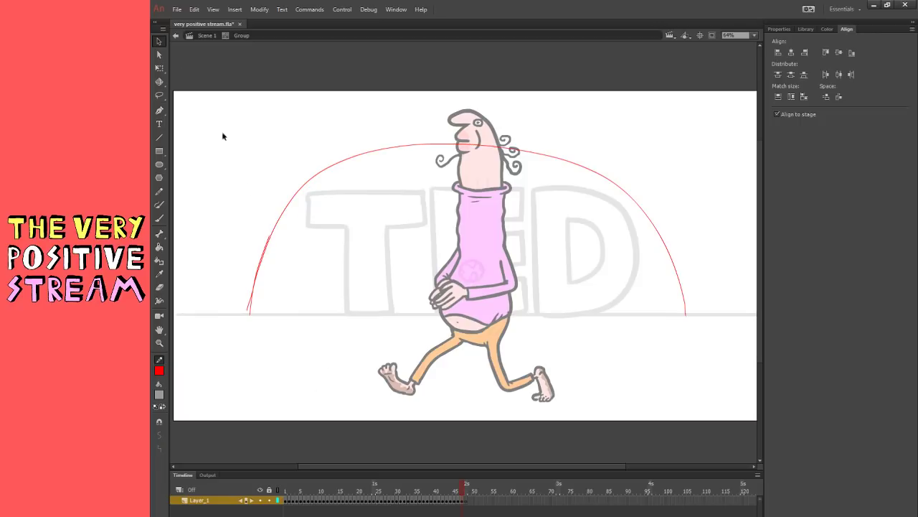
{"action": "left_click", "coordinate": [177, 36]}
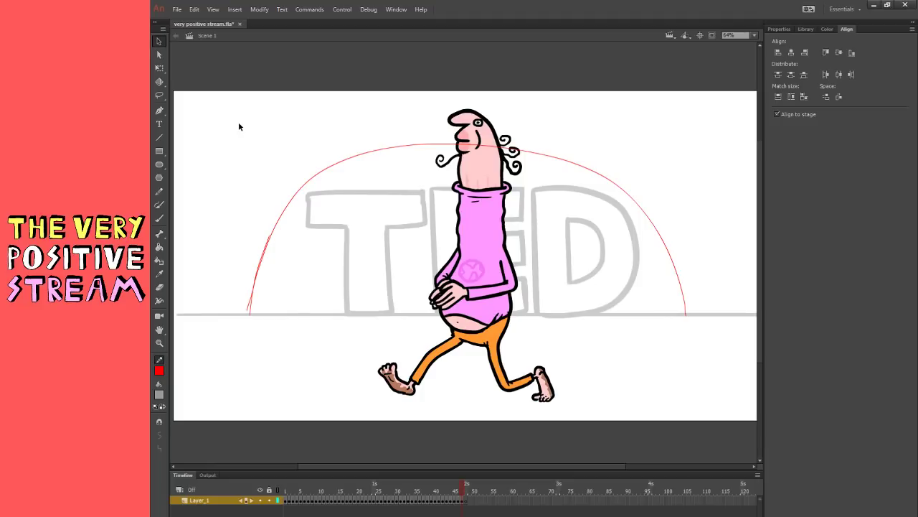
- Sample the floor line's light gray and brush the line's end out past the stage's left edge
{"action": "left_click", "coordinate": [272, 237]}
{"action": "left_click", "coordinate": [299, 297]}
{"action": "key", "text": "i"}
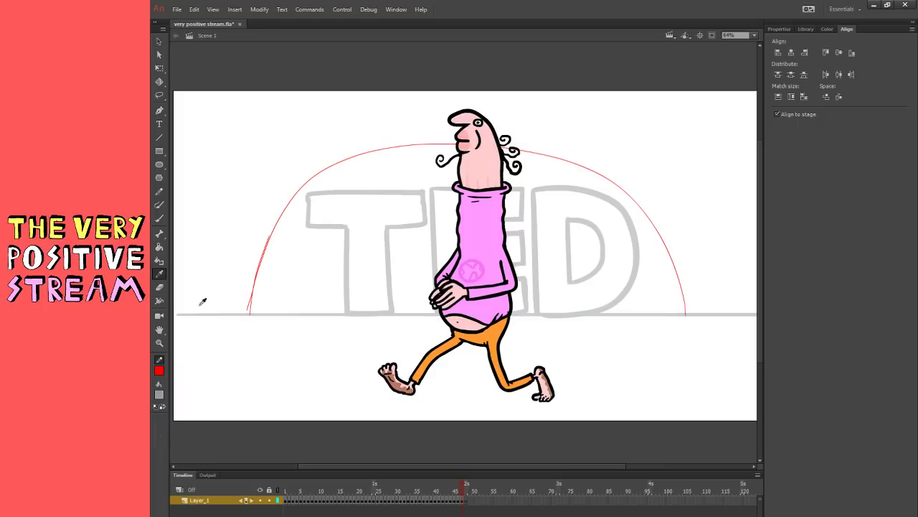
{"action": "key", "text": "b"}
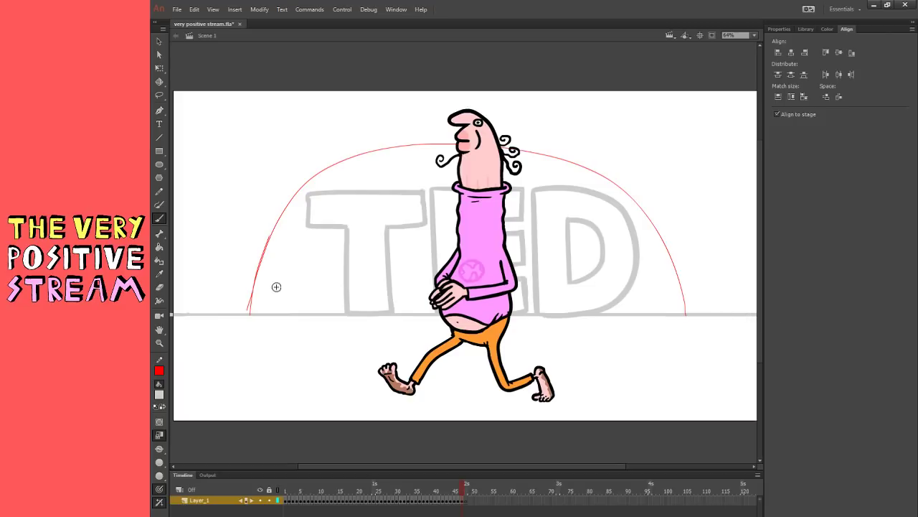
- Draw a small red-outlined rectangle beside the arch and remove its gray fill, keeping the outline selected
{"action": "key", "text": "r"}
{"action": "left_click_drag", "start_coordinate": [195, 150], "coordinate": [277, 194]}
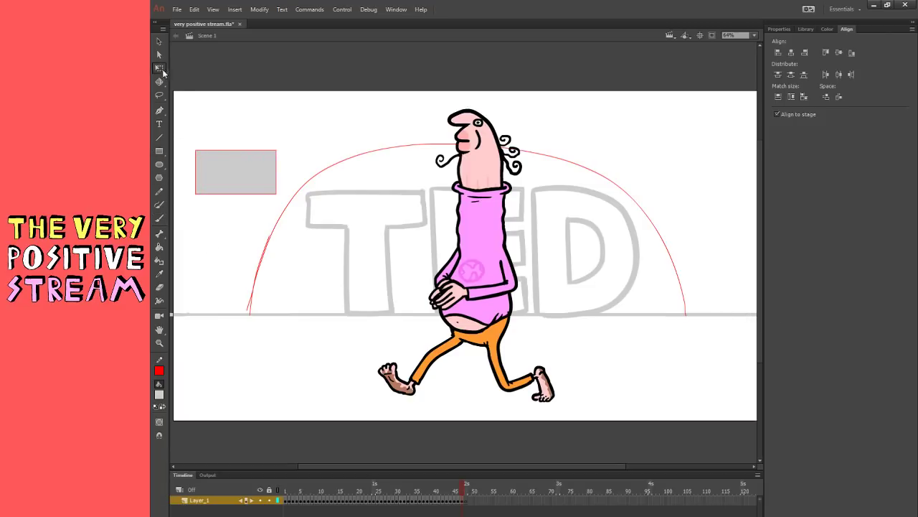
{"action": "left_click", "coordinate": [159, 69]}
{"action": "left_click_drag", "start_coordinate": [182, 135], "coordinate": [283, 203]}
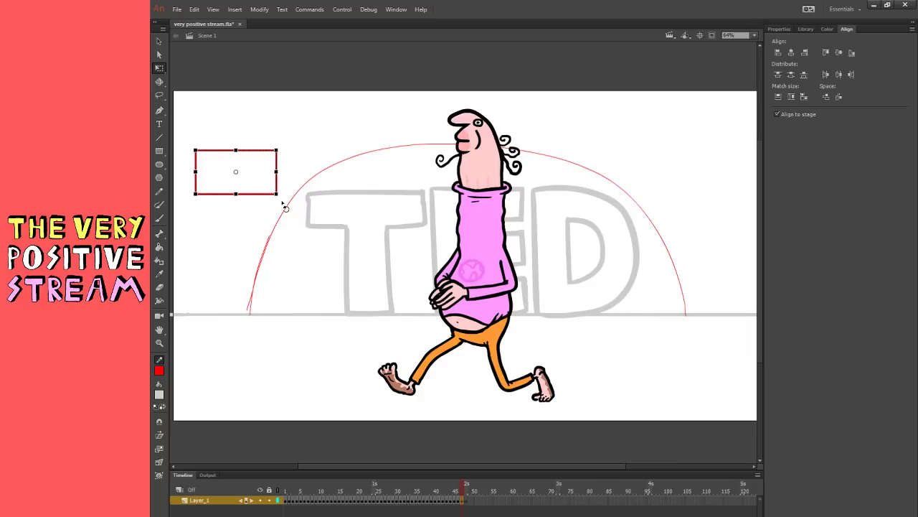
- Match the rectangle outline to the stage size, center it both ways, and enlarge it slightly beyond the stage edges
{"action": "left_click", "coordinate": [791, 53]}
{"action": "left_click", "coordinate": [838, 53]}
{"action": "left_click", "coordinate": [804, 96]}
{"action": "left_click_drag", "start_coordinate": [689, 155], "coordinate": [606, 170]}
{"action": "left_click_drag", "start_coordinate": [677, 105], "coordinate": [682, 101]}
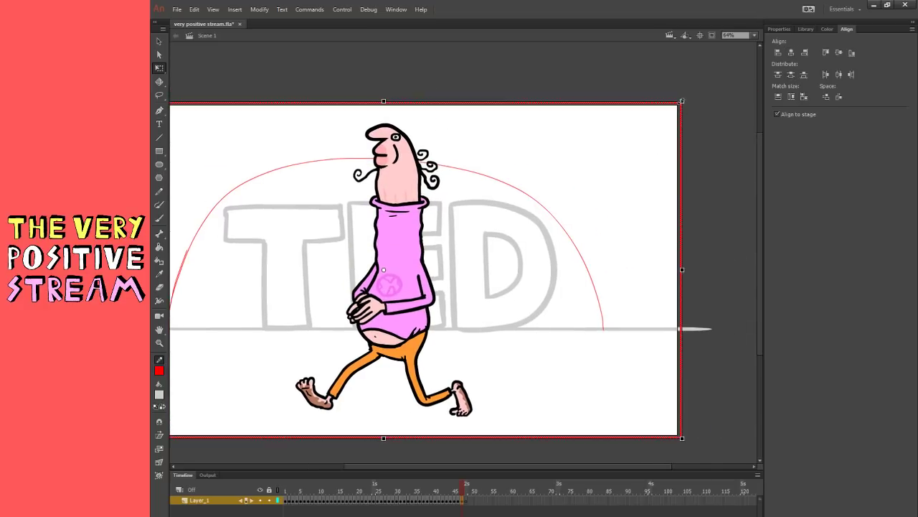
{"action": "left_click", "coordinate": [754, 35]}
{"action": "left_click", "coordinate": [754, 58]}
{"action": "left_click", "coordinate": [693, 166]}
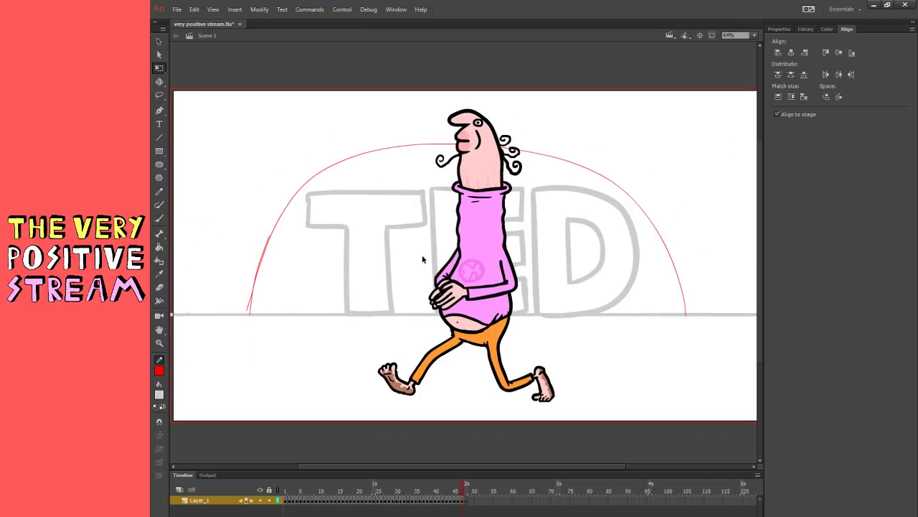
- Break apart all the grouped artwork on the frame and deselect it
{"action": "key", "text": "ctrl+a"}
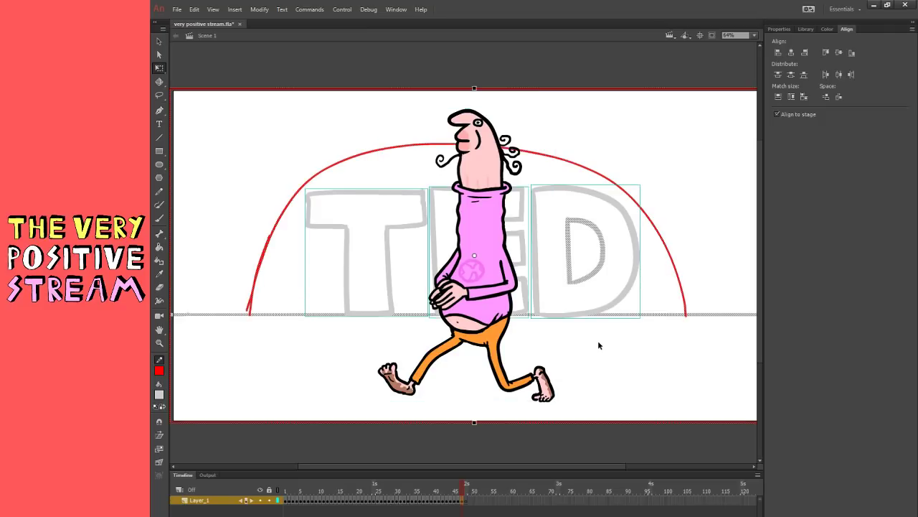
{"action": "key", "text": "ctrl+b"}
{"action": "left_click", "coordinate": [599, 342]}
- Try filling the floor area below the horizontal line with a lighter gray
{"action": "key", "text": "k"}
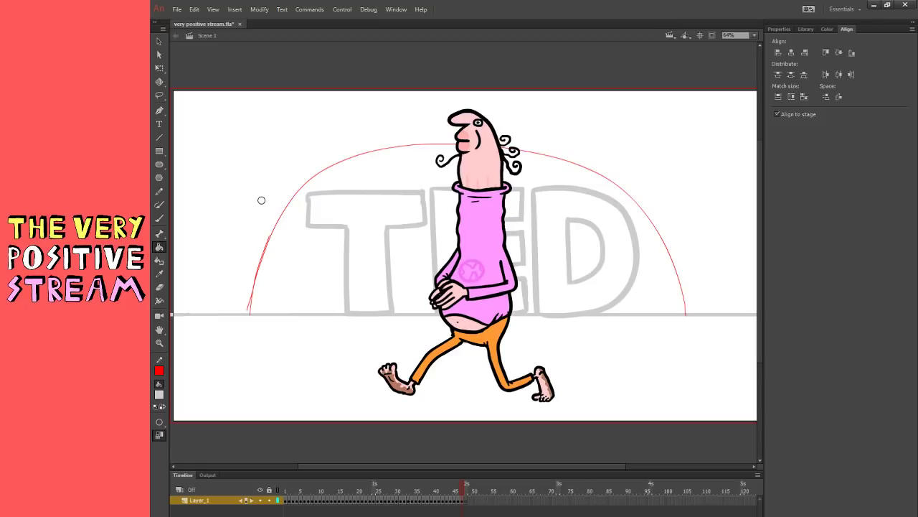
{"action": "left_click", "coordinate": [313, 373]}
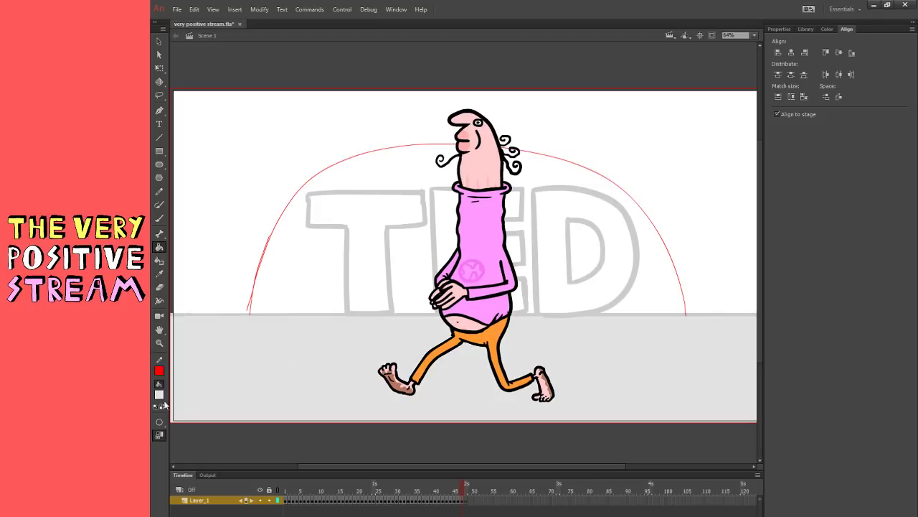
{"action": "key", "text": "ctrl+z"}
{"action": "left_click", "coordinate": [159, 191]}
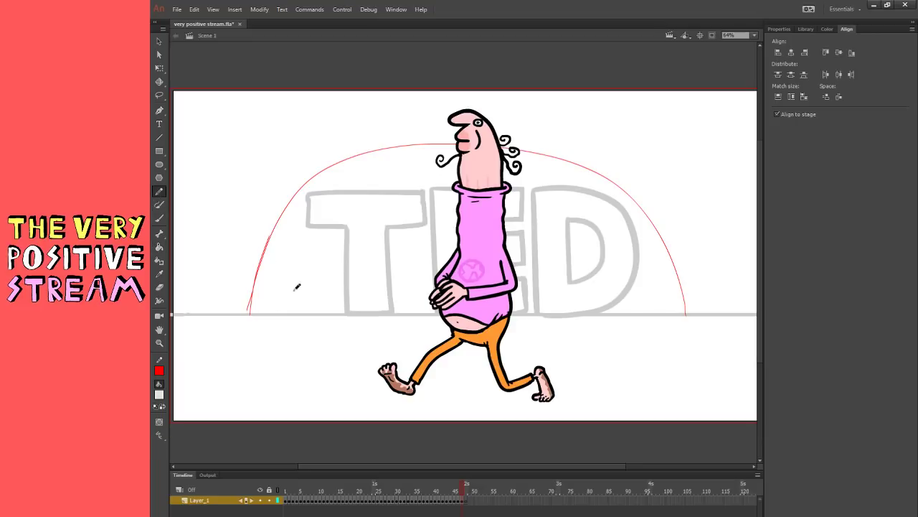
{"action": "left_click", "coordinate": [159, 164]}
{"action": "left_click_drag", "start_coordinate": [227, 337], "coordinate": [592, 384]}
{"action": "key", "text": "ctrl+z"}
- Draw a wide red ellipse on the floor around the character's feet, lower it slightly, and enlarge it a little
{"action": "left_click", "coordinate": [159, 191]}
{"action": "mouse_move", "coordinate": [680, 355]}
{"action": "left_mouse_down"}
{"action": "mouse_move", "coordinate": [446, 328]}
{"action": "mouse_move", "coordinate": [314, 339]}
{"action": "mouse_move", "coordinate": [248, 369]}
{"action": "mouse_move", "coordinate": [331, 386]}
{"action": "mouse_move", "coordinate": [513, 393]}
{"action": "mouse_move", "coordinate": [618, 390]}
{"action": "mouse_move", "coordinate": [689, 368]}
{"action": "left_mouse_up"}
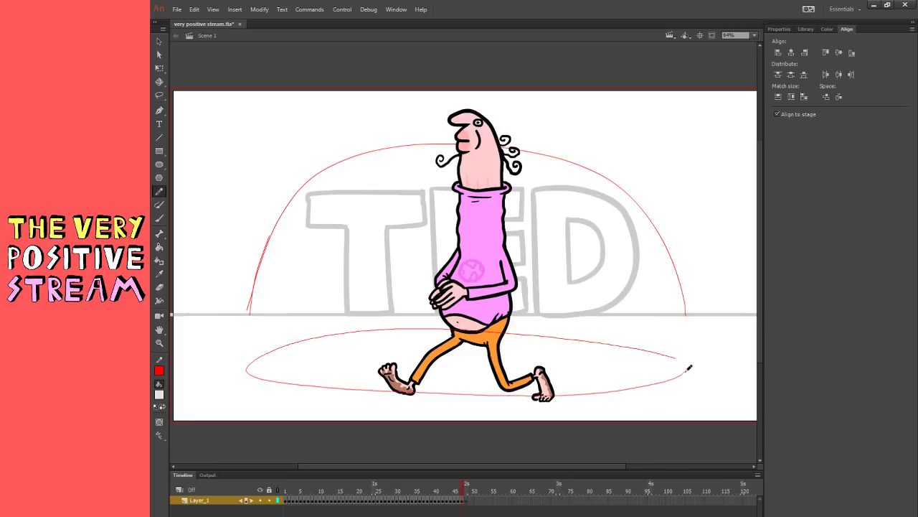
{"action": "left_click", "coordinate": [159, 41]}
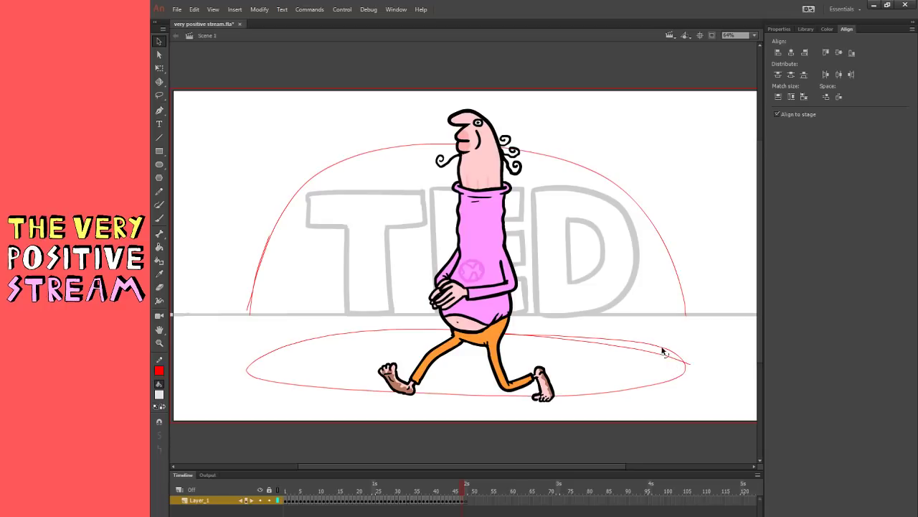
{"action": "mouse_move", "coordinate": [663, 353]}
{"action": "left_mouse_down"}
{"action": "mouse_move", "coordinate": [687, 368]}
{"action": "mouse_move", "coordinate": [670, 393]}
{"action": "left_mouse_up"}
{"action": "left_click", "coordinate": [160, 68]}
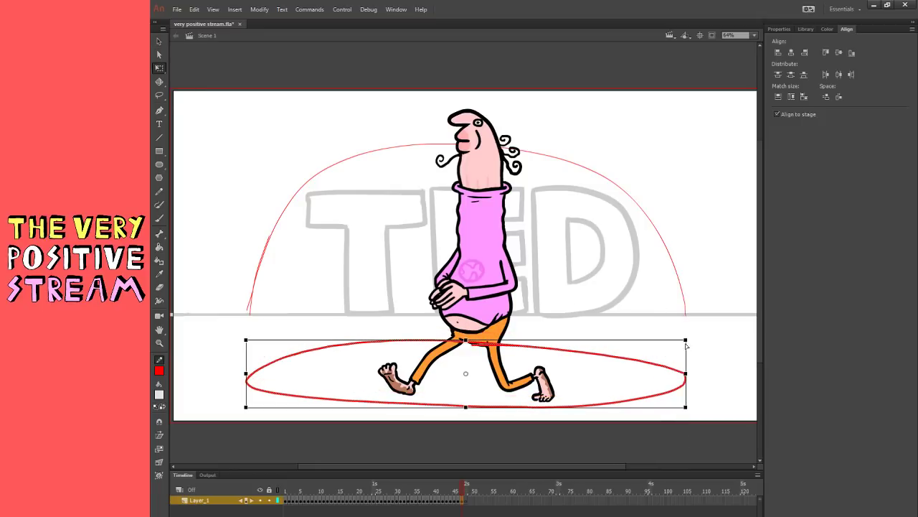
{"action": "left_click_drag", "start_coordinate": [687, 340], "coordinate": [693, 335]}
{"action": "left_click", "coordinate": [714, 345]}
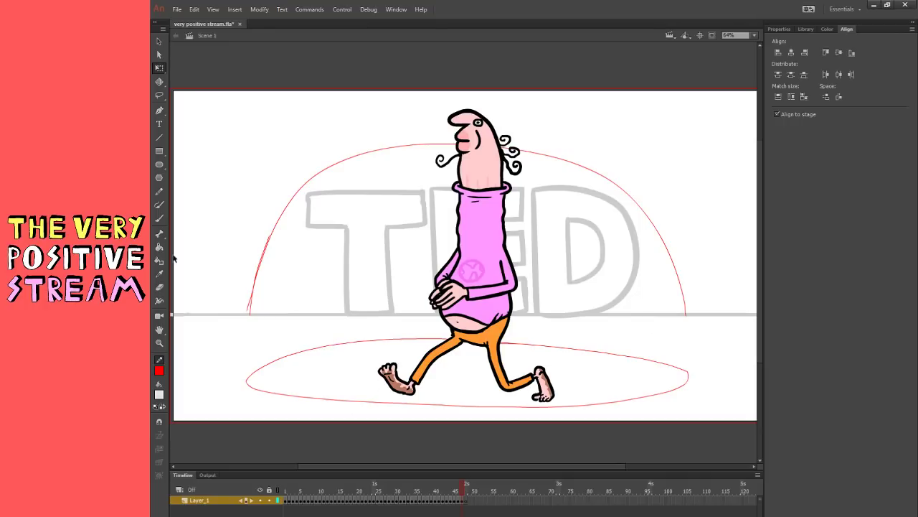
- Fill the ellipse with a very light gray and the surrounding floor with a slightly darker light gray
{"action": "key", "text": "k"}
{"action": "left_click", "coordinate": [298, 385]}
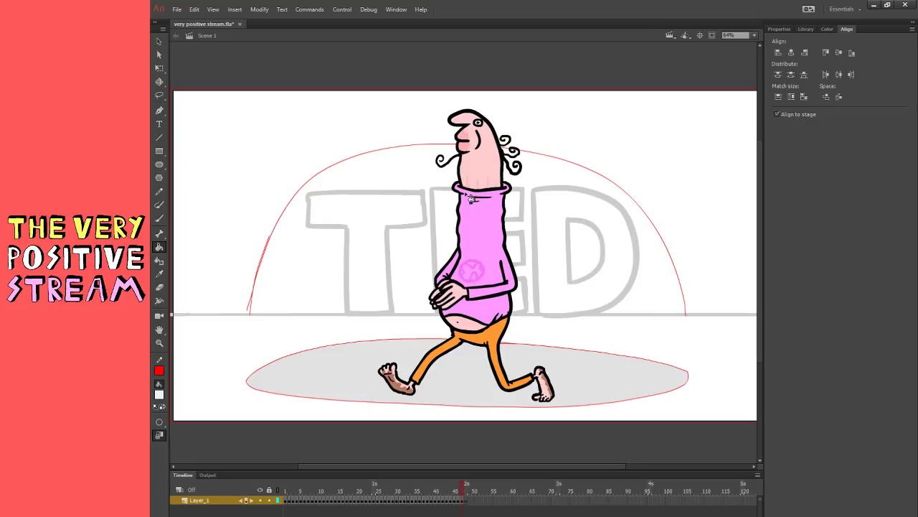
{"action": "left_click", "coordinate": [335, 382]}
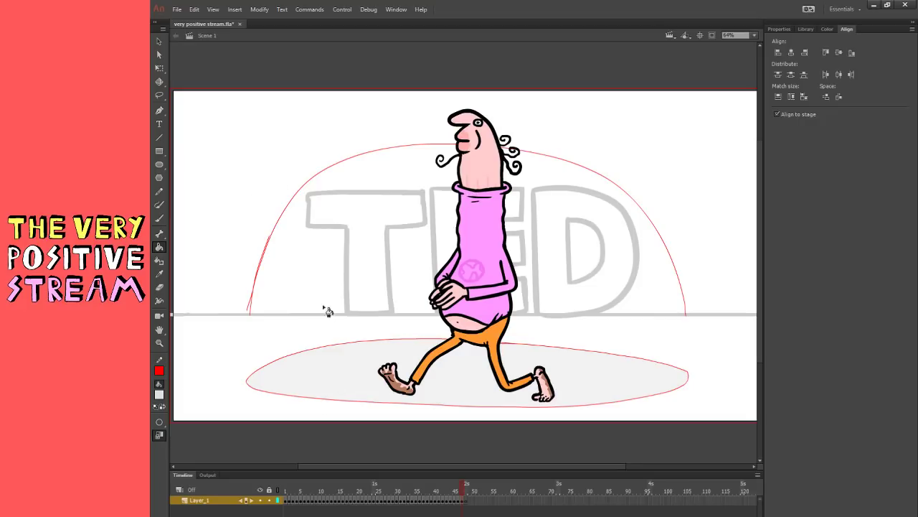
{"action": "left_click", "coordinate": [296, 334]}
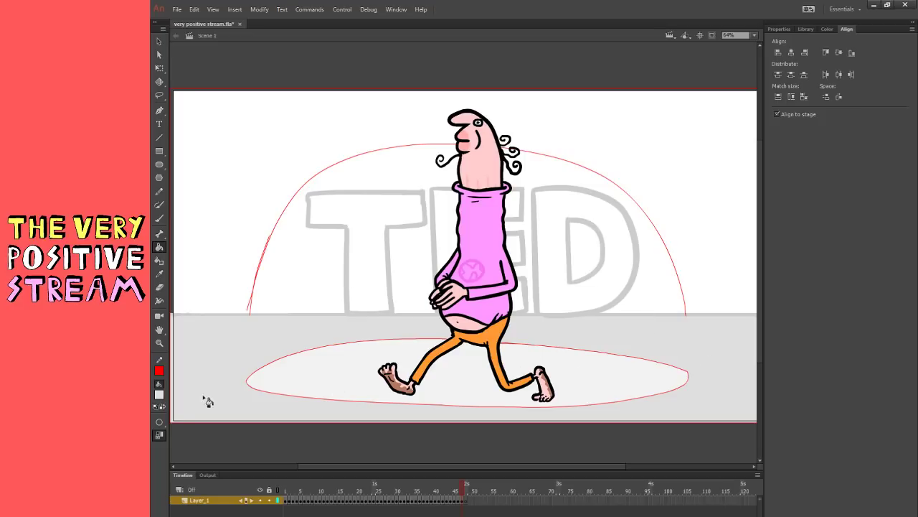
- Sample the ellipse's very light gray and fill the insides of the T, E and D letters with it
{"action": "left_click", "coordinate": [159, 274]}
{"action": "left_click", "coordinate": [332, 374]}
{"action": "left_click", "coordinate": [369, 273]}
{"action": "left_click", "coordinate": [509, 245]}
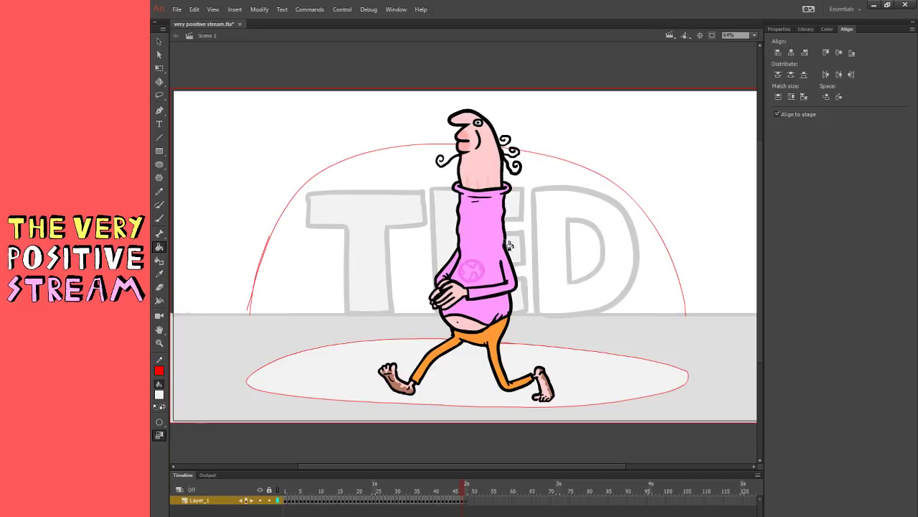
{"action": "left_click", "coordinate": [562, 226]}
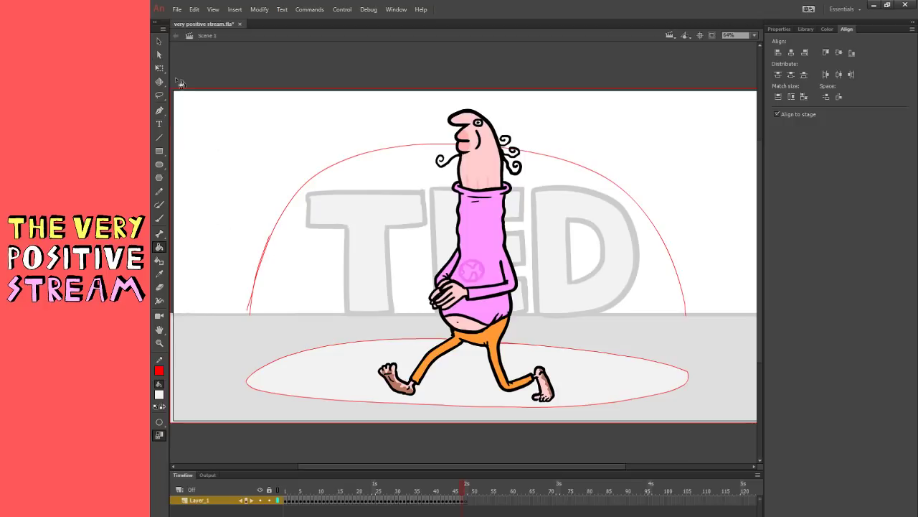
- Select the whole red arch outline, shift it slightly to the left, and deselect it
{"action": "key", "text": "v"}
{"action": "double_click", "coordinate": [568, 161]}
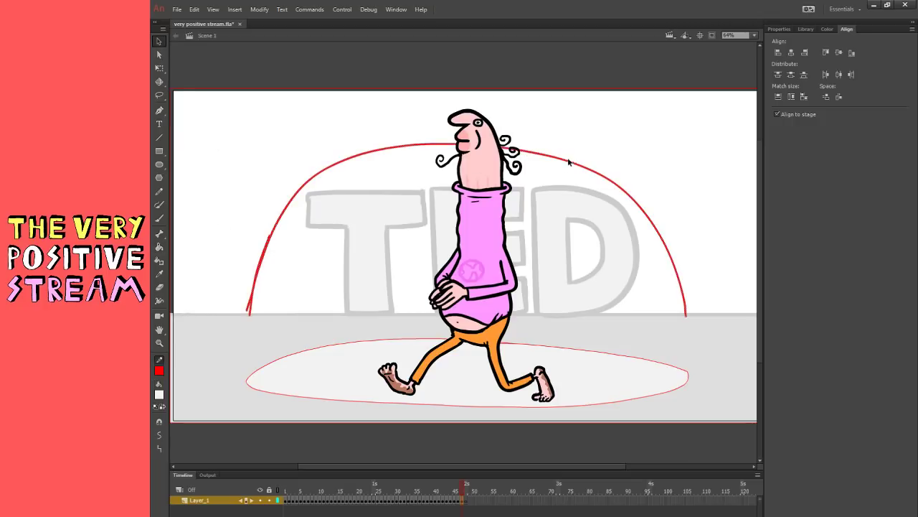
{"action": "left_click", "coordinate": [538, 166]}
{"action": "left_click_drag", "start_coordinate": [325, 169], "coordinate": [330, 170]}
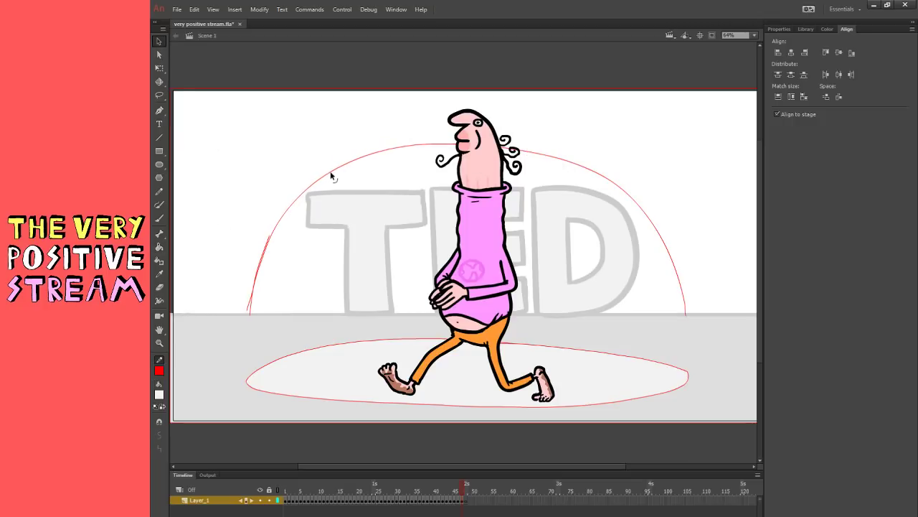
{"action": "left_click", "coordinate": [654, 229]}
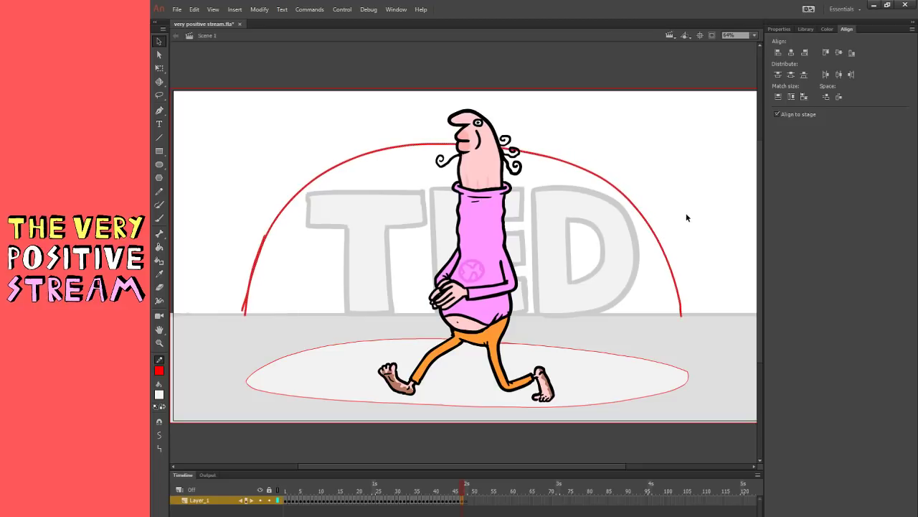
{"action": "left_click", "coordinate": [686, 218]}
- Fill the wall outside the arch with medium gray and the area inside it, including the D's hole, with light gray
{"action": "left_click", "coordinate": [160, 248]}
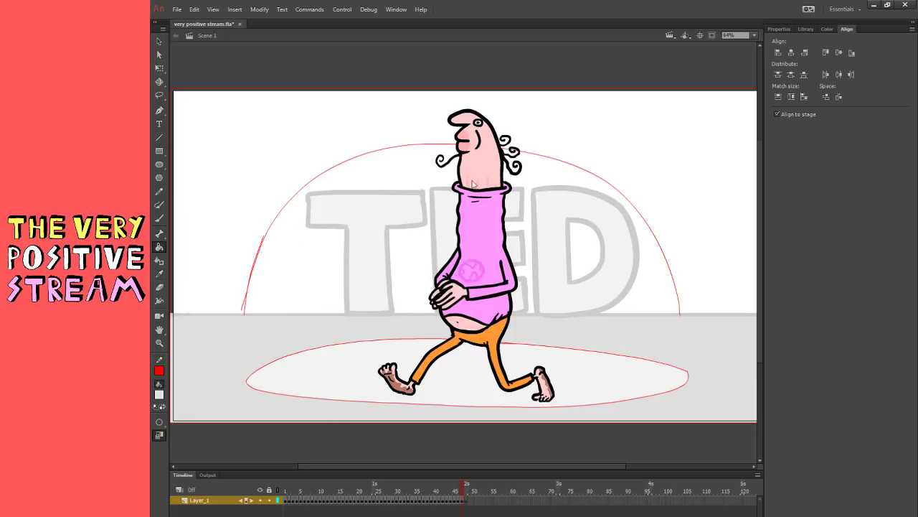
{"action": "left_click", "coordinate": [230, 231]}
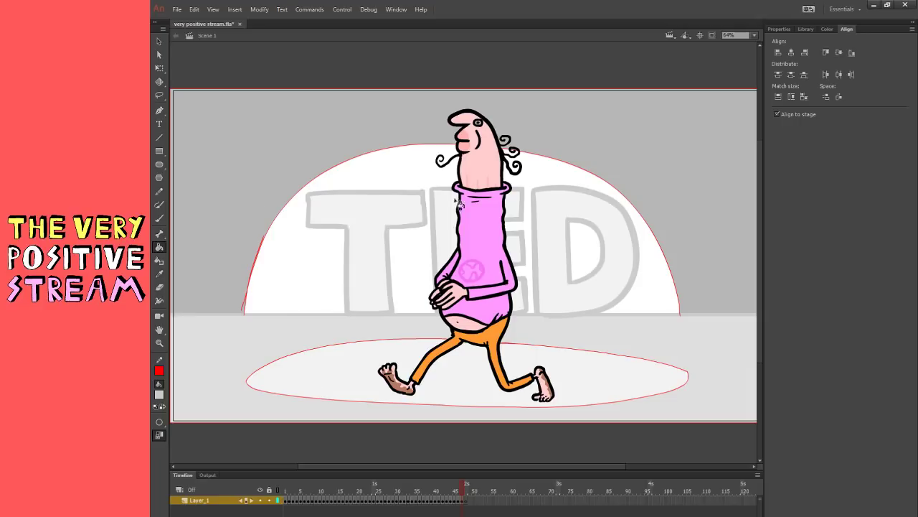
{"action": "left_click", "coordinate": [302, 276]}
{"action": "key", "text": "ctrl+z"}
{"action": "left_click", "coordinate": [309, 296]}
{"action": "left_click", "coordinate": [590, 259]}
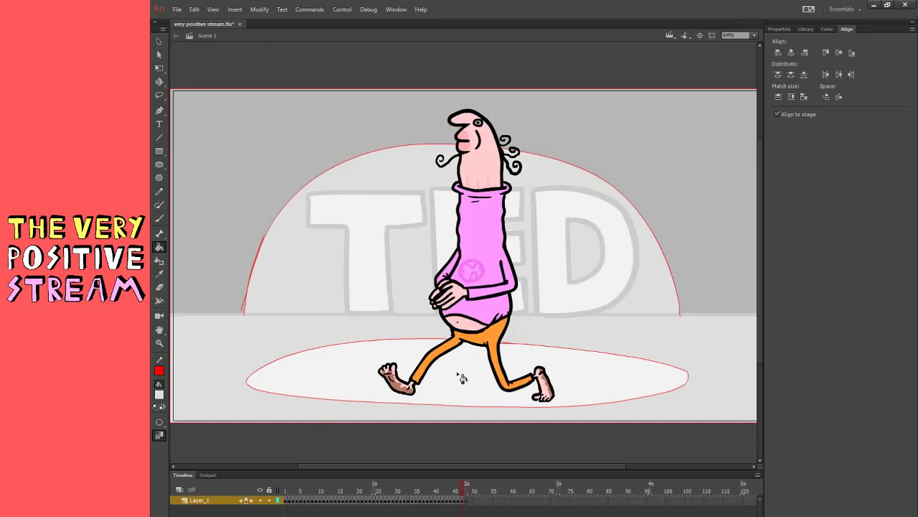
- Remove all the red guide outlines from the arch, ellipse and frame border, keeping the gray fills
{"action": "left_click", "coordinate": [161, 41]}
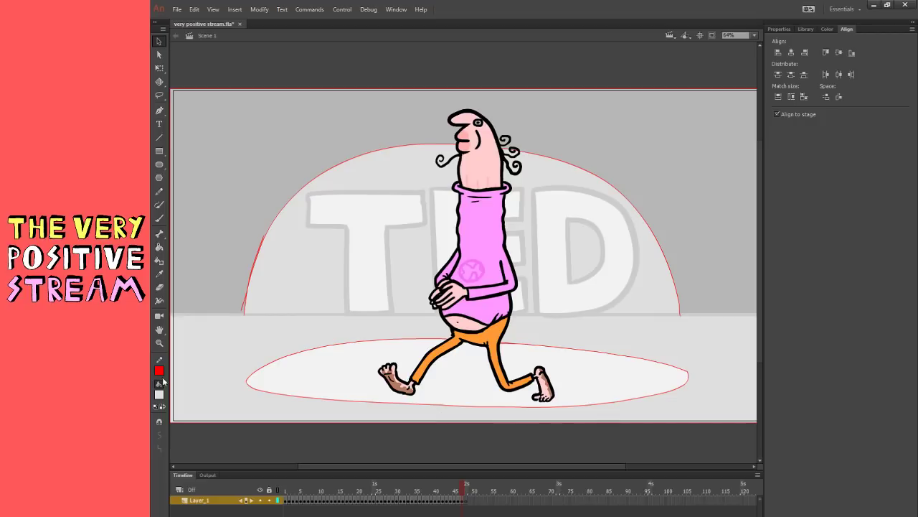
{"action": "key", "text": "ctrl+a"}
{"action": "left_click", "coordinate": [314, 385]}
{"action": "left_click", "coordinate": [319, 451]}
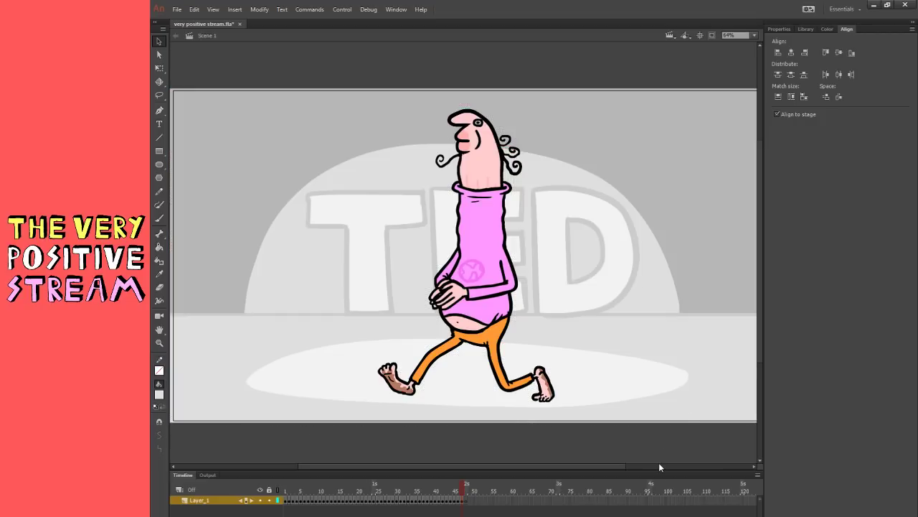
{"action": "left_click", "coordinate": [269, 501]}
{"action": "left_click", "coordinate": [160, 123]}
{"action": "left_click", "coordinate": [205, 143]}
- Fill the insides of the T, E and D letters with light pink
{"action": "key", "text": "k"}
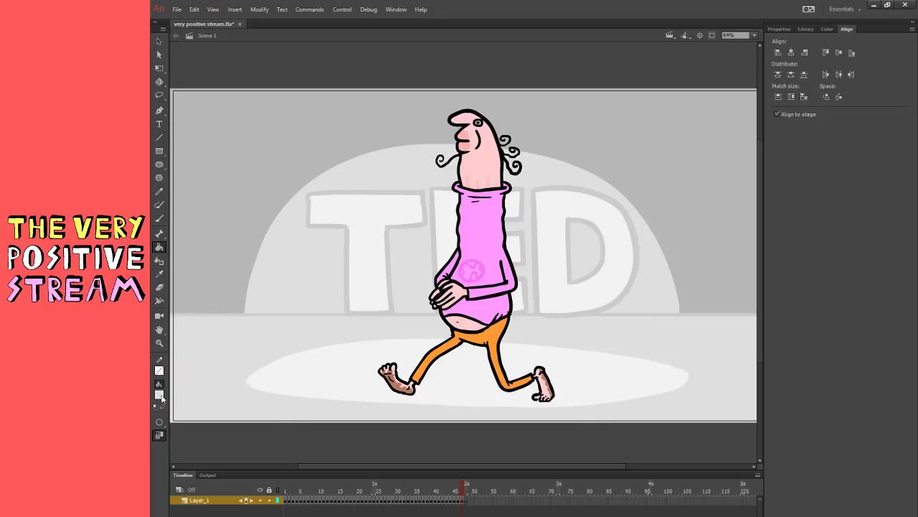
{"action": "left_click", "coordinate": [159, 394]}
{"action": "left_click", "coordinate": [185, 404]}
{"action": "left_click", "coordinate": [371, 252]}
{"action": "left_click", "coordinate": [462, 231]}
{"action": "left_click", "coordinate": [550, 225]}
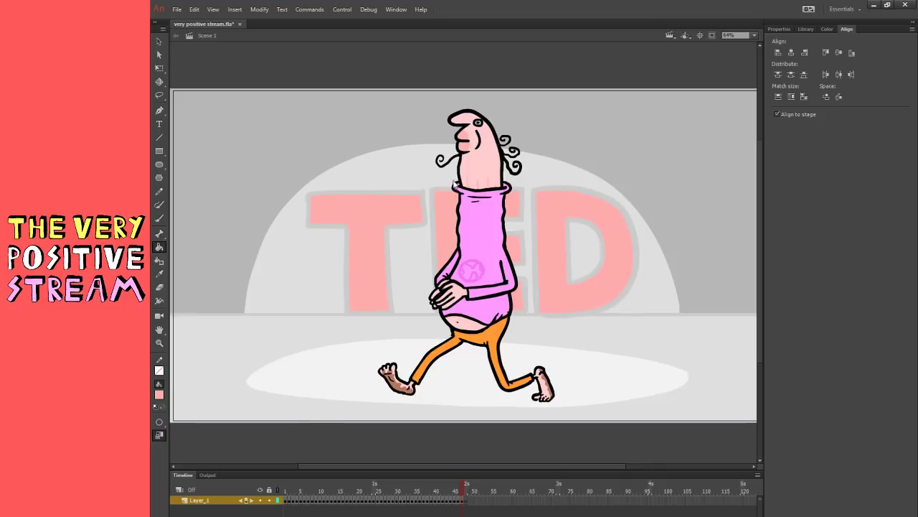
- Try filling the lettering's outline with a darker pink, and draw a straight red boundary line along the base of the letters
{"action": "left_click", "coordinate": [411, 192]}
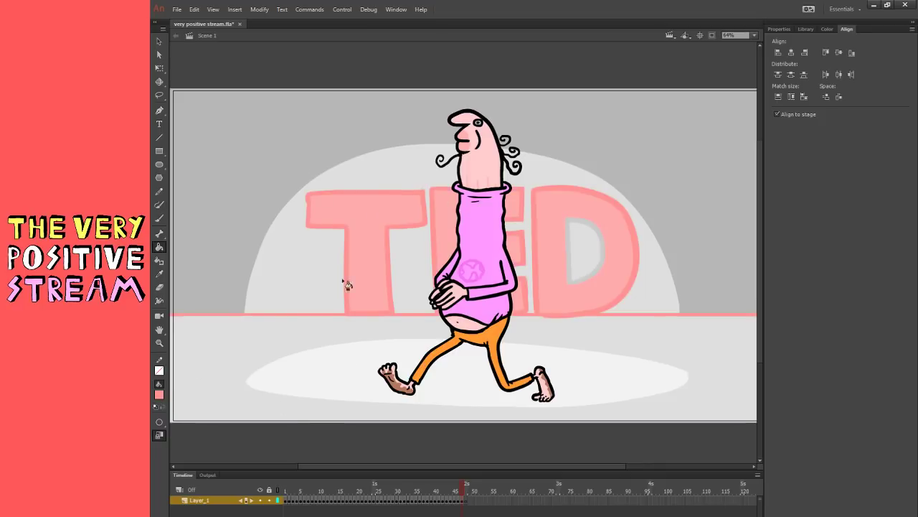
{"action": "key", "text": "ctrl+z"}
{"action": "key", "text": "y"}
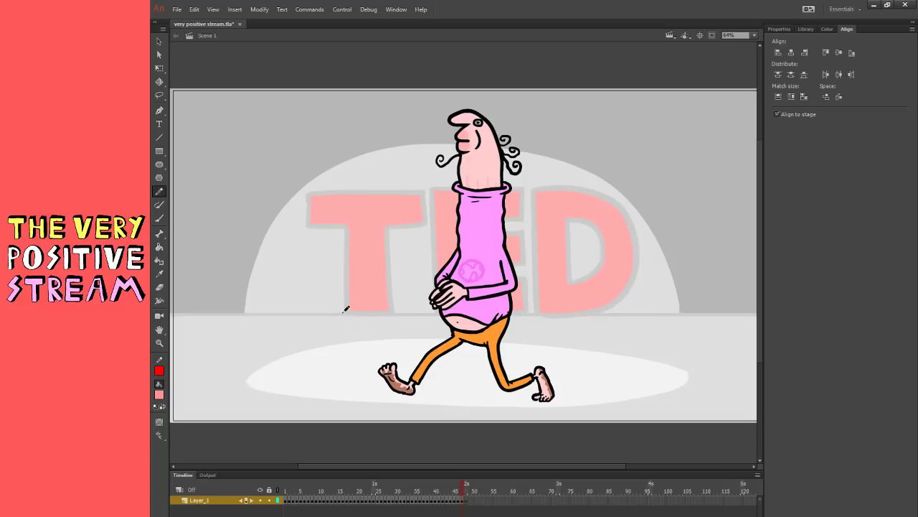
{"action": "mouse_move", "coordinate": [345, 309]}
{"action": "left_mouse_down"}
{"action": "mouse_move", "coordinate": [547, 312]}
{"action": "mouse_move", "coordinate": [628, 338]}
{"action": "left_mouse_up"}
{"action": "left_click", "coordinate": [159, 247]}
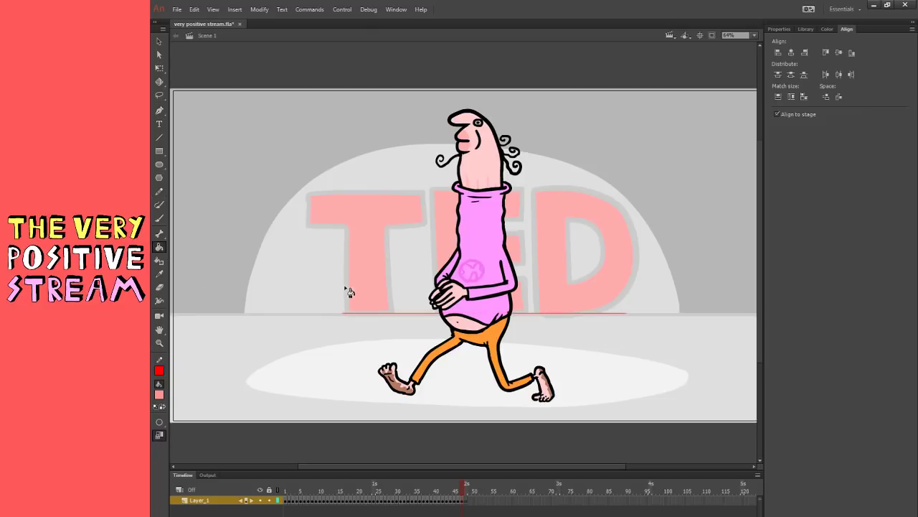
{"action": "left_click", "coordinate": [348, 289]}
{"action": "key", "text": "ctrl+z"}
- Cut the character out of the frame and draw short red boundary strokes at the base edges of the T, E and D
{"action": "left_click", "coordinate": [159, 192]}
{"action": "left_click_drag", "start_coordinate": [344, 308], "coordinate": [346, 319]}
{"action": "left_click_drag", "start_coordinate": [396, 306], "coordinate": [397, 322]}
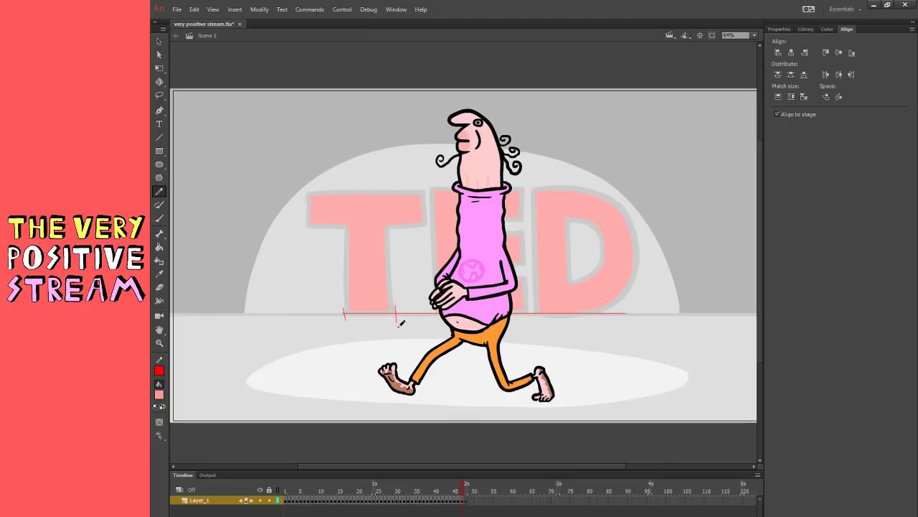
{"action": "left_click", "coordinate": [485, 248], "text": "ctrl"}
{"action": "key", "text": "Delete"}
{"action": "left_click_drag", "start_coordinate": [436, 307], "coordinate": [435, 320]}
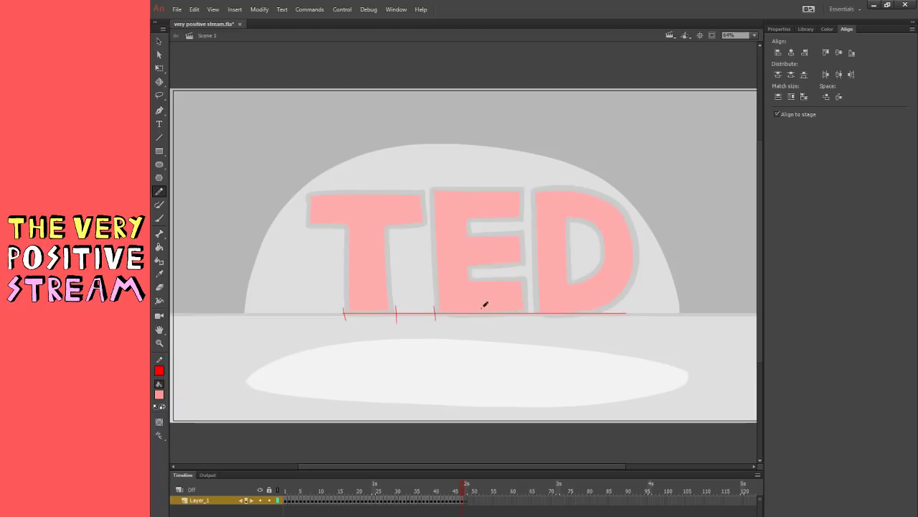
{"action": "mouse_move", "coordinate": [530, 307]}
{"action": "left_mouse_down"}
{"action": "mouse_move", "coordinate": [532, 322]}
{"action": "mouse_move", "coordinate": [618, 307]}
{"action": "left_mouse_up"}
- Fill the outer outlines of the T, E and D with the darker pink
{"action": "key", "text": "k"}
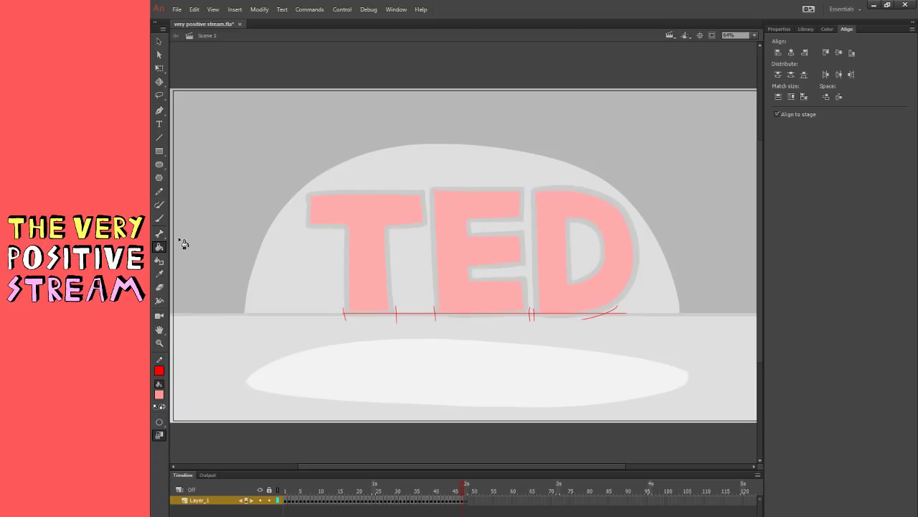
{"action": "left_click", "coordinate": [391, 244]}
{"action": "left_click", "coordinate": [434, 259]}
{"action": "left_click", "coordinate": [539, 268]}
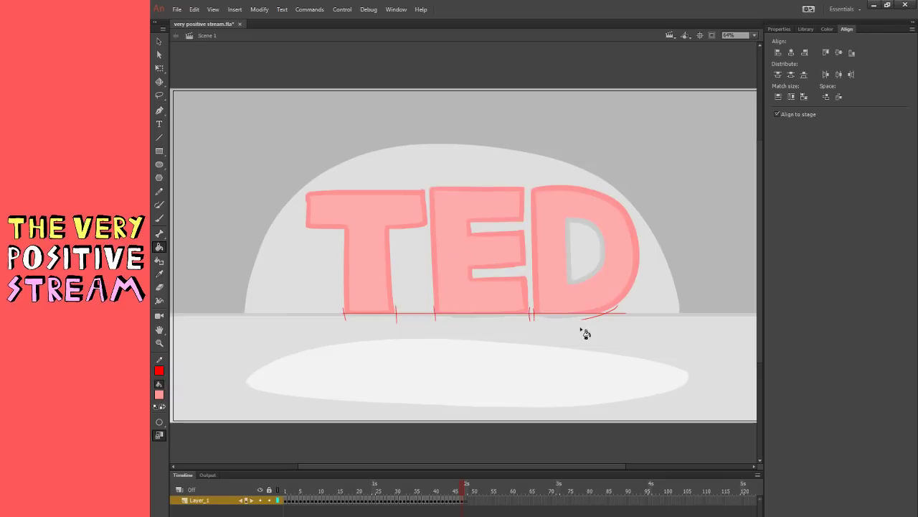
- Delete the red boundary strokes under the letters and paste the character back in its original place
{"action": "key", "text": "q"}
{"action": "key", "text": "ctrl+a"}
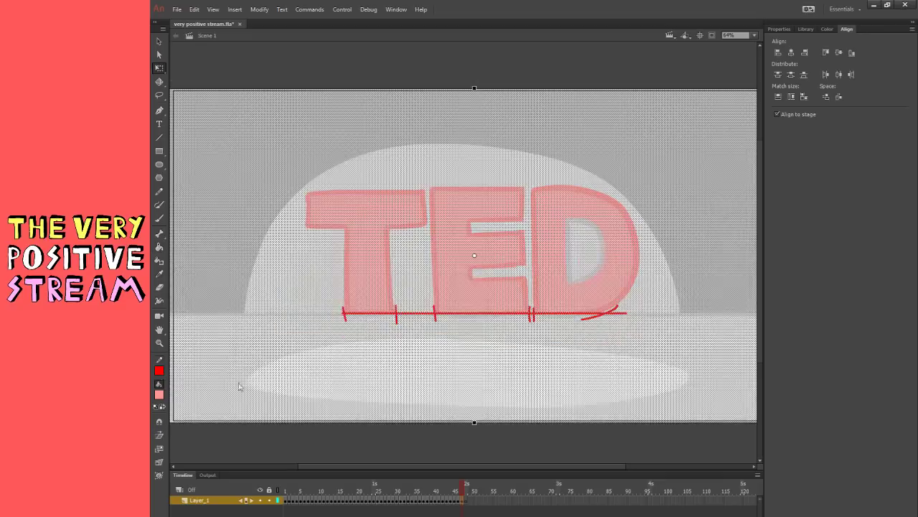
{"action": "key", "text": "Delete"}
{"action": "left_click", "coordinate": [334, 446]}
{"action": "key", "text": "ctrl+v"}
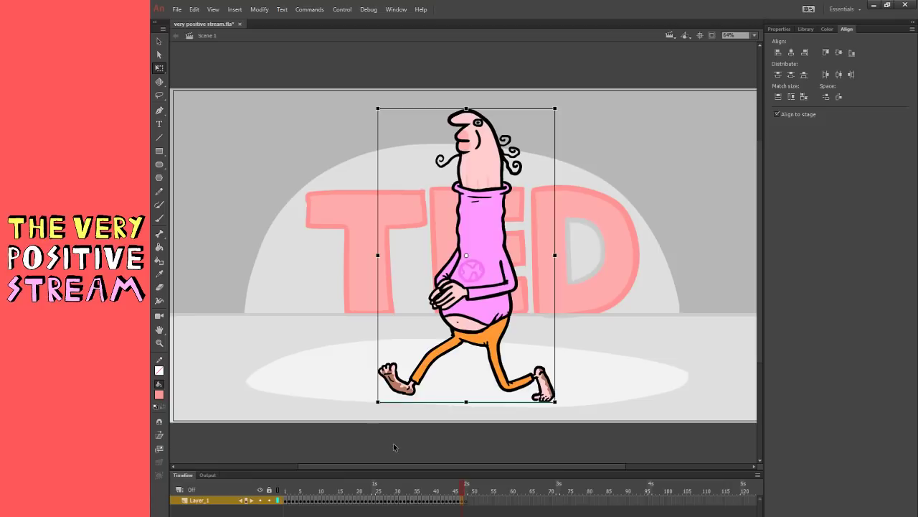
- Nudge the character slightly upward on the stage and deselect it
{"action": "left_click", "coordinate": [394, 443]}
{"action": "left_click", "coordinate": [510, 387]}
{"action": "key", "text": "Up"}
{"action": "left_click", "coordinate": [545, 435]}
{"action": "left_click", "coordinate": [492, 358]}
{"action": "key", "text": "Up"}
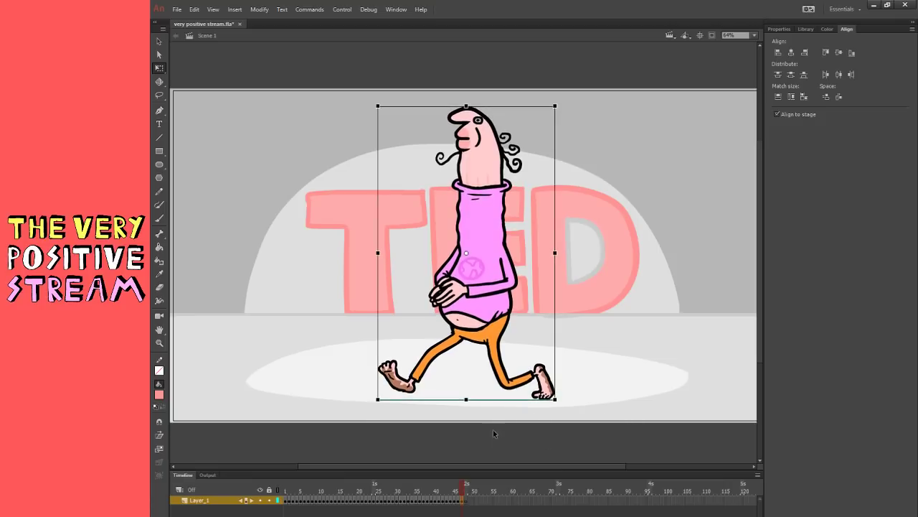
{"action": "left_click", "coordinate": [493, 429]}
- Sample the darker pink from the T's outline and fill the outline of the D's inner hole with it
{"action": "left_click", "coordinate": [159, 274]}
{"action": "left_click", "coordinate": [343, 266]}
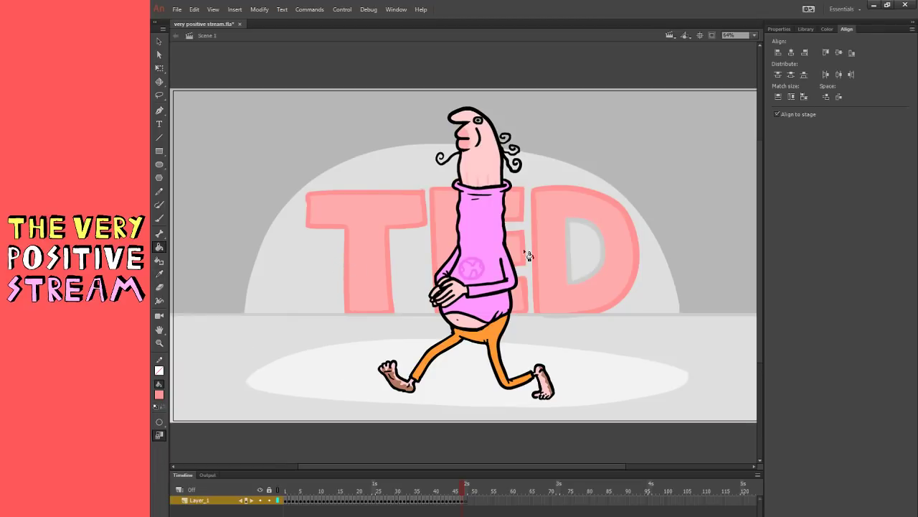
{"action": "left_click", "coordinate": [572, 289]}
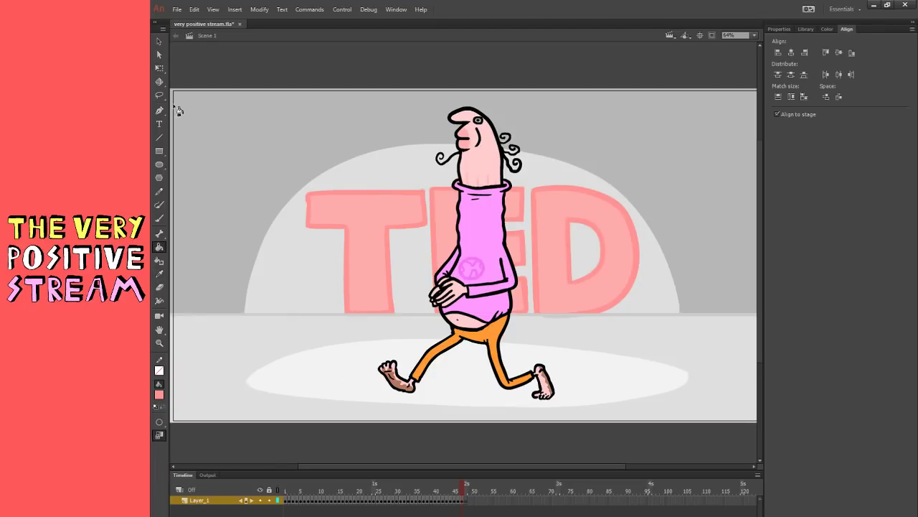
- Move the character to the right between the E and D, and fine-tune it slightly back to the left
{"action": "key", "text": "q"}
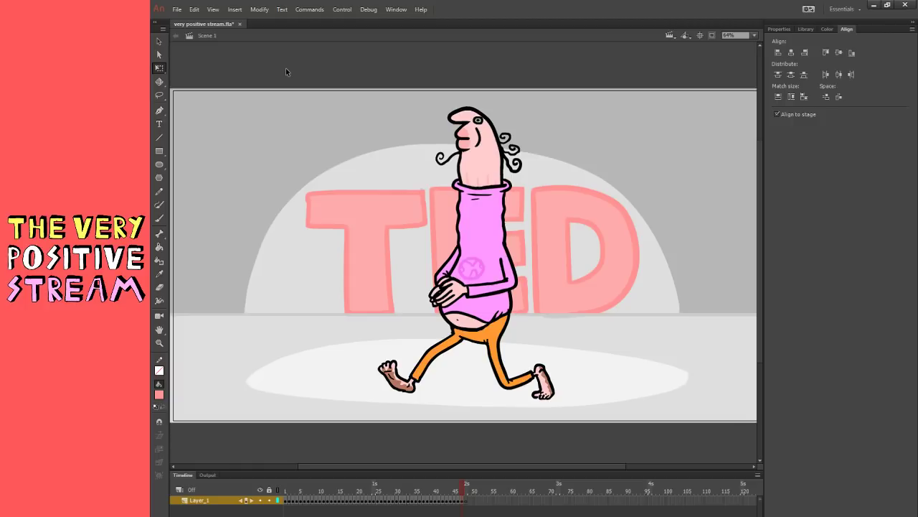
{"action": "left_click_drag", "start_coordinate": [541, 380], "coordinate": [602, 381]}
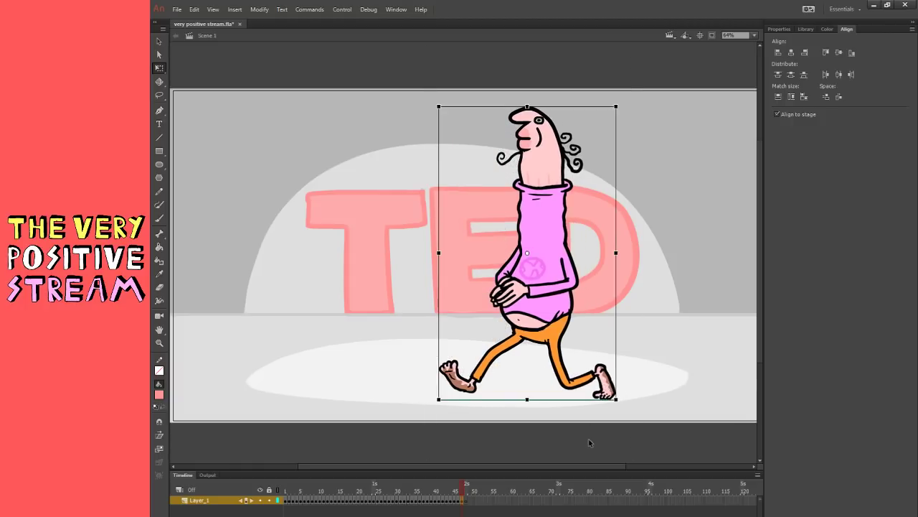
{"action": "left_click", "coordinate": [589, 441]}
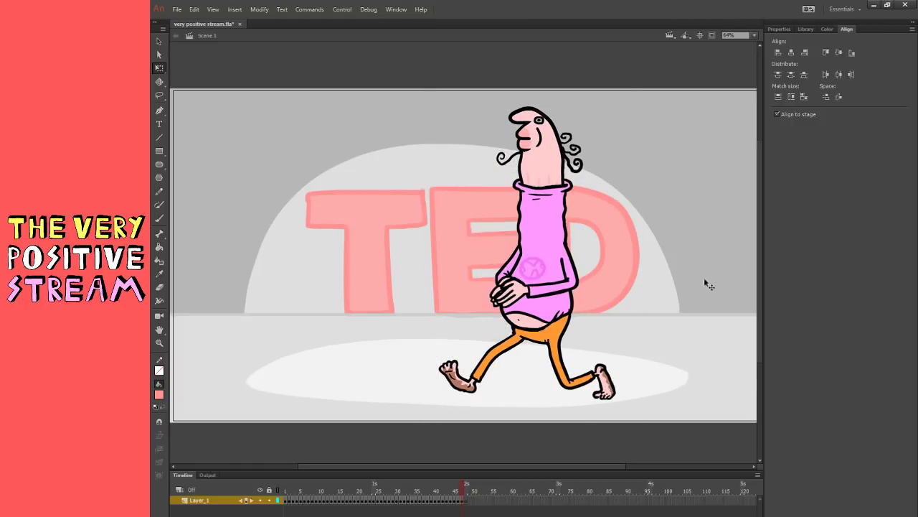
{"action": "left_click_drag", "start_coordinate": [542, 306], "coordinate": [536, 307]}
{"action": "left_click", "coordinate": [573, 355]}
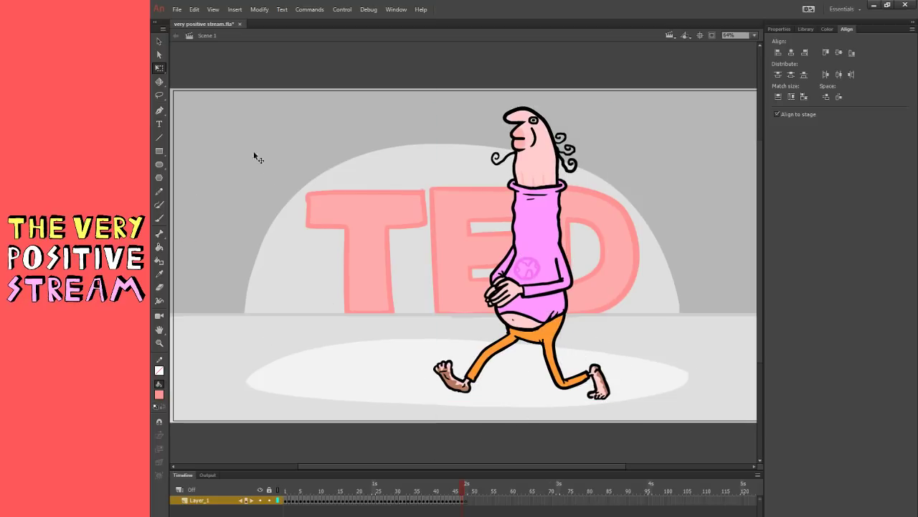
- Lock Layer_1 and add a new layer above it
{"action": "left_click", "coordinate": [269, 500]}
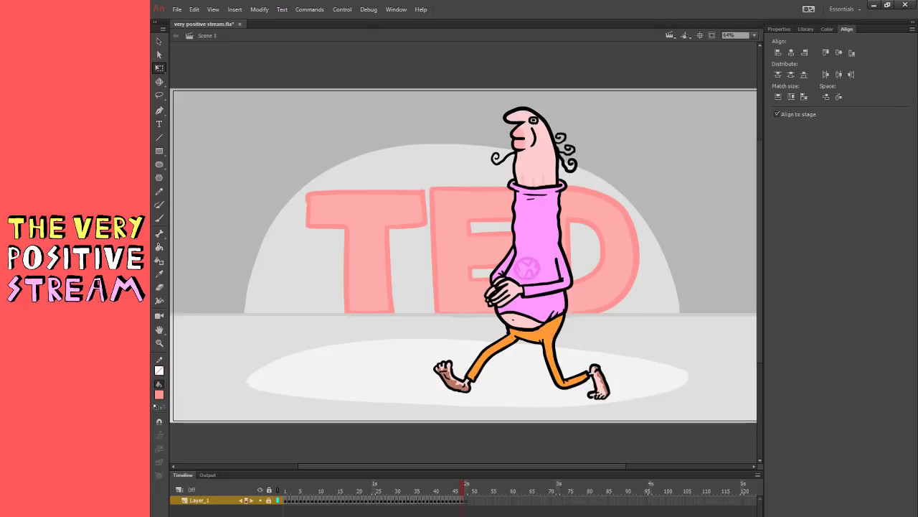
{"action": "left_click", "coordinate": [176, 514]}
- Brush a wide, rounded white speech bubble outline beside the character's head on Layer_2 and fill it with white
{"action": "left_click", "coordinate": [160, 219]}
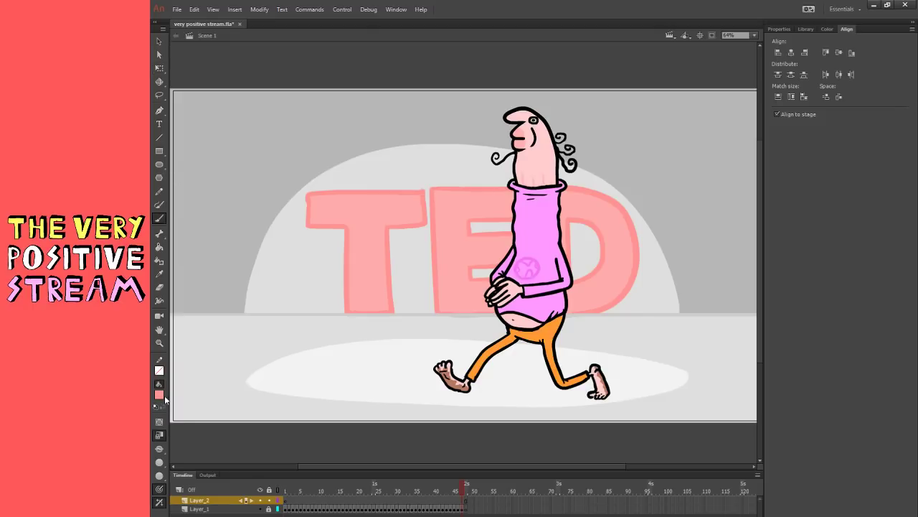
{"action": "mouse_move", "coordinate": [182, 101]}
{"action": "left_mouse_down"}
{"action": "mouse_move", "coordinate": [195, 196]}
{"action": "mouse_move", "coordinate": [181, 123]}
{"action": "mouse_move", "coordinate": [195, 195]}
{"action": "mouse_move", "coordinate": [369, 194]}
{"action": "mouse_move", "coordinate": [381, 167]}
{"action": "left_mouse_up"}
{"action": "key", "text": "ctrl+z"}
{"action": "key", "text": "ctrl+z"}
{"action": "mouse_move", "coordinate": [191, 100]}
{"action": "left_mouse_down"}
{"action": "mouse_move", "coordinate": [183, 144]}
{"action": "mouse_move", "coordinate": [191, 194]}
{"action": "mouse_move", "coordinate": [250, 200]}
{"action": "mouse_move", "coordinate": [391, 196]}
{"action": "mouse_move", "coordinate": [386, 116]}
{"action": "left_mouse_up"}
{"action": "key", "text": "ctrl+z"}
{"action": "mouse_move", "coordinate": [383, 194]}
{"action": "left_mouse_down"}
{"action": "mouse_move", "coordinate": [397, 173]}
{"action": "mouse_move", "coordinate": [384, 113]}
{"action": "left_mouse_up"}
{"action": "key", "text": "ctrl+z"}
{"action": "mouse_move", "coordinate": [383, 195]}
{"action": "left_mouse_down"}
{"action": "mouse_move", "coordinate": [395, 116]}
{"action": "mouse_move", "coordinate": [369, 103]}
{"action": "mouse_move", "coordinate": [182, 106]}
{"action": "left_mouse_up"}
{"action": "left_click", "coordinate": [159, 246]}
{"action": "left_click", "coordinate": [266, 180]}
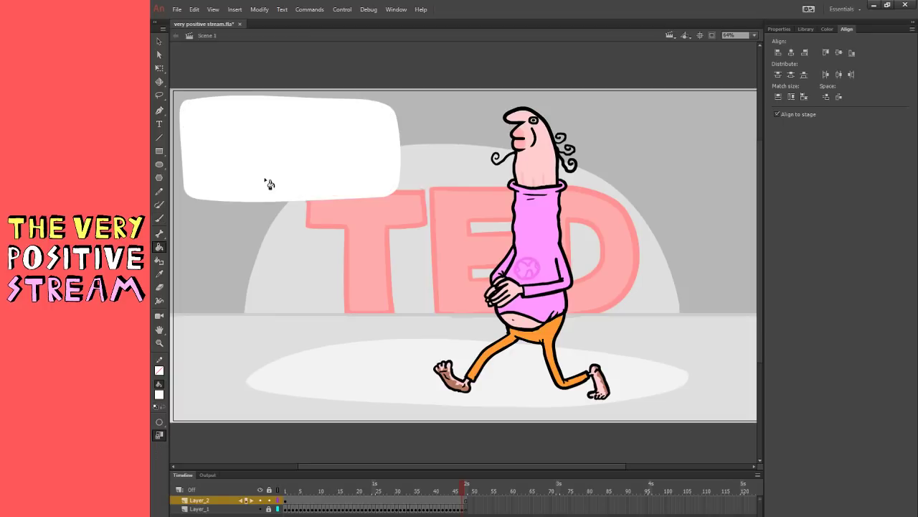
- Reduce the speech bubble's height slightly, nudge it up, and deselect it
{"action": "left_click", "coordinate": [160, 218]}
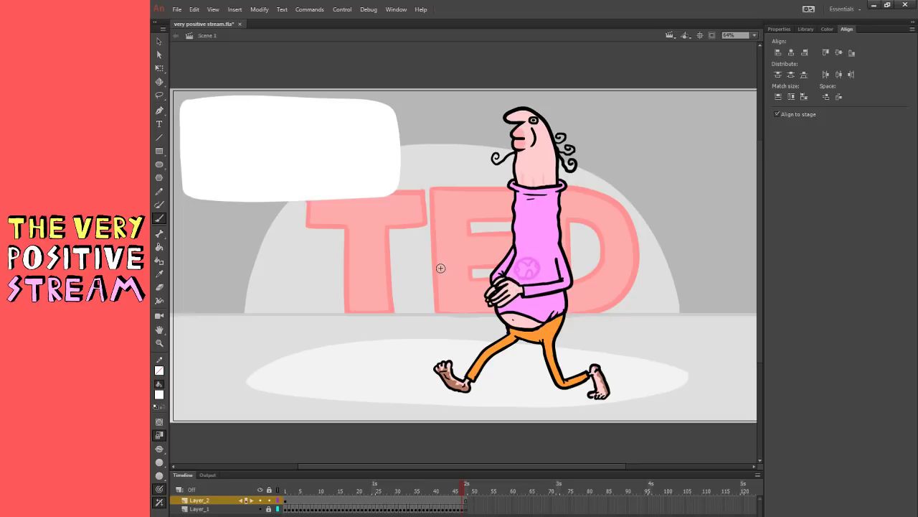
{"action": "left_click", "coordinate": [159, 67]}
{"action": "left_click", "coordinate": [280, 153]}
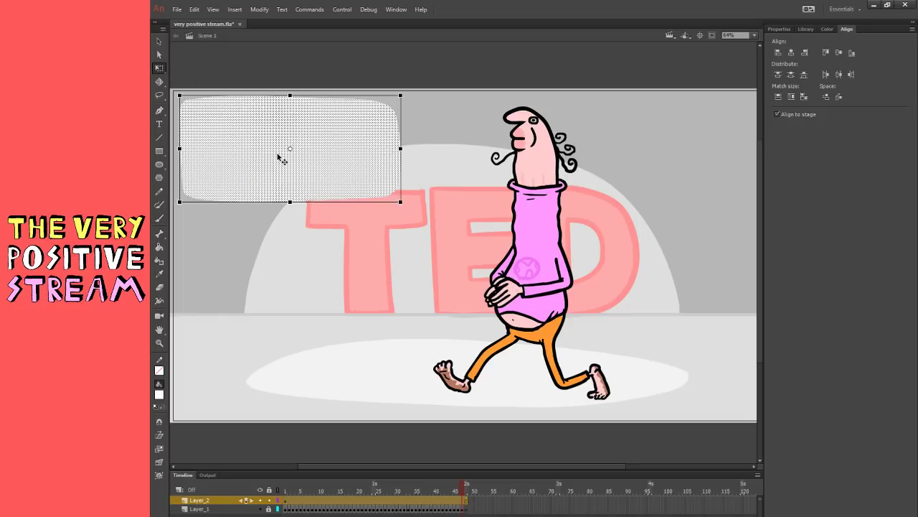
{"action": "left_click", "coordinate": [422, 92]}
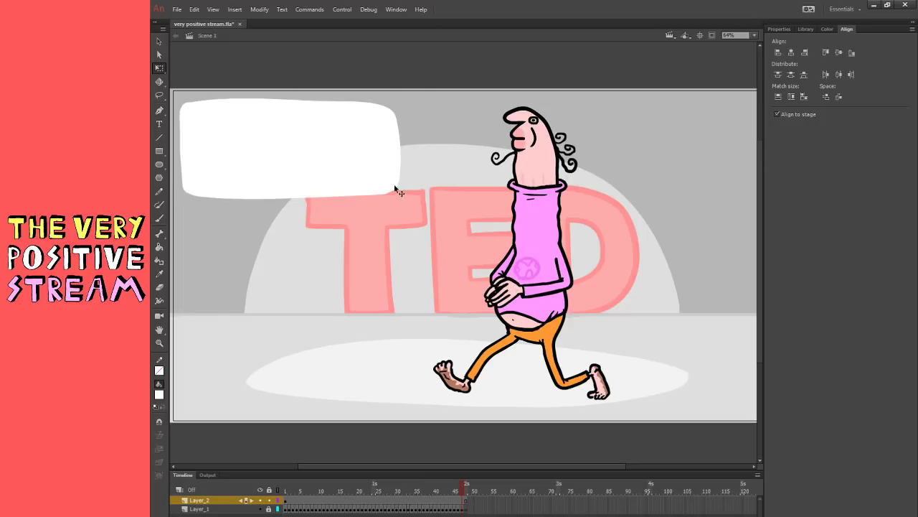
{"action": "left_click", "coordinate": [376, 185]}
{"action": "key", "text": "Up"}
{"action": "key", "text": "Up"}
{"action": "key", "text": "Up"}
{"action": "key", "text": "Up"}
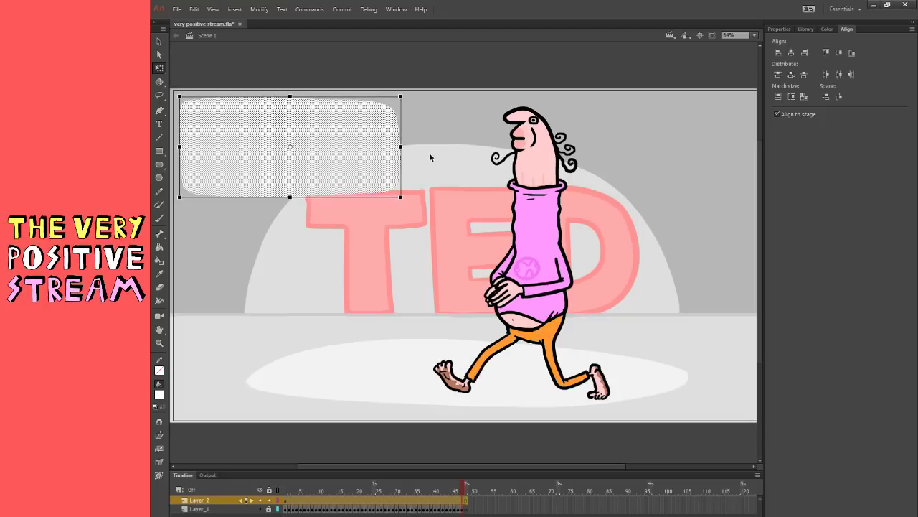
{"action": "left_click", "coordinate": [428, 185]}
- Draw a pointed white tail from the speech bubble toward the character's mouth, fill it white, and trim its tip with the Eraser
{"action": "key", "text": "b"}
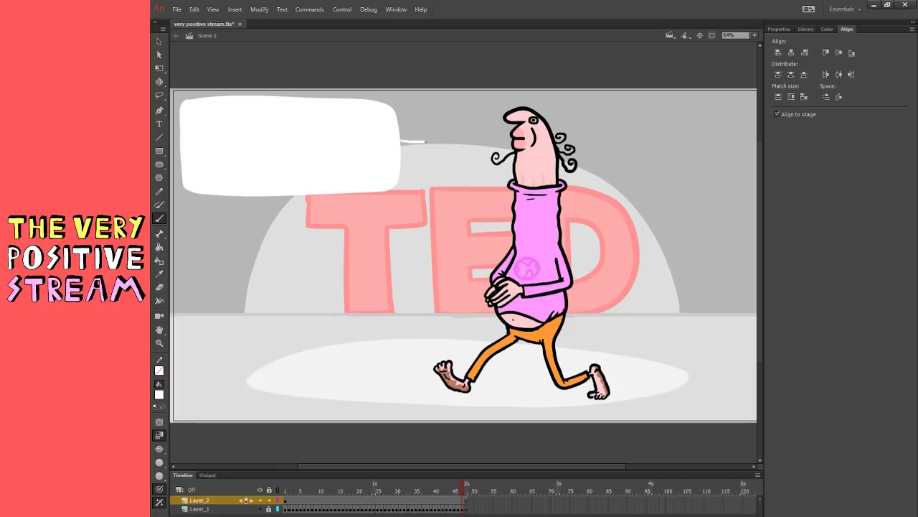
{"action": "left_click_drag", "start_coordinate": [398, 153], "coordinate": [491, 141]}
{"action": "key", "text": "ctrl+z"}
{"action": "left_click_drag", "start_coordinate": [401, 154], "coordinate": [481, 140]}
{"action": "left_click_drag", "start_coordinate": [397, 144], "coordinate": [485, 141]}
{"action": "key", "text": "ctrl+z"}
{"action": "left_click_drag", "start_coordinate": [400, 146], "coordinate": [464, 146]}
{"action": "key", "text": "ctrl+z"}
{"action": "left_click_drag", "start_coordinate": [400, 144], "coordinate": [491, 141]}
{"action": "left_click", "coordinate": [159, 246]}
{"action": "left_click", "coordinate": [427, 151]}
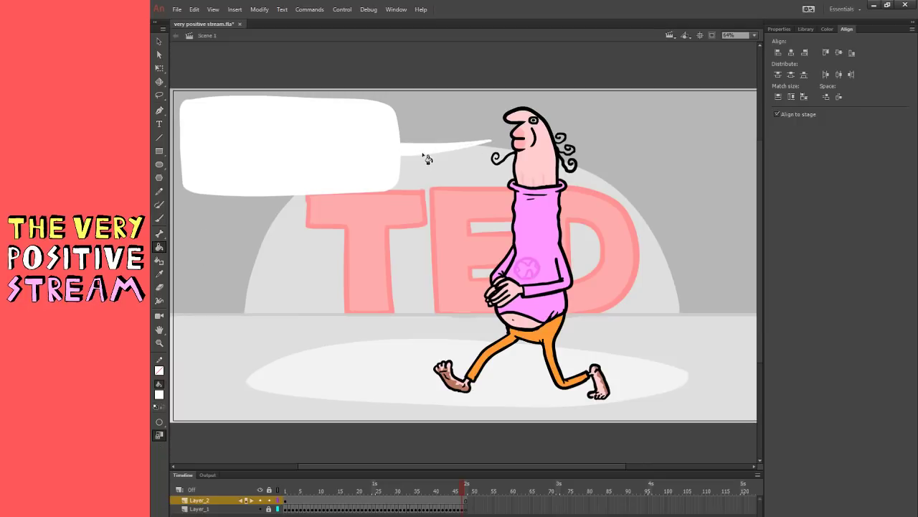
{"action": "left_click", "coordinate": [159, 287]}
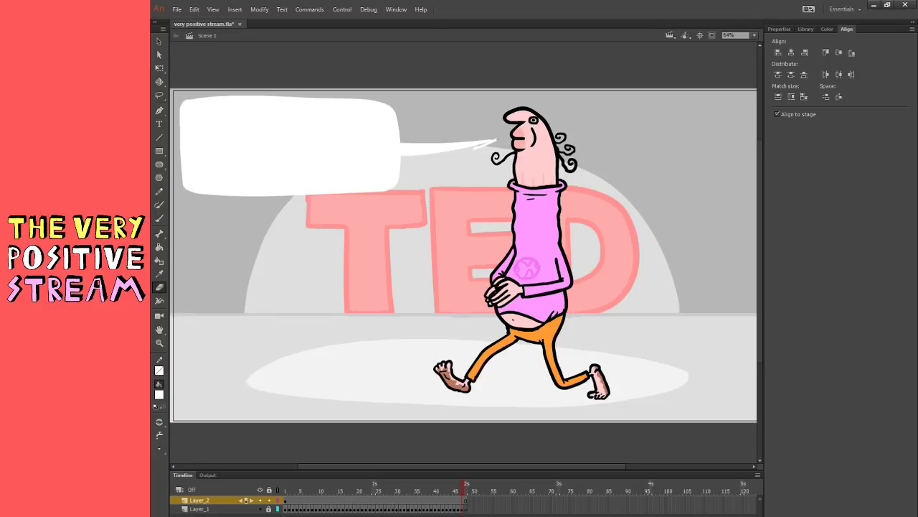
{"action": "left_click_drag", "start_coordinate": [496, 140], "coordinate": [498, 137]}
- Add the text "suck my asshole" inside the speech bubble and move it near the bubble's upper edge
{"action": "left_click", "coordinate": [159, 124]}
{"action": "left_click", "coordinate": [246, 158]}
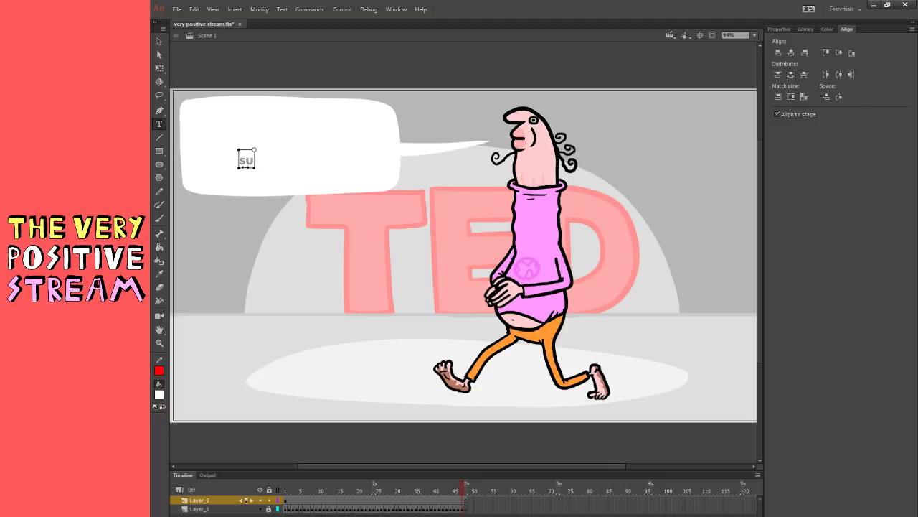
{"action": "type", "text": "suck my asshole"}
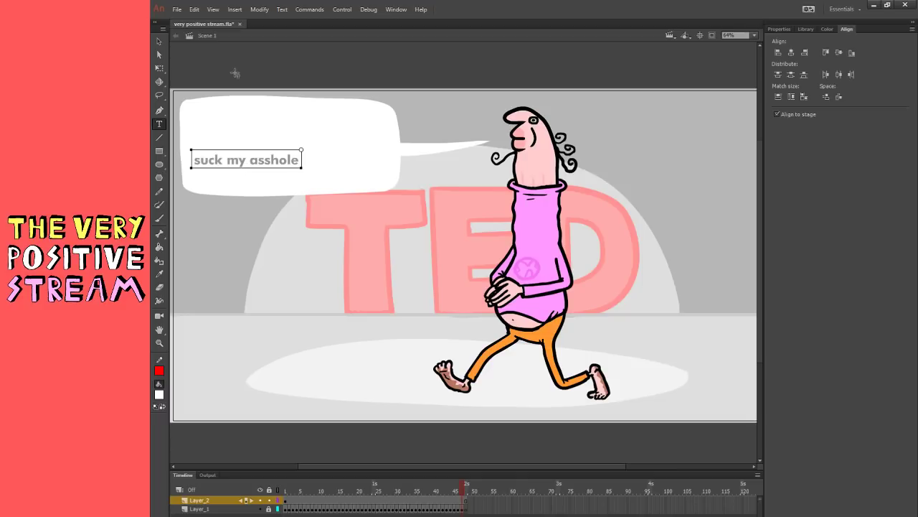
{"action": "left_click", "coordinate": [159, 41]}
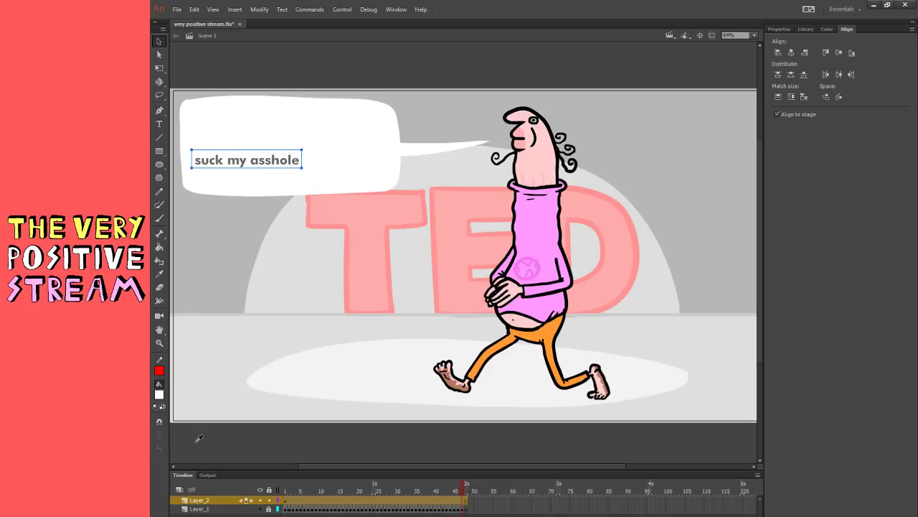
{"action": "left_click_drag", "start_coordinate": [285, 161], "coordinate": [287, 122]}
- Copy and paste the phrase within the text object until it repeats nine times
{"action": "key", "text": "t"}
{"action": "left_click", "coordinate": [303, 125]}
{"action": "key", "text": "ctrl+a"}
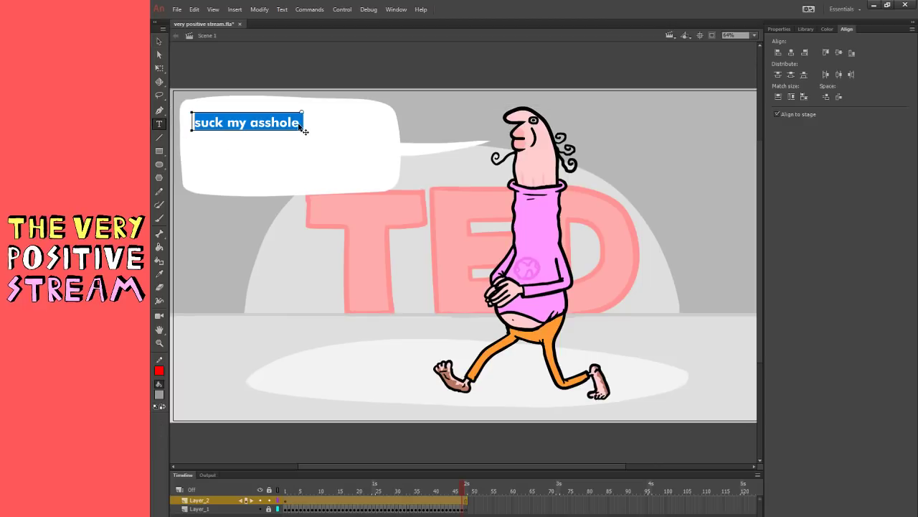
{"action": "key", "text": "ctrl+c"}
{"action": "left_click", "coordinate": [303, 125]}
{"action": "key", "text": "ctrl+v"}
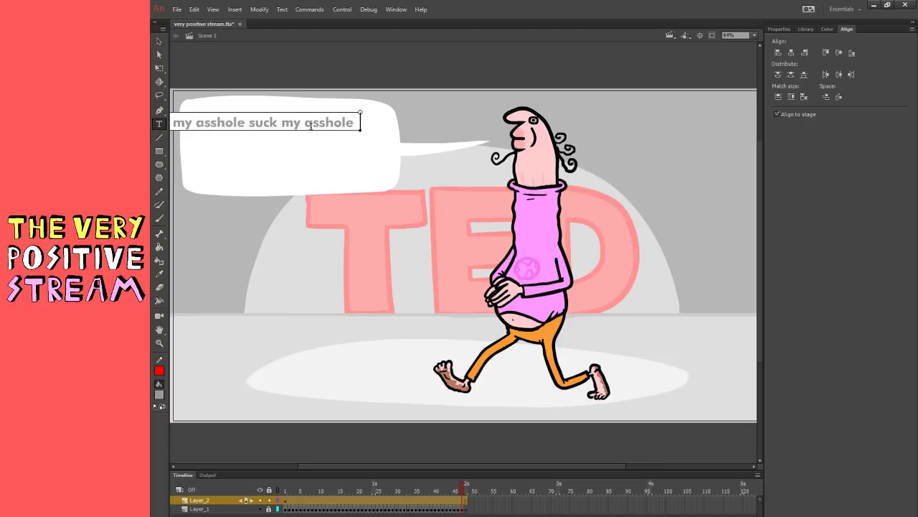
{"action": "key", "text": "ctrl+v"}
{"action": "key", "text": "ctrl+a"}
{"action": "key", "text": "ctrl+c"}
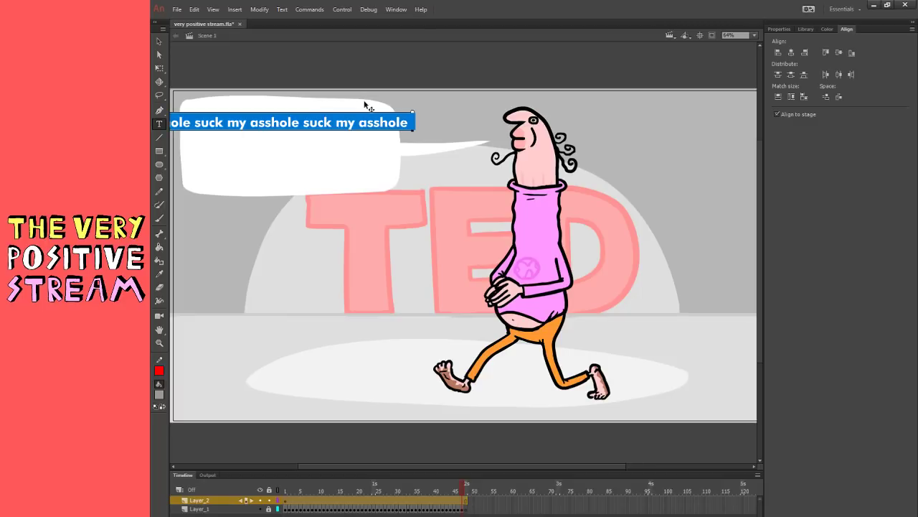
{"action": "left_click", "coordinate": [412, 120]}
{"action": "key", "text": "ctrl+v"}
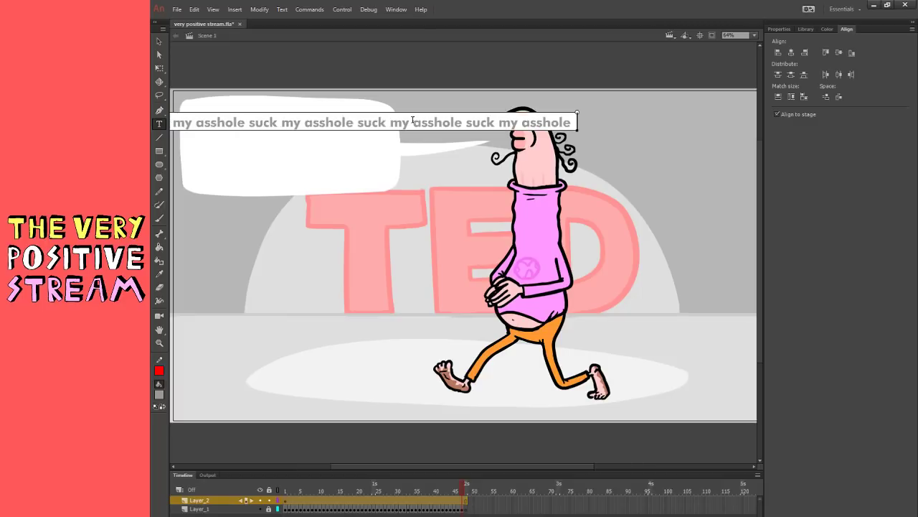
{"action": "key", "text": "ctrl+v"}
{"action": "key", "text": "Escape"}
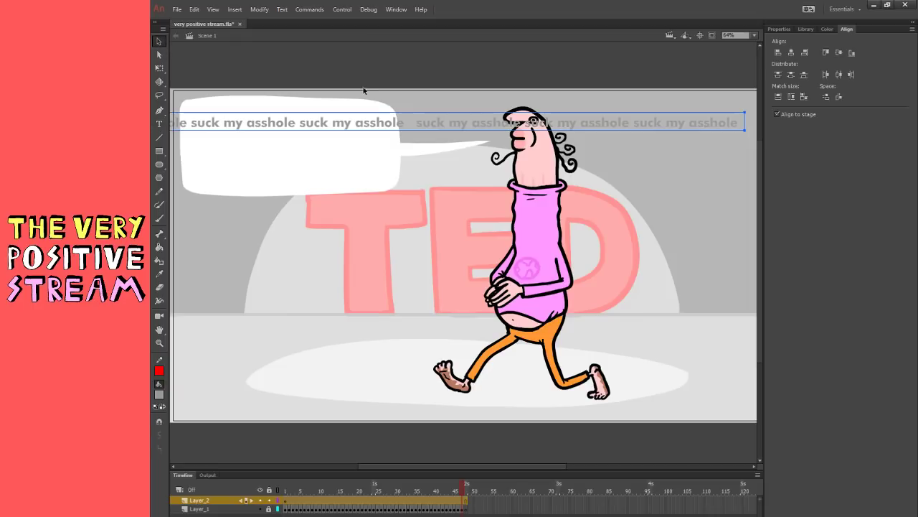
- Resize and reposition the text box so the repeated text wraps across the speech bubble's width
{"action": "left_click_drag", "start_coordinate": [744, 114], "coordinate": [413, 115]}
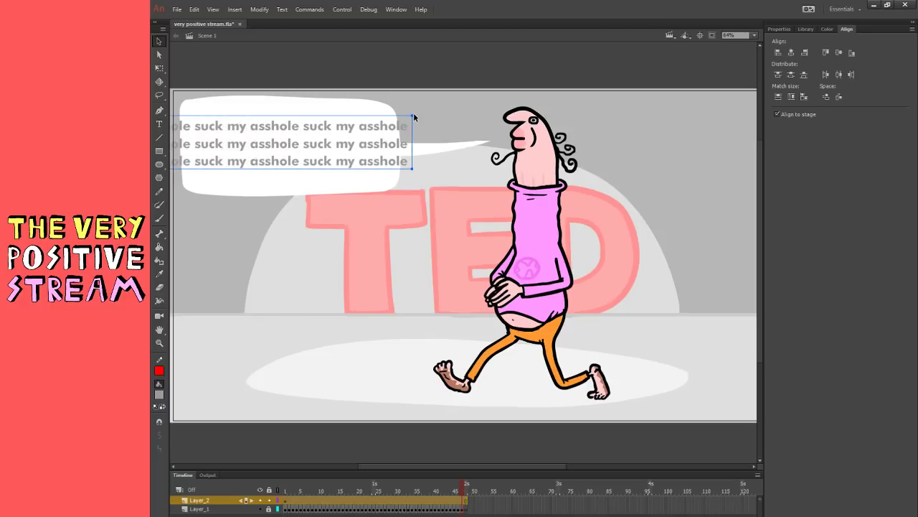
{"action": "left_click", "coordinate": [415, 113]}
{"action": "left_click", "coordinate": [399, 149]}
{"action": "left_click_drag", "start_coordinate": [411, 124], "coordinate": [326, 127]}
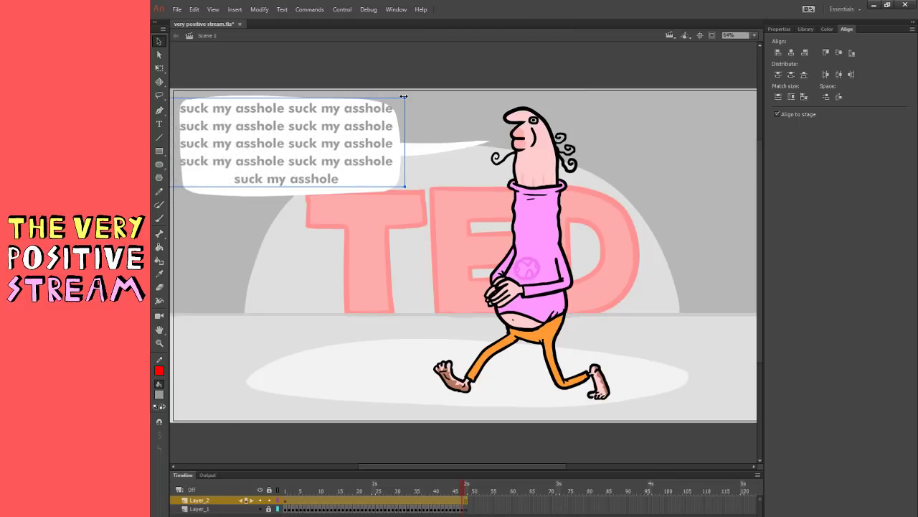
{"action": "left_click_drag", "start_coordinate": [402, 98], "coordinate": [344, 105]}
{"action": "mouse_move", "coordinate": [312, 136]}
{"action": "left_mouse_down"}
{"action": "mouse_move", "coordinate": [354, 136]}
{"action": "mouse_move", "coordinate": [327, 141]}
{"action": "left_mouse_up"}
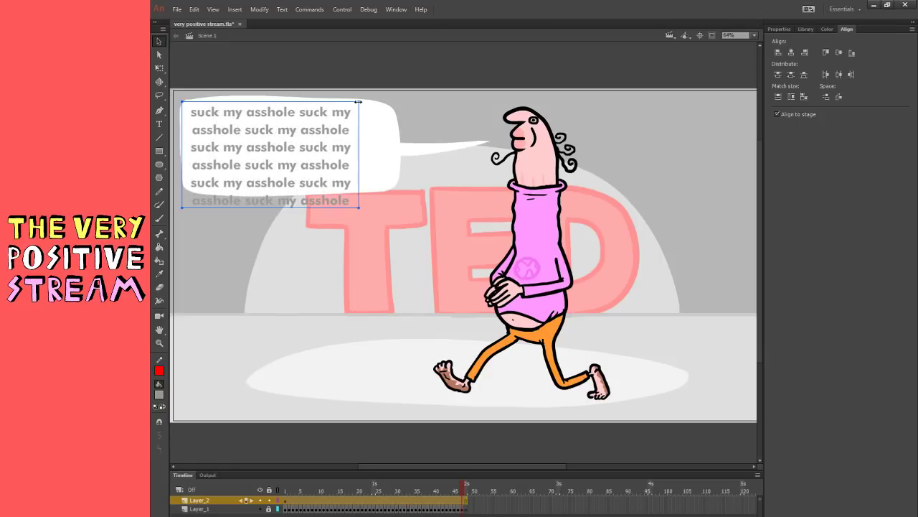
{"action": "left_click_drag", "start_coordinate": [358, 102], "coordinate": [396, 105]}
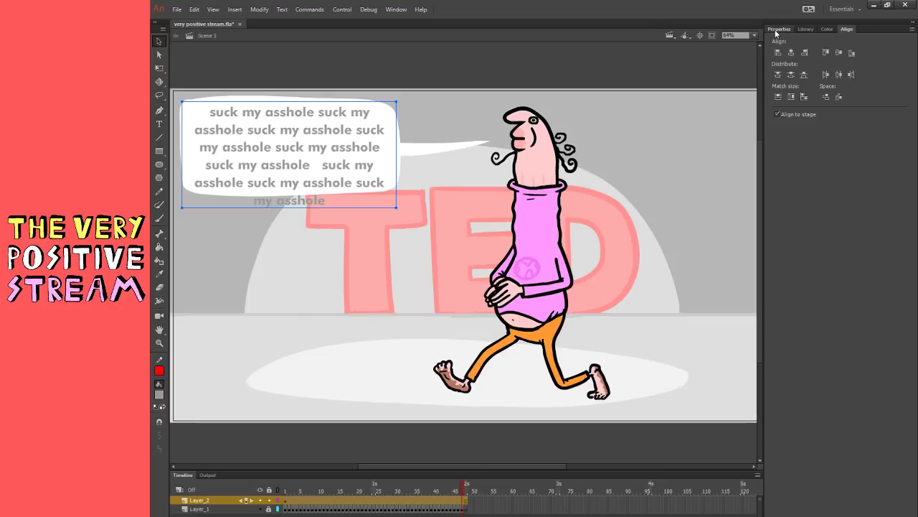
- Set the bubble text's font size to 41 pt and narrow its text box slightly
{"action": "left_click", "coordinate": [777, 30]}
{"action": "left_click", "coordinate": [812, 147]}
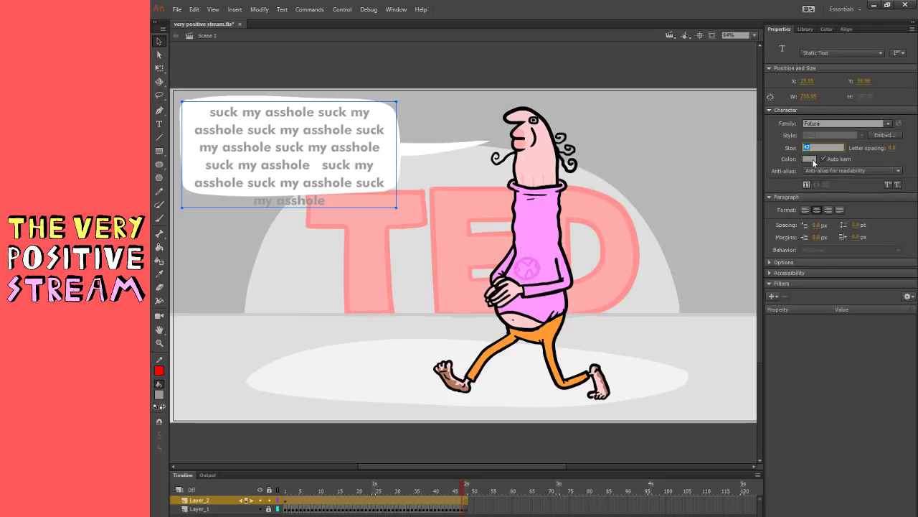
{"action": "type", "text": "41"}
{"action": "key", "text": "Return"}
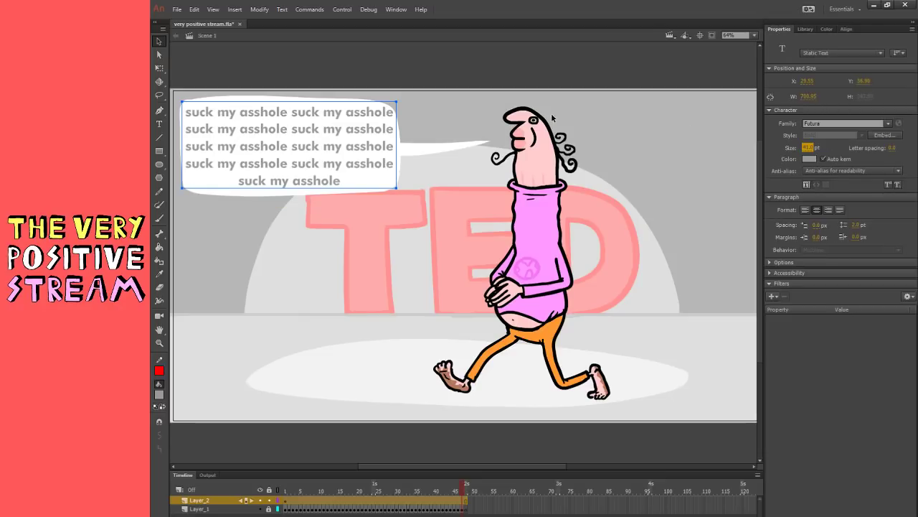
{"action": "left_click_drag", "start_coordinate": [396, 104], "coordinate": [391, 105]}
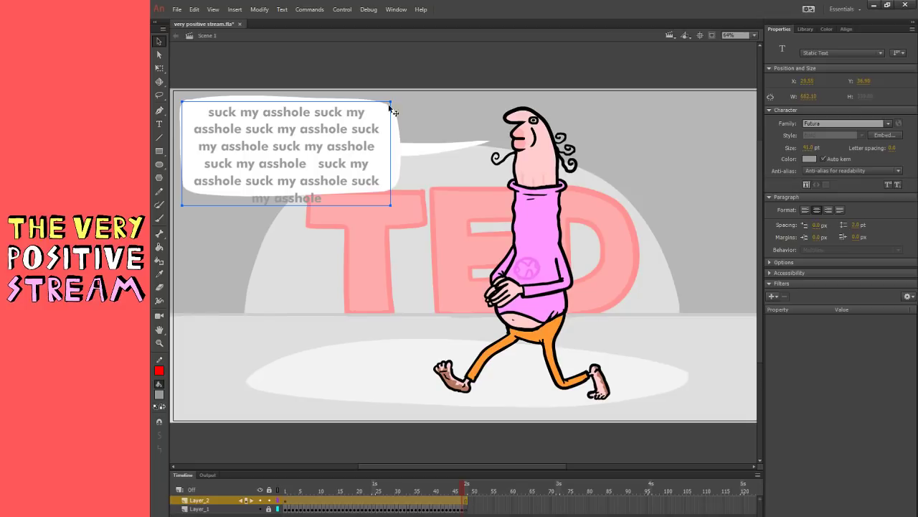
- Set the bubble text's font size to 40 pt and shift the text slightly down and right to center it
{"action": "left_click", "coordinate": [805, 147]}
{"action": "type", "text": "19"}
{"action": "key", "text": "Return"}
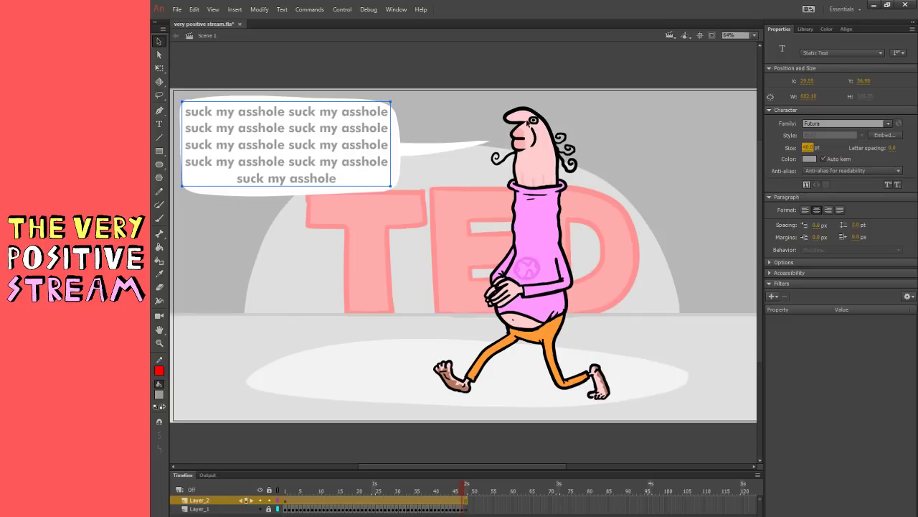
{"action": "left_click_drag", "start_coordinate": [333, 167], "coordinate": [337, 170]}
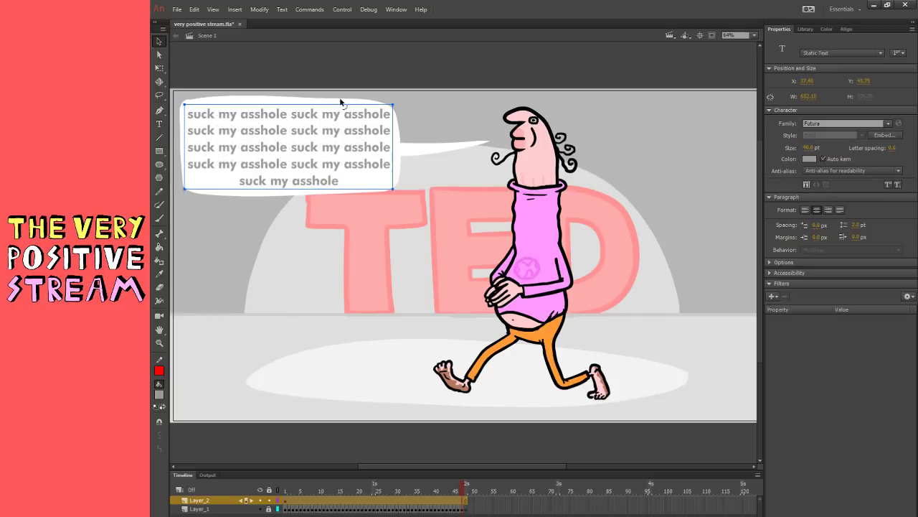
- Nudge the text slightly up and left within the speech bubble and deselect it
{"action": "left_click", "coordinate": [339, 74]}
{"action": "left_click", "coordinate": [323, 122]}
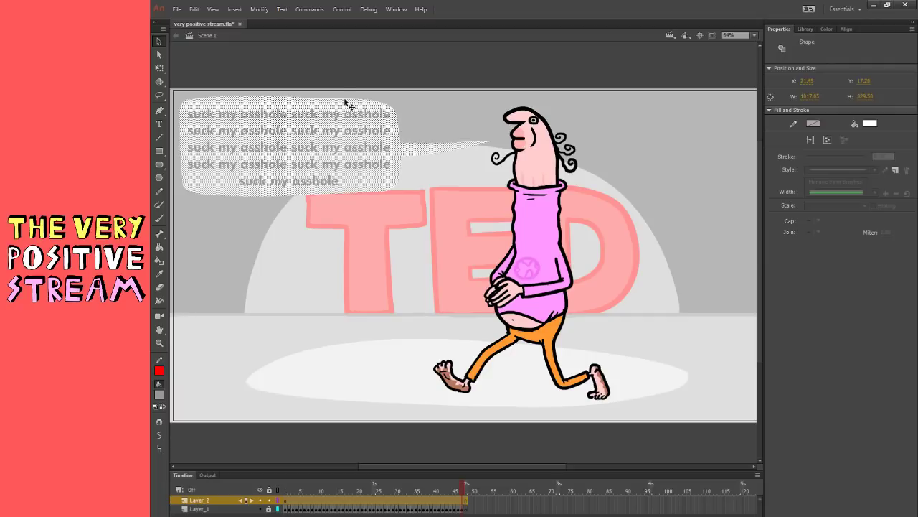
{"action": "key", "text": "ctrl+z"}
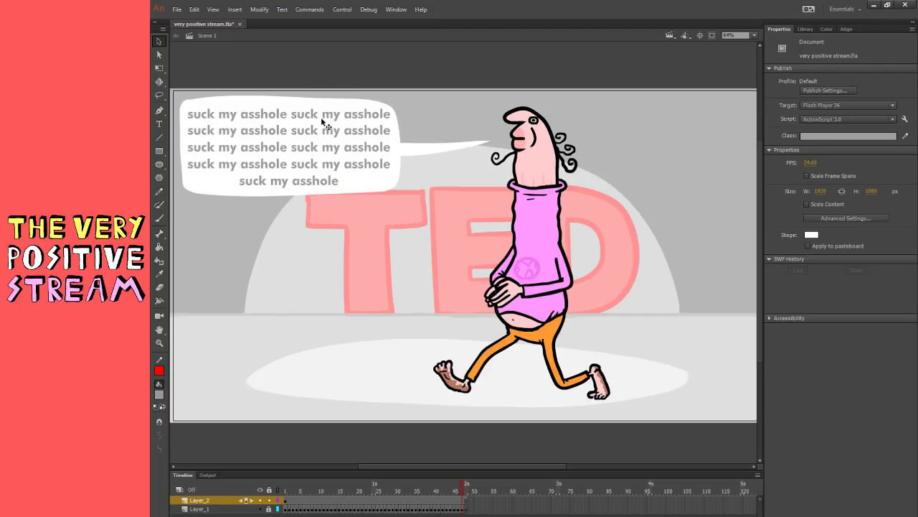
{"action": "key", "text": "ctrl+z"}
{"action": "key", "text": "Up"}
{"action": "key", "text": "Left"}
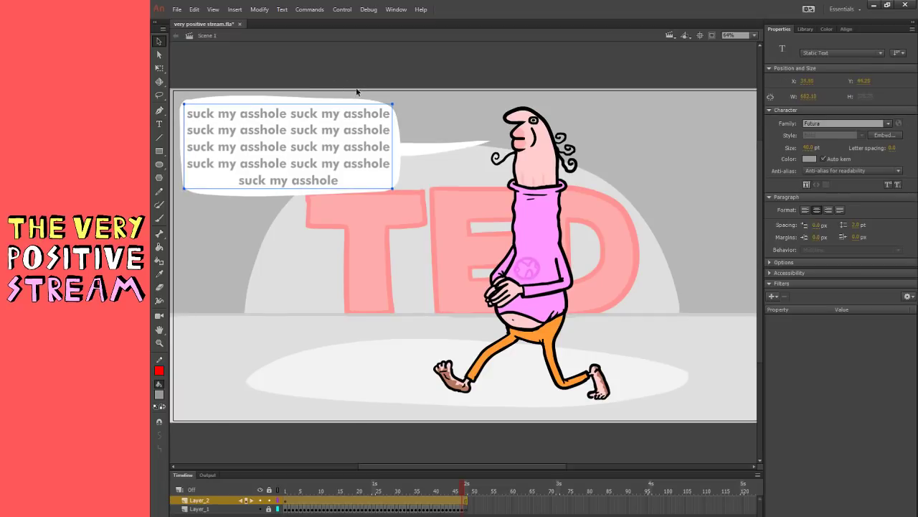
{"action": "left_click", "coordinate": [382, 58]}
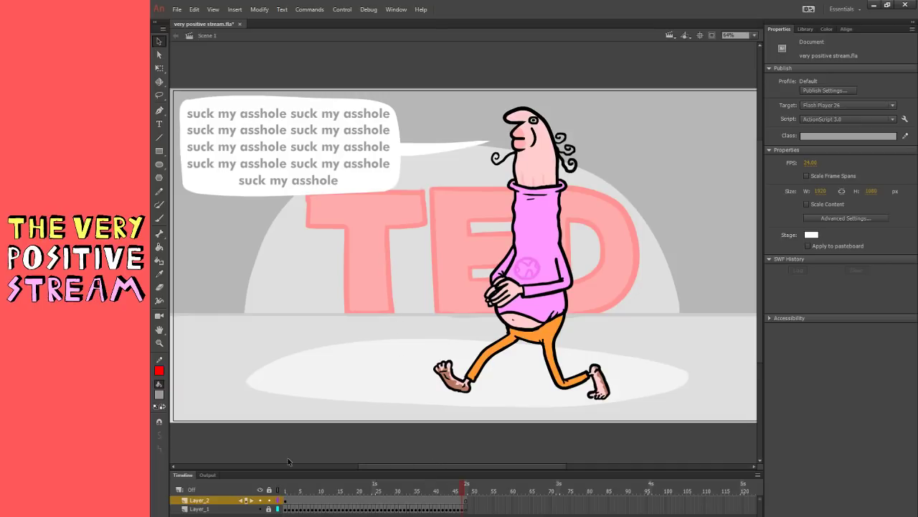
- Group the speech bubble with its text and move the group in place onto Layer_1, deleting Layer_2
{"action": "key", "text": "ctrl+a"}
{"action": "key", "text": "ctrl+g"}
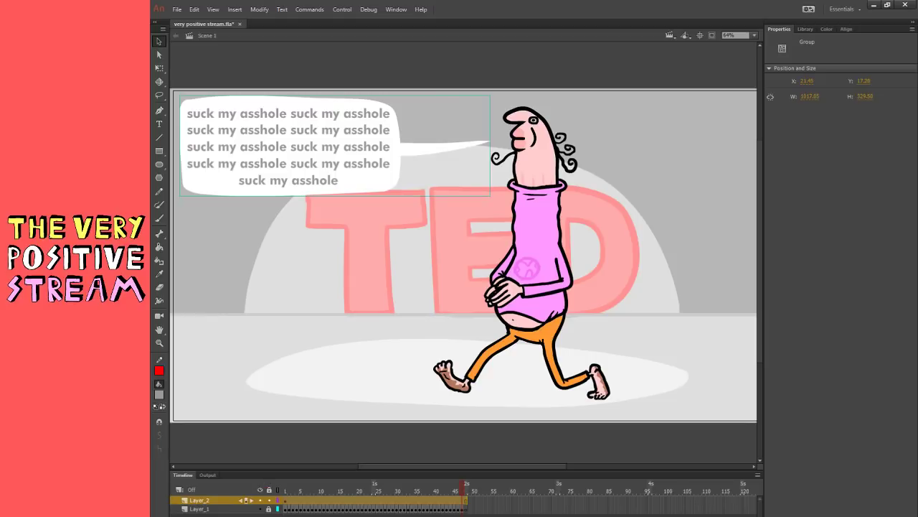
{"action": "key", "text": "Delete"}
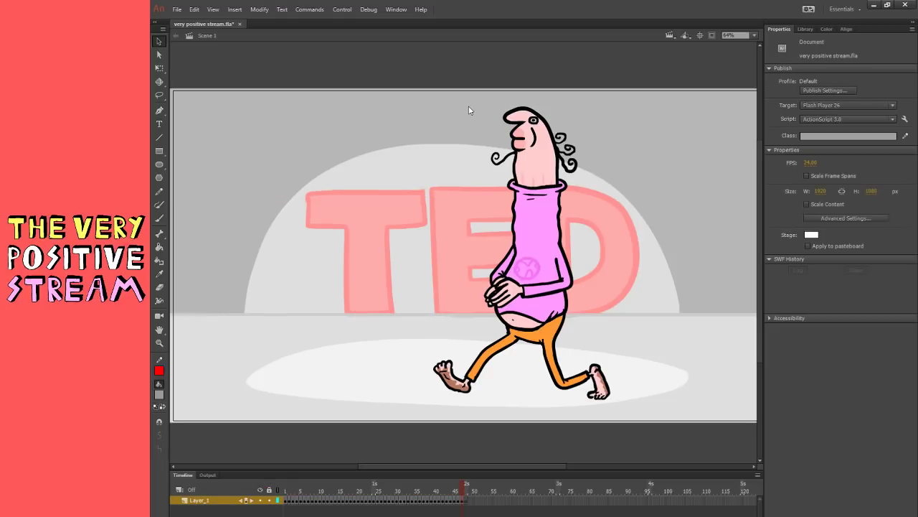
{"action": "key", "text": "ctrl+z"}
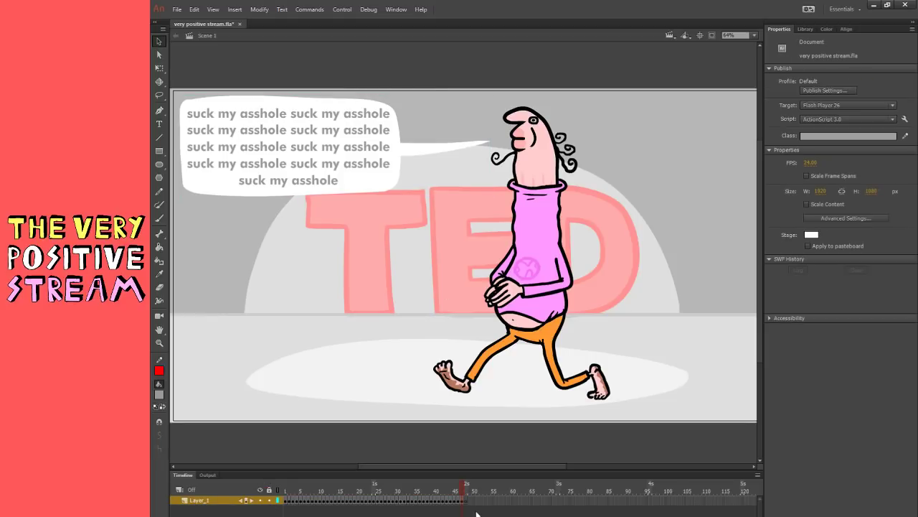
- Insert a blank keyframe on Layer_1 directly after the finished TED stage drawing
{"action": "left_click", "coordinate": [465, 500]}
{"action": "key", "text": "Delete"}
{"action": "left_click", "coordinate": [334, 330]}
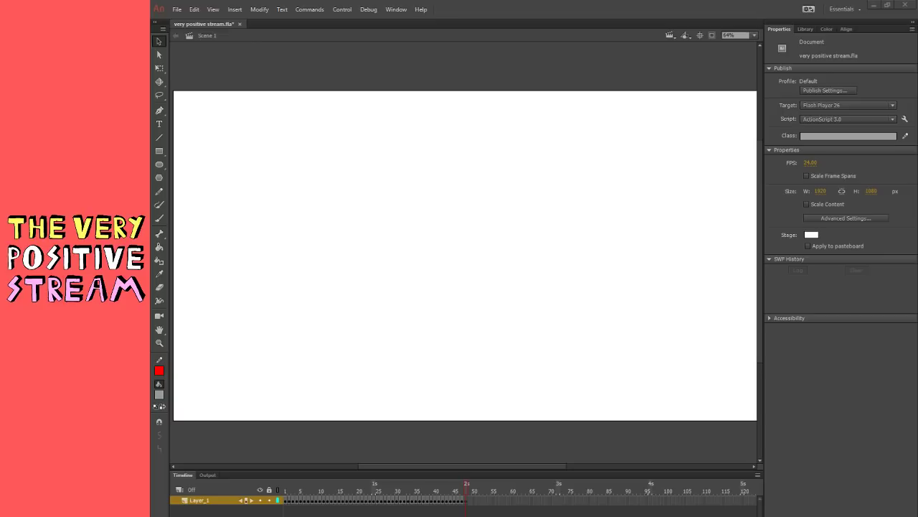
{"action": "key", "text": "ctrl+s"}
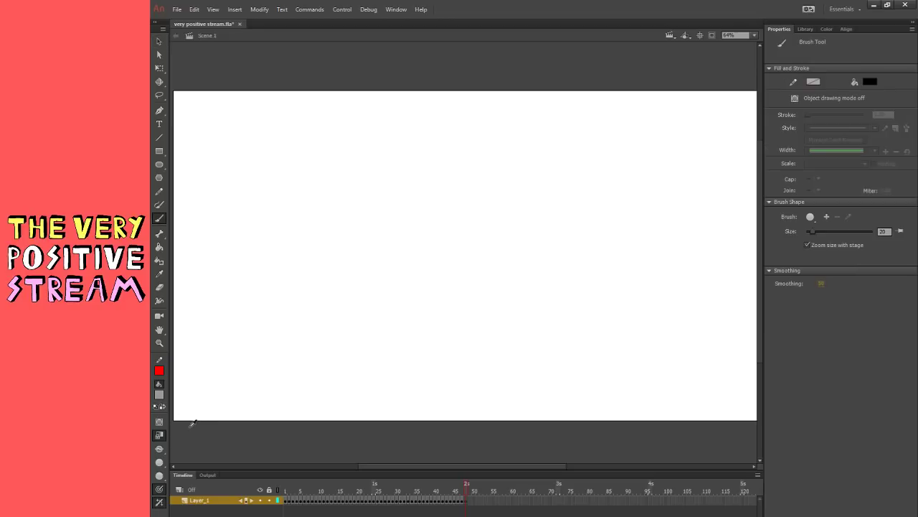
{"action": "left_click_drag", "start_coordinate": [374, 283], "coordinate": [530, 287]}
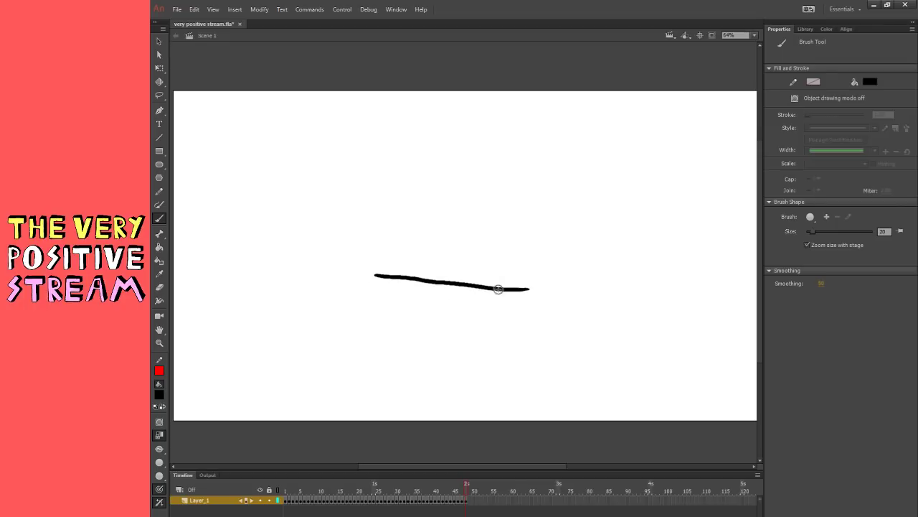
{"action": "key", "text": "ctrl+z"}
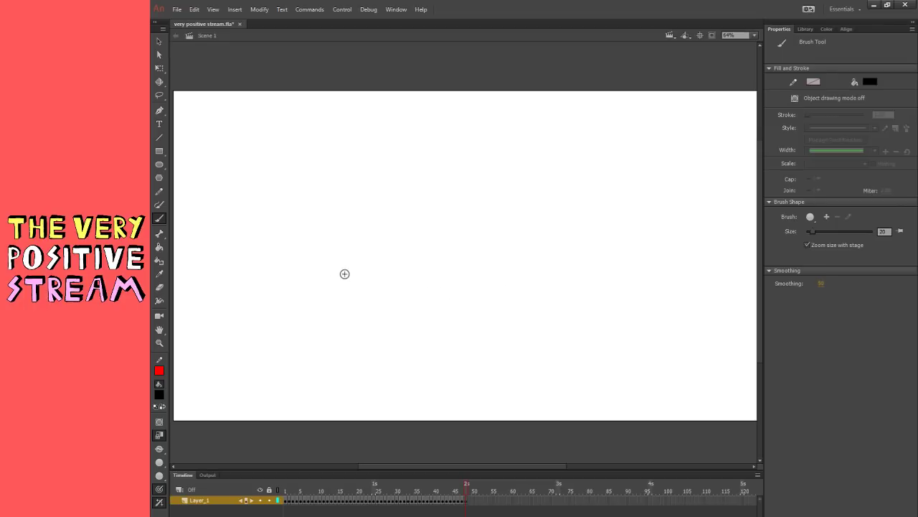
{"action": "left_click_drag", "start_coordinate": [355, 270], "coordinate": [508, 289]}
{"action": "key", "text": "ctrl+z"}
{"action": "left_click_drag", "start_coordinate": [351, 286], "coordinate": [536, 305]}
{"action": "key", "text": "ctrl+z"}
{"action": "mouse_move", "coordinate": [369, 201]}
{"action": "left_mouse_down"}
{"action": "mouse_move", "coordinate": [406, 266]}
{"action": "mouse_move", "coordinate": [406, 286]}
{"action": "left_mouse_up"}
{"action": "key", "text": "ctrl+z"}
{"action": "left_click_drag", "start_coordinate": [420, 205], "coordinate": [432, 276]}
{"action": "key", "text": "ctrl+z"}
- Brush the convertible's long diagonal side edge in black, continuing along a nearly level line towards the right side of the stage
{"action": "mouse_move", "coordinate": [307, 289]}
{"action": "left_mouse_down"}
{"action": "mouse_move", "coordinate": [570, 403]}
{"action": "mouse_move", "coordinate": [643, 389]}
{"action": "left_mouse_up"}
{"action": "key", "text": "ctrl+z"}
{"action": "left_click_drag", "start_coordinate": [568, 402], "coordinate": [752, 398]}
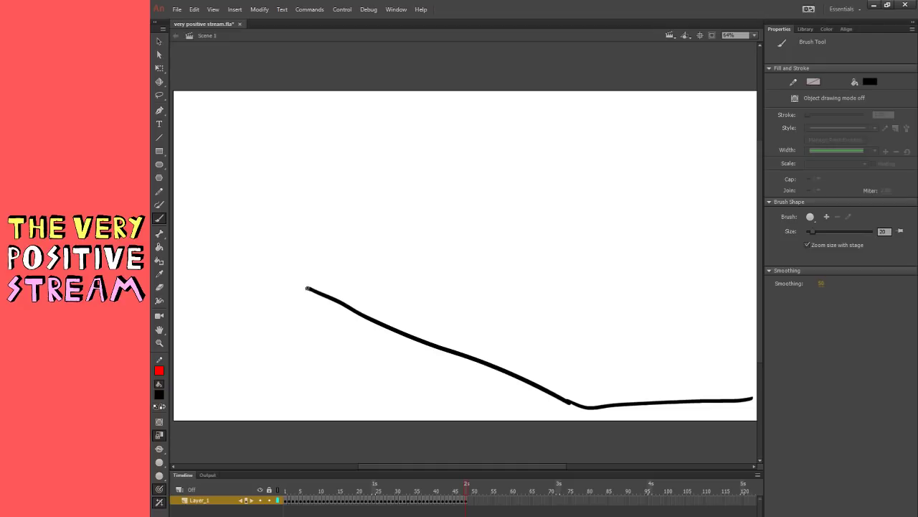
{"action": "left_click_drag", "start_coordinate": [217, 241], "coordinate": [305, 287]}
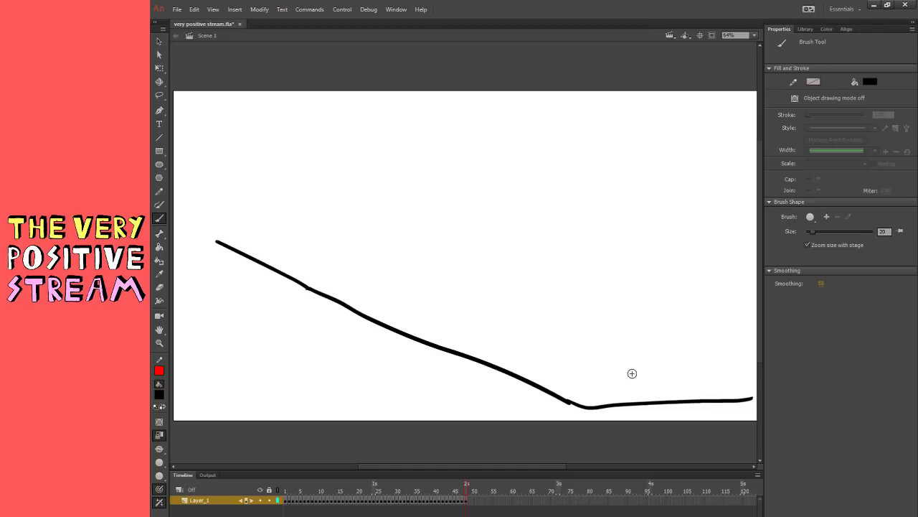
- Draw the windscreen frame with a double outline above the level line and add a slanted double side post
{"action": "mouse_move", "coordinate": [589, 405]}
{"action": "left_mouse_down"}
{"action": "mouse_move", "coordinate": [584, 322]}
{"action": "mouse_move", "coordinate": [755, 280]}
{"action": "left_mouse_up"}
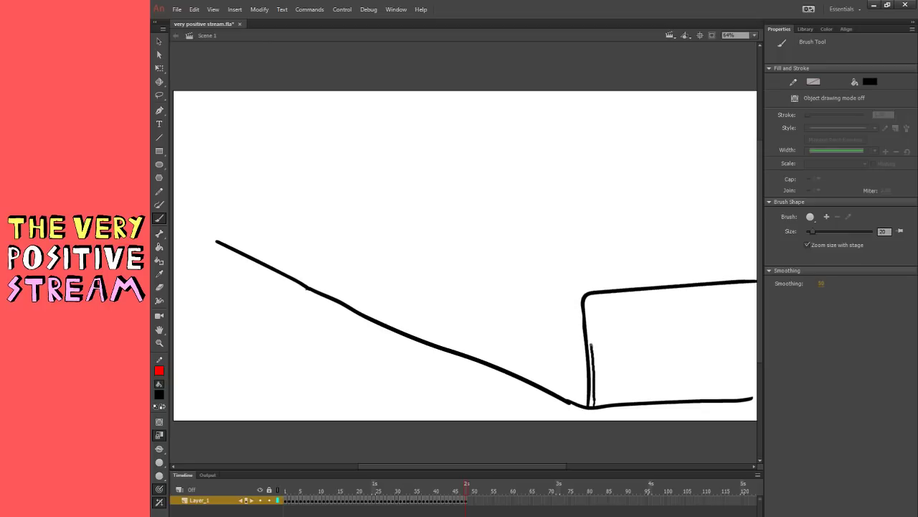
{"action": "mouse_move", "coordinate": [587, 299]}
{"action": "left_mouse_down"}
{"action": "mouse_move", "coordinate": [596, 411]}
{"action": "mouse_move", "coordinate": [590, 300]}
{"action": "mouse_move", "coordinate": [754, 290]}
{"action": "left_mouse_up"}
{"action": "key", "text": "ctrl+z"}
{"action": "key", "text": "ctrl+z"}
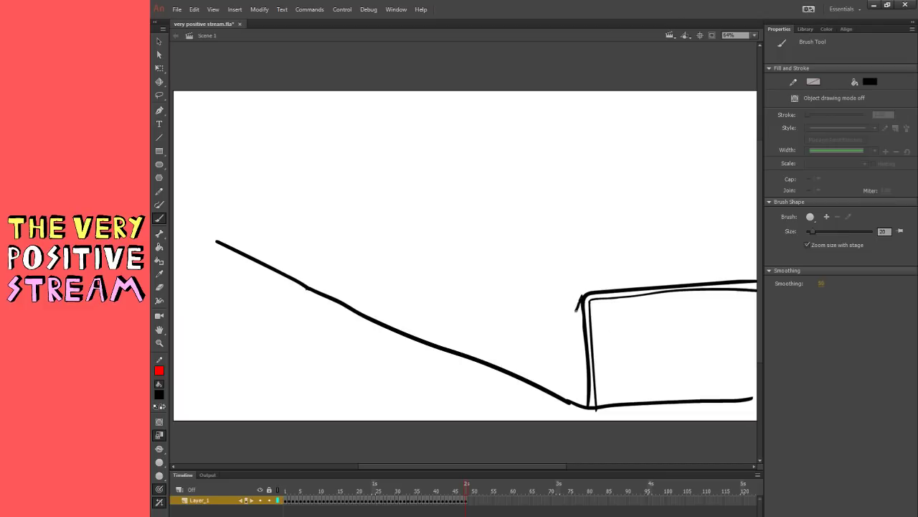
{"action": "left_click_drag", "start_coordinate": [582, 297], "coordinate": [549, 391]}
{"action": "left_click_drag", "start_coordinate": [582, 301], "coordinate": [551, 391]}
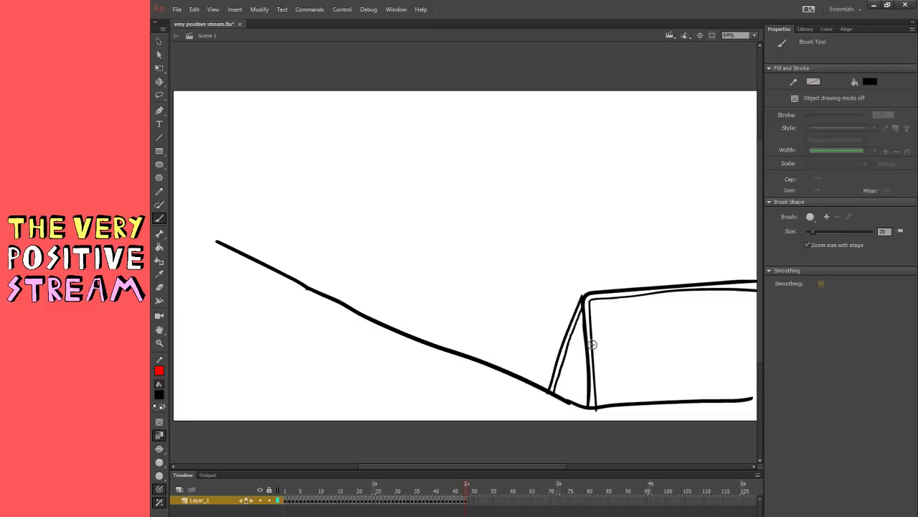
- Draw the far side edge of the car body and a rear edge curving round from the near side
{"action": "left_click_drag", "start_coordinate": [675, 279], "coordinate": [574, 238]}
{"action": "key", "text": "ctrl+z"}
{"action": "left_click_drag", "start_coordinate": [688, 277], "coordinate": [413, 181]}
{"action": "mouse_move", "coordinate": [217, 240]}
{"action": "left_mouse_down"}
{"action": "mouse_move", "coordinate": [273, 205]}
{"action": "mouse_move", "coordinate": [408, 184]}
{"action": "left_mouse_up"}
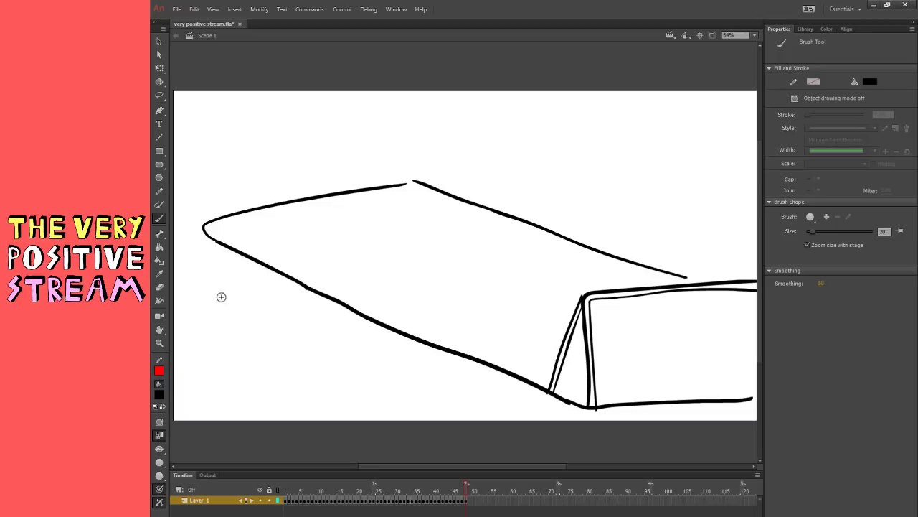
- Erase the car's rear edge and redraw it slightly higher and wider, joining it to the far side edge with rounded corners
{"action": "key", "text": "e"}
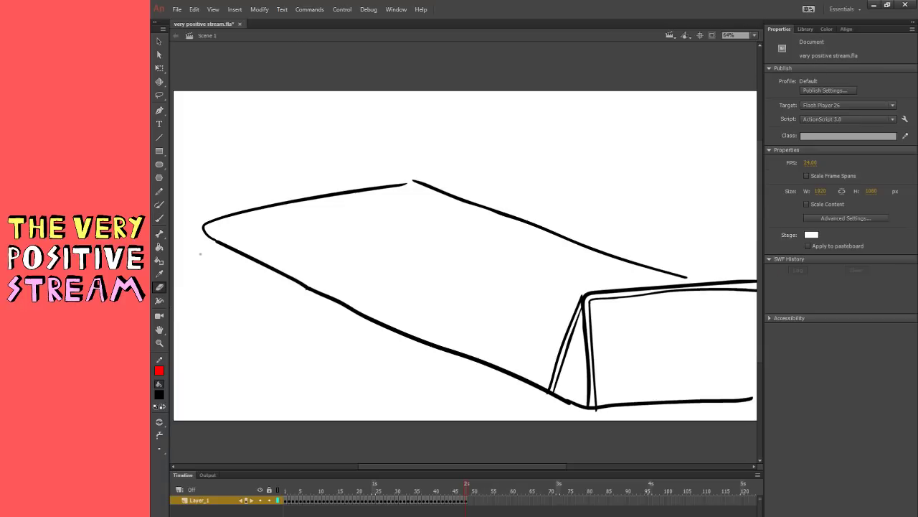
{"action": "left_click", "coordinate": [161, 449]}
{"action": "left_click", "coordinate": [188, 448]}
{"action": "left_click_drag", "start_coordinate": [204, 223], "coordinate": [420, 183]}
{"action": "key", "text": "b"}
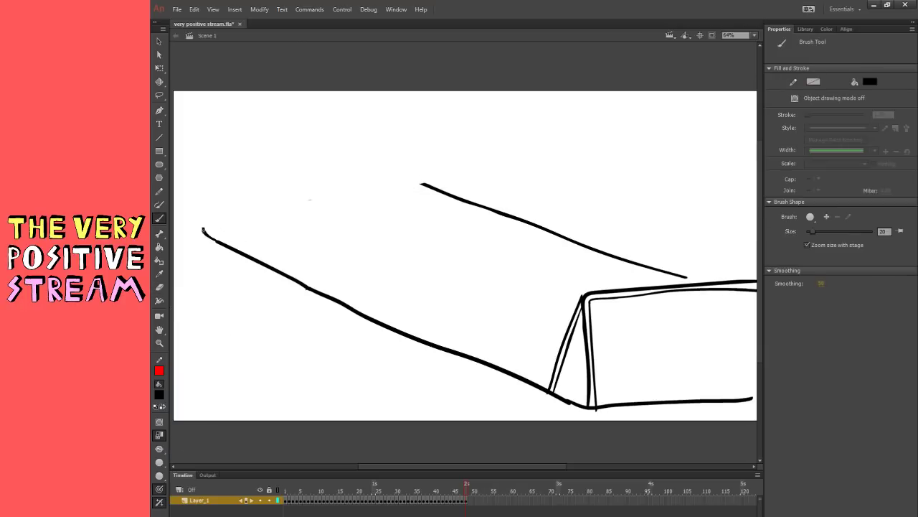
{"action": "key", "text": "ctrl+z"}
{"action": "mouse_move", "coordinate": [194, 220]}
{"action": "left_mouse_down"}
{"action": "mouse_move", "coordinate": [209, 240]}
{"action": "mouse_move", "coordinate": [301, 190]}
{"action": "mouse_move", "coordinate": [412, 173]}
{"action": "left_mouse_up"}
{"action": "key", "text": "ctrl+z"}
{"action": "key", "text": "ctrl+z"}
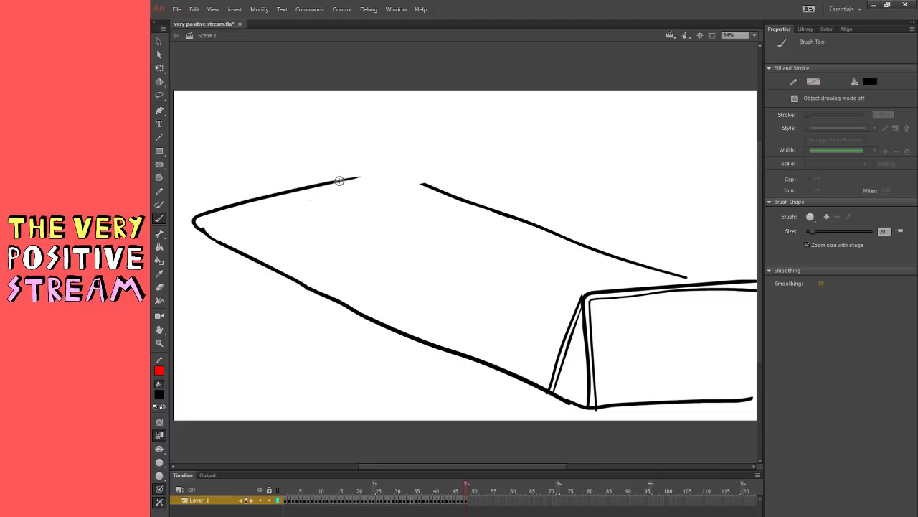
{"action": "mouse_move", "coordinate": [340, 182]}
{"action": "left_mouse_down"}
{"action": "mouse_move", "coordinate": [409, 174]}
{"action": "mouse_move", "coordinate": [430, 186]}
{"action": "mouse_move", "coordinate": [398, 172]}
{"action": "mouse_move", "coordinate": [358, 177]}
{"action": "left_mouse_up"}
{"action": "key", "text": "ctrl+z"}
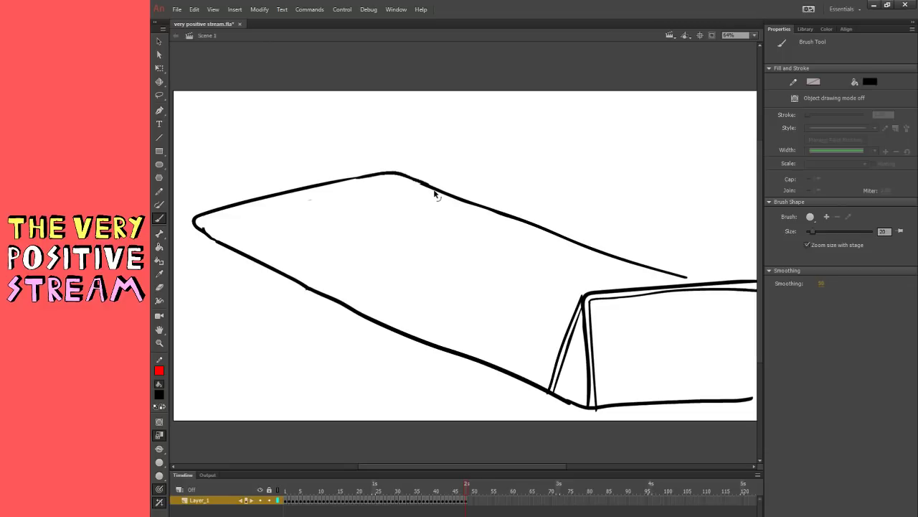
{"action": "key", "text": "ctrl+z"}
{"action": "mouse_move", "coordinate": [435, 189]}
{"action": "left_mouse_down"}
{"action": "mouse_move", "coordinate": [394, 173]}
{"action": "mouse_move", "coordinate": [430, 188]}
{"action": "mouse_move", "coordinate": [423, 185]}
{"action": "left_mouse_up"}
{"action": "key", "text": "ctrl+z"}
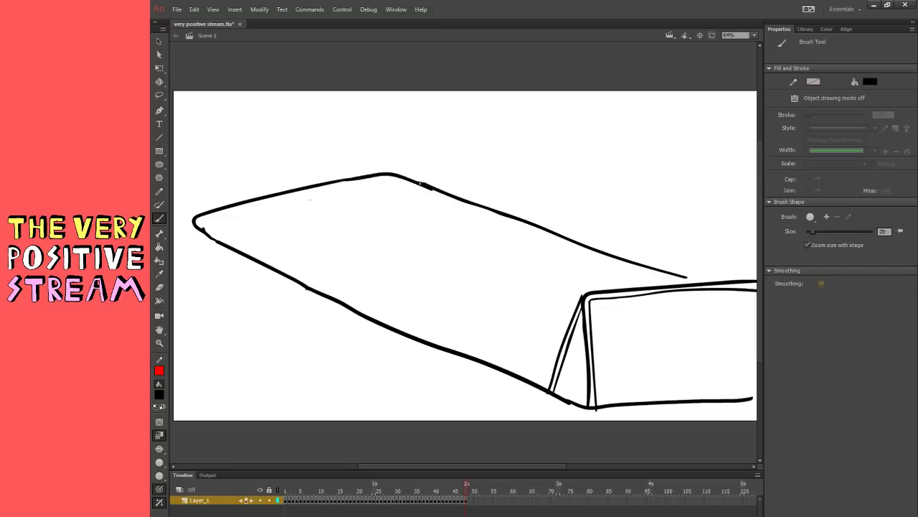
{"action": "key", "text": "e"}
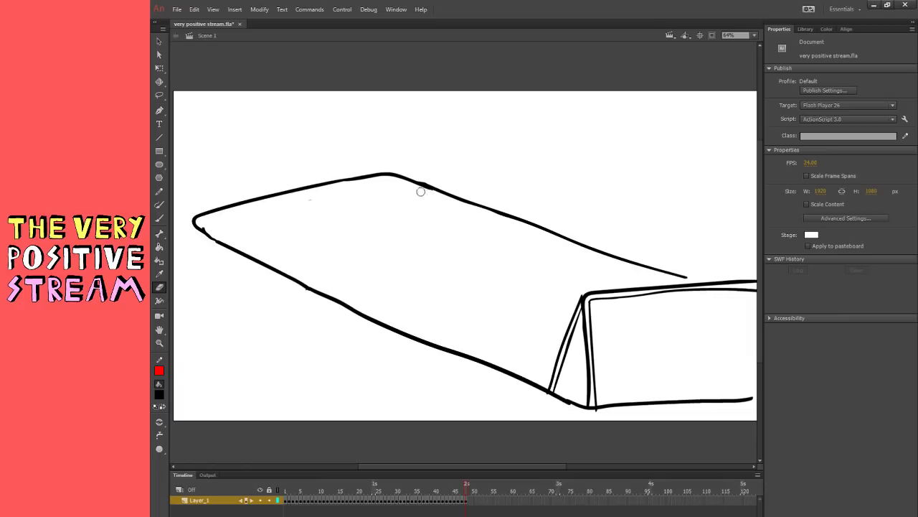
{"action": "key", "text": "b"}
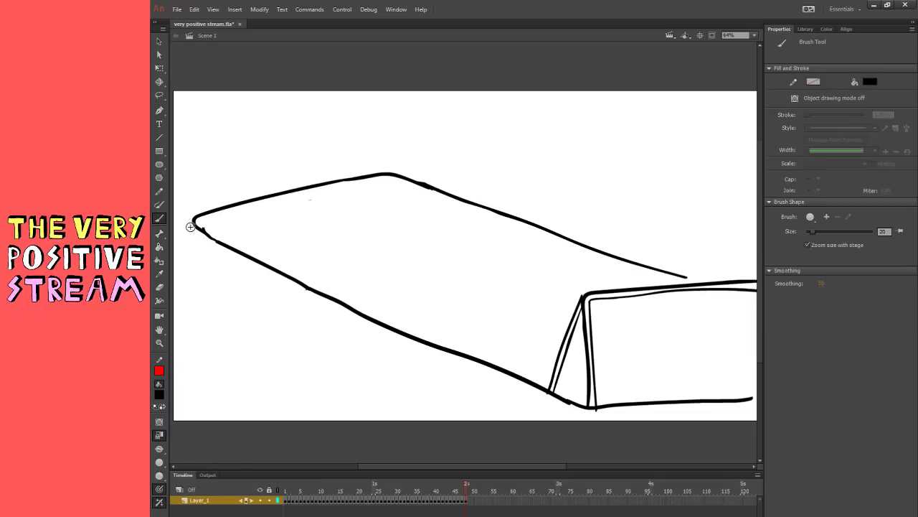
- Draw the near side of the body with its rear corner, door line, underside and wheel arch
{"action": "mouse_move", "coordinate": [191, 227]}
{"action": "left_mouse_down"}
{"action": "mouse_move", "coordinate": [192, 262]}
{"action": "mouse_move", "coordinate": [222, 282]}
{"action": "left_mouse_up"}
{"action": "mouse_move", "coordinate": [431, 346]}
{"action": "left_mouse_down"}
{"action": "mouse_move", "coordinate": [426, 395]}
{"action": "mouse_move", "coordinate": [380, 417]}
{"action": "mouse_move", "coordinate": [343, 401]}
{"action": "left_mouse_up"}
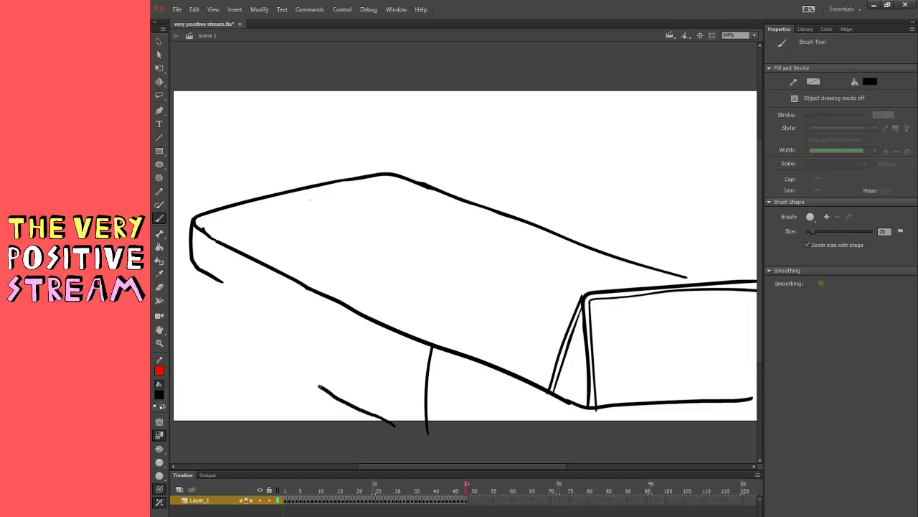
{"action": "mouse_move", "coordinate": [293, 367]}
{"action": "left_mouse_down"}
{"action": "mouse_move", "coordinate": [283, 320]}
{"action": "mouse_move", "coordinate": [214, 276]}
{"action": "mouse_move", "coordinate": [221, 321]}
{"action": "mouse_move", "coordinate": [285, 353]}
{"action": "left_mouse_up"}
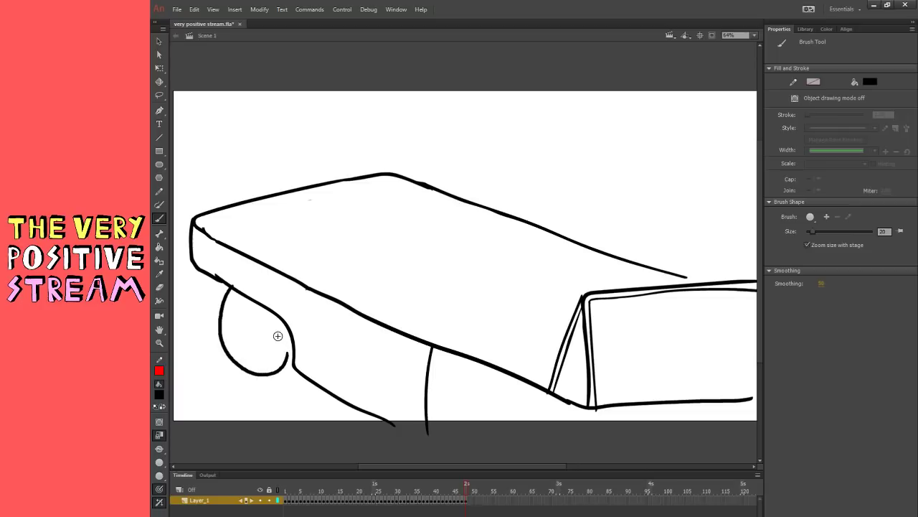
- Redraw the rear wheel as a larger oval beneath the wheel arch and add its inner curves and a short line behind it
{"action": "key", "text": "ctrl+z"}
{"action": "mouse_move", "coordinate": [231, 289]}
{"action": "left_mouse_down"}
{"action": "mouse_move", "coordinate": [222, 314]}
{"action": "mouse_move", "coordinate": [294, 350]}
{"action": "left_mouse_up"}
{"action": "key", "text": "ctrl+z"}
{"action": "key", "text": "ctrl+z"}
{"action": "left_click_drag", "start_coordinate": [231, 288], "coordinate": [291, 353]}
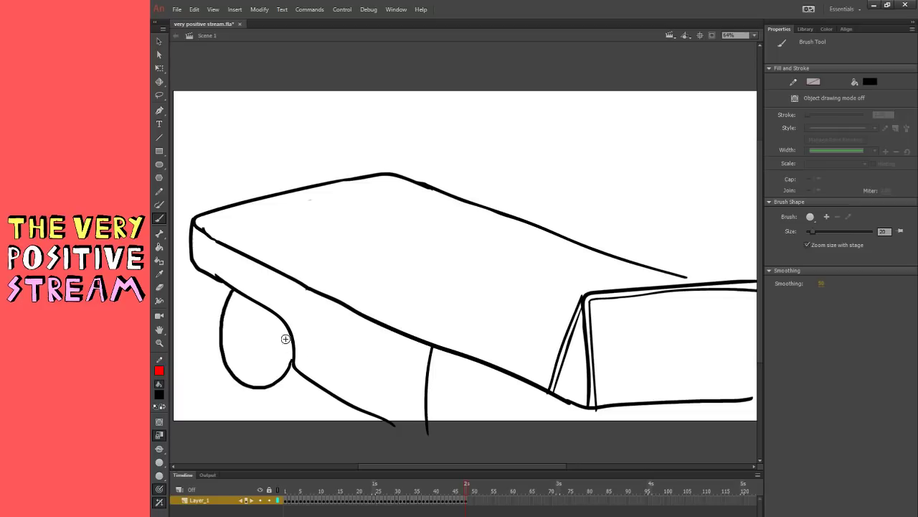
{"action": "mouse_move", "coordinate": [244, 299]}
{"action": "left_mouse_down"}
{"action": "mouse_move", "coordinate": [268, 345]}
{"action": "mouse_move", "coordinate": [261, 334]}
{"action": "left_mouse_up"}
{"action": "left_click_drag", "start_coordinate": [215, 276], "coordinate": [226, 294]}
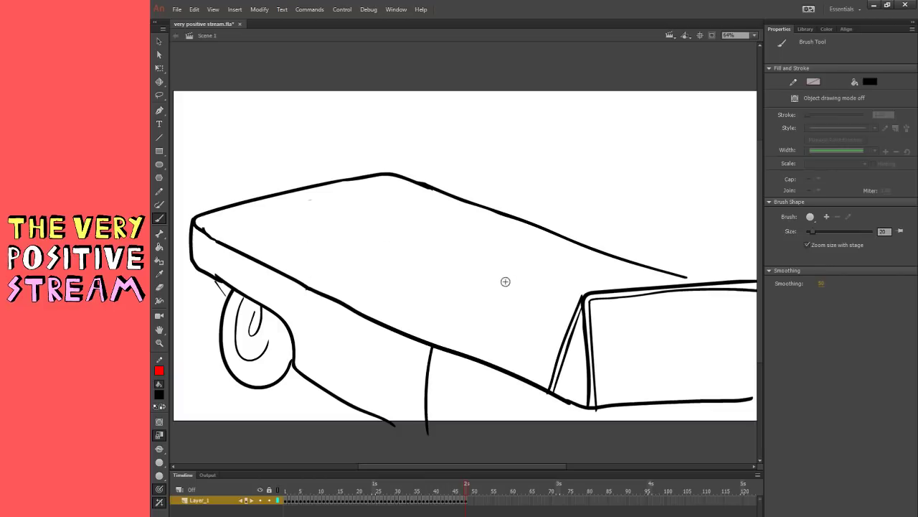
- Draw the upright front seat with an inner contour, and an arched line running from it to the windscreen frame
{"action": "left_click_drag", "start_coordinate": [678, 276], "coordinate": [695, 280]}
{"action": "mouse_move", "coordinate": [435, 346]}
{"action": "left_mouse_down"}
{"action": "mouse_move", "coordinate": [412, 272]}
{"action": "mouse_move", "coordinate": [396, 327]}
{"action": "left_mouse_up"}
{"action": "left_click_drag", "start_coordinate": [427, 270], "coordinate": [404, 321]}
{"action": "mouse_move", "coordinate": [427, 272]}
{"action": "left_mouse_down"}
{"action": "mouse_move", "coordinate": [403, 320]}
{"action": "mouse_move", "coordinate": [518, 311]}
{"action": "mouse_move", "coordinate": [559, 352]}
{"action": "left_mouse_up"}
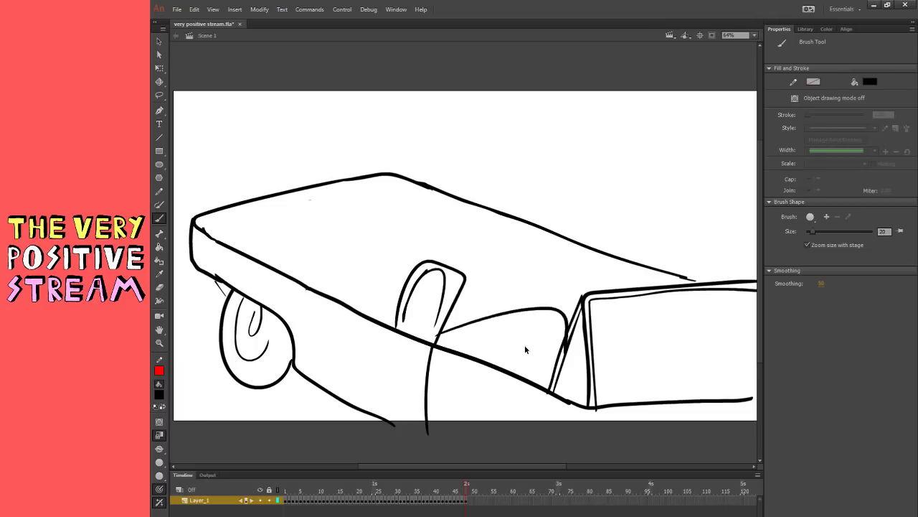
{"action": "key", "text": "ctrl+z"}
{"action": "left_click_drag", "start_coordinate": [447, 318], "coordinate": [581, 334]}
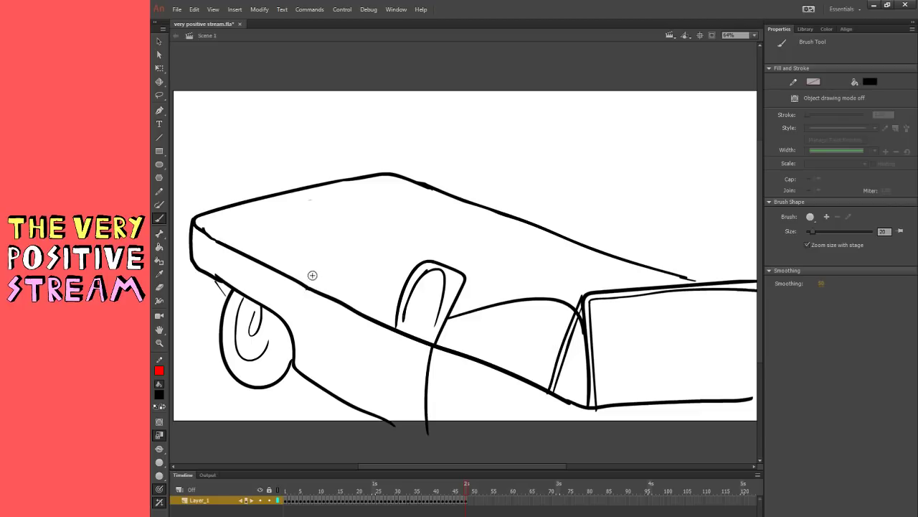
- Draw the rear seat back with inner contour and side curves, and a straight interior line from the front seat towards the far side
{"action": "mouse_move", "coordinate": [312, 284]}
{"action": "left_mouse_down"}
{"action": "mouse_move", "coordinate": [421, 224]}
{"action": "mouse_move", "coordinate": [491, 212]}
{"action": "mouse_move", "coordinate": [514, 251]}
{"action": "left_mouse_up"}
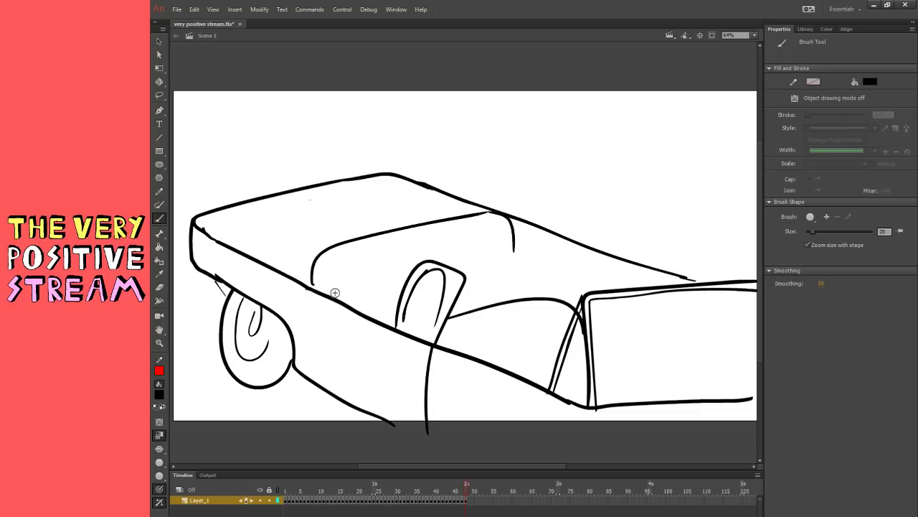
{"action": "left_click_drag", "start_coordinate": [327, 282], "coordinate": [509, 231]}
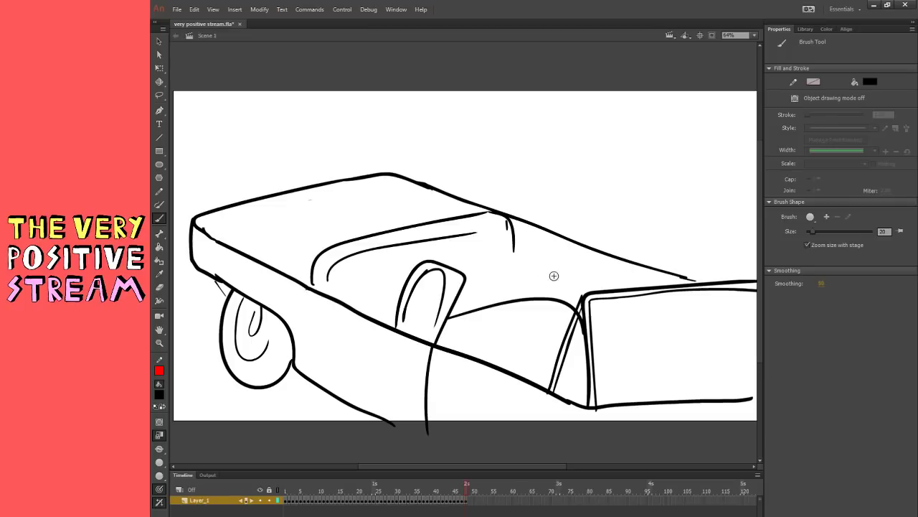
{"action": "left_click_drag", "start_coordinate": [454, 317], "coordinate": [642, 273]}
{"action": "left_click_drag", "start_coordinate": [517, 222], "coordinate": [533, 284]}
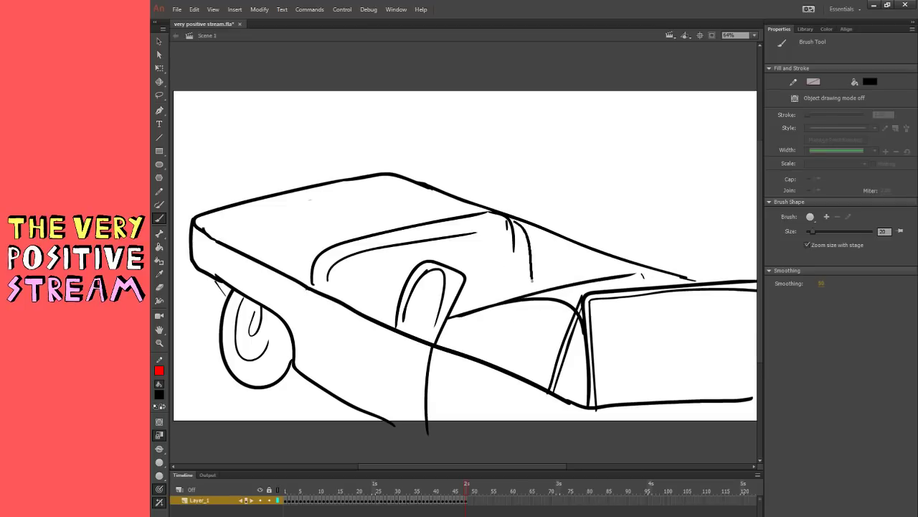
- Add short seam marks to the rear seat, an inner line along the far trunk edge and a tall antenna
{"action": "left_click_drag", "start_coordinate": [334, 271], "coordinate": [332, 290]}
{"action": "left_click_drag", "start_coordinate": [338, 241], "coordinate": [352, 246]}
{"action": "left_click_drag", "start_coordinate": [380, 233], "coordinate": [438, 236]}
{"action": "mouse_move", "coordinate": [366, 176]}
{"action": "left_mouse_down"}
{"action": "mouse_move", "coordinate": [487, 213]}
{"action": "mouse_move", "coordinate": [448, 200]}
{"action": "mouse_move", "coordinate": [449, 115]}
{"action": "left_mouse_up"}
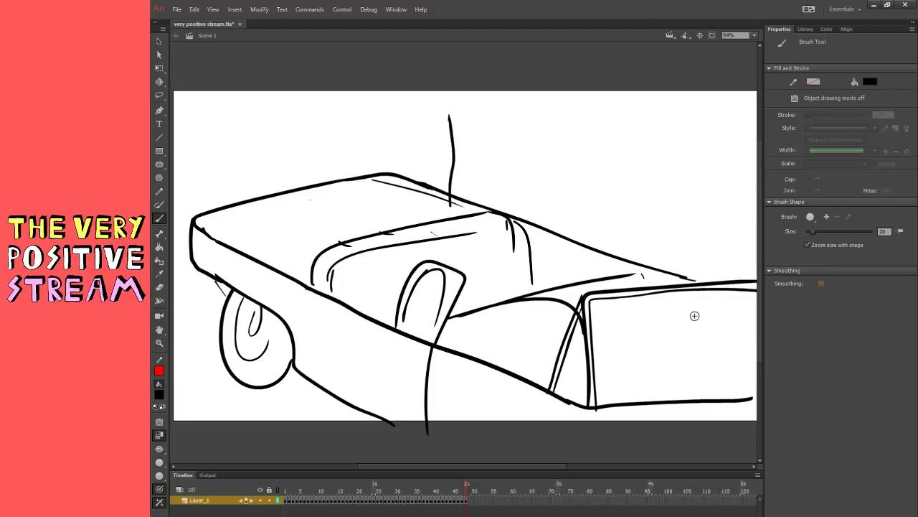
- Draw the driver's head inside the windscreen frame with eyes, nose, mouth and neck
{"action": "mouse_move", "coordinate": [662, 322]}
{"action": "left_mouse_down"}
{"action": "mouse_move", "coordinate": [733, 336]}
{"action": "mouse_move", "coordinate": [730, 282]}
{"action": "left_mouse_up"}
{"action": "mouse_move", "coordinate": [663, 294]}
{"action": "left_mouse_down"}
{"action": "mouse_move", "coordinate": [666, 335]}
{"action": "mouse_move", "coordinate": [674, 307]}
{"action": "mouse_move", "coordinate": [696, 304]}
{"action": "left_mouse_up"}
{"action": "mouse_move", "coordinate": [702, 304]}
{"action": "left_mouse_down"}
{"action": "mouse_move", "coordinate": [723, 303]}
{"action": "mouse_move", "coordinate": [686, 307]}
{"action": "left_mouse_up"}
{"action": "left_click_drag", "start_coordinate": [707, 306], "coordinate": [709, 337]}
{"action": "mouse_move", "coordinate": [699, 341]}
{"action": "left_mouse_down"}
{"action": "mouse_move", "coordinate": [682, 360]}
{"action": "mouse_move", "coordinate": [716, 367]}
{"action": "left_mouse_up"}
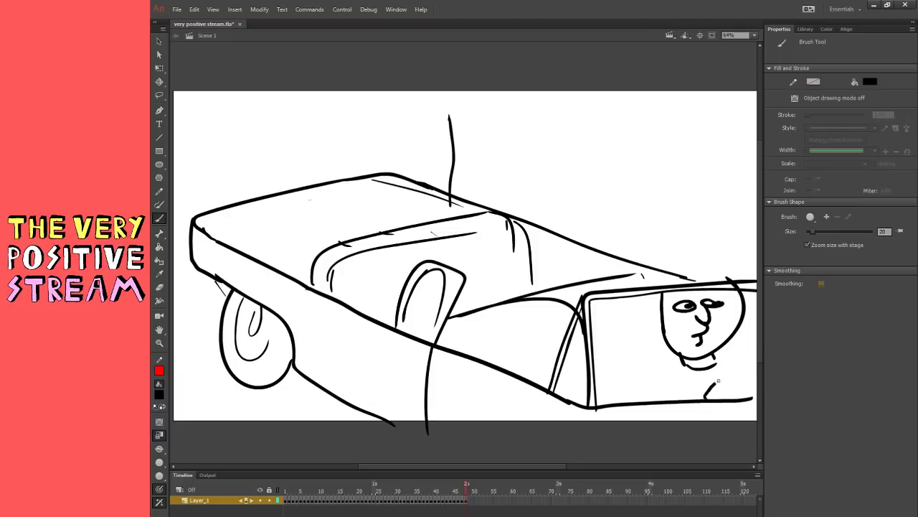
- Draw the steering wheel and the driver's collar, jacket, arms and hands gripping the wheel
{"action": "left_click_drag", "start_coordinate": [706, 399], "coordinate": [756, 369]}
{"action": "mouse_move", "coordinate": [683, 364]}
{"action": "left_mouse_down"}
{"action": "mouse_move", "coordinate": [712, 361]}
{"action": "mouse_move", "coordinate": [660, 396]}
{"action": "left_mouse_up"}
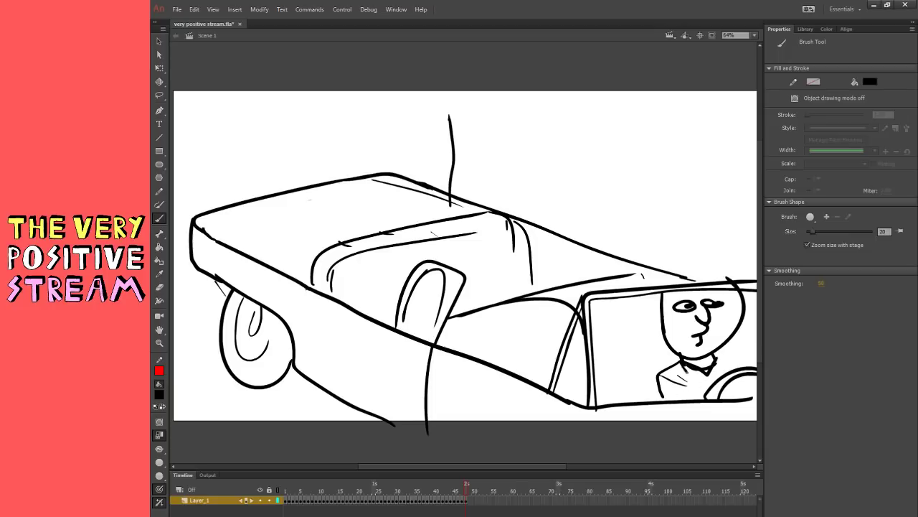
{"action": "left_click_drag", "start_coordinate": [683, 366], "coordinate": [709, 392]}
{"action": "mouse_move", "coordinate": [716, 360]}
{"action": "left_mouse_down"}
{"action": "mouse_move", "coordinate": [707, 383]}
{"action": "mouse_move", "coordinate": [711, 370]}
{"action": "mouse_move", "coordinate": [748, 360]}
{"action": "mouse_move", "coordinate": [708, 394]}
{"action": "mouse_move", "coordinate": [733, 381]}
{"action": "left_mouse_up"}
{"action": "key", "text": "ctrl+z"}
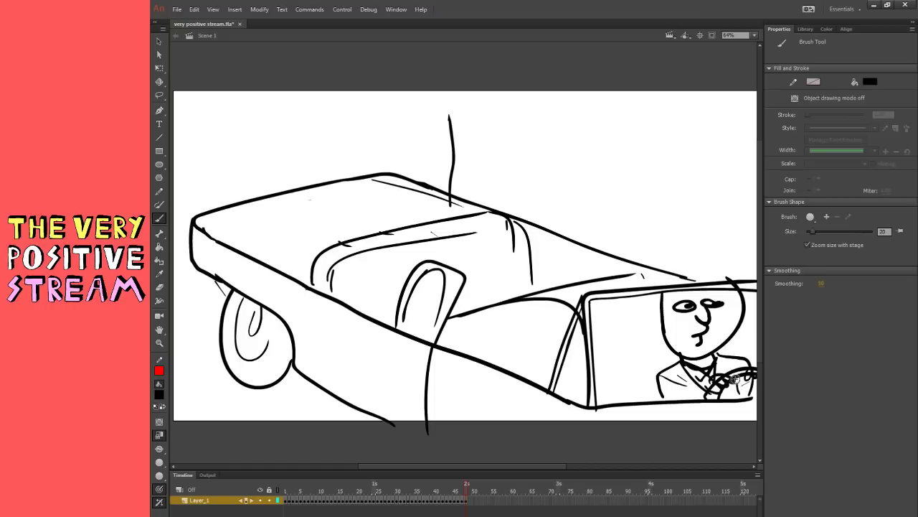
{"action": "left_click_drag", "start_coordinate": [717, 389], "coordinate": [731, 393]}
- Draw the driver's rounded head top with short dark hair and an ear on each side
{"action": "mouse_move", "coordinate": [673, 284]}
{"action": "left_mouse_down"}
{"action": "mouse_move", "coordinate": [726, 277]}
{"action": "mouse_move", "coordinate": [672, 285]}
{"action": "left_mouse_up"}
{"action": "key", "text": "ctrl+z"}
{"action": "key", "text": "ctrl+z"}
{"action": "mouse_move", "coordinate": [730, 279]}
{"action": "left_mouse_down"}
{"action": "mouse_move", "coordinate": [662, 285]}
{"action": "mouse_move", "coordinate": [657, 320]}
{"action": "left_mouse_up"}
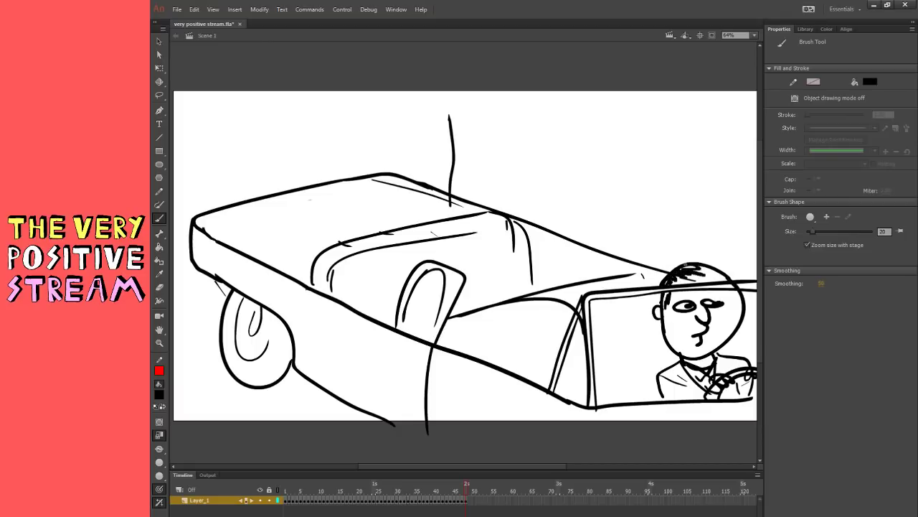
{"action": "left_click_drag", "start_coordinate": [696, 275], "coordinate": [720, 265]}
{"action": "left_click_drag", "start_coordinate": [744, 320], "coordinate": [739, 296]}
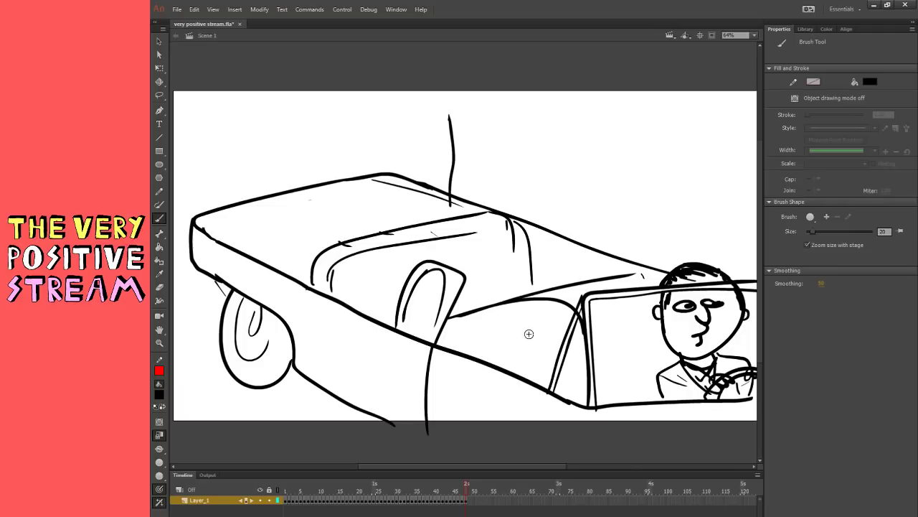
- Thicken the front seat's edge and add panel seams and heavier side contours to the rear seat
{"action": "left_click_drag", "start_coordinate": [465, 267], "coordinate": [442, 345]}
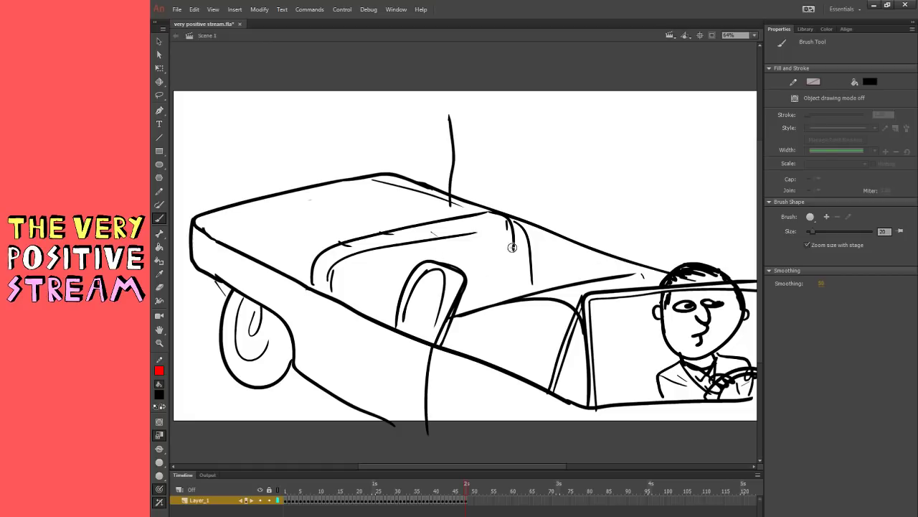
{"action": "left_click_drag", "start_coordinate": [352, 253], "coordinate": [381, 295]}
{"action": "left_click_drag", "start_coordinate": [498, 241], "coordinate": [503, 253]}
{"action": "left_click_drag", "start_coordinate": [455, 220], "coordinate": [479, 229]}
{"action": "mouse_move", "coordinate": [393, 231]}
{"action": "left_mouse_down"}
{"action": "mouse_move", "coordinate": [420, 237]}
{"action": "mouse_move", "coordinate": [425, 249]}
{"action": "mouse_move", "coordinate": [429, 240]}
{"action": "left_mouse_up"}
{"action": "key", "text": "ctrl+z"}
{"action": "mouse_move", "coordinate": [333, 271]}
{"action": "left_mouse_down"}
{"action": "mouse_move", "coordinate": [330, 293]}
{"action": "mouse_move", "coordinate": [312, 287]}
{"action": "left_mouse_up"}
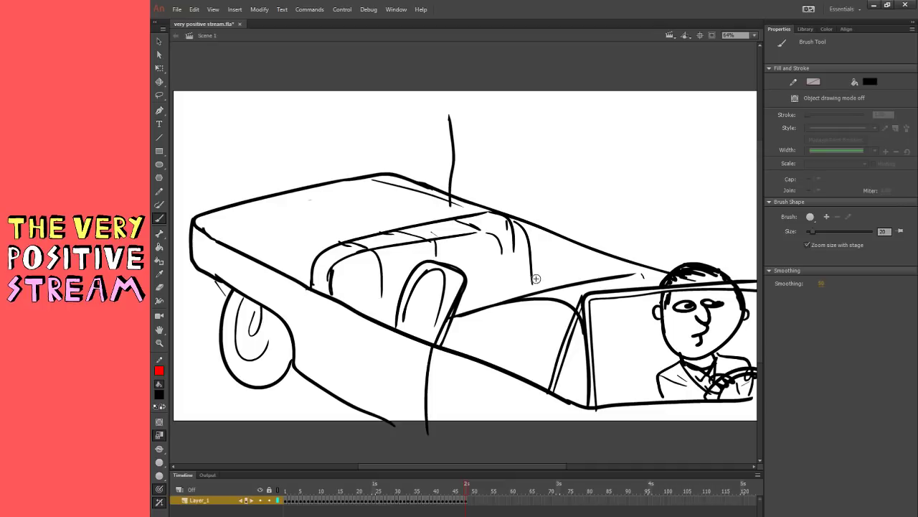
{"action": "left_click_drag", "start_coordinate": [529, 288], "coordinate": [532, 264]}
- Sketch the rear passenger's long rounded head, neck and body sides in red, between the rear seat and the front seat
{"action": "left_click", "coordinate": [201, 460]}
{"action": "mouse_move", "coordinate": [413, 281]}
{"action": "left_mouse_down"}
{"action": "mouse_move", "coordinate": [354, 221]}
{"action": "mouse_move", "coordinate": [382, 319]}
{"action": "left_mouse_up"}
{"action": "key", "text": "ctrl+z"}
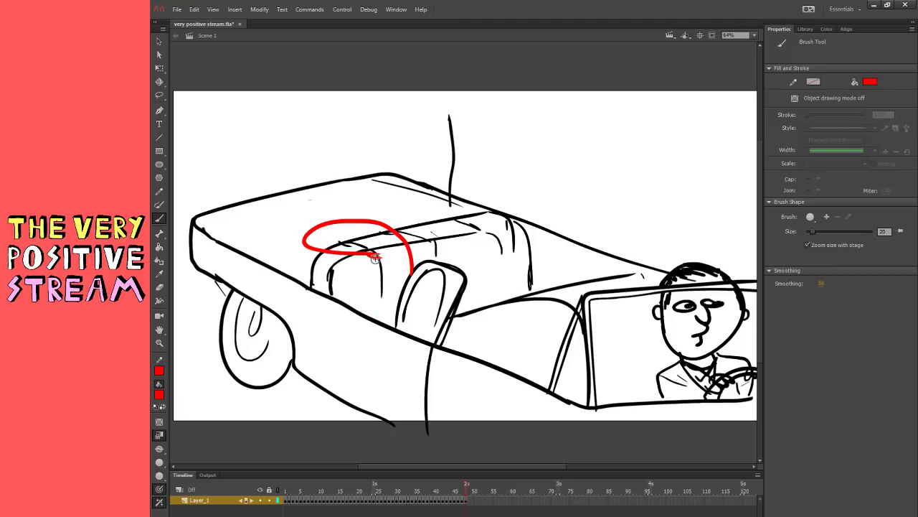
{"action": "mouse_move", "coordinate": [374, 256]}
{"action": "left_mouse_down"}
{"action": "mouse_move", "coordinate": [406, 279]}
{"action": "mouse_move", "coordinate": [384, 320]}
{"action": "left_mouse_up"}
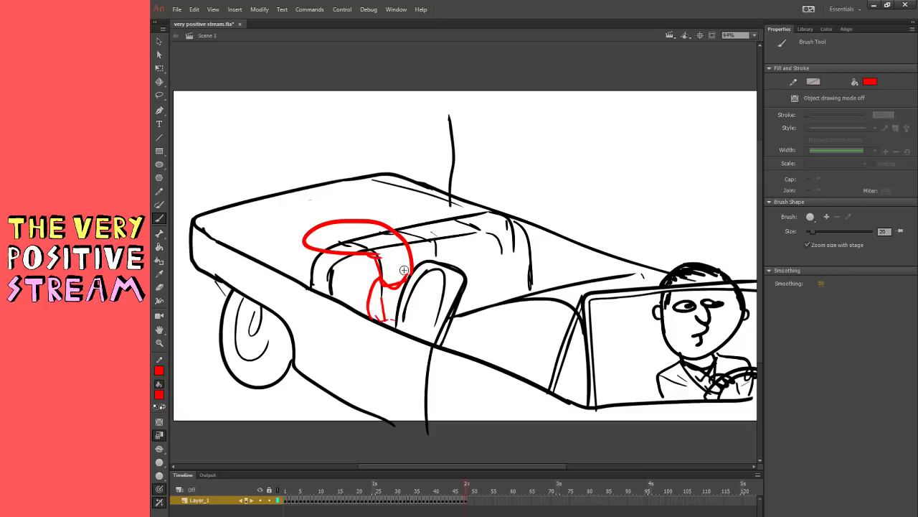
{"action": "left_click_drag", "start_coordinate": [415, 288], "coordinate": [428, 330]}
- Erase the red passenger's outer body line and redraw that side with a raised arm and hand, plus the other arm
{"action": "key", "text": "e"}
{"action": "left_click_drag", "start_coordinate": [375, 292], "coordinate": [374, 300]}
{"action": "key", "text": "b"}
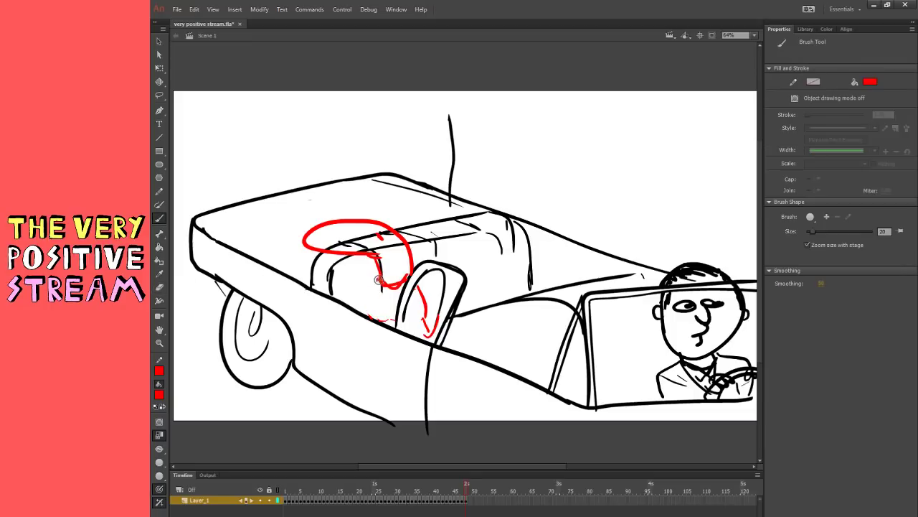
{"action": "mouse_move", "coordinate": [352, 271]}
{"action": "left_mouse_down"}
{"action": "mouse_move", "coordinate": [378, 279]}
{"action": "mouse_move", "coordinate": [378, 320]}
{"action": "left_mouse_up"}
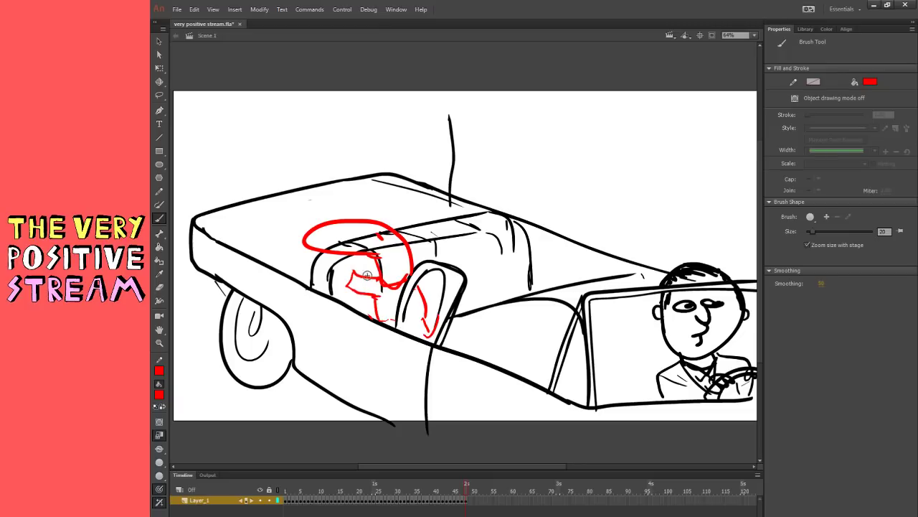
{"action": "mouse_move", "coordinate": [352, 270]}
{"action": "left_mouse_down"}
{"action": "mouse_move", "coordinate": [346, 284]}
{"action": "mouse_move", "coordinate": [353, 271]}
{"action": "mouse_move", "coordinate": [345, 284]}
{"action": "mouse_move", "coordinate": [399, 306]}
{"action": "left_mouse_up"}
{"action": "mouse_move", "coordinate": [406, 307]}
{"action": "left_mouse_down"}
{"action": "mouse_move", "coordinate": [405, 284]}
{"action": "mouse_move", "coordinate": [387, 304]}
{"action": "mouse_move", "coordinate": [395, 310]}
{"action": "mouse_move", "coordinate": [417, 291]}
{"action": "mouse_move", "coordinate": [431, 315]}
{"action": "left_mouse_up"}
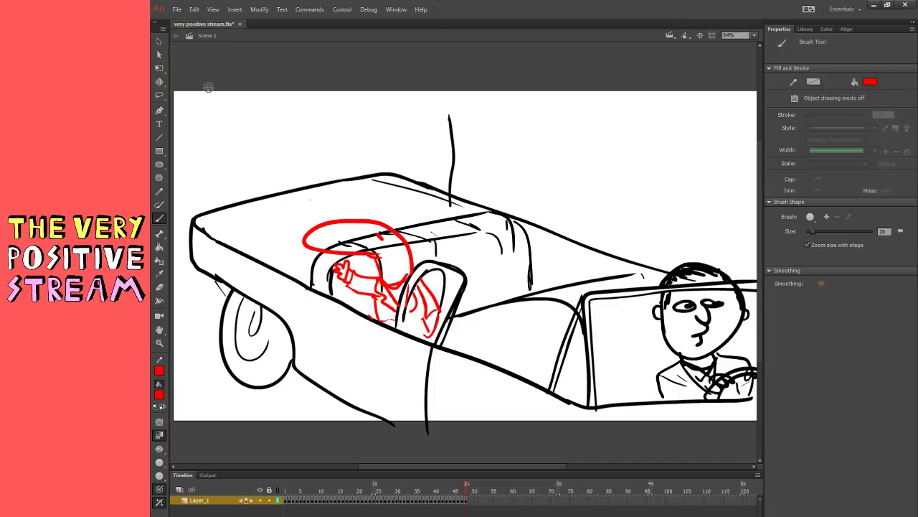
- Delete the black rear-seat line segments that cross the red passenger's head and body
{"action": "key", "text": "v"}
{"action": "left_click", "coordinate": [384, 255]}
{"action": "left_click", "coordinate": [383, 256]}
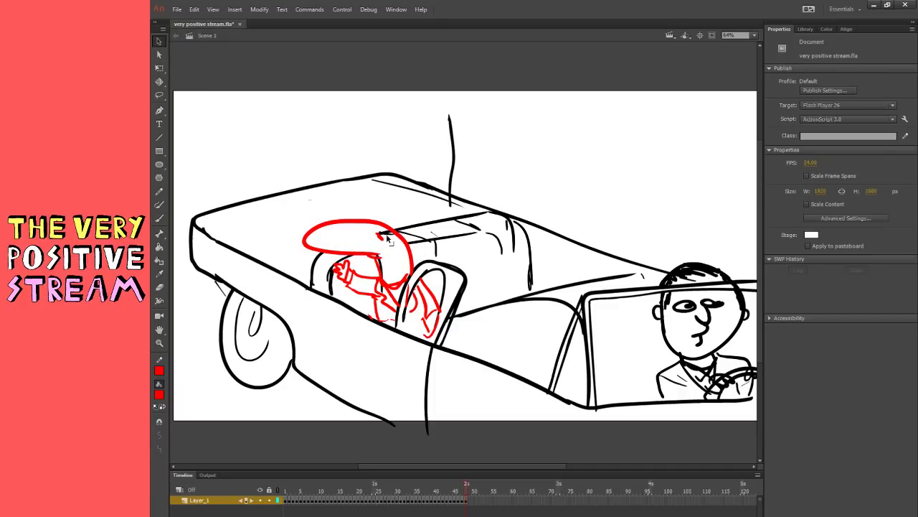
{"action": "left_click", "coordinate": [396, 295]}
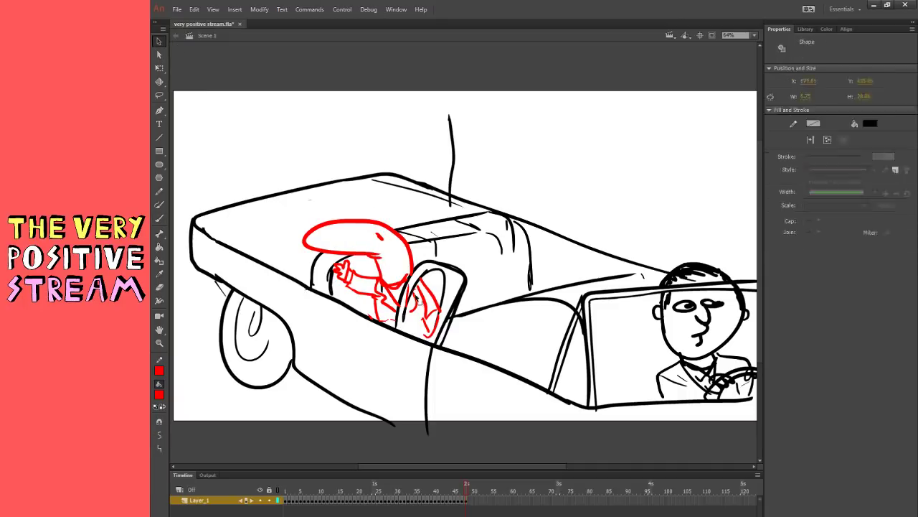
{"action": "left_click", "coordinate": [414, 300]}
- Sketch a second red passenger's long head, face and upper body at the far side of the rear seat
{"action": "key", "text": "b"}
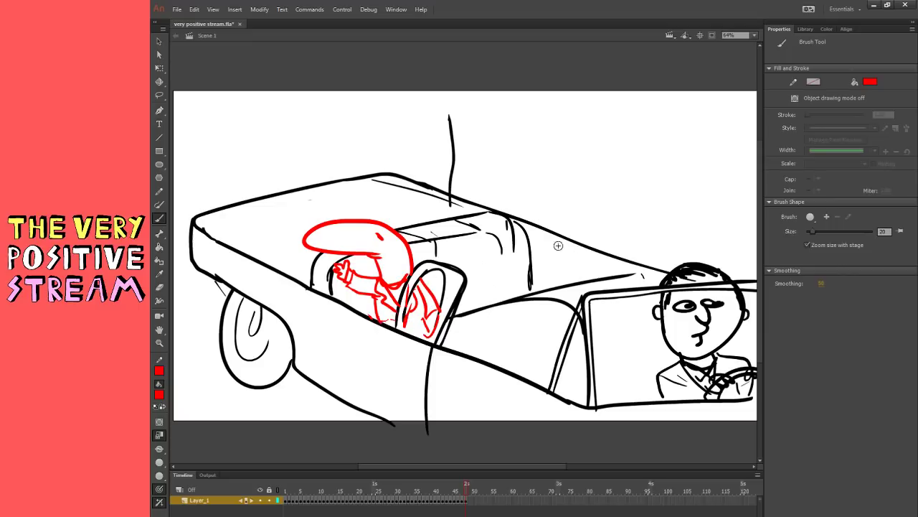
{"action": "mouse_move", "coordinate": [476, 238]}
{"action": "left_mouse_down"}
{"action": "mouse_move", "coordinate": [503, 212]}
{"action": "mouse_move", "coordinate": [552, 206]}
{"action": "mouse_move", "coordinate": [512, 234]}
{"action": "mouse_move", "coordinate": [534, 226]}
{"action": "left_mouse_up"}
{"action": "key", "text": "ctrl+z"}
{"action": "mouse_move", "coordinate": [474, 238]}
{"action": "left_mouse_down"}
{"action": "mouse_move", "coordinate": [549, 210]}
{"action": "mouse_move", "coordinate": [504, 235]}
{"action": "mouse_move", "coordinate": [470, 228]}
{"action": "mouse_move", "coordinate": [482, 201]}
{"action": "mouse_move", "coordinate": [470, 231]}
{"action": "mouse_move", "coordinate": [468, 209]}
{"action": "mouse_move", "coordinate": [475, 247]}
{"action": "mouse_move", "coordinate": [494, 223]}
{"action": "mouse_move", "coordinate": [505, 236]}
{"action": "mouse_move", "coordinate": [465, 283]}
{"action": "mouse_move", "coordinate": [493, 296]}
{"action": "left_mouse_up"}
{"action": "key", "text": "ctrl+z"}
{"action": "key", "text": "ctrl+z"}
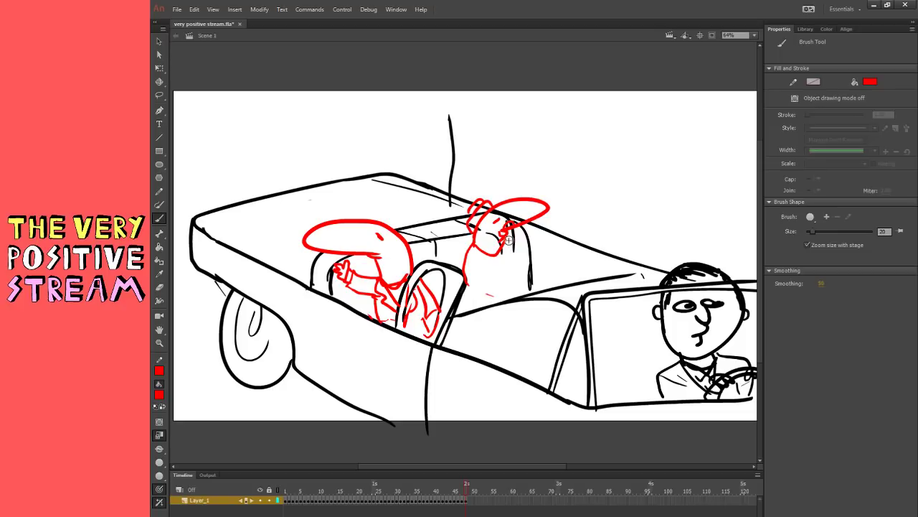
- Draw the hatted rear passenger's outer shoulder line in red, then try a curved stroke below the seat and undo it
{"action": "left_click_drag", "start_coordinate": [508, 241], "coordinate": [532, 288]}
{"action": "mouse_move", "coordinate": [470, 308]}
{"action": "left_mouse_down"}
{"action": "mouse_move", "coordinate": [493, 334]}
{"action": "mouse_move", "coordinate": [502, 314]}
{"action": "left_mouse_up"}
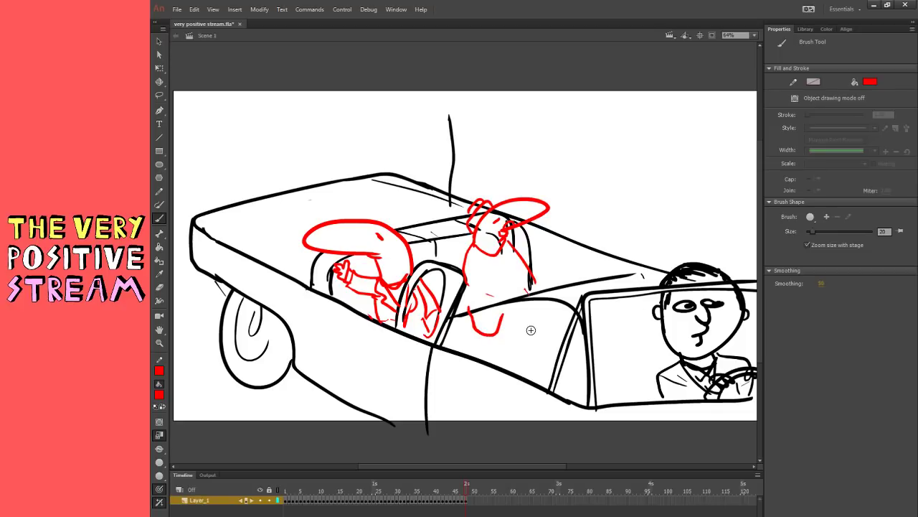
{"action": "key", "text": "ctrl+z"}
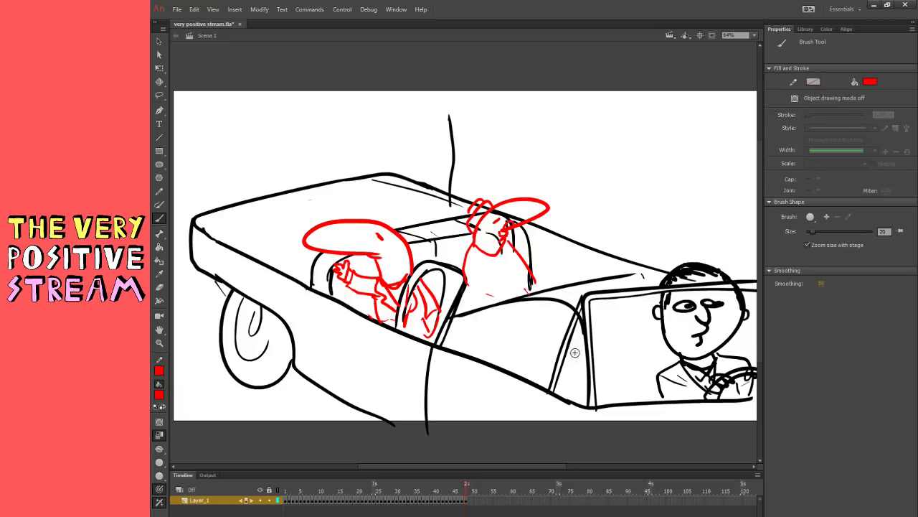
- Sketch a front passenger in red beside the driver, with round head, hair, face and collar
{"action": "mouse_move", "coordinate": [578, 309]}
{"action": "left_mouse_down"}
{"action": "mouse_move", "coordinate": [634, 334]}
{"action": "mouse_move", "coordinate": [572, 387]}
{"action": "left_mouse_up"}
{"action": "left_click_drag", "start_coordinate": [601, 389], "coordinate": [635, 344]}
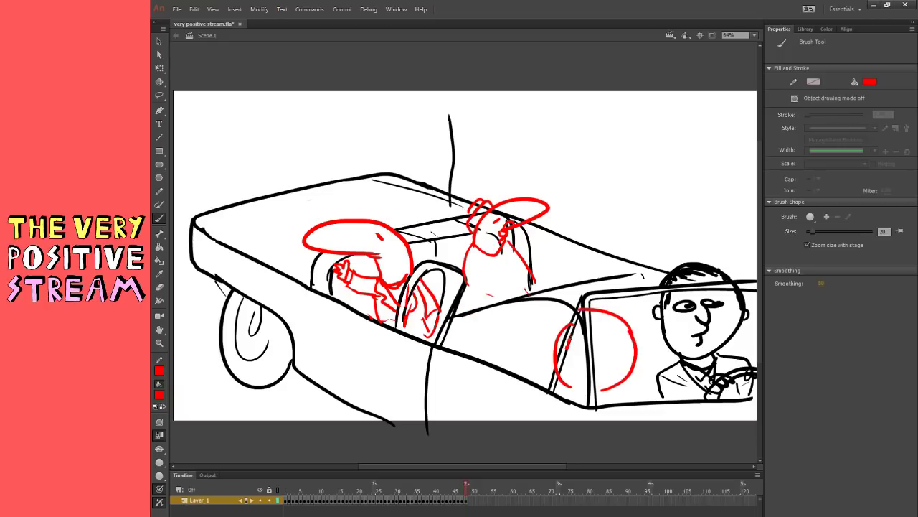
{"action": "mouse_move", "coordinate": [579, 327]}
{"action": "left_mouse_down"}
{"action": "mouse_move", "coordinate": [564, 354]}
{"action": "mouse_move", "coordinate": [625, 324]}
{"action": "mouse_move", "coordinate": [607, 366]}
{"action": "mouse_move", "coordinate": [630, 399]}
{"action": "left_mouse_up"}
{"action": "mouse_move", "coordinate": [569, 393]}
{"action": "left_mouse_down"}
{"action": "mouse_move", "coordinate": [618, 361]}
{"action": "mouse_move", "coordinate": [571, 387]}
{"action": "mouse_move", "coordinate": [600, 393]}
{"action": "mouse_move", "coordinate": [573, 395]}
{"action": "mouse_move", "coordinate": [610, 401]}
{"action": "mouse_move", "coordinate": [571, 389]}
{"action": "mouse_move", "coordinate": [621, 390]}
{"action": "left_mouse_up"}
{"action": "key", "text": "ctrl+z"}
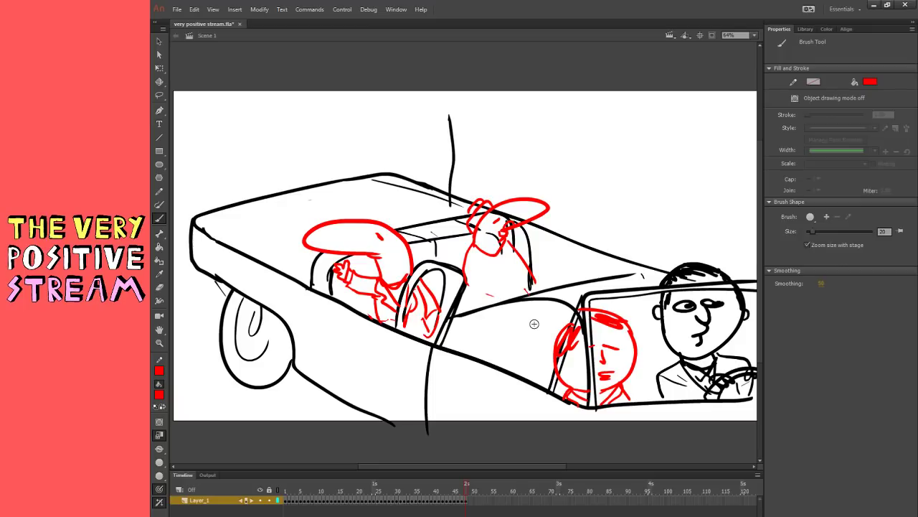
- Draw a red collar on the hatted rear passenger, undoing the stray strokes tried on the car's side
{"action": "left_click_drag", "start_coordinate": [518, 308], "coordinate": [511, 343]}
{"action": "key", "text": "ctrl+z"}
{"action": "mouse_move", "coordinate": [478, 245]}
{"action": "left_mouse_down"}
{"action": "mouse_move", "coordinate": [503, 250]}
{"action": "mouse_move", "coordinate": [482, 264]}
{"action": "mouse_move", "coordinate": [505, 253]}
{"action": "left_mouse_up"}
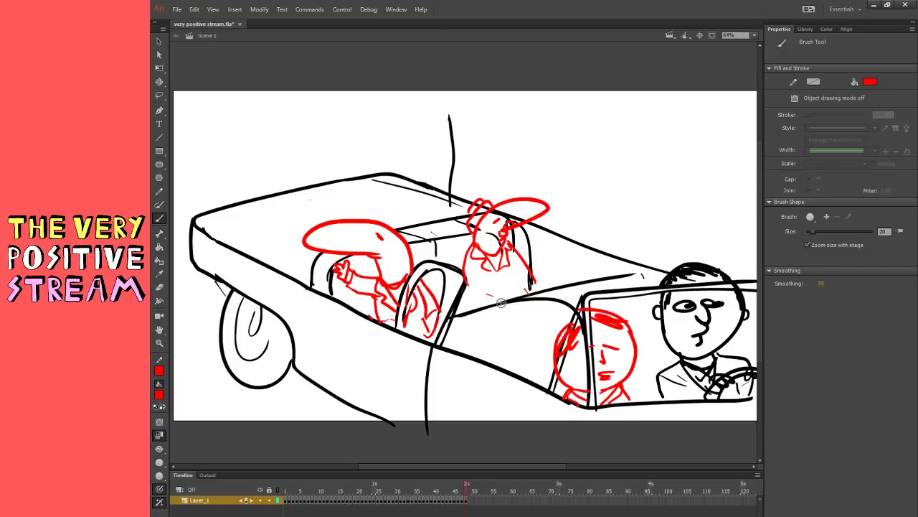
{"action": "mouse_move", "coordinate": [501, 309]}
{"action": "left_mouse_down"}
{"action": "mouse_move", "coordinate": [503, 337]}
{"action": "mouse_move", "coordinate": [528, 369]}
{"action": "left_mouse_up"}
{"action": "key", "text": "ctrl+z"}
- Shift the entire car drawing slightly upward on the stage
{"action": "key", "text": "q"}
{"action": "key", "text": "ctrl+a"}
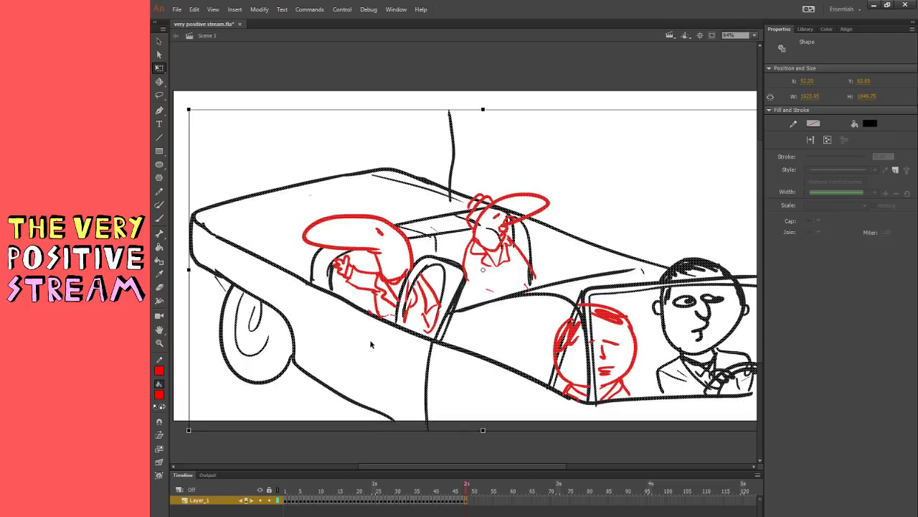
{"action": "left_click", "coordinate": [371, 345]}
- Draw a red inner tread curve with short hatching along the edge of the car's wheel
{"action": "key", "text": "b"}
{"action": "left_click_drag", "start_coordinate": [267, 370], "coordinate": [287, 337]}
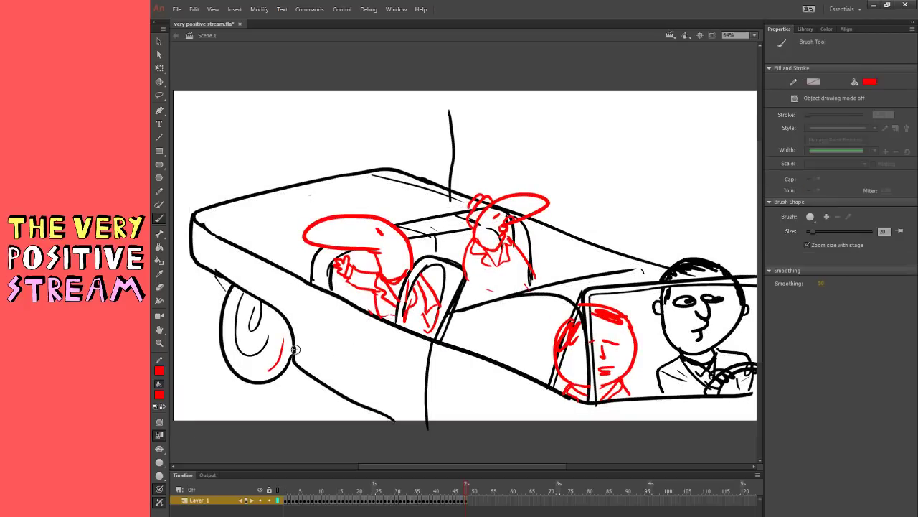
{"action": "key", "text": "ctrl+z"}
{"action": "left_click_drag", "start_coordinate": [261, 379], "coordinate": [287, 331]}
- Delete the black car and seat line segments that run through the hatted rear passenger's hat and head
{"action": "left_click", "coordinate": [163, 43]}
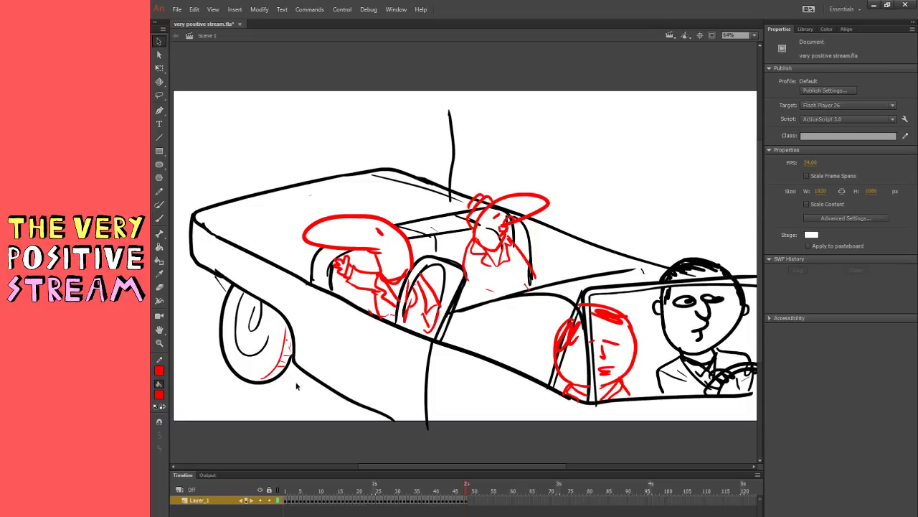
{"action": "left_click", "coordinate": [479, 221]}
{"action": "key", "text": "Delete"}
{"action": "left_click", "coordinate": [479, 209]}
{"action": "key", "text": "Delete"}
{"action": "left_click", "coordinate": [507, 212]}
{"action": "key", "text": "Delete"}
{"action": "left_click_drag", "start_coordinate": [506, 219], "coordinate": [514, 224]}
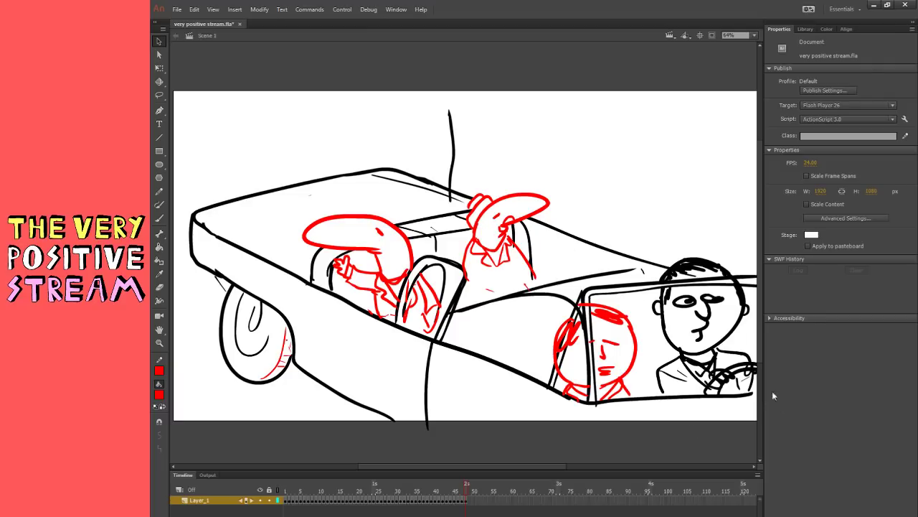
- Recolour the whole drawing black, including all the red figures
{"action": "key", "text": "ctrl+a"}
{"action": "left_click", "coordinate": [160, 394]}
{"action": "left_click", "coordinate": [193, 420]}
{"action": "left_click", "coordinate": [483, 395]}
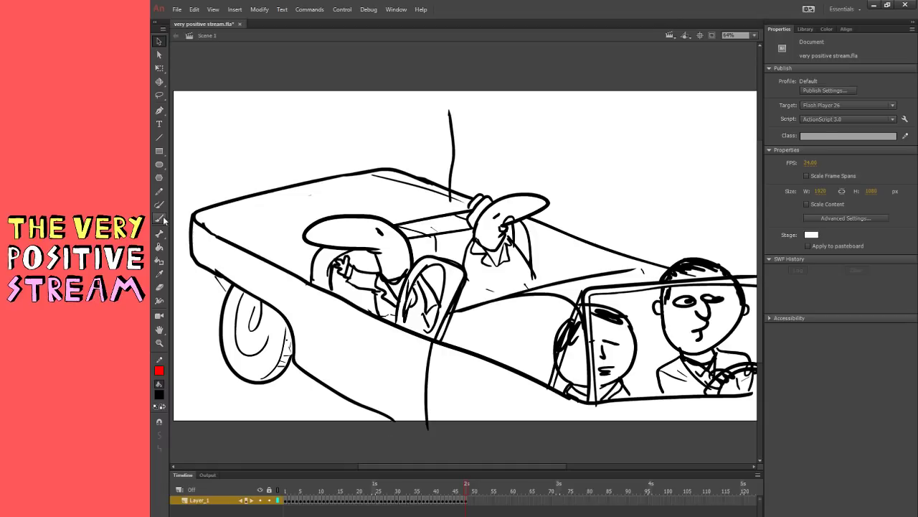
- Add the title "SHRIMPO JONES FINAL DAYS" in Futura and place it on two lines above the driver
{"action": "key", "text": "t"}
{"action": "left_click", "coordinate": [209, 150]}
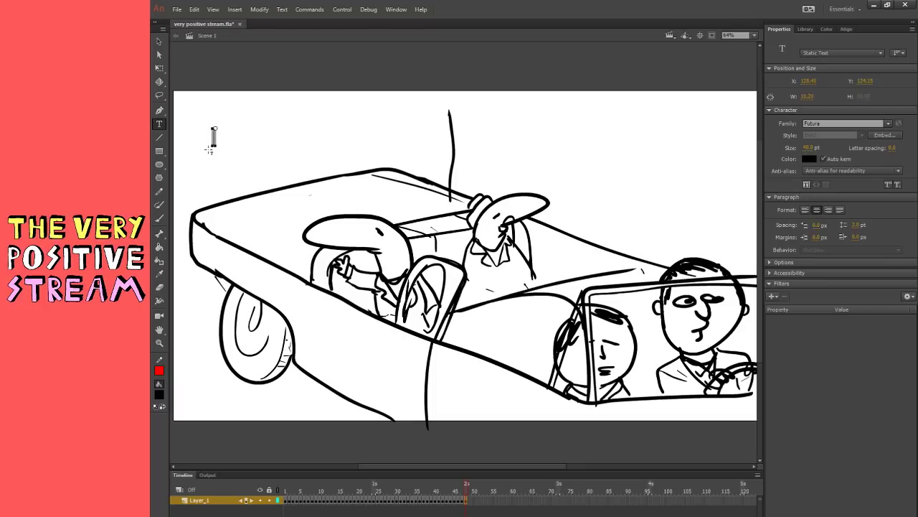
{"action": "type", "text": "SHRIMPO"}
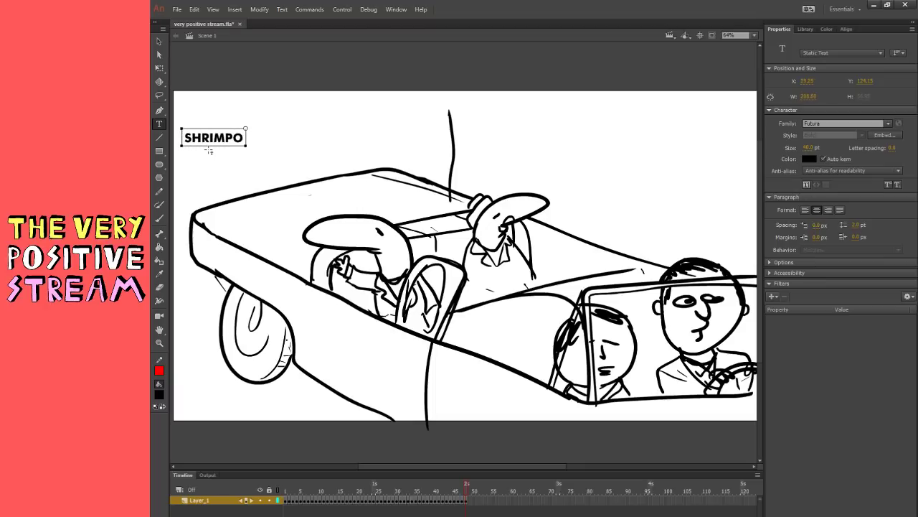
{"action": "type", "text": " JONES FINAL DAY"}
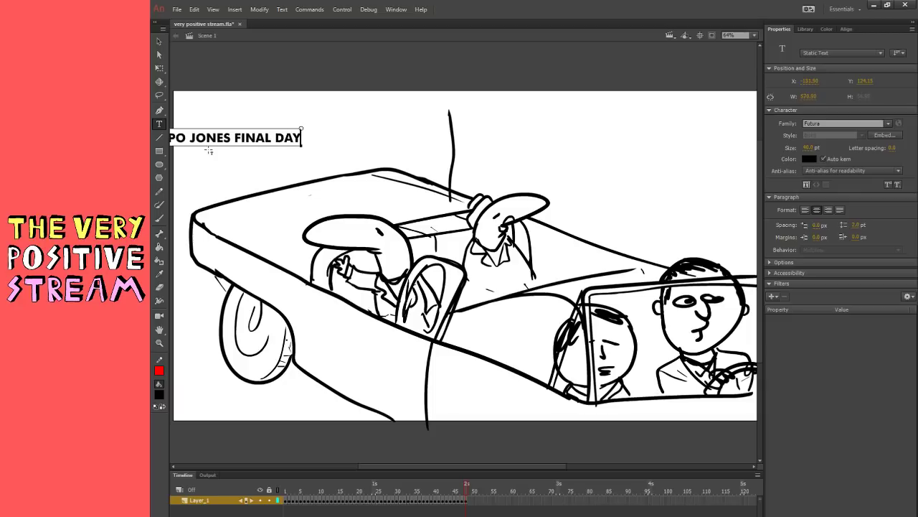
{"action": "type", "text": "S"}
{"action": "key", "text": "Escape"}
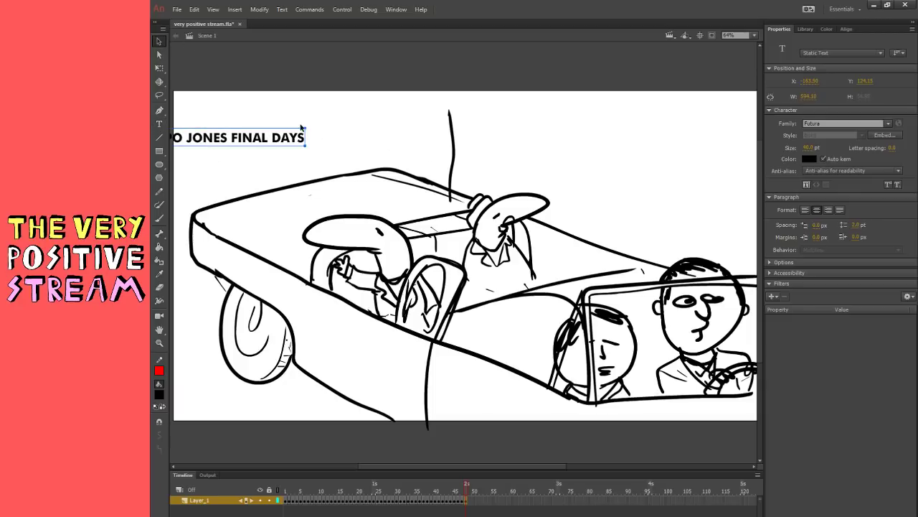
{"action": "left_click_drag", "start_coordinate": [306, 132], "coordinate": [716, 147]}
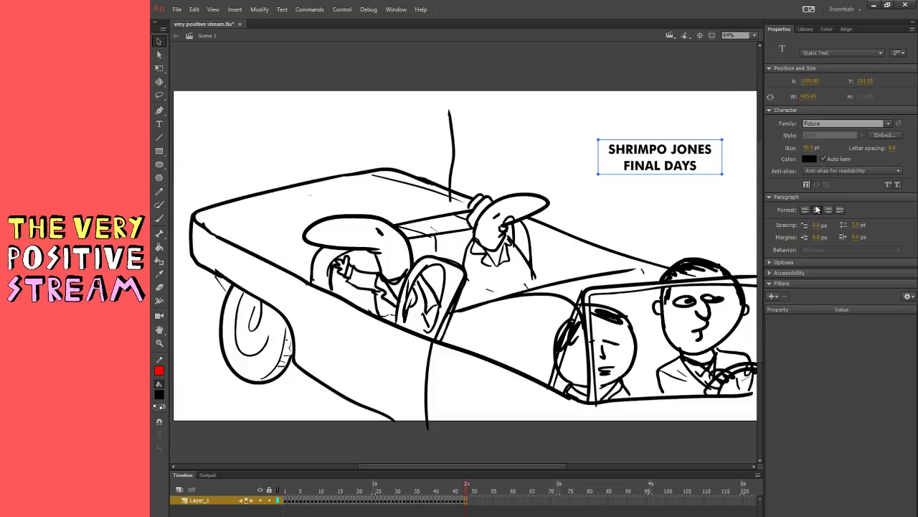
- Right-align the title text and enlarge it to a big headline
{"action": "left_click", "coordinate": [829, 209]}
{"action": "left_click", "coordinate": [159, 68]}
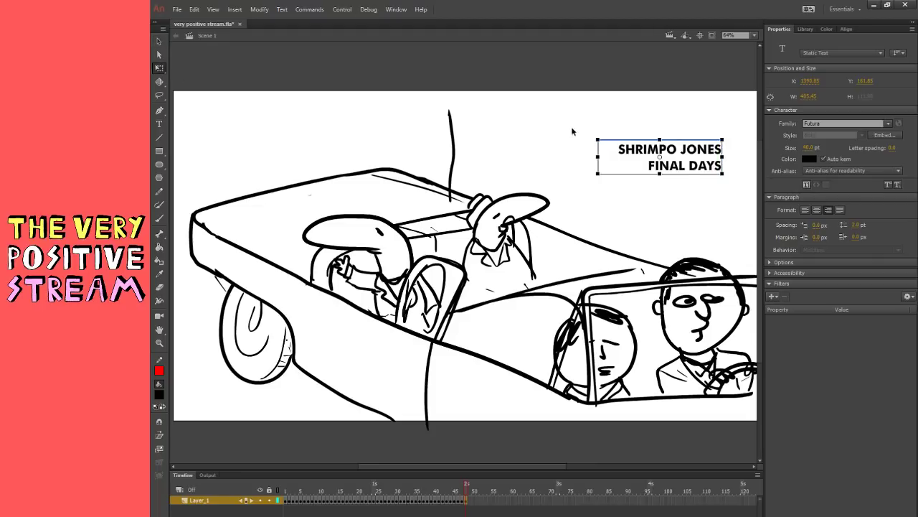
{"action": "left_click_drag", "start_coordinate": [600, 149], "coordinate": [491, 123]}
- Insert "THE" before "FINAL DAYS" and a colon after "SHRIMPO JONES", shifting the title fully onto the stage
{"action": "key", "text": "t"}
{"action": "left_click", "coordinate": [489, 170]}
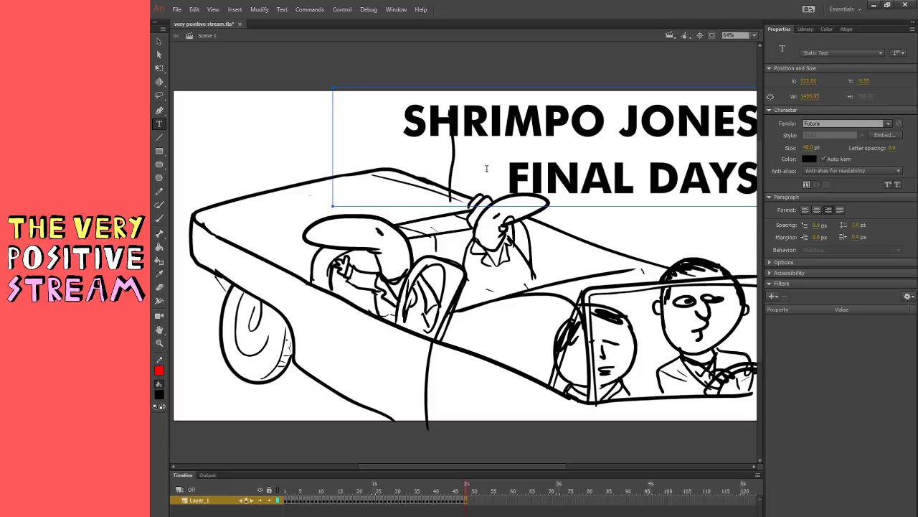
{"action": "type", "text": "THE"}
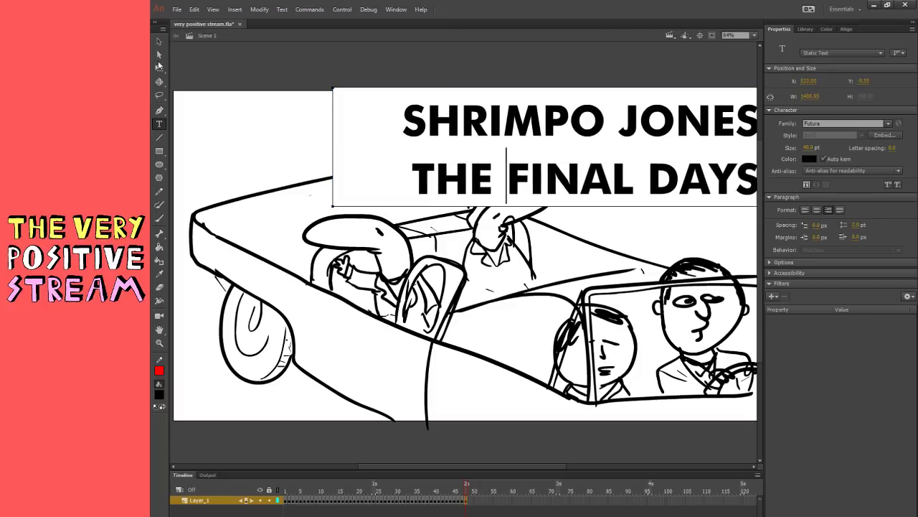
{"action": "left_click", "coordinate": [159, 41]}
{"action": "left_click_drag", "start_coordinate": [532, 181], "coordinate": [438, 182]}
{"action": "left_click", "coordinate": [160, 123]}
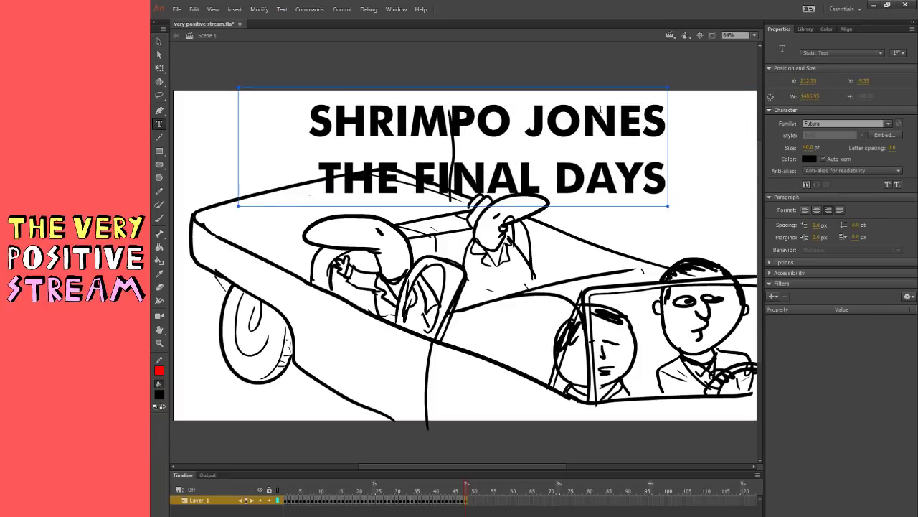
{"action": "left_click", "coordinate": [667, 117]}
{"action": "type", "text": ":"}
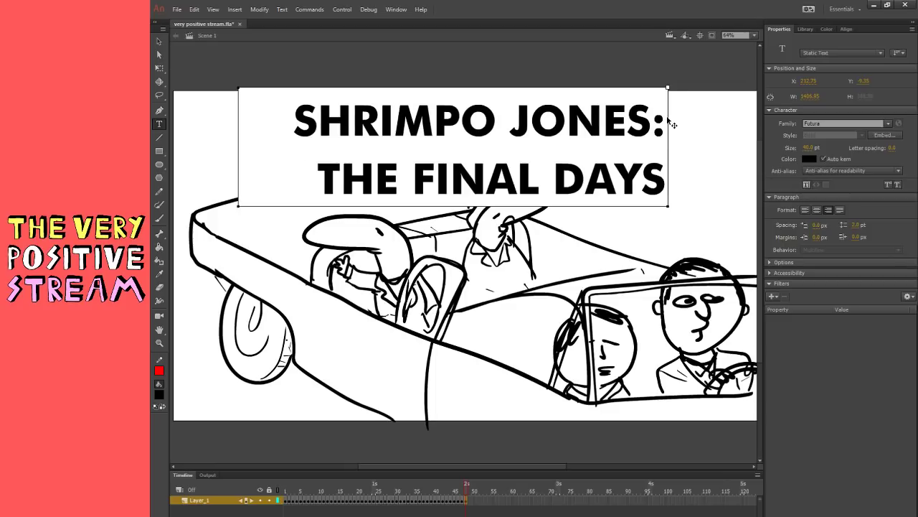
- Scale the title down and place it in the stage's upper-right corner, clear of the car
{"action": "key", "text": "Escape"}
{"action": "key", "text": "q"}
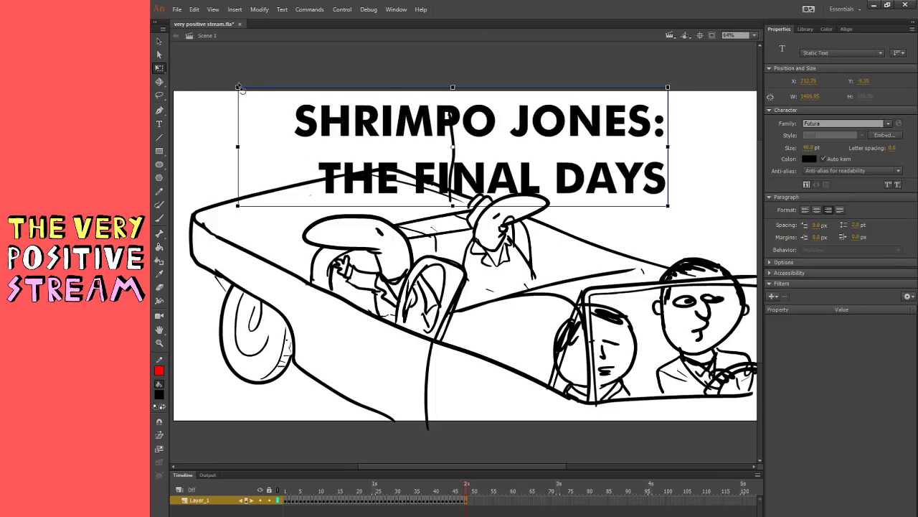
{"action": "left_click_drag", "start_coordinate": [237, 87], "coordinate": [274, 97]}
{"action": "left_click_drag", "start_coordinate": [576, 124], "coordinate": [701, 125]}
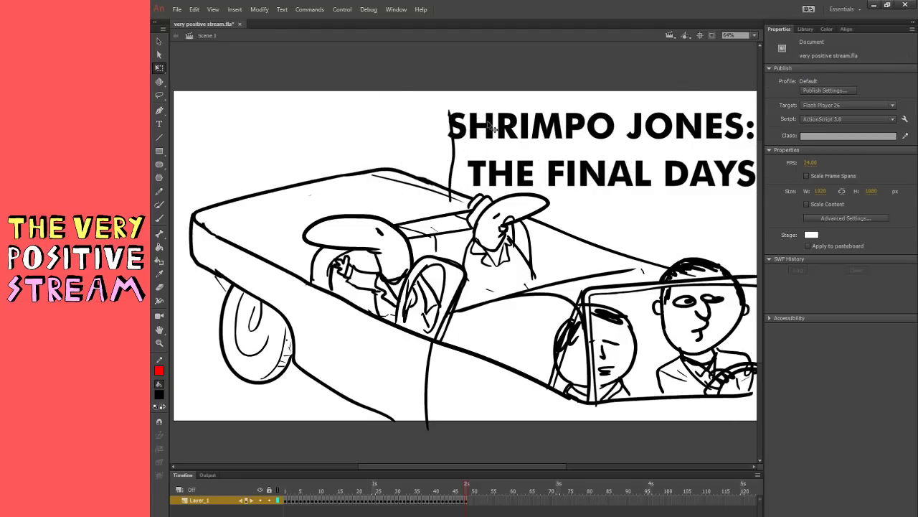
{"action": "left_click_drag", "start_coordinate": [401, 98], "coordinate": [423, 102]}
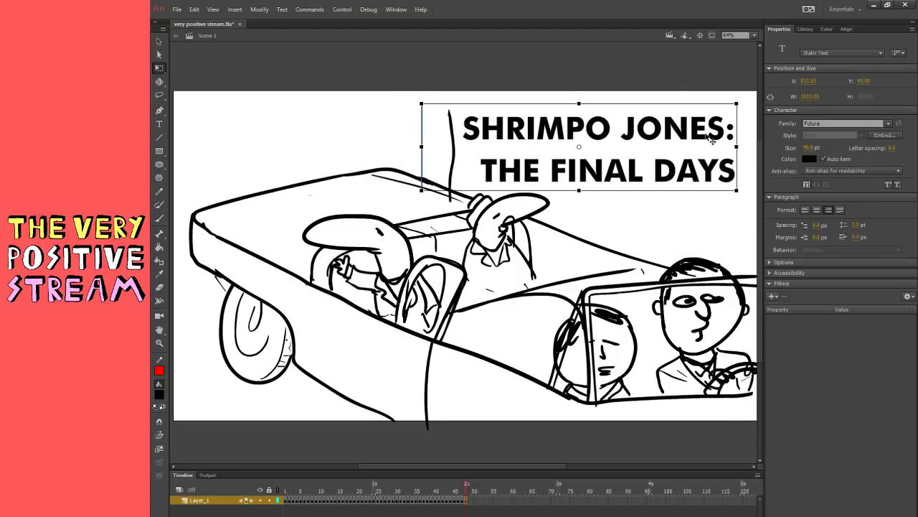
{"action": "left_click_drag", "start_coordinate": [705, 136], "coordinate": [721, 123]}
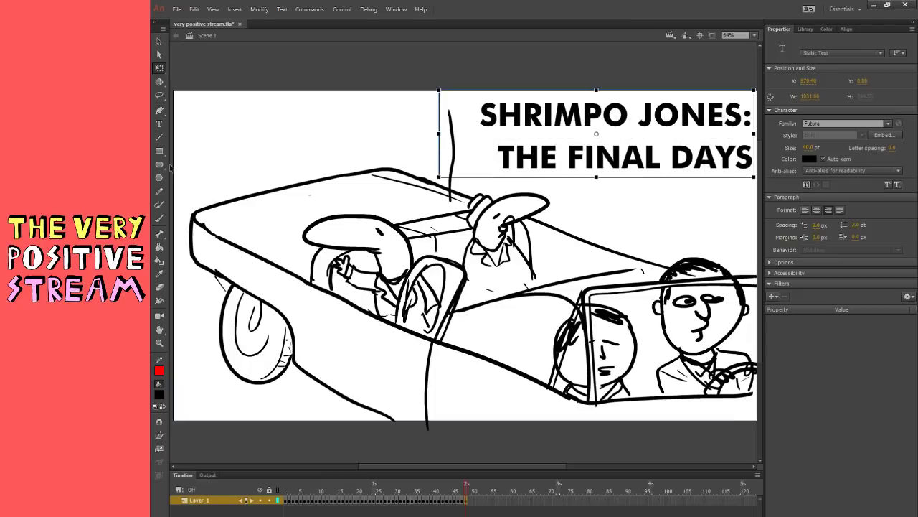
- Colour the line "THE FINAL DAYS" red and move the title slightly away from the stage's right edge
{"action": "left_click", "coordinate": [160, 124]}
{"action": "left_click_drag", "start_coordinate": [752, 158], "coordinate": [498, 158]}
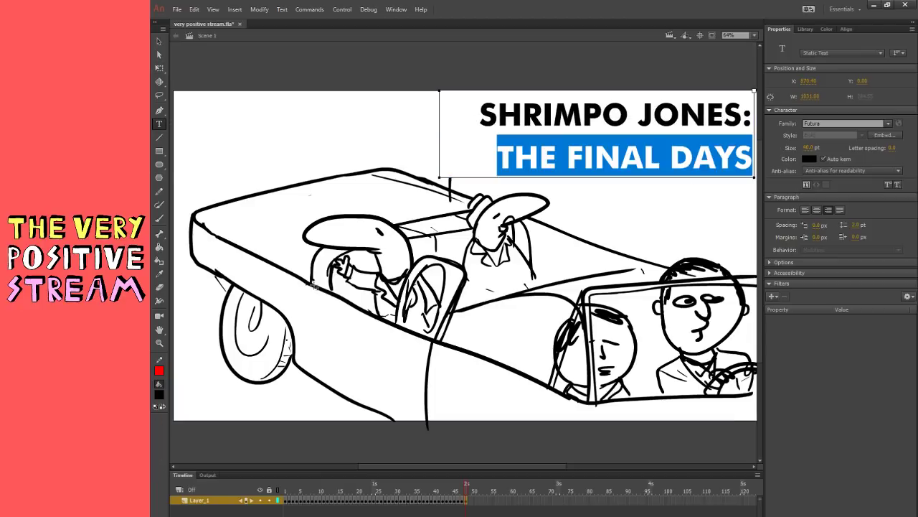
{"action": "left_click", "coordinate": [196, 467]}
{"action": "left_click", "coordinate": [159, 68]}
{"action": "left_click", "coordinate": [402, 129]}
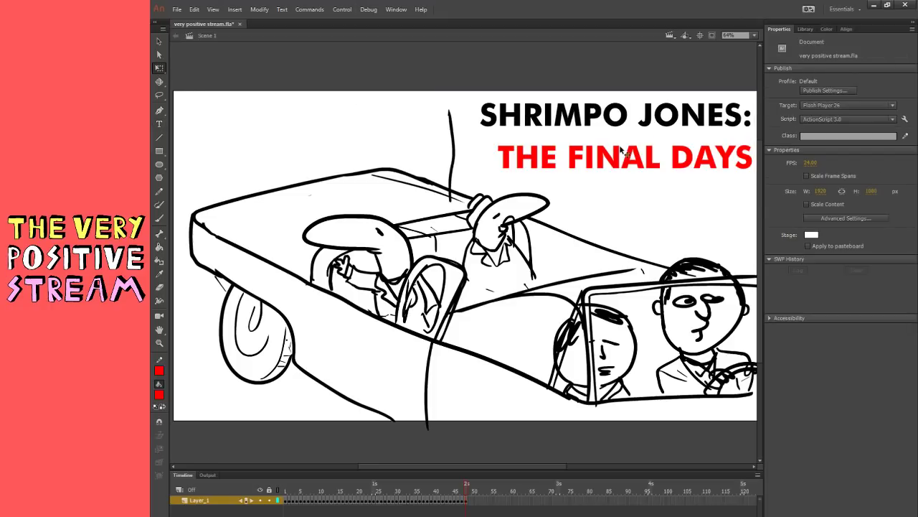
{"action": "left_click_drag", "start_coordinate": [630, 160], "coordinate": [627, 160]}
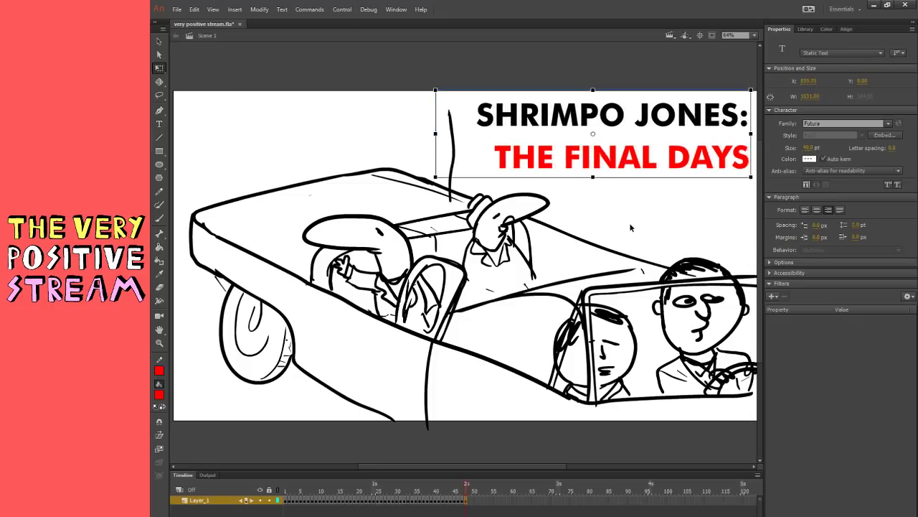
{"action": "left_click", "coordinate": [629, 222]}
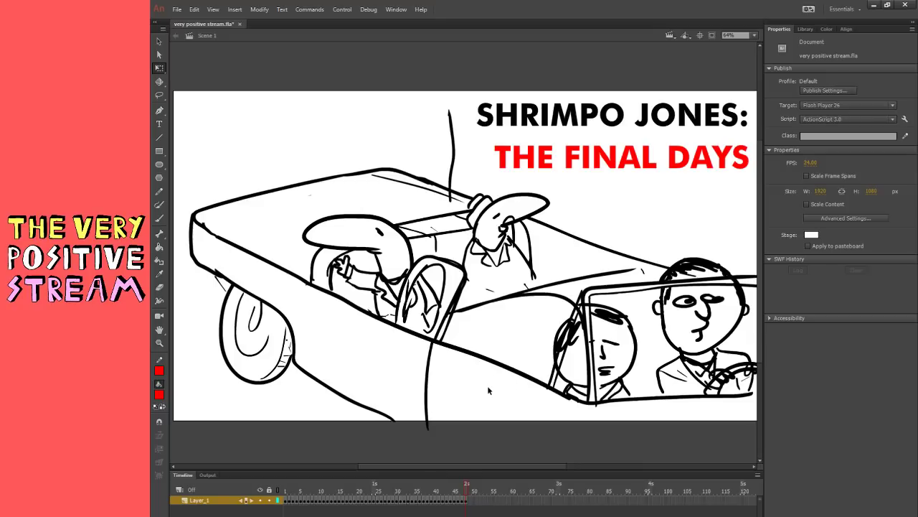
- Add the red caption "A NETFLIX ORIGINAL" in the stage's upper-left corner
{"action": "key", "text": "t"}
{"action": "left_click", "coordinate": [206, 131]}
{"action": "type", "text": "NETFL"}
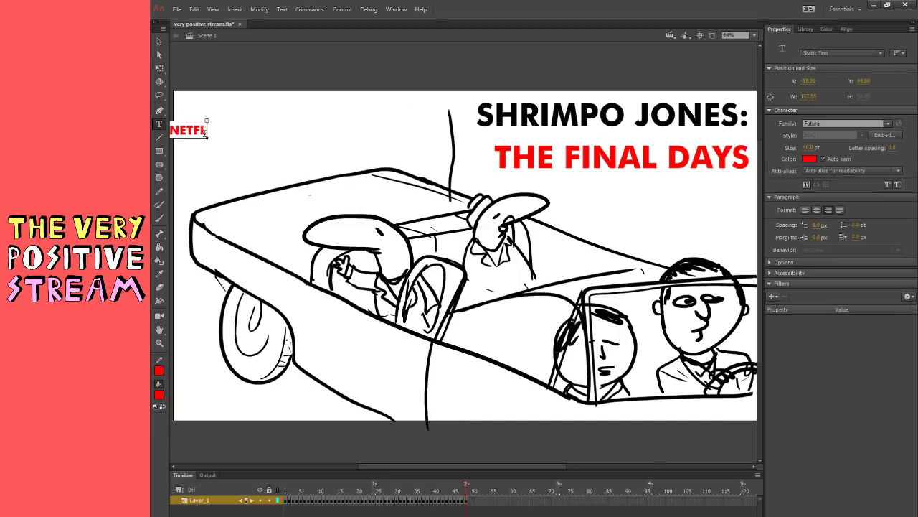
{"action": "type", "text": "IX ORIGINAL"}
{"action": "key", "text": "Escape"}
{"action": "left_click_drag", "start_coordinate": [205, 131], "coordinate": [304, 114]}
{"action": "left_click", "coordinate": [336, 116]}
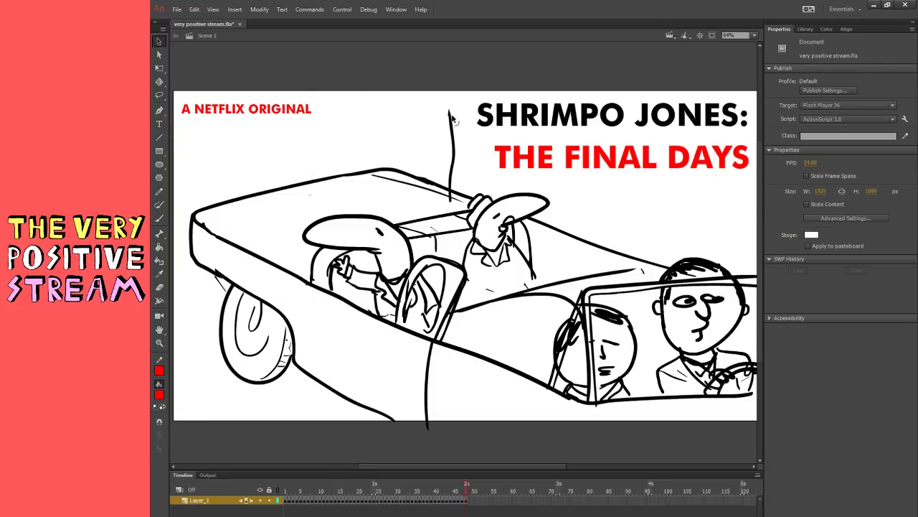
- Nudge the "A NETFLIX ORIGINAL" caption slightly upward, closer to the stage's top edge
{"action": "left_click", "coordinate": [270, 112]}
{"action": "key", "text": "Up"}
{"action": "key", "text": "Up"}
{"action": "key", "text": "Up"}
{"action": "key", "text": "Up"}
{"action": "key", "text": "Up"}
{"action": "key", "text": "Up"}
{"action": "key", "text": "Up"}
{"action": "key", "text": "Up"}
{"action": "left_click", "coordinate": [396, 75]}
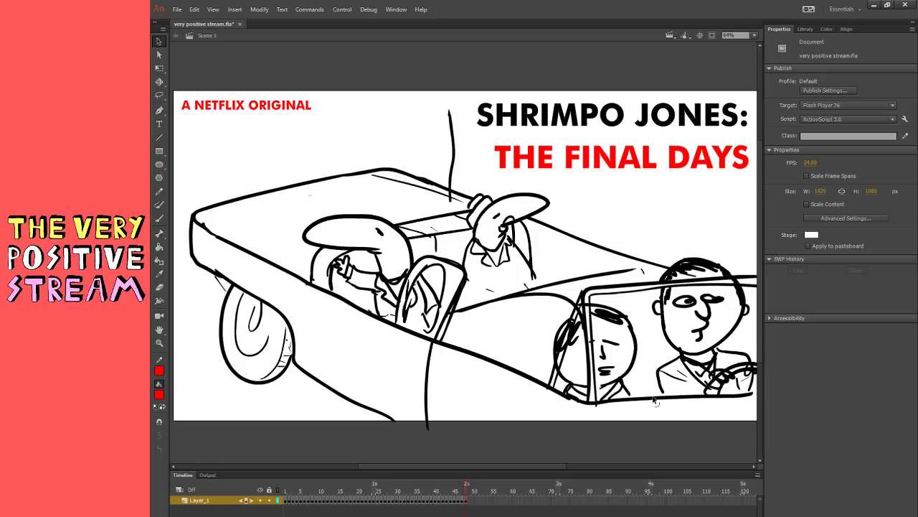
- Insert a blank keyframe at frame 49, right after the car drawing, and save the file
{"action": "left_click", "coordinate": [471, 500]}
{"action": "key", "text": "F7"}
{"action": "left_click", "coordinate": [160, 69]}
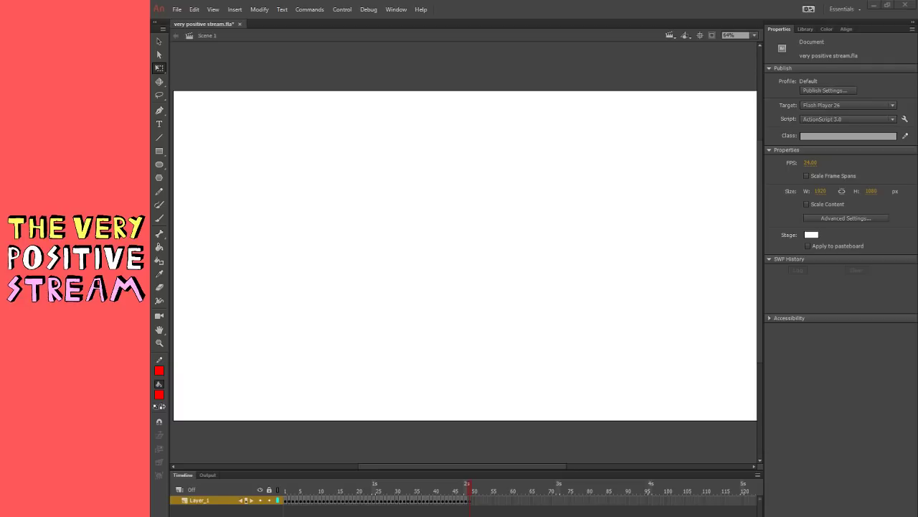
{"action": "key", "text": "ctrl+s"}
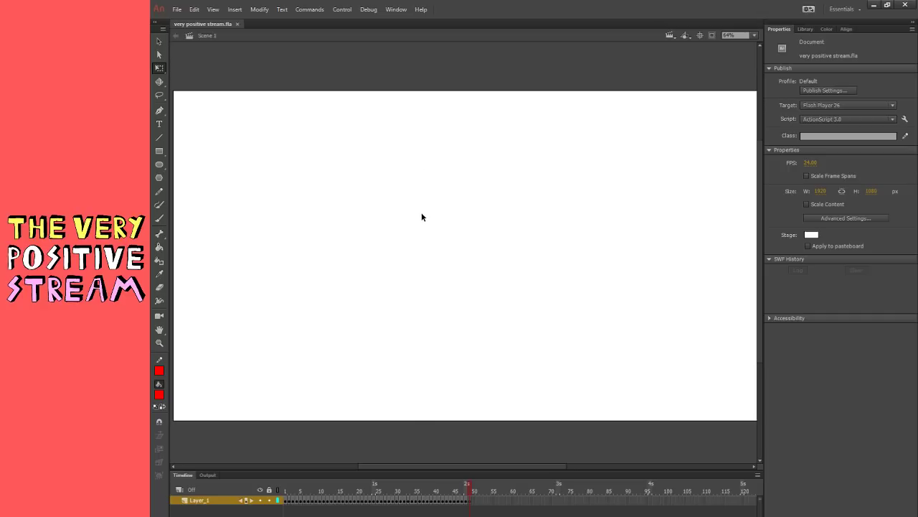
- Draw a bald man's head with the Brush in black near the stage's lower-right corner, with side-glancing eyes, eyebrows, nose, mouth and ear
{"action": "left_click", "coordinate": [159, 218]}
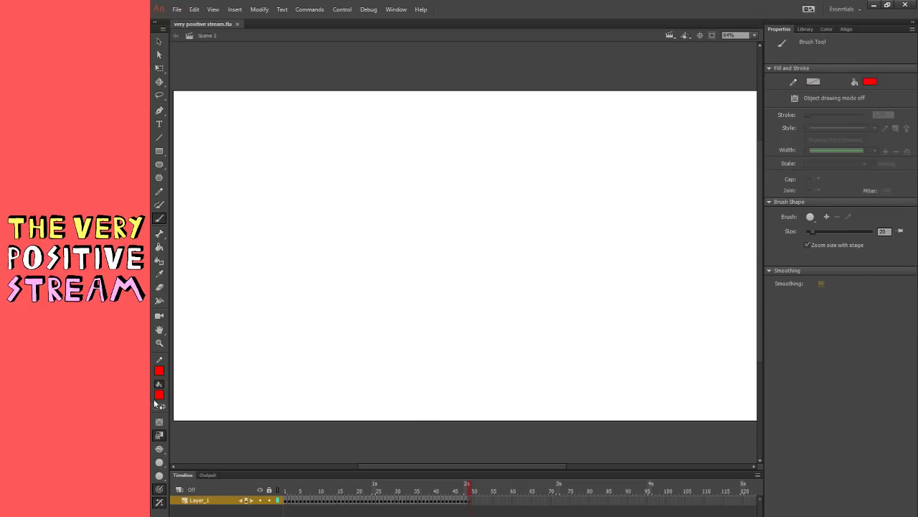
{"action": "mouse_move", "coordinate": [732, 388]}
{"action": "left_mouse_down"}
{"action": "mouse_move", "coordinate": [698, 274]}
{"action": "mouse_move", "coordinate": [668, 247]}
{"action": "mouse_move", "coordinate": [617, 253]}
{"action": "mouse_move", "coordinate": [599, 283]}
{"action": "mouse_move", "coordinate": [620, 349]}
{"action": "mouse_move", "coordinate": [652, 348]}
{"action": "mouse_move", "coordinate": [688, 324]}
{"action": "left_mouse_up"}
{"action": "mouse_move", "coordinate": [625, 296]}
{"action": "left_mouse_down"}
{"action": "mouse_move", "coordinate": [638, 322]}
{"action": "mouse_move", "coordinate": [647, 304]}
{"action": "left_mouse_up"}
{"action": "mouse_move", "coordinate": [655, 290]}
{"action": "left_mouse_down"}
{"action": "mouse_move", "coordinate": [610, 291]}
{"action": "mouse_move", "coordinate": [652, 294]}
{"action": "mouse_move", "coordinate": [652, 328]}
{"action": "left_mouse_up"}
{"action": "key", "text": "ctrl+z"}
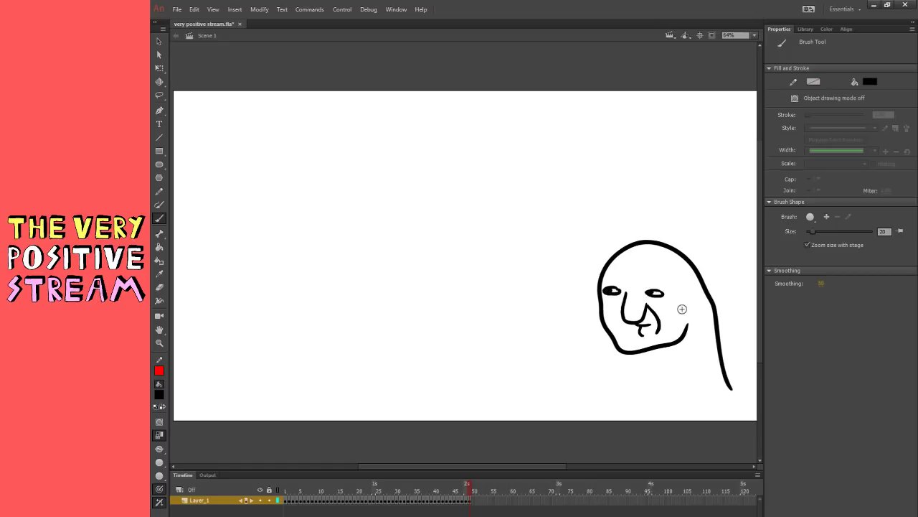
{"action": "left_click_drag", "start_coordinate": [686, 286], "coordinate": [692, 307]}
{"action": "key", "text": "ctrl+z"}
{"action": "mouse_move", "coordinate": [603, 284]}
{"action": "left_mouse_down"}
{"action": "mouse_move", "coordinate": [667, 287]}
{"action": "mouse_move", "coordinate": [622, 282]}
{"action": "left_mouse_up"}
{"action": "key", "text": "ctrl+z"}
{"action": "left_click", "coordinate": [159, 396]}
{"action": "left_click", "coordinate": [194, 443]}
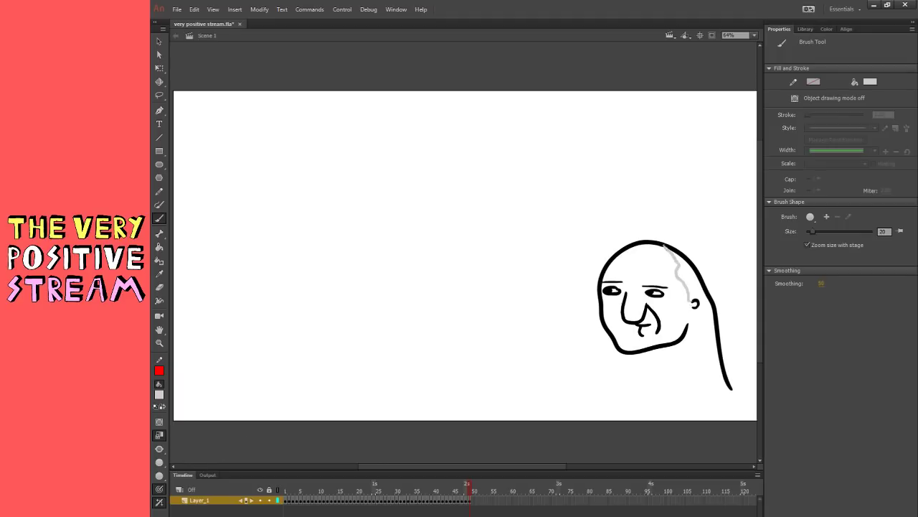
{"action": "key", "text": "ctrl+z"}
{"action": "left_click_drag", "start_coordinate": [690, 297], "coordinate": [682, 269]}
{"action": "key", "text": "ctrl+z"}
{"action": "left_click_drag", "start_coordinate": [689, 301], "coordinate": [684, 285]}
{"action": "key", "text": "ctrl+z"}
- Shade the bald man's jaw, cheeks and the area beside his ear in very light grey, keeping the black outlines intact
{"action": "mouse_move", "coordinate": [686, 301]}
{"action": "left_mouse_down"}
{"action": "mouse_move", "coordinate": [677, 280]}
{"action": "mouse_move", "coordinate": [701, 288]}
{"action": "left_mouse_up"}
{"action": "left_click", "coordinate": [480, 182]}
{"action": "left_click_drag", "start_coordinate": [681, 300], "coordinate": [658, 315]}
{"action": "left_click_drag", "start_coordinate": [603, 307], "coordinate": [609, 315]}
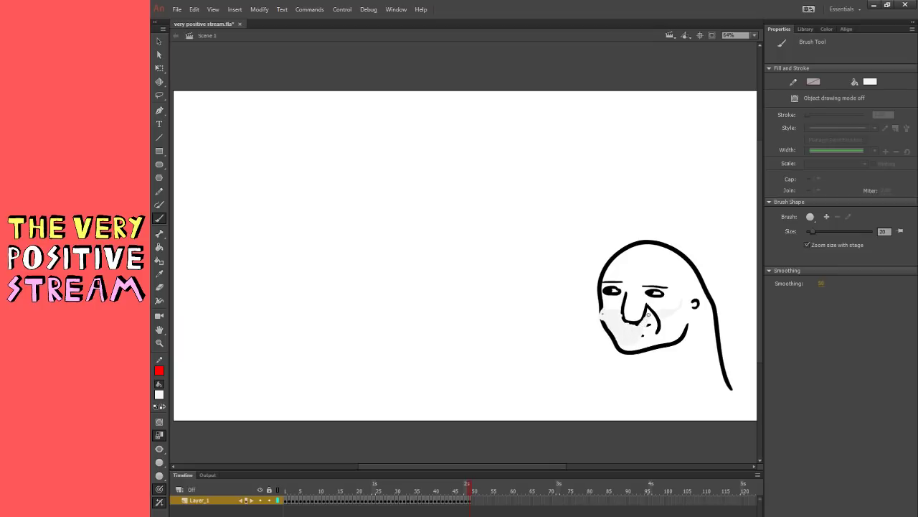
{"action": "mouse_move", "coordinate": [648, 313]}
{"action": "left_mouse_down"}
{"action": "mouse_move", "coordinate": [649, 342]}
{"action": "mouse_move", "coordinate": [684, 304]}
{"action": "left_mouse_up"}
{"action": "key", "text": "ctrl+z"}
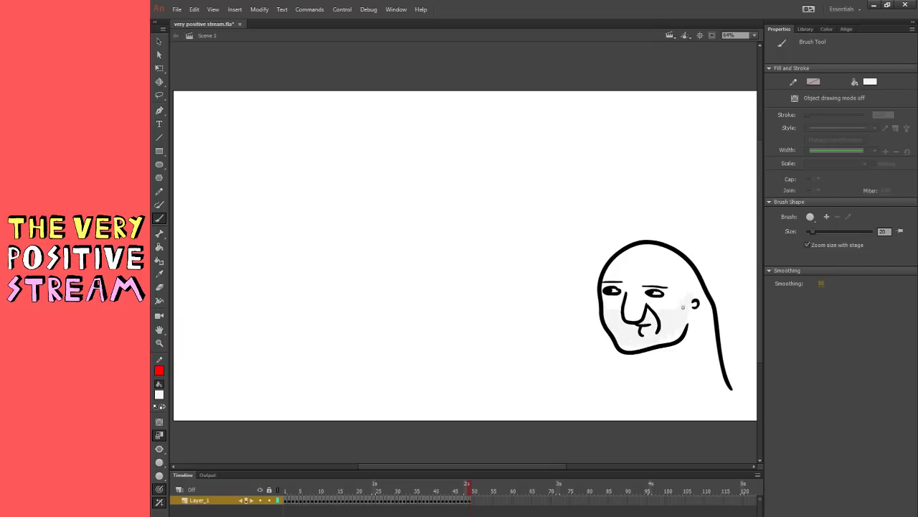
{"action": "key", "text": "ctrl+z"}
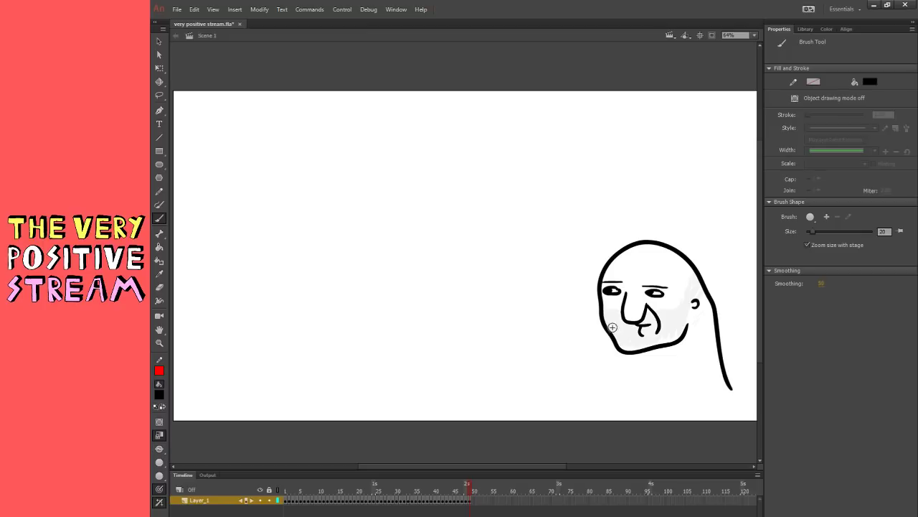
- Shorten the line behind the bald man's head and add short neck lines beneath his chin and ear
{"action": "left_click_drag", "start_coordinate": [629, 352], "coordinate": [630, 361]}
{"action": "left_click", "coordinate": [160, 287]}
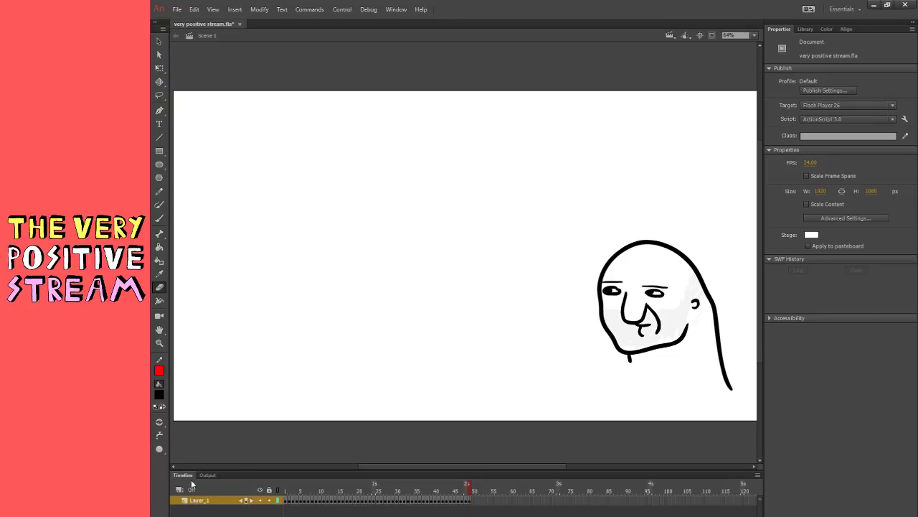
{"action": "mouse_move", "coordinate": [719, 350]}
{"action": "left_mouse_down"}
{"action": "mouse_move", "coordinate": [723, 377]}
{"action": "mouse_move", "coordinate": [747, 402]}
{"action": "left_mouse_up"}
{"action": "key", "text": "b"}
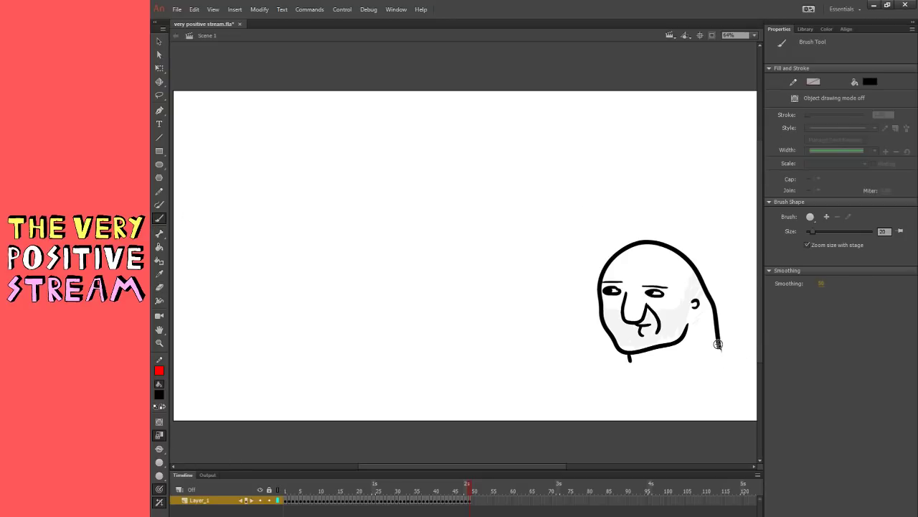
{"action": "left_click_drag", "start_coordinate": [718, 345], "coordinate": [722, 362]}
{"action": "left_click_drag", "start_coordinate": [628, 350], "coordinate": [632, 366]}
{"action": "left_click_drag", "start_coordinate": [693, 336], "coordinate": [690, 347]}
- Handwrite "Jamie pull that up." above the bald man's head and draw a speech bubble around it pointing to him
{"action": "left_click_drag", "start_coordinate": [637, 209], "coordinate": [667, 214]}
{"action": "left_click_drag", "start_coordinate": [669, 209], "coordinate": [708, 215]}
{"action": "mouse_move", "coordinate": [713, 201]}
{"action": "left_mouse_down"}
{"action": "mouse_move", "coordinate": [640, 224]}
{"action": "mouse_move", "coordinate": [669, 231]}
{"action": "left_mouse_up"}
{"action": "left_click_drag", "start_coordinate": [663, 226], "coordinate": [693, 231]}
{"action": "left_click_drag", "start_coordinate": [715, 184], "coordinate": [614, 228]}
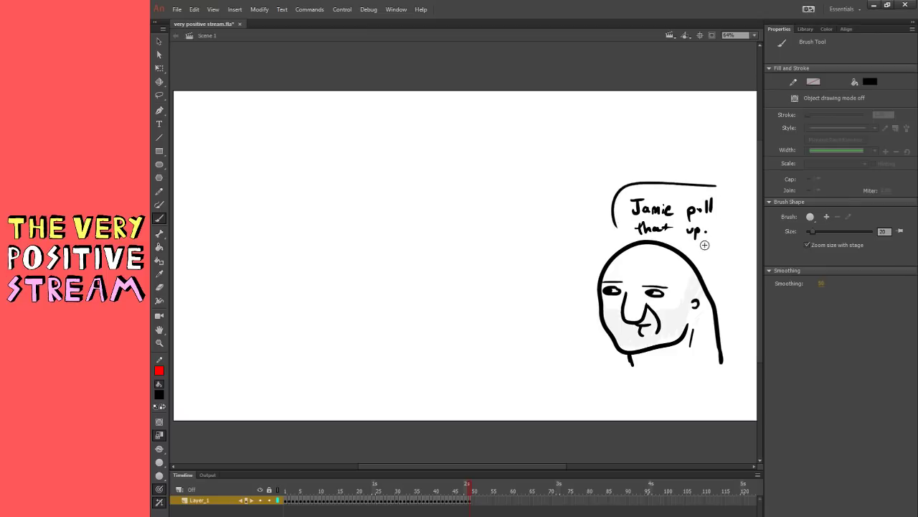
{"action": "mouse_move", "coordinate": [688, 250]}
{"action": "left_mouse_down"}
{"action": "mouse_move", "coordinate": [721, 242]}
{"action": "mouse_move", "coordinate": [704, 184]}
{"action": "left_mouse_up"}
- Group the bald man with his speech bubble and move the group down into the stage's lower-right corner
{"action": "key", "text": "v"}
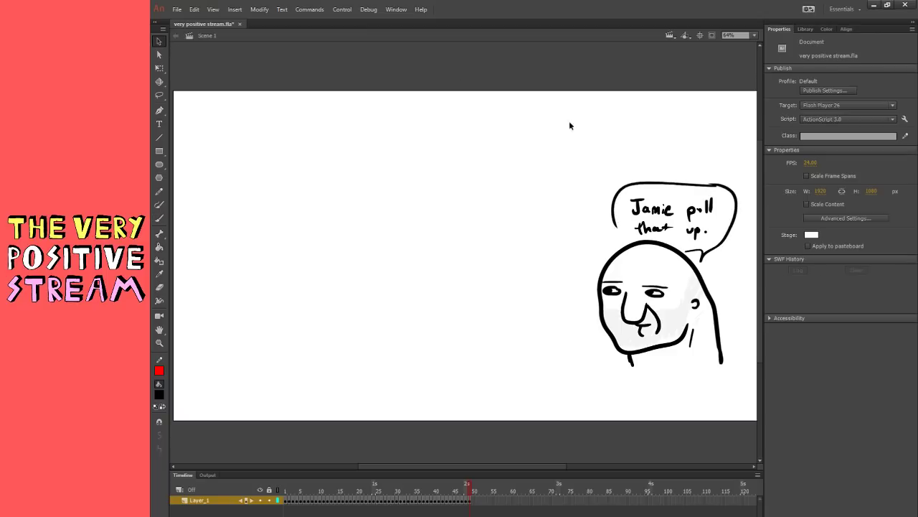
{"action": "left_click_drag", "start_coordinate": [547, 118], "coordinate": [799, 438]}
{"action": "key", "text": "ctrl+g"}
{"action": "left_click_drag", "start_coordinate": [706, 325], "coordinate": [718, 370]}
{"action": "left_click", "coordinate": [565, 312]}
- Draw two round, half-closed eyes with small pupils in the stage's upper middle for a second character
{"action": "key", "text": "b"}
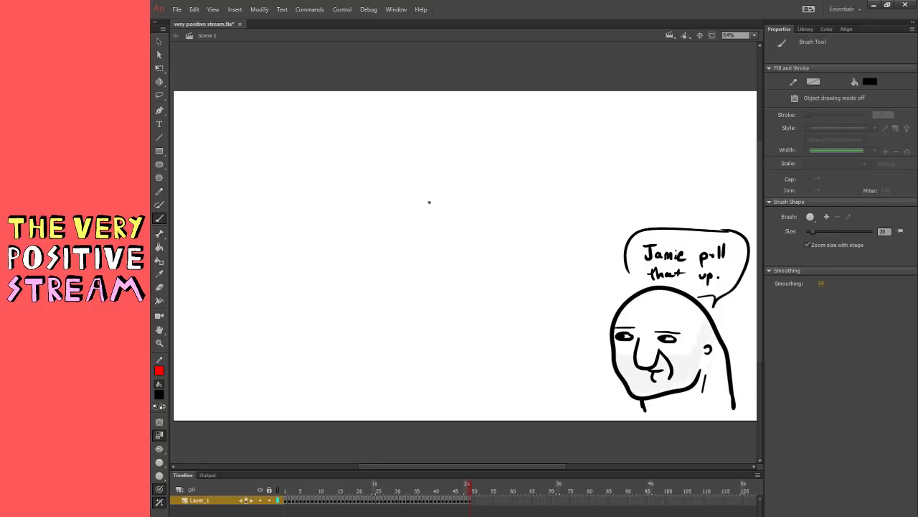
{"action": "mouse_move", "coordinate": [428, 203]}
{"action": "left_mouse_down"}
{"action": "mouse_move", "coordinate": [400, 214]}
{"action": "mouse_move", "coordinate": [431, 200]}
{"action": "mouse_move", "coordinate": [481, 205]}
{"action": "left_mouse_up"}
{"action": "key", "text": "ctrl+z"}
{"action": "key", "text": "ctrl+z"}
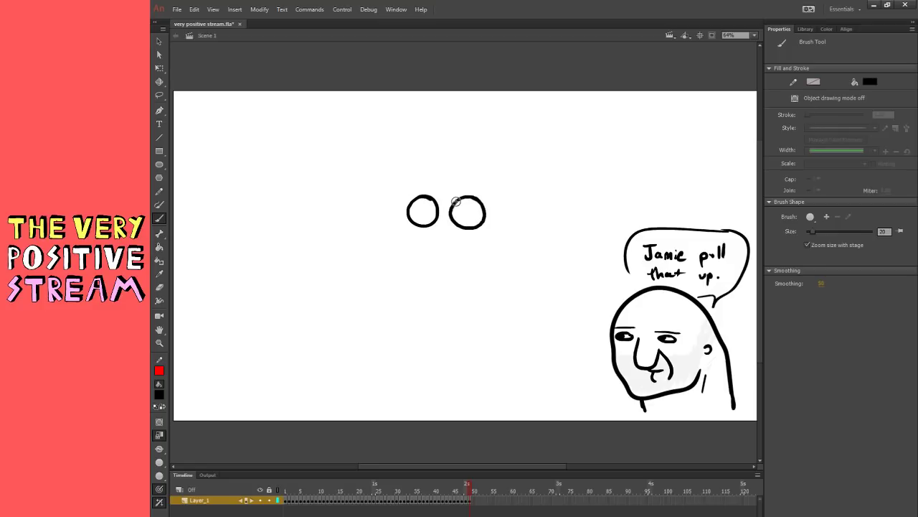
{"action": "left_click_drag", "start_coordinate": [408, 211], "coordinate": [436, 211]}
{"action": "key", "text": "ctrl+z"}
{"action": "key", "text": "ctrl+z"}
{"action": "key", "text": "ctrl+z"}
{"action": "key", "text": "ctrl+z"}
{"action": "mouse_move", "coordinate": [430, 199]}
{"action": "left_mouse_down"}
{"action": "mouse_move", "coordinate": [408, 218]}
{"action": "mouse_move", "coordinate": [475, 194]}
{"action": "mouse_move", "coordinate": [451, 209]}
{"action": "mouse_move", "coordinate": [478, 192]}
{"action": "left_mouse_up"}
{"action": "mouse_move", "coordinate": [403, 208]}
{"action": "left_mouse_down"}
{"action": "mouse_move", "coordinate": [487, 208]}
{"action": "mouse_move", "coordinate": [455, 228]}
{"action": "mouse_move", "coordinate": [446, 257]}
{"action": "left_mouse_up"}
{"action": "key", "text": "ctrl+z"}
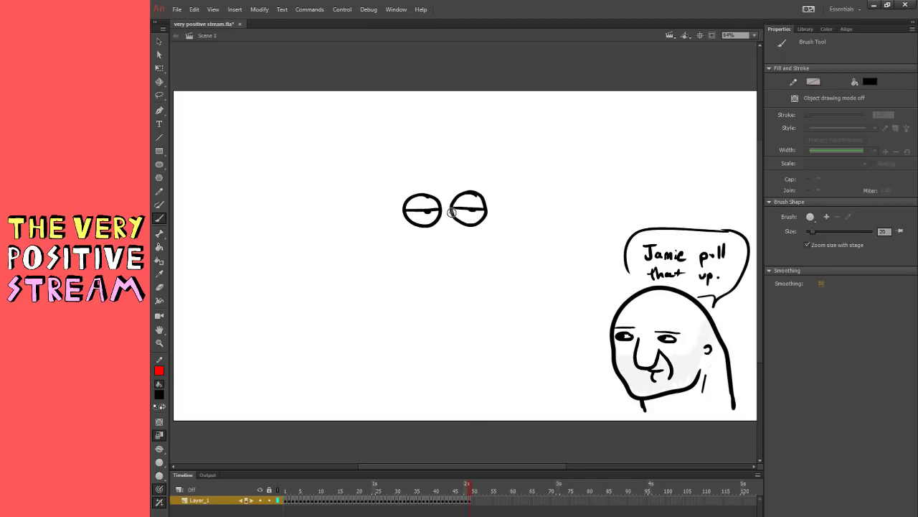
- Draw the second character's pointed nose between the eyes and a small ear beside the left eye
{"action": "mouse_move", "coordinate": [449, 221]}
{"action": "left_mouse_down"}
{"action": "mouse_move", "coordinate": [456, 250]}
{"action": "mouse_move", "coordinate": [482, 236]}
{"action": "mouse_move", "coordinate": [478, 266]}
{"action": "mouse_move", "coordinate": [459, 283]}
{"action": "mouse_move", "coordinate": [433, 287]}
{"action": "mouse_move", "coordinate": [404, 273]}
{"action": "mouse_move", "coordinate": [442, 289]}
{"action": "mouse_move", "coordinate": [463, 285]}
{"action": "left_mouse_up"}
{"action": "key", "text": "ctrl+z"}
{"action": "key", "text": "ctrl+z"}
{"action": "left_click_drag", "start_coordinate": [397, 248], "coordinate": [438, 289]}
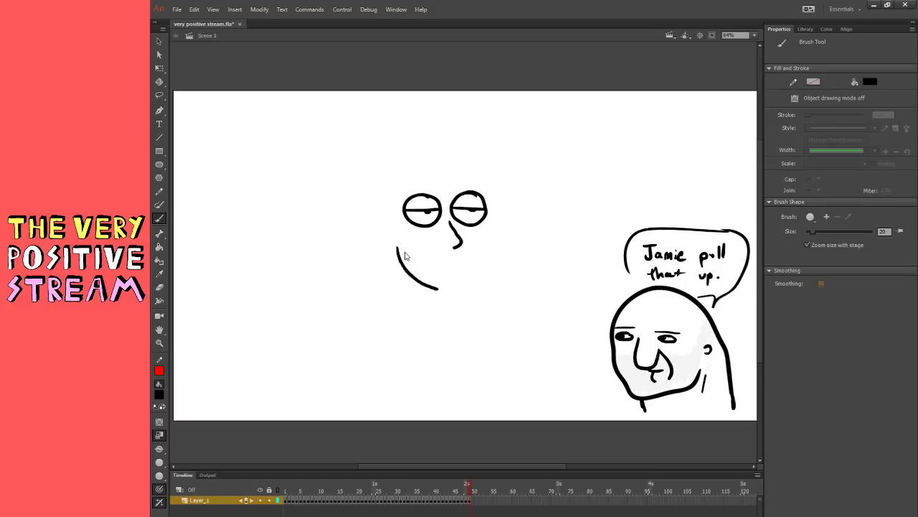
{"action": "key", "text": "ctrl+z"}
{"action": "key", "text": "ctrl+z"}
{"action": "left_click_drag", "start_coordinate": [389, 236], "coordinate": [388, 229]}
- Draw the second character's rounded jaw from below the ear around the chin up to the right eye
{"action": "left_click_drag", "start_coordinate": [482, 220], "coordinate": [481, 264]}
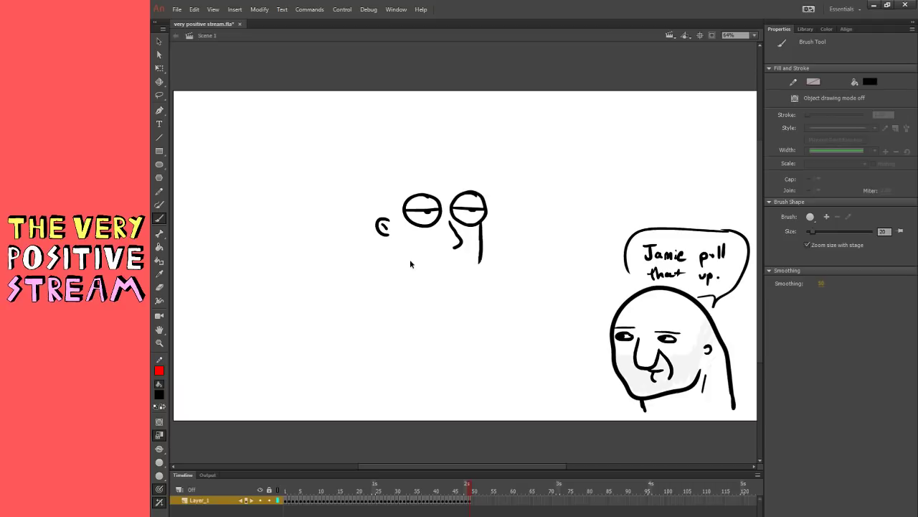
{"action": "key", "text": "ctrl+z"}
{"action": "mouse_move", "coordinate": [394, 246]}
{"action": "left_mouse_down"}
{"action": "mouse_move", "coordinate": [407, 285]}
{"action": "mouse_move", "coordinate": [436, 297]}
{"action": "left_mouse_up"}
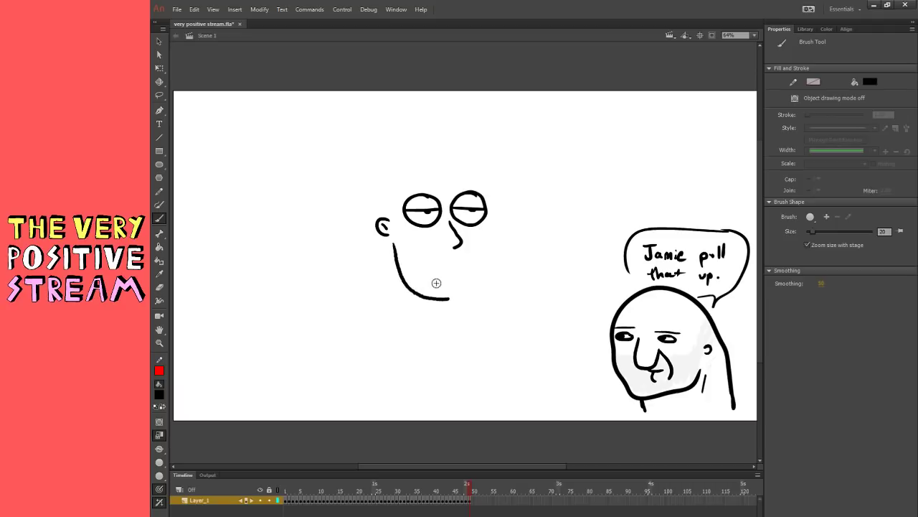
{"action": "key", "text": "ctrl+z"}
{"action": "mouse_move", "coordinate": [391, 243]}
{"action": "left_mouse_down"}
{"action": "mouse_move", "coordinate": [399, 269]}
{"action": "mouse_move", "coordinate": [435, 299]}
{"action": "mouse_move", "coordinate": [473, 292]}
{"action": "mouse_move", "coordinate": [485, 268]}
{"action": "left_mouse_up"}
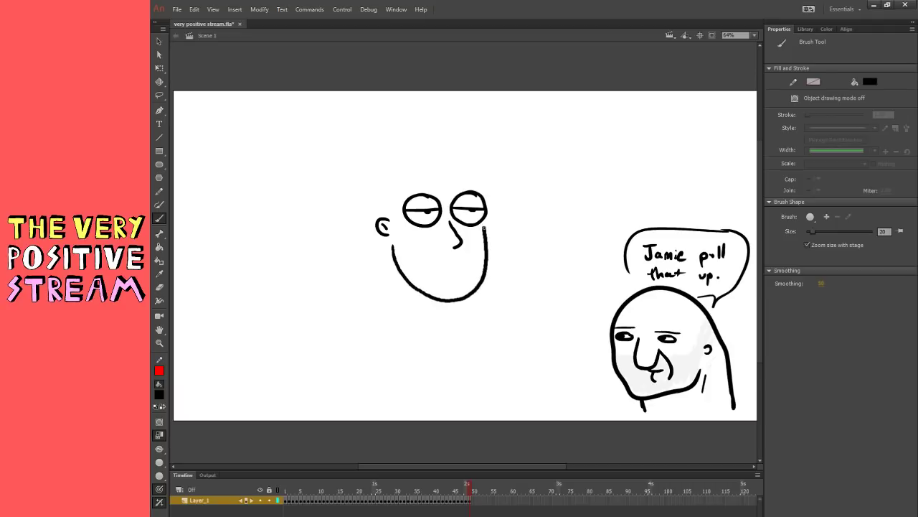
{"action": "left_click_drag", "start_coordinate": [485, 228], "coordinate": [485, 218]}
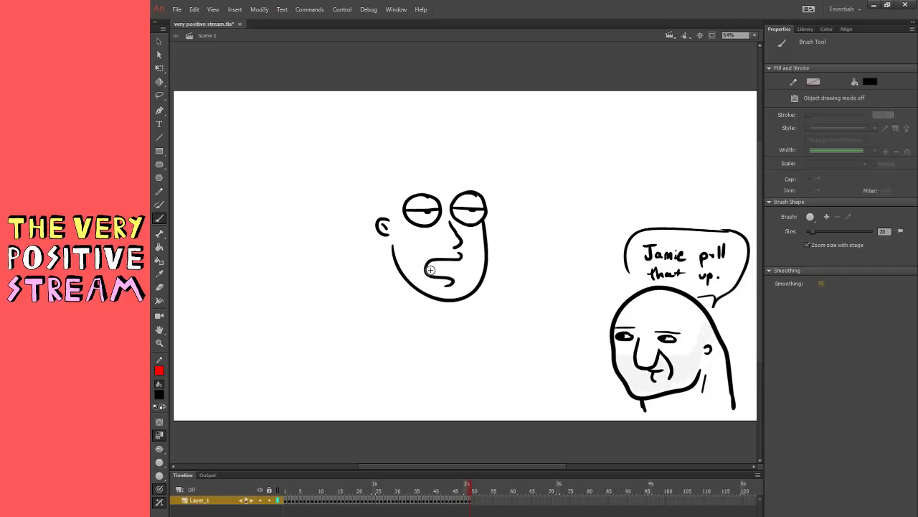
- Draw the second character's open mouth with a black interior and add flat-top hair with a sideburn reaching the ear
{"action": "mouse_move", "coordinate": [440, 259]}
{"action": "left_mouse_down"}
{"action": "mouse_move", "coordinate": [442, 275]}
{"action": "mouse_move", "coordinate": [430, 269]}
{"action": "left_mouse_up"}
{"action": "mouse_move", "coordinate": [397, 184]}
{"action": "left_mouse_down"}
{"action": "mouse_move", "coordinate": [492, 177]}
{"action": "mouse_move", "coordinate": [467, 181]}
{"action": "mouse_move", "coordinate": [485, 173]}
{"action": "mouse_move", "coordinate": [456, 164]}
{"action": "mouse_move", "coordinate": [391, 167]}
{"action": "mouse_move", "coordinate": [380, 215]}
{"action": "mouse_move", "coordinate": [441, 181]}
{"action": "mouse_move", "coordinate": [483, 171]}
{"action": "mouse_move", "coordinate": [405, 161]}
{"action": "mouse_move", "coordinate": [385, 179]}
{"action": "mouse_move", "coordinate": [381, 206]}
{"action": "left_mouse_up"}
{"action": "key", "text": "ctrl+z"}
{"action": "key", "text": "ctrl+z"}
{"action": "key", "text": "ctrl+z"}
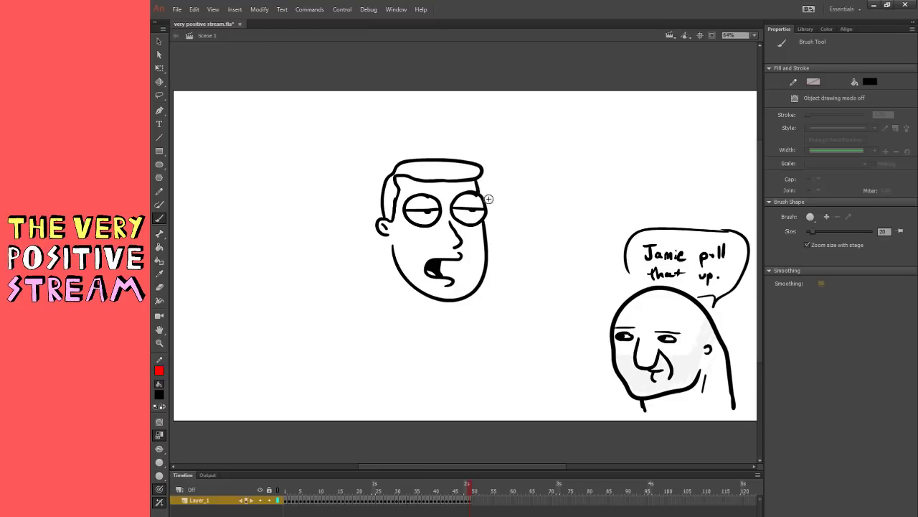
- Draw the back of the second character's neck as a line running down from the ear
{"action": "left_click_drag", "start_coordinate": [386, 236], "coordinate": [391, 288]}
{"action": "key", "text": "ctrl+z"}
{"action": "left_click_drag", "start_coordinate": [386, 237], "coordinate": [391, 288]}
{"action": "key", "text": "q"}
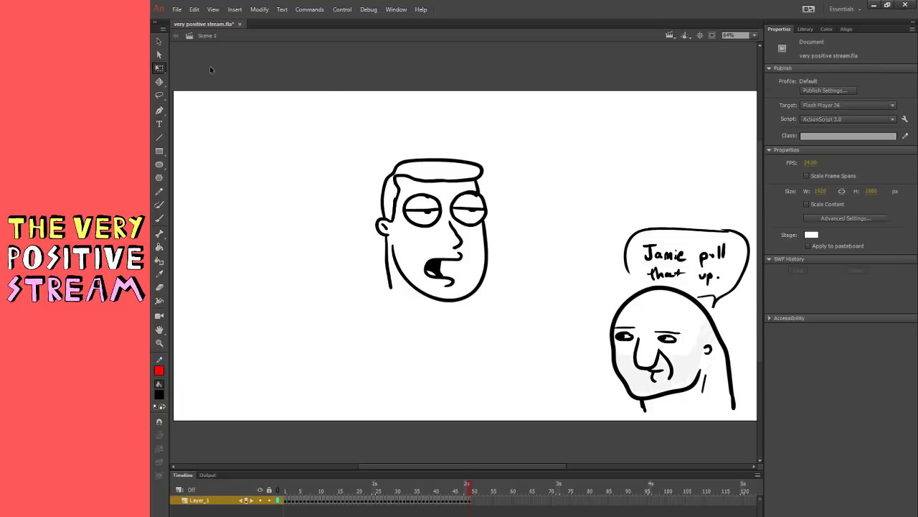
{"action": "left_click_drag", "start_coordinate": [347, 112], "coordinate": [518, 333]}
{"action": "left_click", "coordinate": [462, 325]}
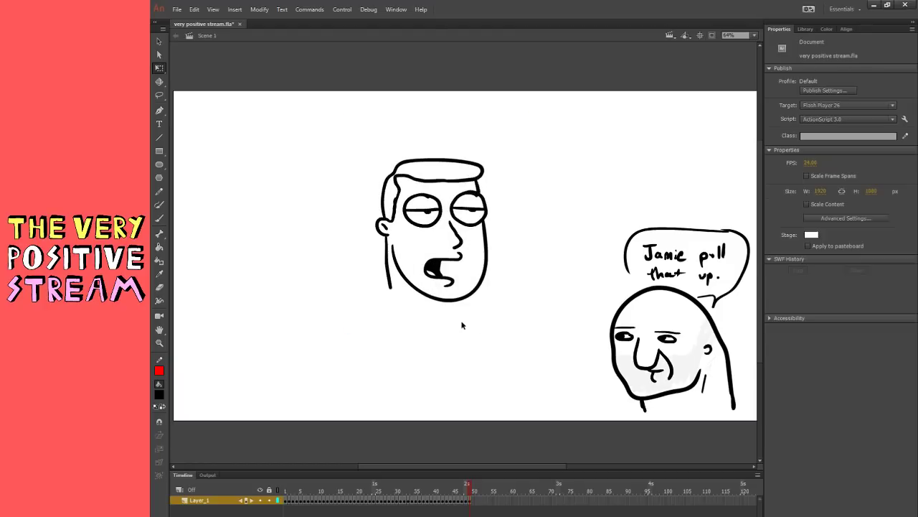
- Draw a short front neck line below the second character's chin and a near shoulder with a short T-shirt sleeve
{"action": "left_click", "coordinate": [160, 221]}
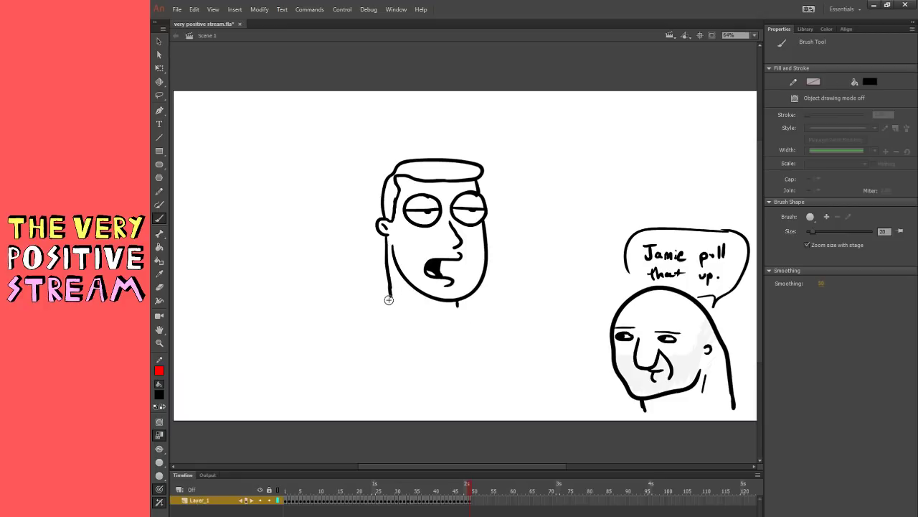
{"action": "mouse_move", "coordinate": [390, 296]}
{"action": "left_mouse_down"}
{"action": "mouse_move", "coordinate": [371, 317]}
{"action": "mouse_move", "coordinate": [369, 351]}
{"action": "mouse_move", "coordinate": [389, 299]}
{"action": "mouse_move", "coordinate": [374, 317]}
{"action": "left_mouse_up"}
{"action": "key", "text": "ctrl+z"}
{"action": "key", "text": "ctrl+z"}
{"action": "key", "text": "e"}
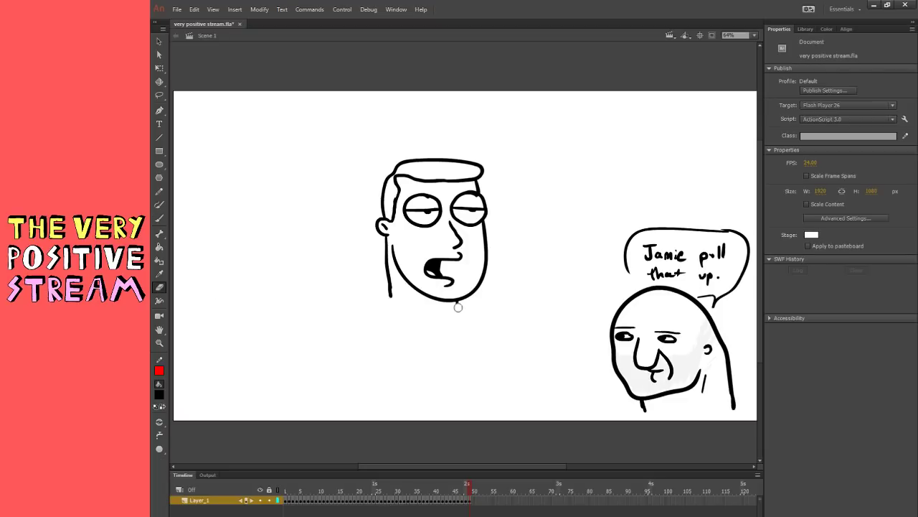
{"action": "key", "text": "b"}
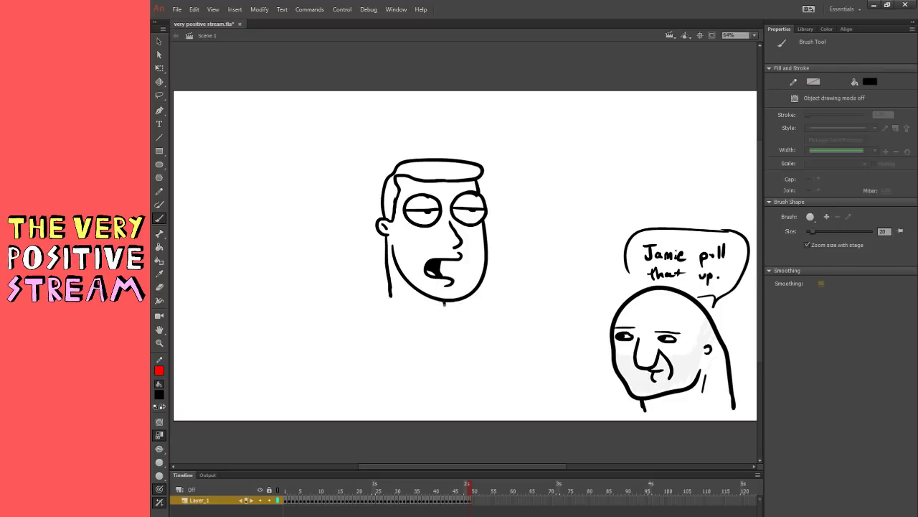
{"action": "mouse_move", "coordinate": [390, 288]}
{"action": "left_mouse_down"}
{"action": "mouse_move", "coordinate": [364, 353]}
{"action": "mouse_move", "coordinate": [400, 369]}
{"action": "left_mouse_up"}
{"action": "key", "text": "ctrl+z"}
{"action": "key", "text": "ctrl+z"}
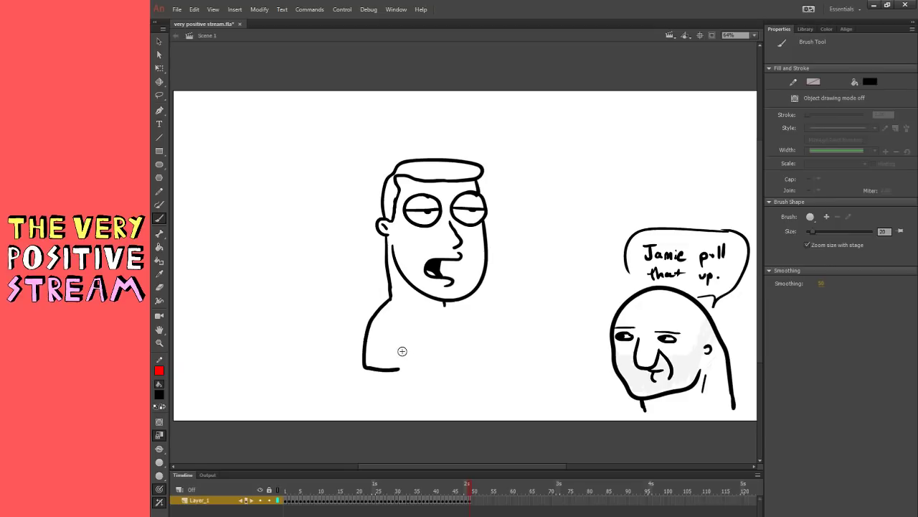
- Finish the near sleeve's inner edge and draw the second character's forearm and hand hanging past the stage's lower edge
{"action": "mouse_move", "coordinate": [400, 337]}
{"action": "left_mouse_down"}
{"action": "mouse_move", "coordinate": [369, 396]}
{"action": "mouse_move", "coordinate": [373, 413]}
{"action": "left_mouse_up"}
{"action": "left_click_drag", "start_coordinate": [397, 374], "coordinate": [395, 434]}
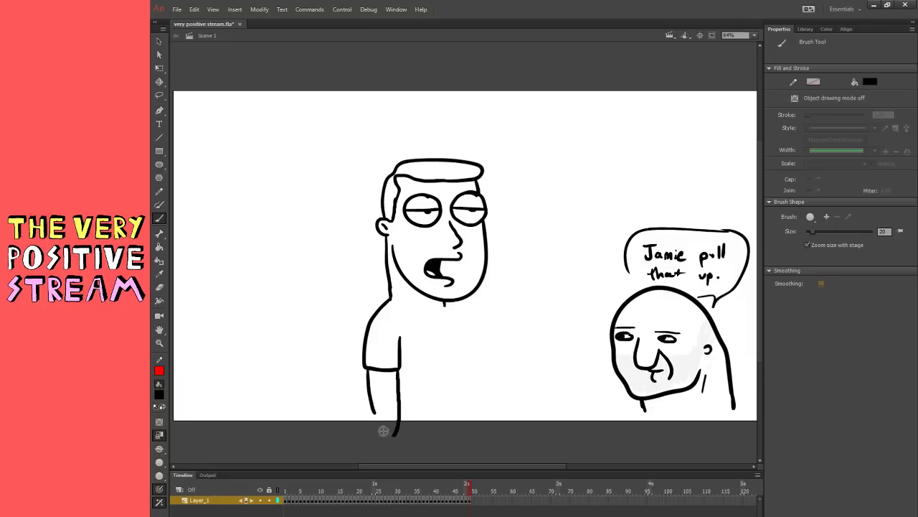
{"action": "key", "text": "ctrl+z"}
{"action": "left_click_drag", "start_coordinate": [379, 439], "coordinate": [396, 433]}
- Select the second character's near arm and skew it so the hand shifts slightly left
{"action": "key", "text": "q"}
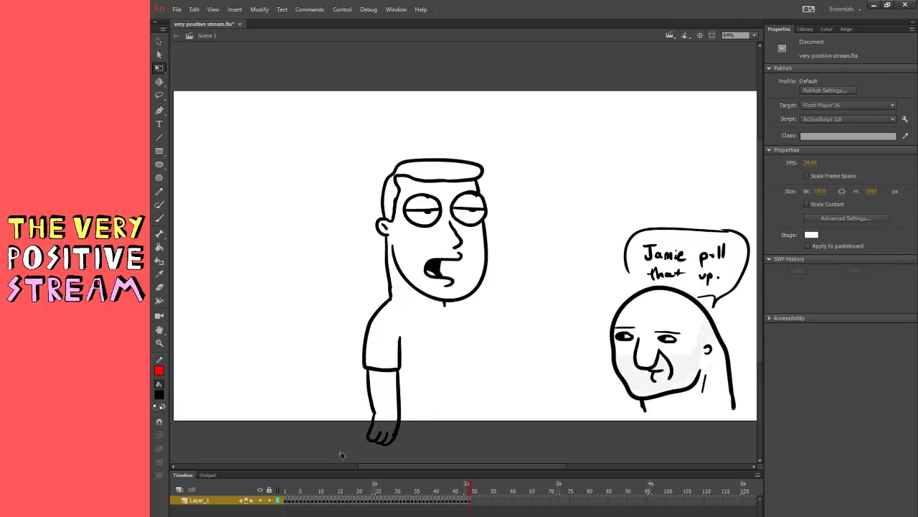
{"action": "left_click_drag", "start_coordinate": [341, 451], "coordinate": [424, 300]}
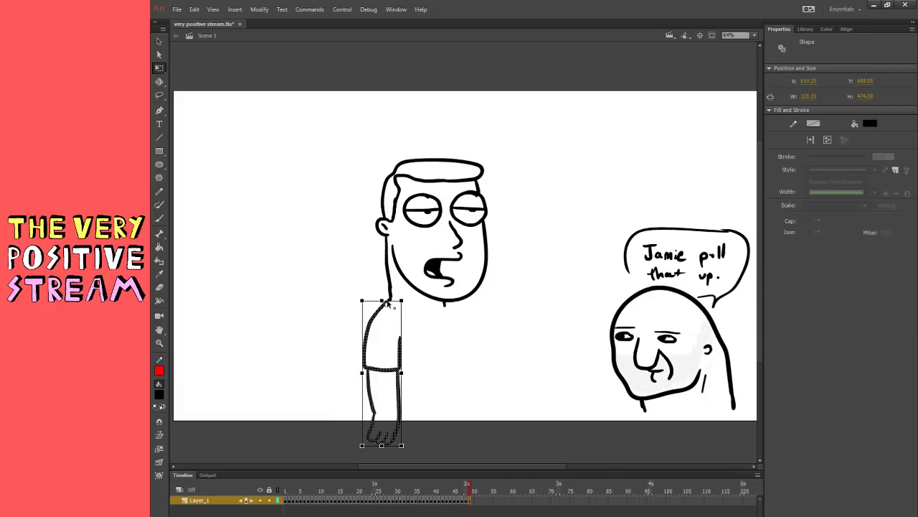
{"action": "left_click_drag", "start_coordinate": [393, 445], "coordinate": [384, 445]}
{"action": "left_click", "coordinate": [399, 366]}
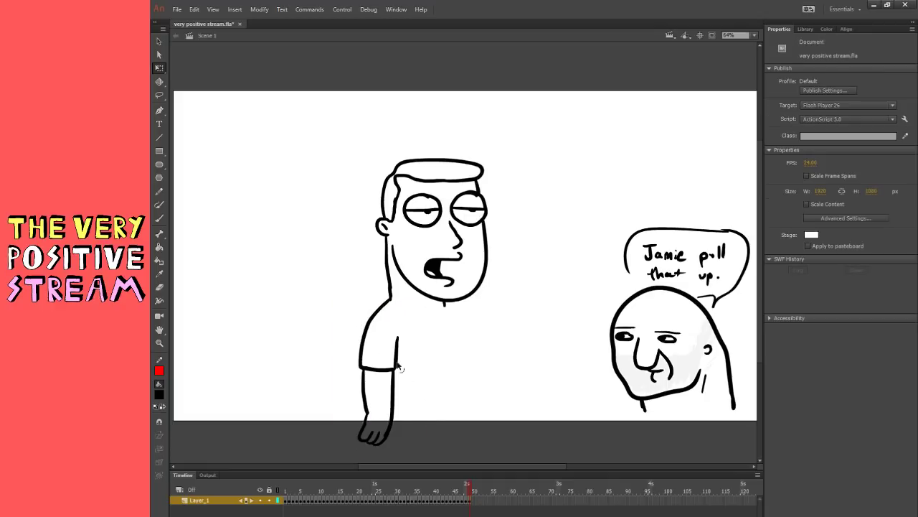
- Draw the front line of the second character's torso and the shirt's hem running from the near arm
{"action": "left_click", "coordinate": [159, 219]}
{"action": "left_click_drag", "start_coordinate": [452, 326], "coordinate": [461, 374]}
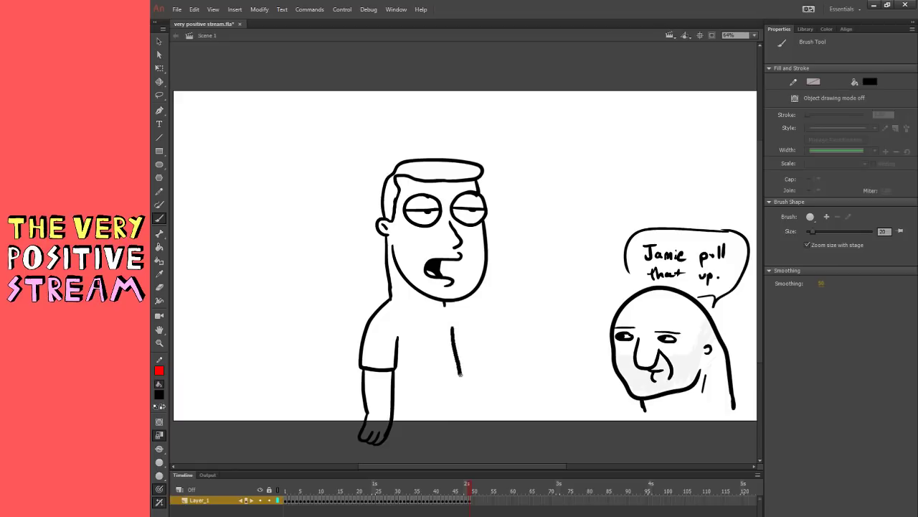
{"action": "left_click_drag", "start_coordinate": [394, 410], "coordinate": [463, 399]}
{"action": "key", "text": "ctrl+z"}
{"action": "mouse_move", "coordinate": [394, 410]}
{"action": "left_mouse_down"}
{"action": "mouse_move", "coordinate": [452, 411]}
{"action": "mouse_move", "coordinate": [463, 399]}
{"action": "left_mouse_up"}
- Delete the upper part of the torso's front line and redraw it starting closer to the neck
{"action": "left_click_drag", "start_coordinate": [445, 304], "coordinate": [463, 336]}
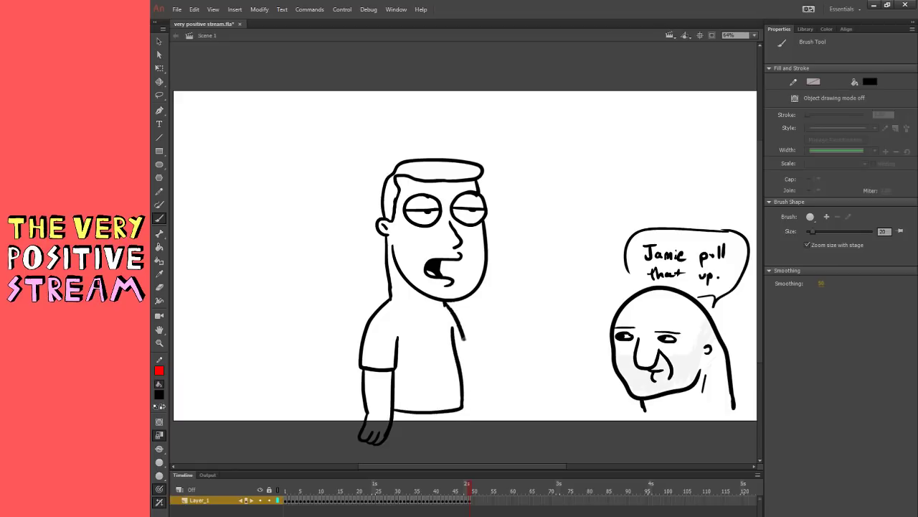
{"action": "key", "text": "ctrl+z"}
{"action": "left_click", "coordinate": [159, 55]}
{"action": "left_click_drag", "start_coordinate": [436, 317], "coordinate": [481, 379]}
{"action": "key", "text": "Delete"}
{"action": "left_click", "coordinate": [159, 218]}
{"action": "left_click_drag", "start_coordinate": [446, 320], "coordinate": [456, 364]}
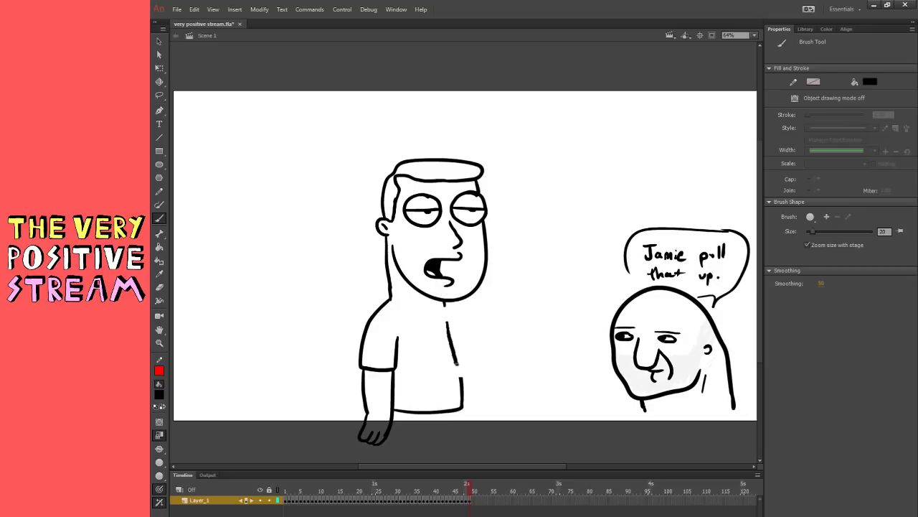
{"action": "key", "text": "ctrl+z"}
{"action": "left_click_drag", "start_coordinate": [447, 326], "coordinate": [462, 378]}
- Draw the second character's far shoulder and short sleeve, starting from the front of the neck
{"action": "left_click_drag", "start_coordinate": [445, 303], "coordinate": [465, 341]}
{"action": "key", "text": "ctrl+z"}
{"action": "left_click_drag", "start_coordinate": [442, 301], "coordinate": [470, 348]}
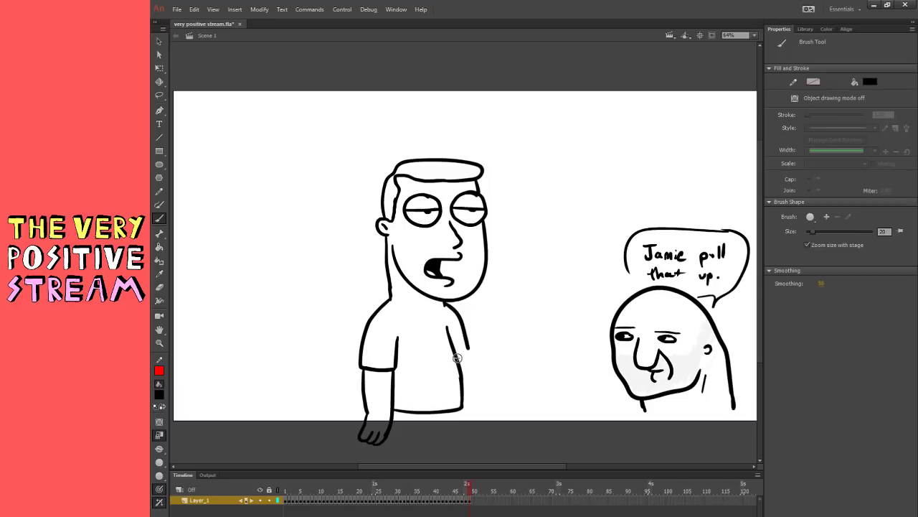
{"action": "key", "text": "ctrl+z"}
- Draw the second character's far forearm and open hand with thumb and fingers, reaching out from the sleeve
{"action": "mouse_move", "coordinate": [466, 359]}
{"action": "left_mouse_down"}
{"action": "mouse_move", "coordinate": [494, 360]}
{"action": "mouse_move", "coordinate": [509, 345]}
{"action": "left_mouse_up"}
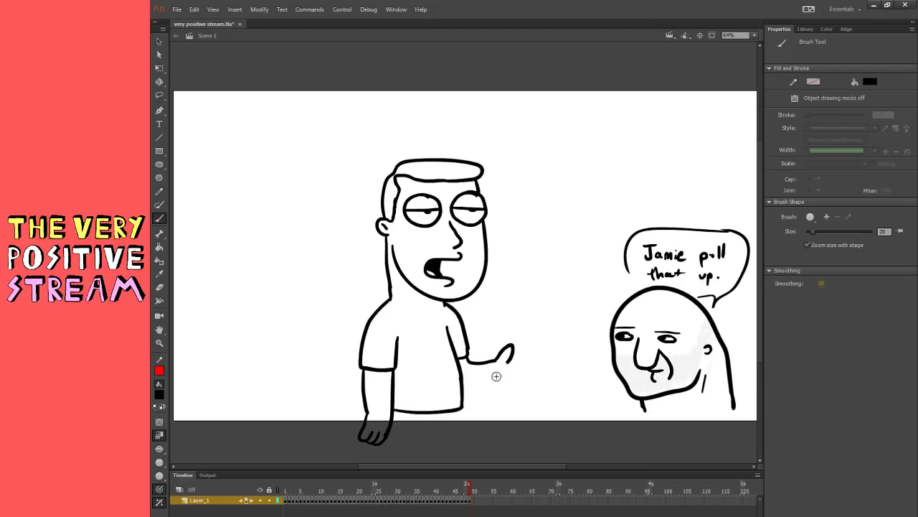
{"action": "left_click_drag", "start_coordinate": [462, 387], "coordinate": [490, 387]}
{"action": "key", "text": "ctrl+z"}
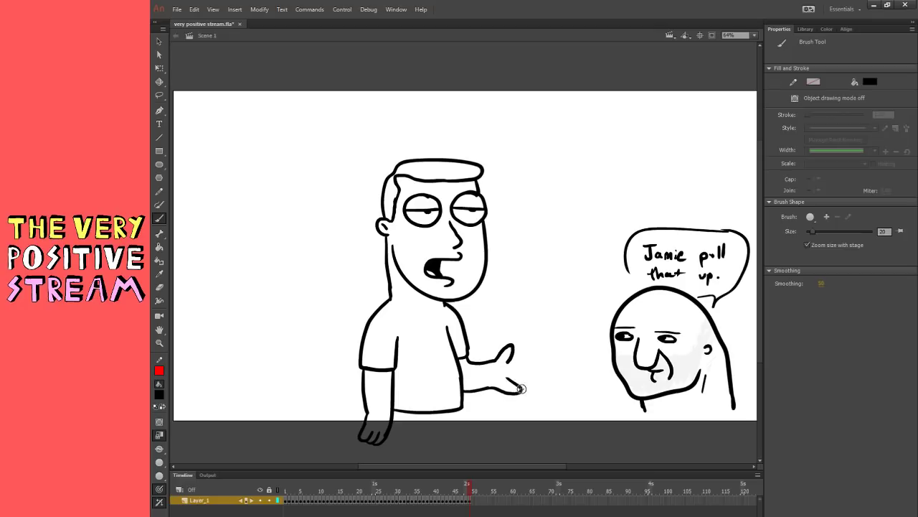
{"action": "mouse_move", "coordinate": [523, 390]}
{"action": "left_mouse_down"}
{"action": "mouse_move", "coordinate": [527, 380]}
{"action": "mouse_move", "coordinate": [501, 387]}
{"action": "mouse_move", "coordinate": [507, 378]}
{"action": "left_mouse_up"}
{"action": "key", "text": "ctrl+z"}
{"action": "key", "text": "ctrl+z"}
{"action": "left_click_drag", "start_coordinate": [522, 388], "coordinate": [521, 376]}
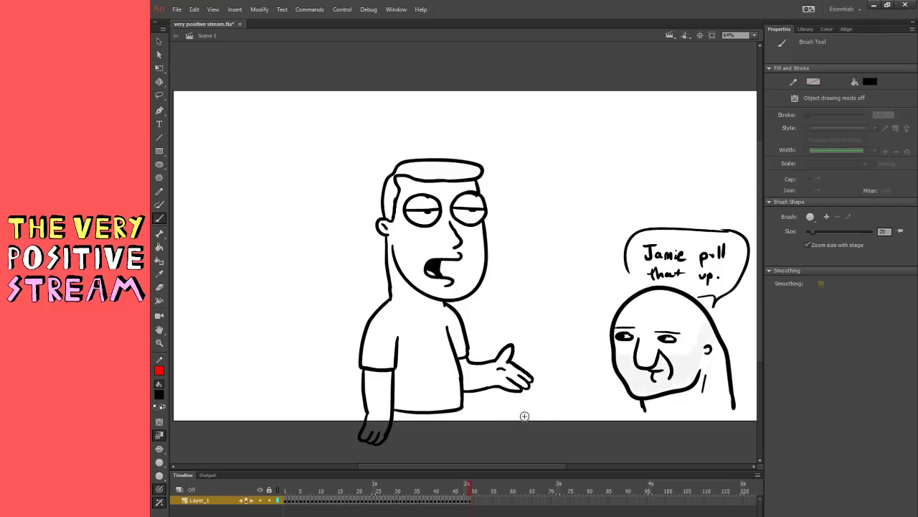
- Select the whole second character and move it up and to the left so both arms are on the stage
{"action": "left_click", "coordinate": [160, 68]}
{"action": "left_click_drag", "start_coordinate": [312, 122], "coordinate": [584, 464]}
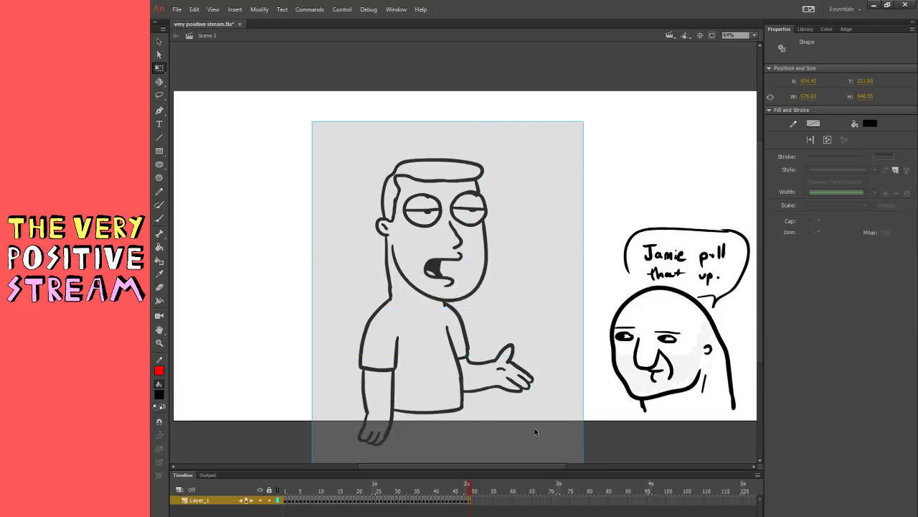
{"action": "left_click_drag", "start_coordinate": [447, 378], "coordinate": [389, 327]}
{"action": "left_click", "coordinate": [500, 314]}
- Draw the shirt's collar under the second character's neck and letter "Pete" across the chest
{"action": "left_click", "coordinate": [159, 218]}
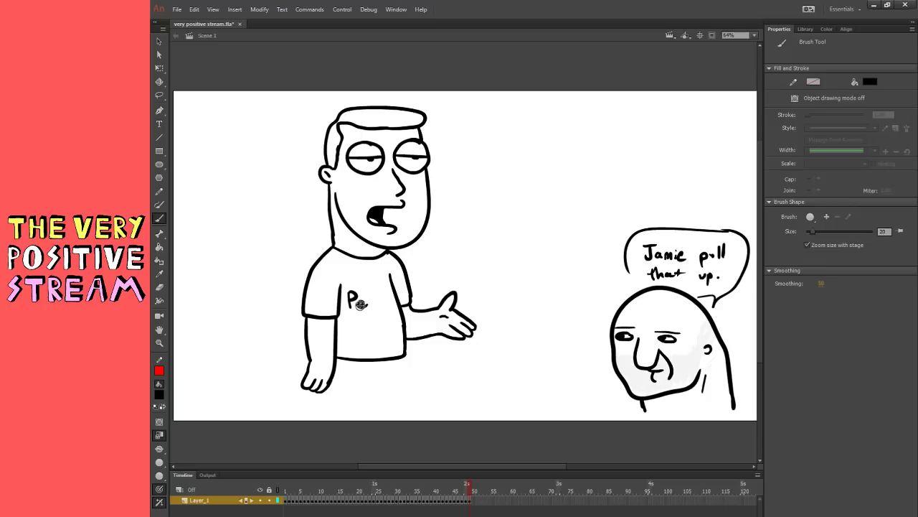
{"action": "left_click_drag", "start_coordinate": [373, 291], "coordinate": [373, 308]}
{"action": "left_click_drag", "start_coordinate": [366, 302], "coordinate": [379, 302]}
- Draw the second character's trousers and two shoes below the shirt, with a dividing line between the legs
{"action": "mouse_move", "coordinate": [405, 360]}
{"action": "left_mouse_down"}
{"action": "mouse_move", "coordinate": [398, 398]}
{"action": "mouse_move", "coordinate": [455, 328]}
{"action": "left_mouse_up"}
{"action": "mouse_move", "coordinate": [322, 326]}
{"action": "left_mouse_down"}
{"action": "mouse_move", "coordinate": [334, 414]}
{"action": "mouse_move", "coordinate": [328, 406]}
{"action": "mouse_move", "coordinate": [356, 399]}
{"action": "mouse_move", "coordinate": [375, 408]}
{"action": "mouse_move", "coordinate": [334, 416]}
{"action": "mouse_move", "coordinate": [383, 421]}
{"action": "mouse_move", "coordinate": [403, 411]}
{"action": "mouse_move", "coordinate": [373, 395]}
{"action": "left_mouse_up"}
{"action": "mouse_move", "coordinate": [391, 318]}
{"action": "left_mouse_down"}
{"action": "mouse_move", "coordinate": [378, 396]}
{"action": "mouse_move", "coordinate": [419, 416]}
{"action": "mouse_move", "coordinate": [443, 406]}
{"action": "mouse_move", "coordinate": [431, 396]}
{"action": "mouse_move", "coordinate": [410, 312]}
{"action": "mouse_move", "coordinate": [413, 394]}
{"action": "left_mouse_up"}
{"action": "key", "text": "ctrl+z"}
{"action": "left_click_drag", "start_coordinate": [412, 314], "coordinate": [413, 391]}
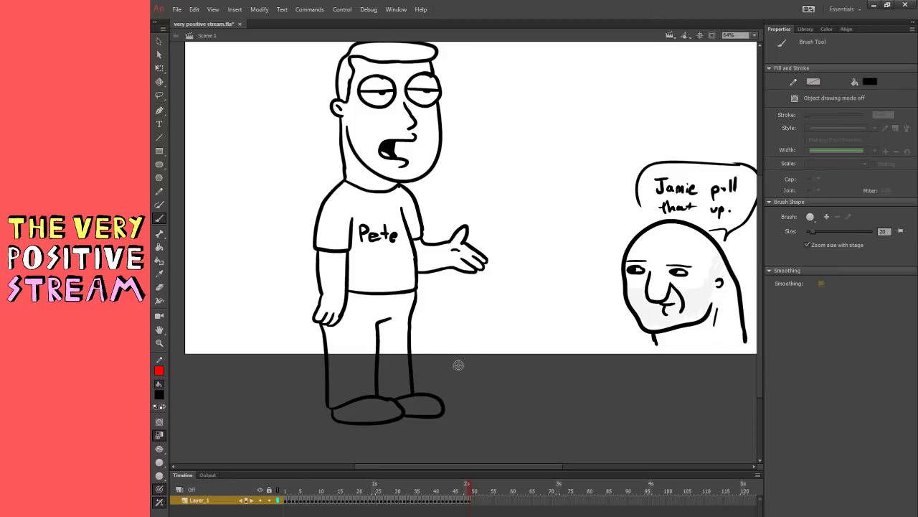
- Lasso the second character's near arm, group it and nudge it slightly left, away from the torso
{"action": "left_click", "coordinate": [159, 95]}
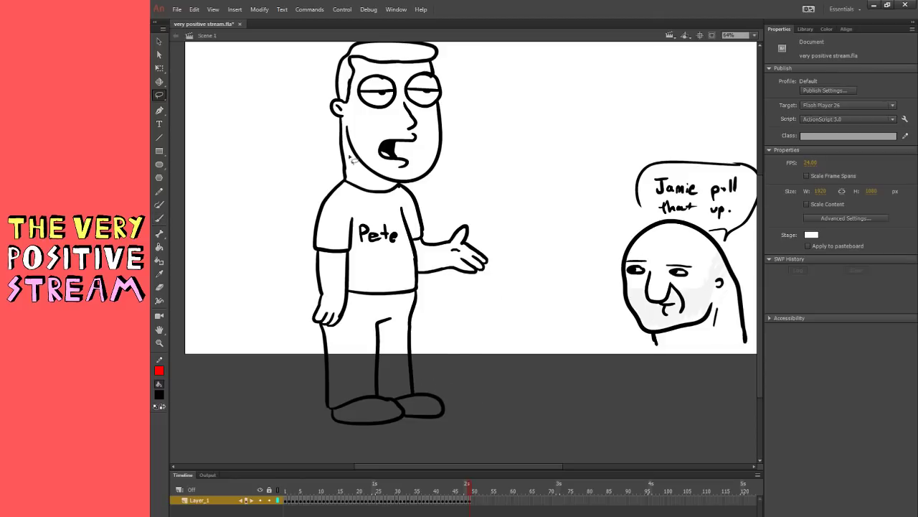
{"action": "mouse_move", "coordinate": [350, 187]}
{"action": "left_mouse_down"}
{"action": "mouse_move", "coordinate": [292, 205]}
{"action": "mouse_move", "coordinate": [290, 322]}
{"action": "left_mouse_up"}
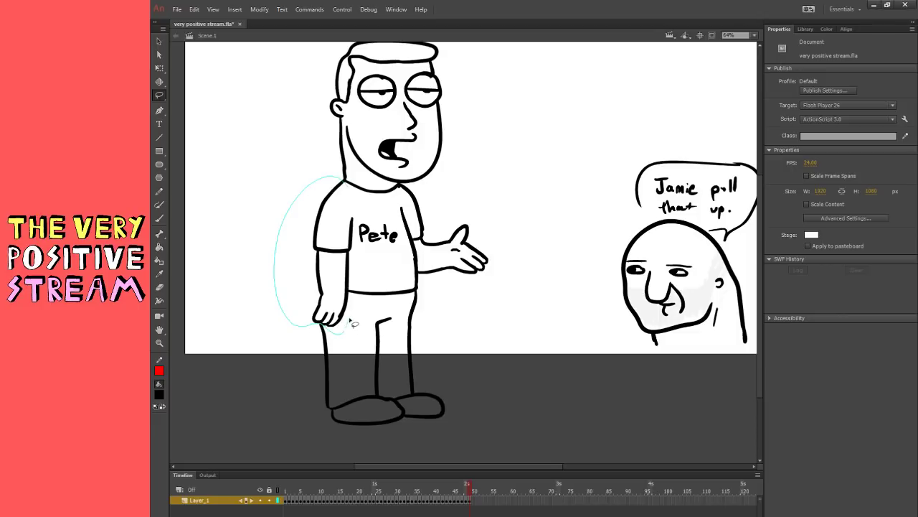
{"action": "left_click_drag", "start_coordinate": [353, 293], "coordinate": [351, 188]}
{"action": "key", "text": "ctrl+g"}
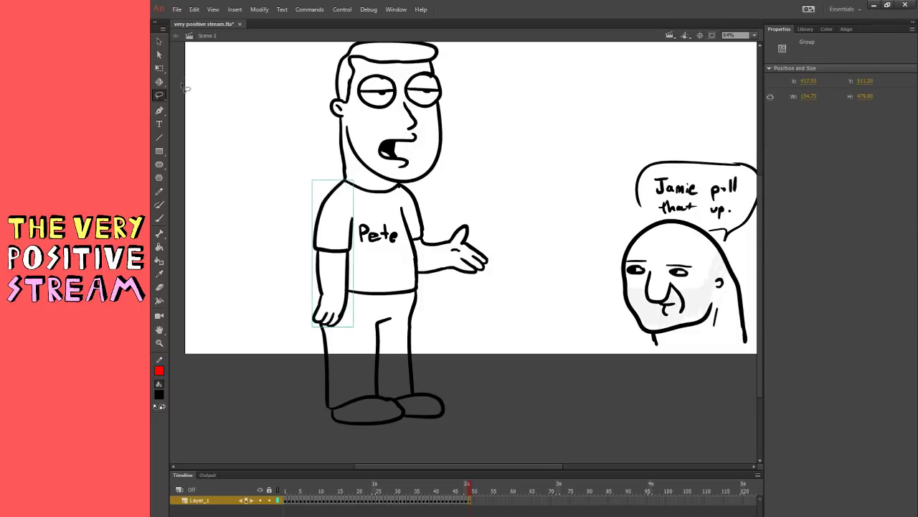
{"action": "key", "text": "q"}
{"action": "key", "text": "Left"}
{"action": "key", "text": "Left"}
{"action": "key", "text": "Left"}
{"action": "key", "text": "Left"}
{"action": "key", "text": "Left"}
{"action": "key", "text": "Left"}
{"action": "key", "text": "Left"}
{"action": "key", "text": "Left"}
{"action": "key", "text": "Left"}
{"action": "key", "text": "Left"}
{"action": "key", "text": "Left"}
{"action": "key", "text": "Left"}
{"action": "key", "text": "Left"}
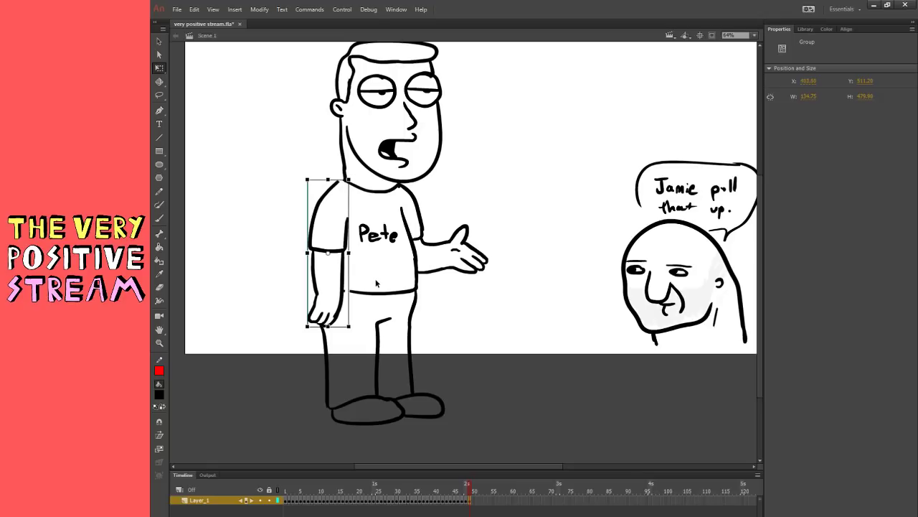
- Inside the near arm's group, extend the shoulder line to the neck, then return to the main scene
{"action": "double_click", "coordinate": [345, 254]}
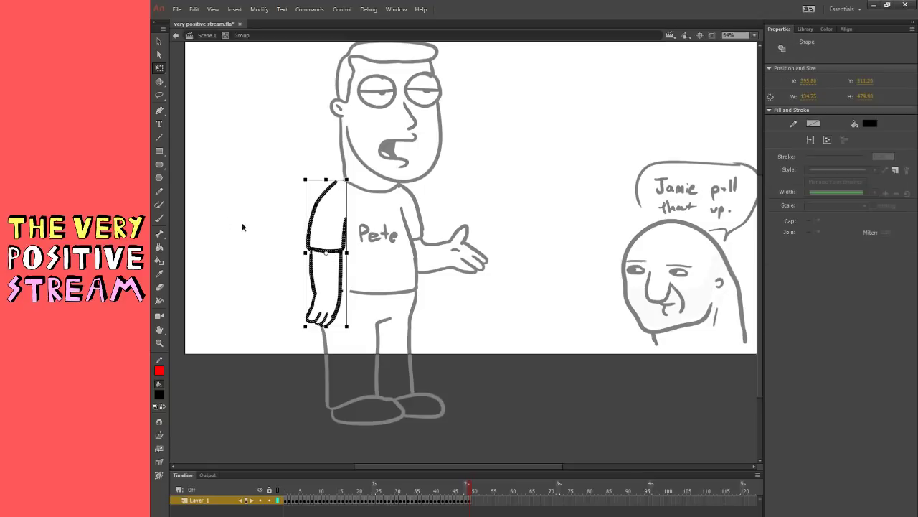
{"action": "left_click", "coordinate": [159, 218]}
{"action": "left_click_drag", "start_coordinate": [329, 189], "coordinate": [342, 182]}
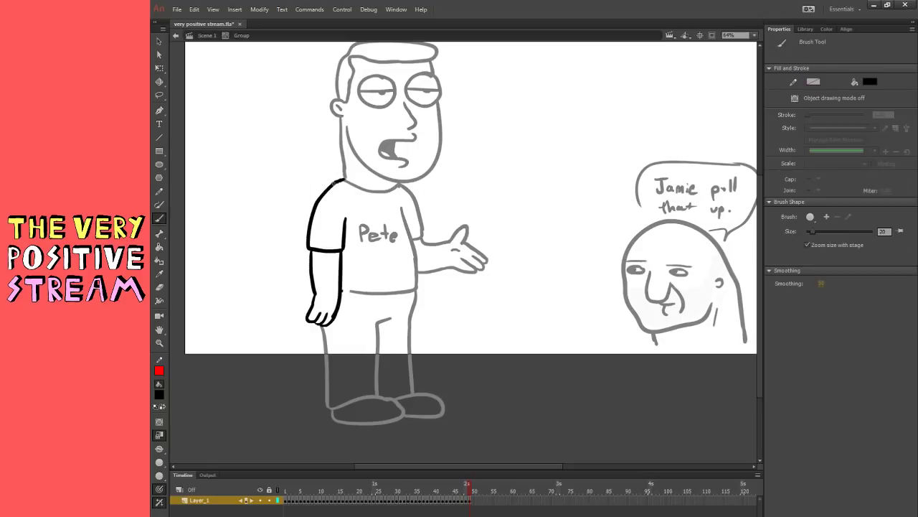
{"action": "key", "text": "ctrl+z"}
{"action": "left_click", "coordinate": [176, 35]}
{"action": "key", "text": "v"}
{"action": "left_click", "coordinate": [466, 327]}
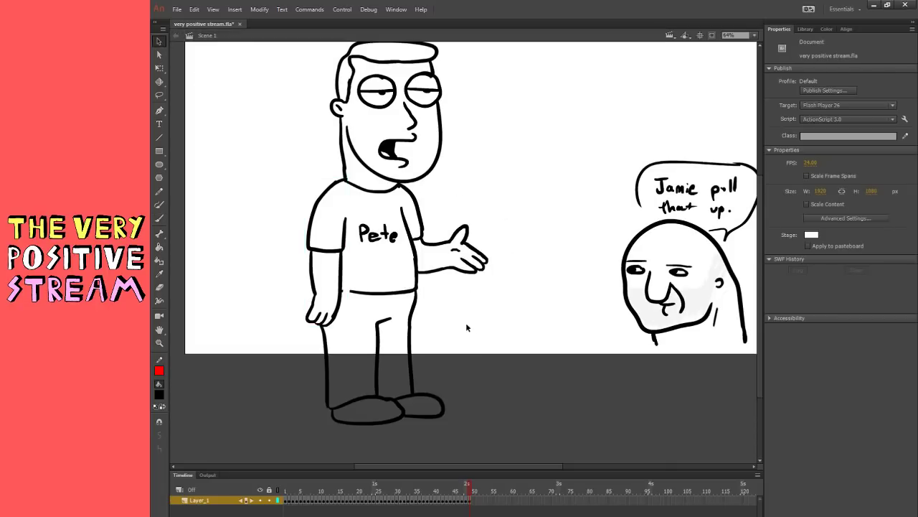
- Extend the shirt's hem to the near arm, and delete the far shoe's toe and redraw it shorter
{"action": "left_click", "coordinate": [160, 219]}
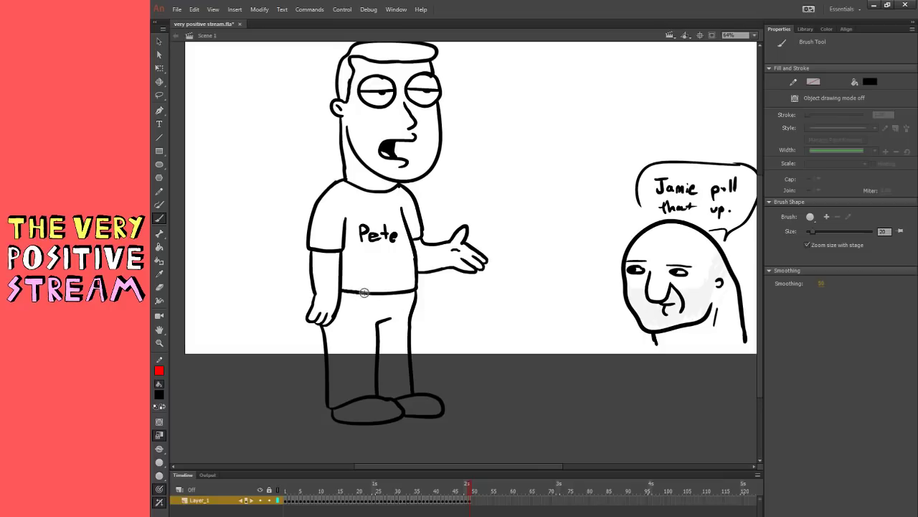
{"action": "left_click", "coordinate": [159, 41]}
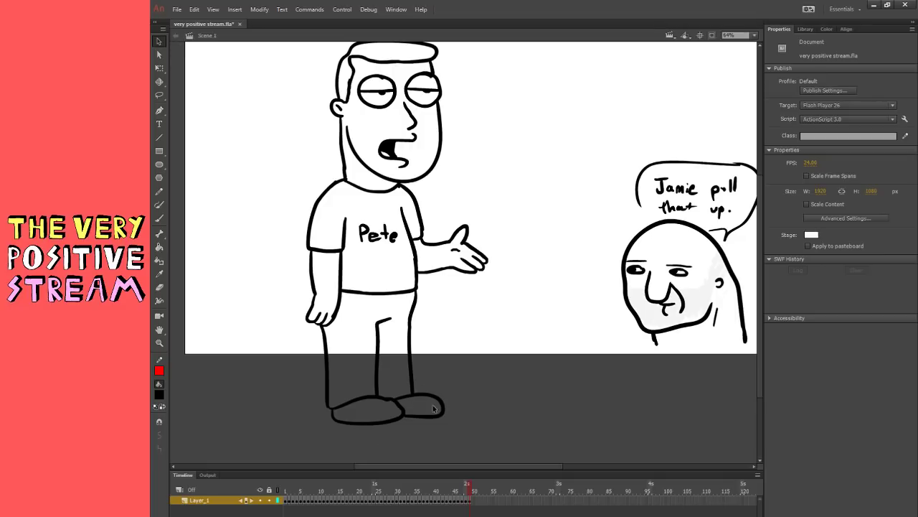
{"action": "left_click_drag", "start_coordinate": [457, 385], "coordinate": [419, 424]}
{"action": "key", "text": "Delete"}
{"action": "key", "text": "b"}
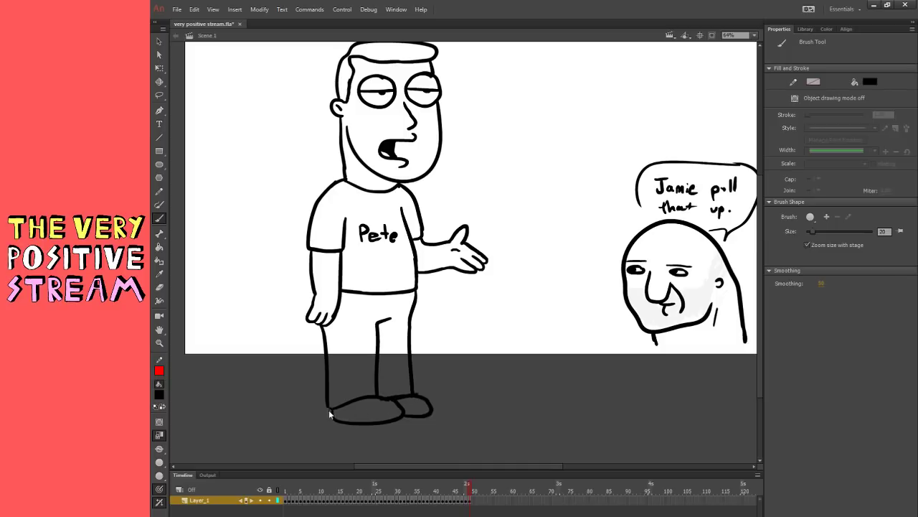
- Erase the near shoe's heel and toe and redraw them as a smoother, slightly shorter outline
{"action": "key", "text": "e"}
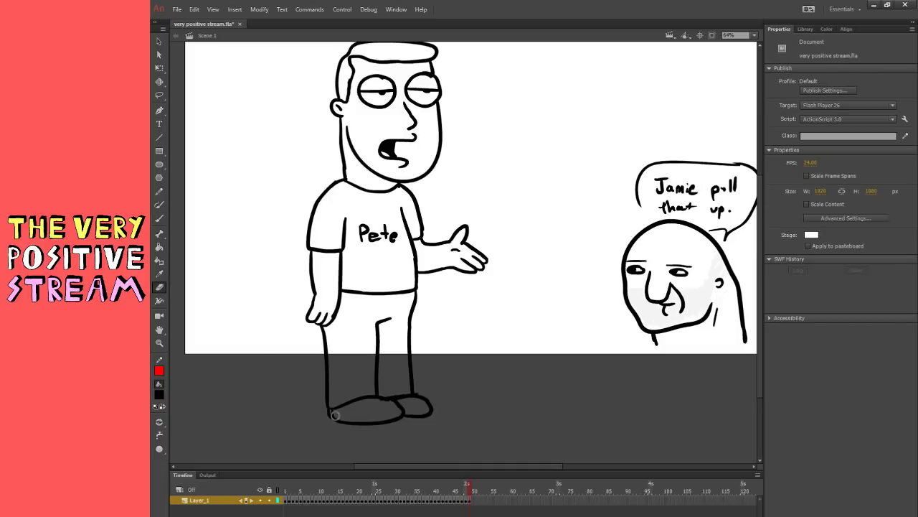
{"action": "mouse_move", "coordinate": [334, 415]}
{"action": "left_mouse_down"}
{"action": "mouse_move", "coordinate": [373, 408]}
{"action": "mouse_move", "coordinate": [400, 416]}
{"action": "left_mouse_up"}
{"action": "key", "text": "b"}
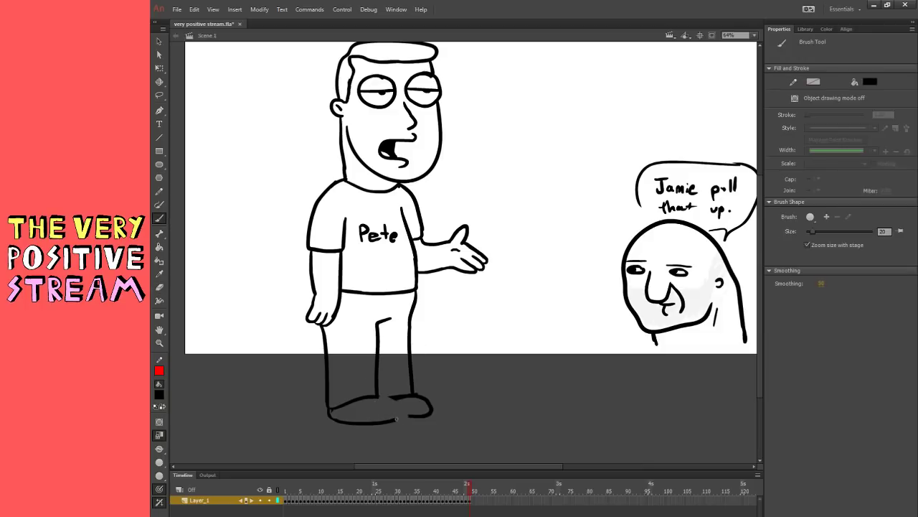
{"action": "left_click_drag", "start_coordinate": [382, 399], "coordinate": [400, 398]}
- Pick another eraser size and retouch the trousers' back line below the near hand with the brush
{"action": "key", "text": "e"}
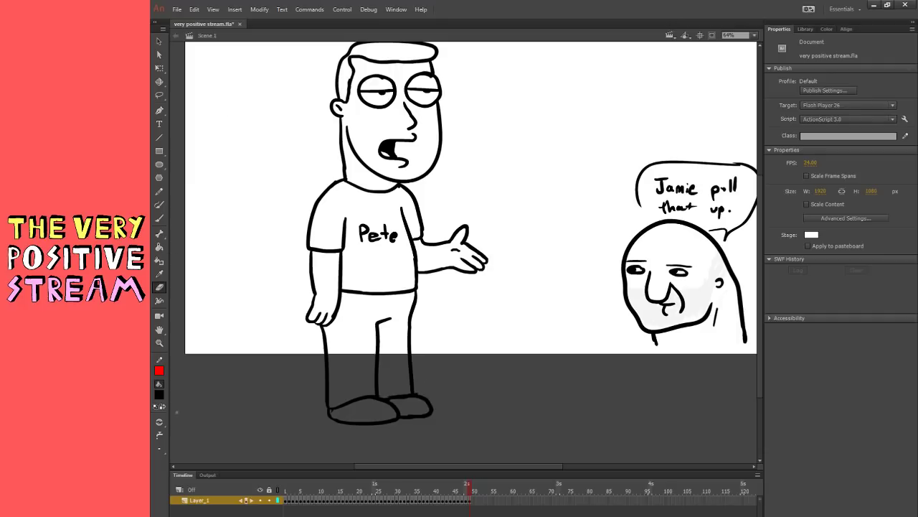
{"action": "left_click", "coordinate": [159, 449]}
{"action": "left_click", "coordinate": [188, 459]}
{"action": "key", "text": "b"}
{"action": "left_click_drag", "start_coordinate": [323, 334], "coordinate": [324, 362]}
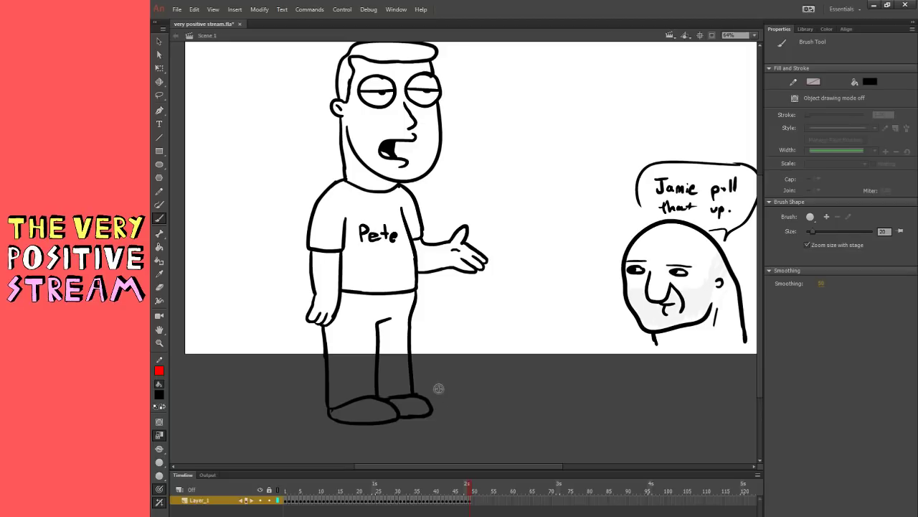
- Select the lower legs and shoes of the second character and nudge them slightly left
{"action": "key", "text": "q"}
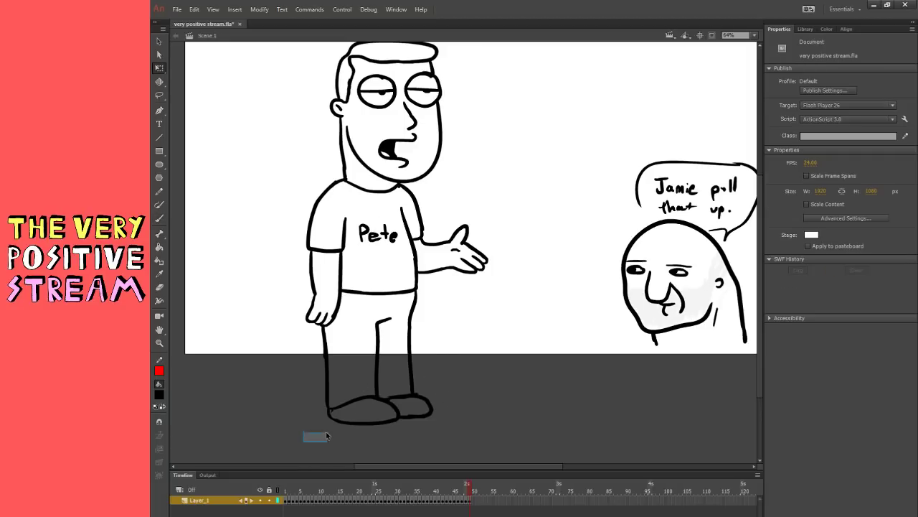
{"action": "left_click_drag", "start_coordinate": [327, 436], "coordinate": [470, 340]}
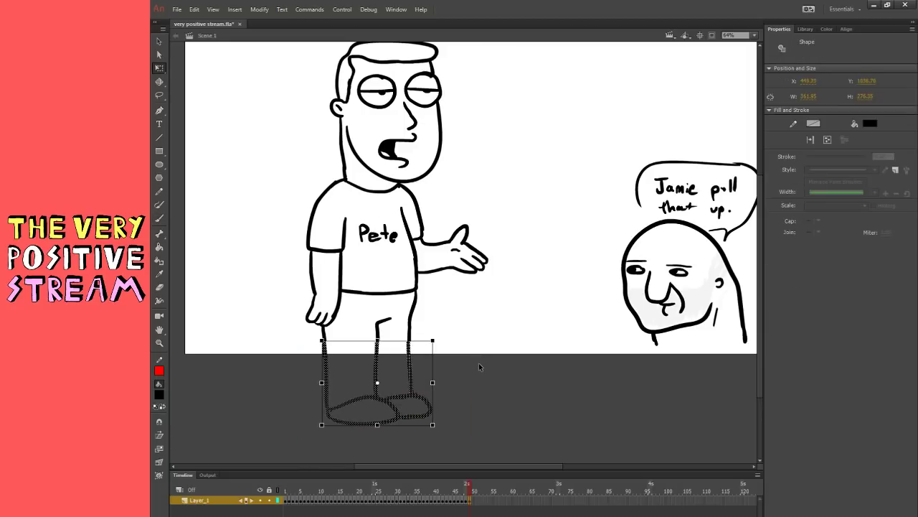
{"action": "key", "text": "Left"}
{"action": "key", "text": "Left"}
{"action": "key", "text": "Left"}
- Delete the misaligned parts of the trouser lines and redraw them to join the shifted lower legs
{"action": "left_click", "coordinate": [442, 375]}
{"action": "left_click_drag", "start_coordinate": [311, 383], "coordinate": [339, 329]}
{"action": "key", "text": "Delete"}
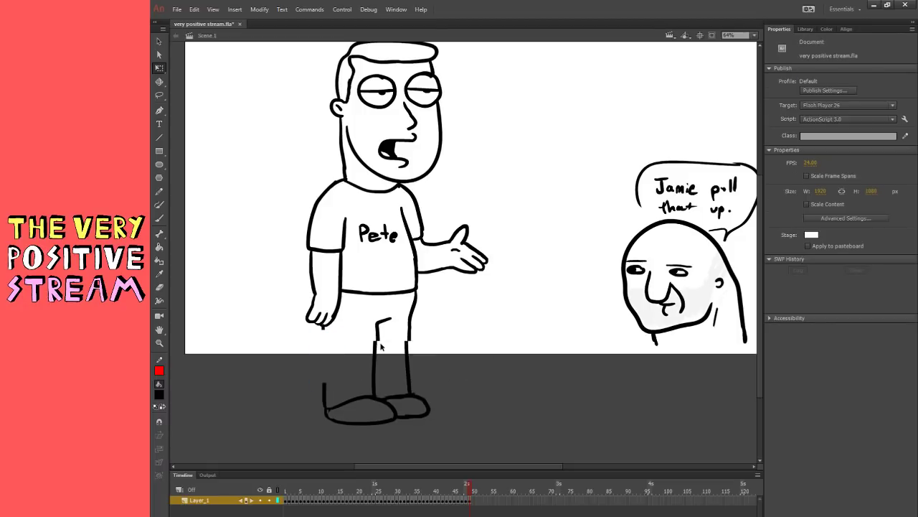
{"action": "left_click_drag", "start_coordinate": [394, 336], "coordinate": [394, 337]}
{"action": "key", "text": "Delete"}
{"action": "key", "text": "b"}
{"action": "left_click_drag", "start_coordinate": [322, 326], "coordinate": [324, 378]}
{"action": "mouse_move", "coordinate": [374, 363]}
{"action": "left_mouse_down"}
{"action": "mouse_move", "coordinate": [376, 326]}
{"action": "mouse_move", "coordinate": [411, 318]}
{"action": "mouse_move", "coordinate": [411, 362]}
{"action": "left_mouse_up"}
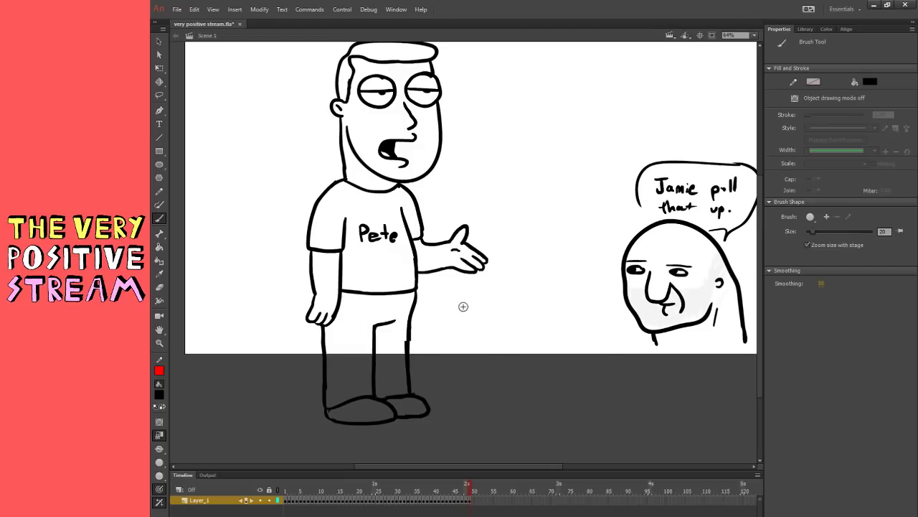
- Lasso the second character's head, group it, scale it down slightly and fit it back onto the neck
{"action": "left_click", "coordinate": [159, 68]}
{"action": "left_click_drag", "start_coordinate": [485, 258], "coordinate": [479, 297]}
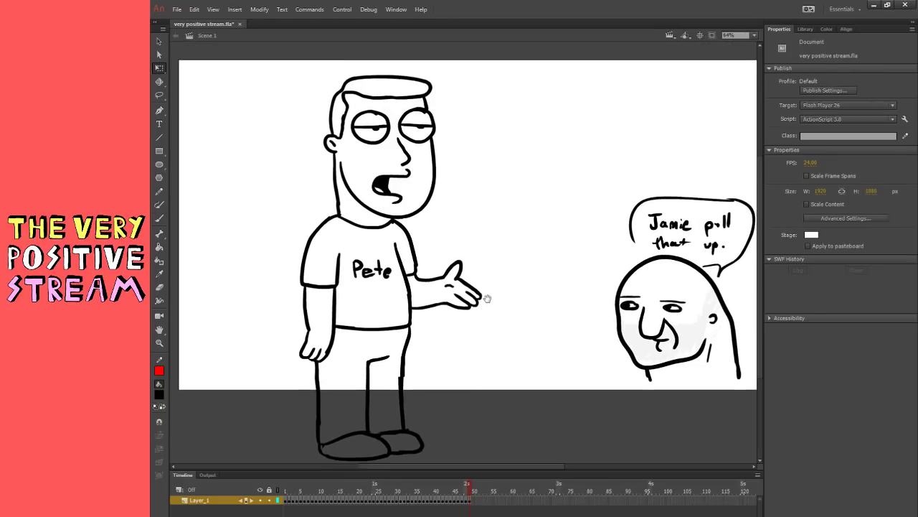
{"action": "key", "text": "l"}
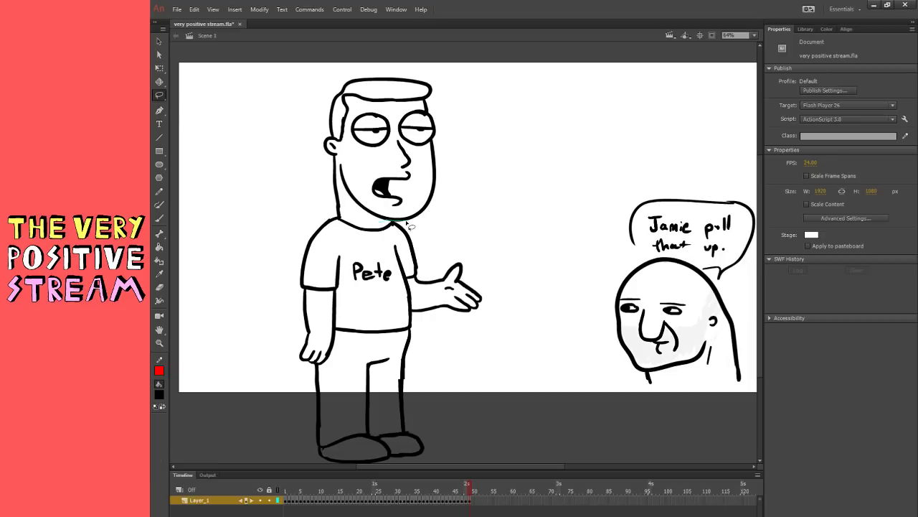
{"action": "mouse_move", "coordinate": [407, 224]}
{"action": "left_mouse_down"}
{"action": "mouse_move", "coordinate": [472, 115]}
{"action": "mouse_move", "coordinate": [446, 76]}
{"action": "mouse_move", "coordinate": [347, 76]}
{"action": "mouse_move", "coordinate": [328, 159]}
{"action": "left_mouse_up"}
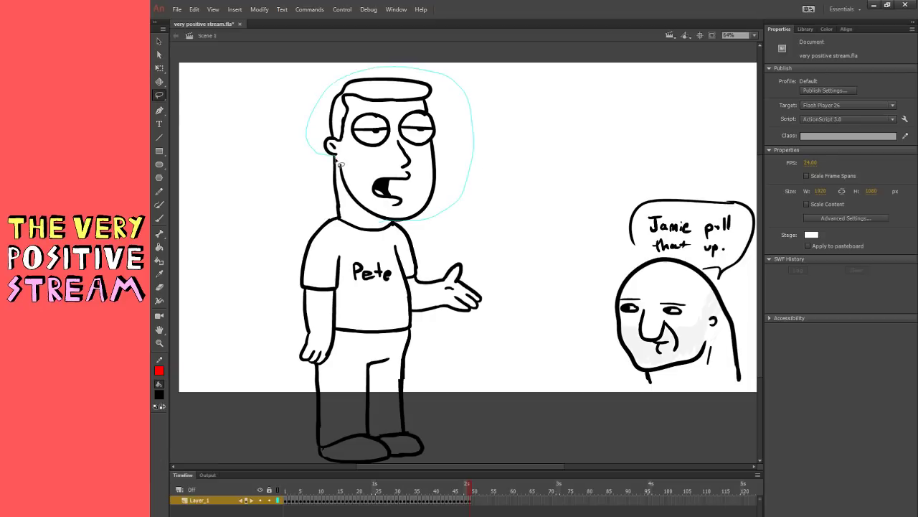
{"action": "left_click_drag", "start_coordinate": [350, 199], "coordinate": [350, 204]}
{"action": "key", "text": "q"}
{"action": "key", "text": "ctrl+g"}
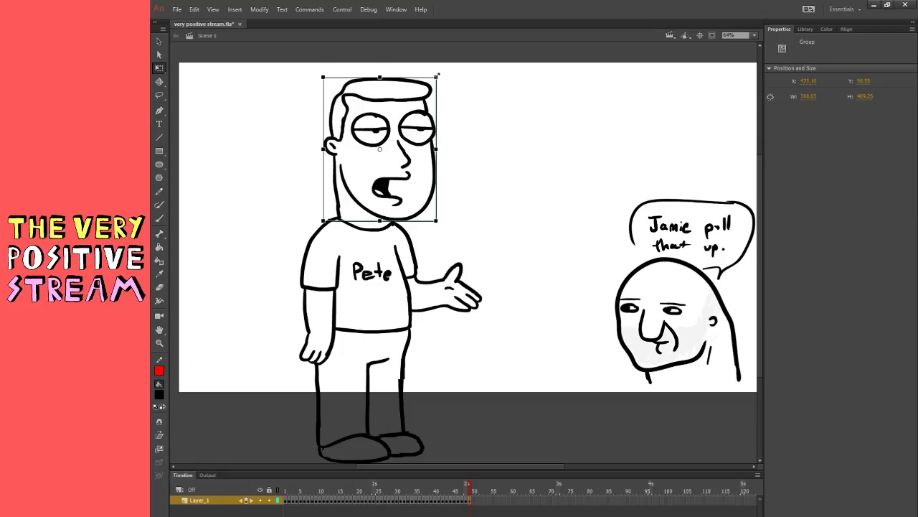
{"action": "left_click_drag", "start_coordinate": [434, 78], "coordinate": [433, 81]}
{"action": "left_click_drag", "start_coordinate": [421, 200], "coordinate": [418, 205]}
{"action": "key", "text": "Down"}
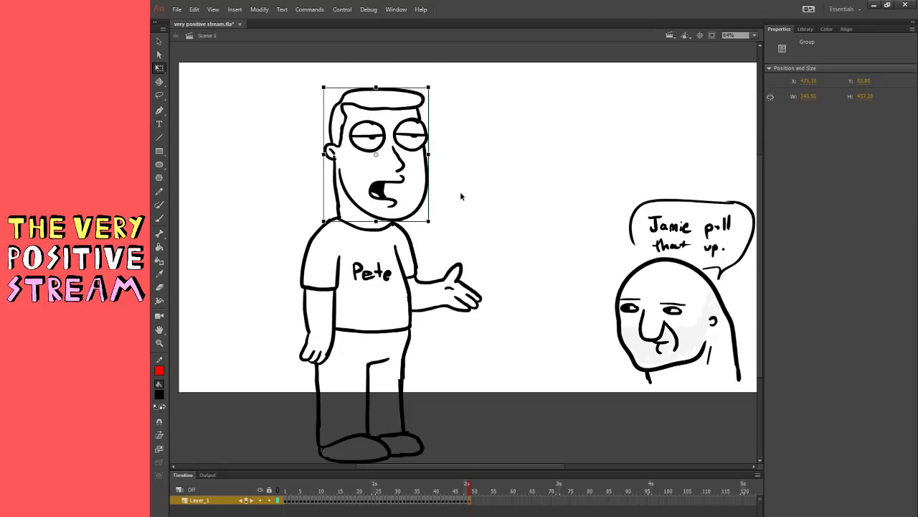
- Select the whole second character, scale it to about half size and place it in the stage's lower-left corner
{"action": "left_click", "coordinate": [466, 202]}
{"action": "left_click_drag", "start_coordinate": [225, 79], "coordinate": [533, 466]}
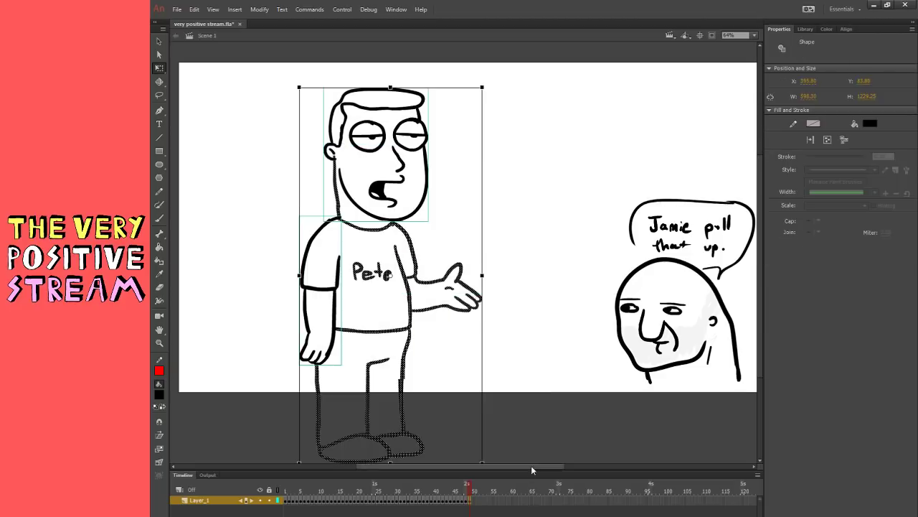
{"action": "left_click_drag", "start_coordinate": [481, 87], "coordinate": [462, 123]}
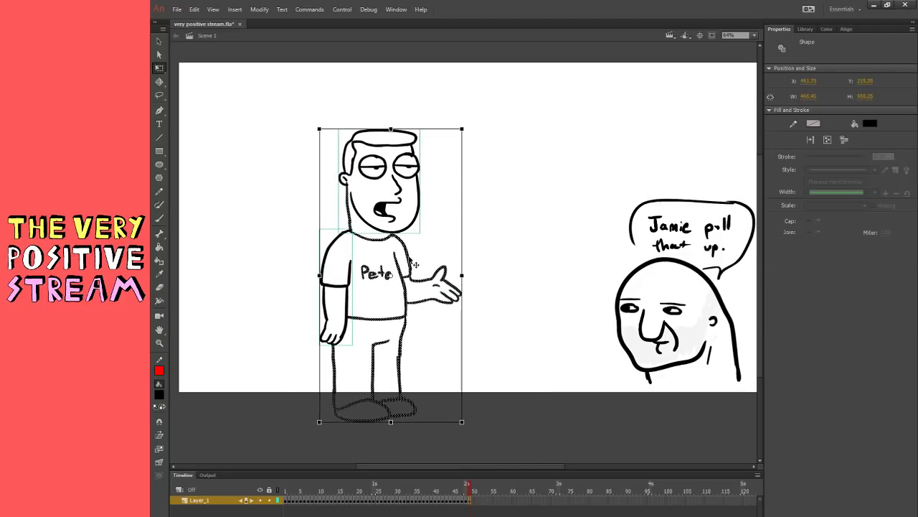
{"action": "left_click_drag", "start_coordinate": [416, 265], "coordinate": [310, 244]}
{"action": "left_click_drag", "start_coordinate": [345, 117], "coordinate": [312, 158]}
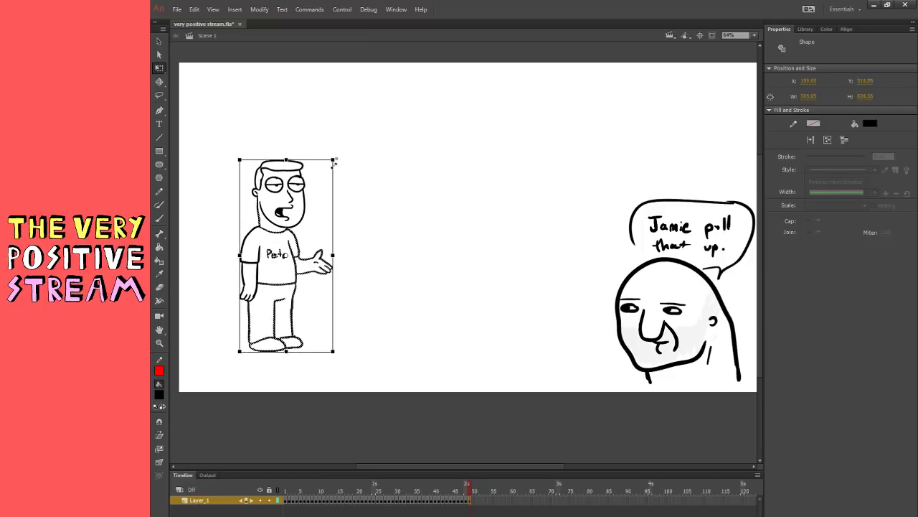
{"action": "left_click_drag", "start_coordinate": [301, 237], "coordinate": [253, 270]}
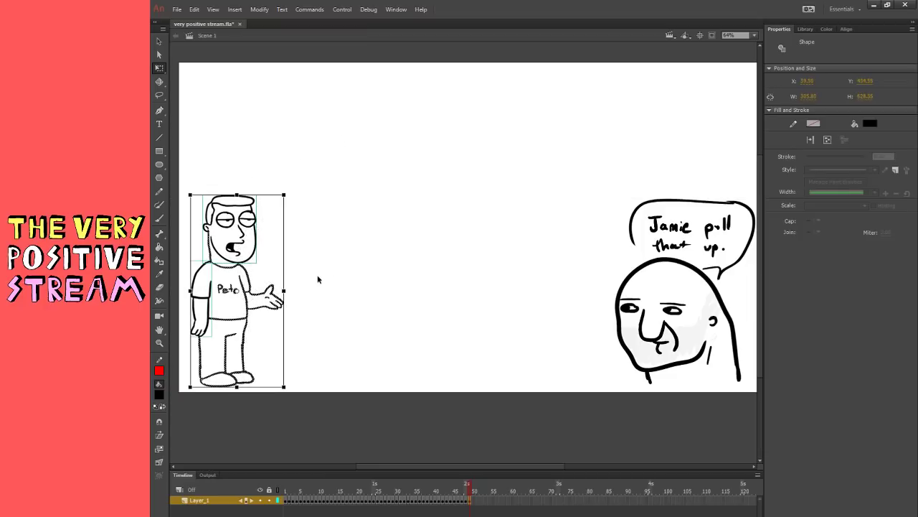
- Group all parts of the second character into one object and clear the selection
{"action": "key", "text": "ctrl+g"}
{"action": "left_click", "coordinate": [321, 277]}
{"action": "left_click", "coordinate": [248, 326]}
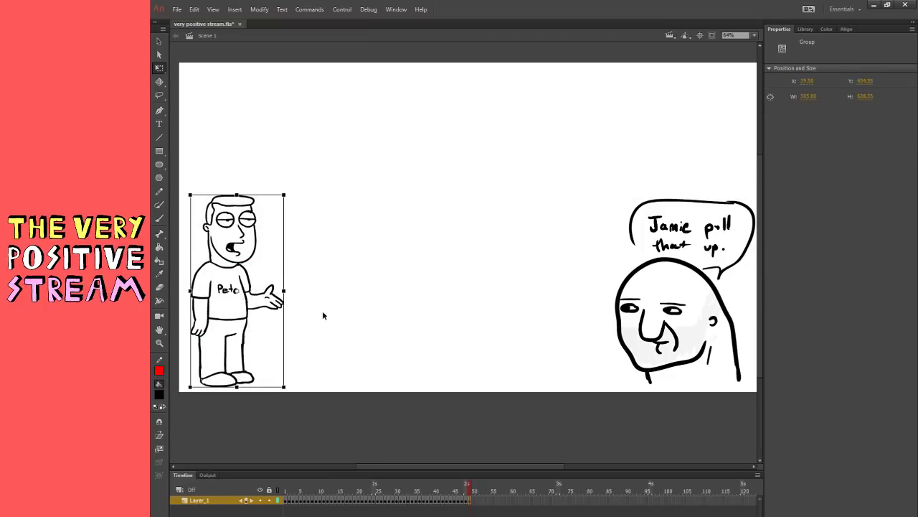
{"action": "left_click", "coordinate": [706, 156]}
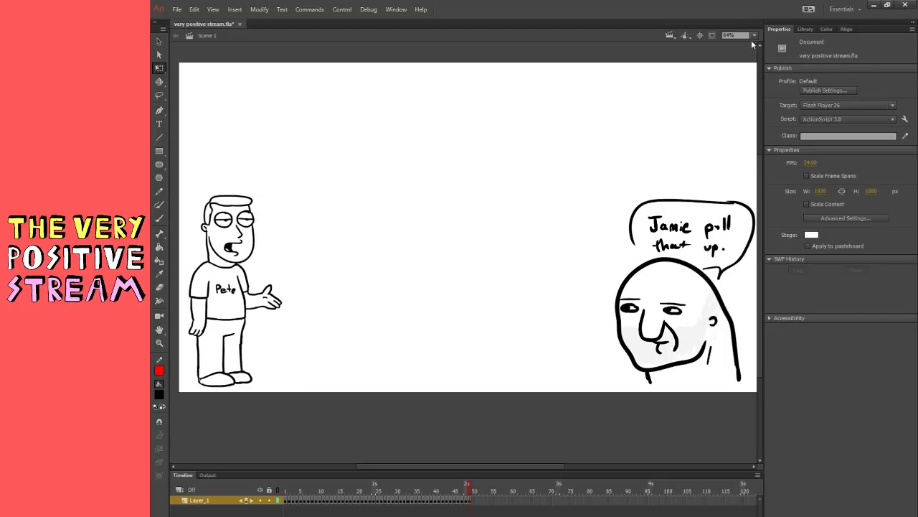
{"action": "scroll", "coordinate": [752, 51], "scroll_direction": "up", "scroll_amount": 2}
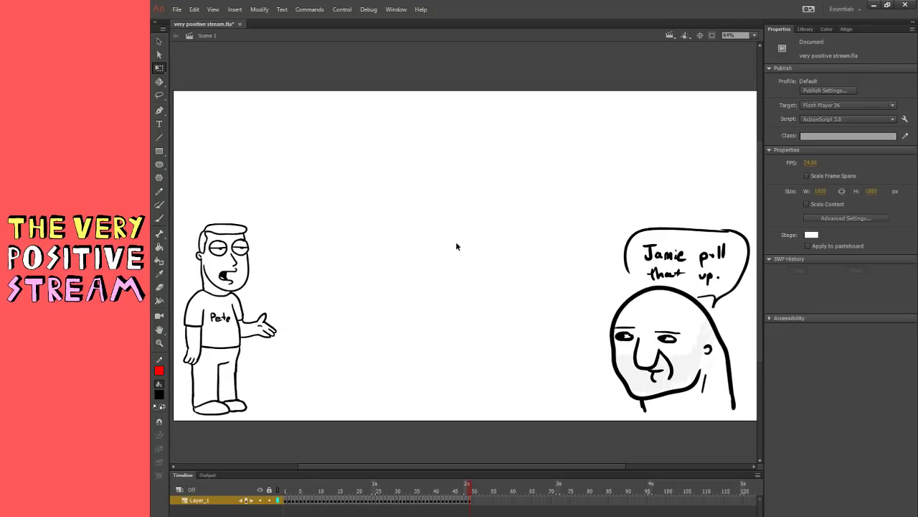
{"action": "key", "text": "b"}
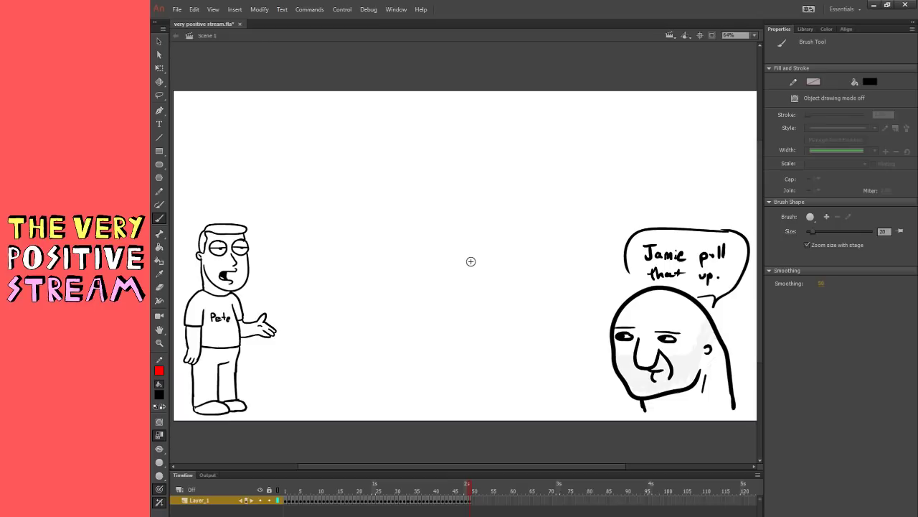
{"action": "mouse_move", "coordinate": [477, 228]}
{"action": "left_mouse_down"}
{"action": "mouse_move", "coordinate": [461, 249]}
{"action": "mouse_move", "coordinate": [485, 308]}
{"action": "left_mouse_up"}
{"action": "key", "text": "ctrl+z"}
{"action": "mouse_move", "coordinate": [371, 422]}
{"action": "left_mouse_down"}
{"action": "mouse_move", "coordinate": [353, 400]}
{"action": "mouse_move", "coordinate": [387, 378]}
{"action": "mouse_move", "coordinate": [366, 386]}
{"action": "mouse_move", "coordinate": [396, 393]}
{"action": "mouse_move", "coordinate": [418, 383]}
{"action": "mouse_move", "coordinate": [369, 375]}
{"action": "left_mouse_up"}
{"action": "key", "text": "ctrl+z"}
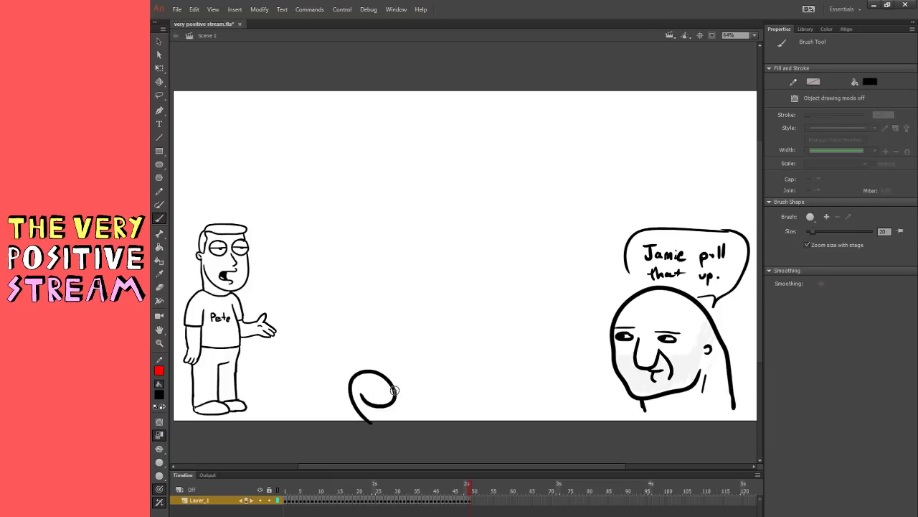
{"action": "key", "text": "ctrl+z"}
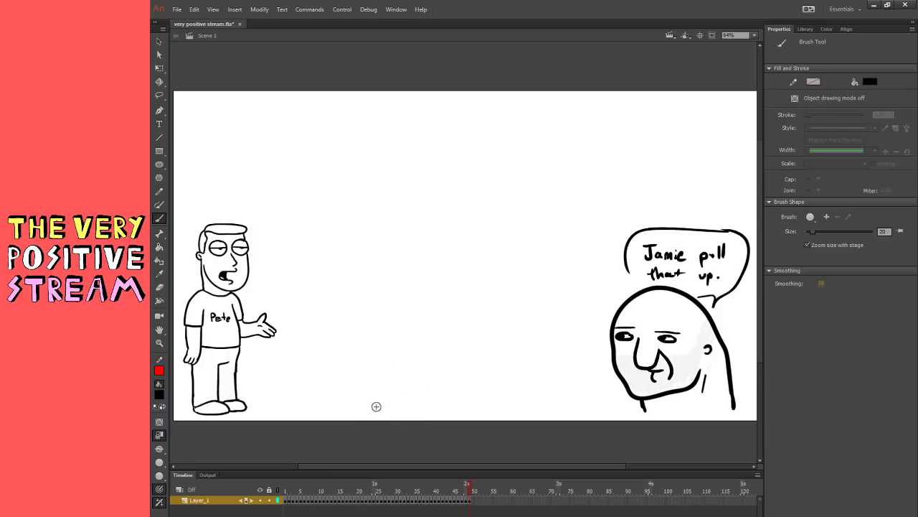
- Paint a black fist with three curled fingers and a thumb across them at the lower middle of the stage
{"action": "mouse_move", "coordinate": [376, 406]}
{"action": "left_mouse_down"}
{"action": "mouse_move", "coordinate": [399, 387]}
{"action": "mouse_move", "coordinate": [384, 361]}
{"action": "mouse_move", "coordinate": [403, 392]}
{"action": "mouse_move", "coordinate": [406, 348]}
{"action": "mouse_move", "coordinate": [380, 353]}
{"action": "left_mouse_up"}
{"action": "key", "text": "ctrl+z"}
{"action": "key", "text": "ctrl+z"}
{"action": "mouse_move", "coordinate": [398, 391]}
{"action": "left_mouse_down"}
{"action": "mouse_move", "coordinate": [405, 346]}
{"action": "mouse_move", "coordinate": [428, 377]}
{"action": "mouse_move", "coordinate": [420, 362]}
{"action": "left_mouse_up"}
{"action": "key", "text": "ctrl+z"}
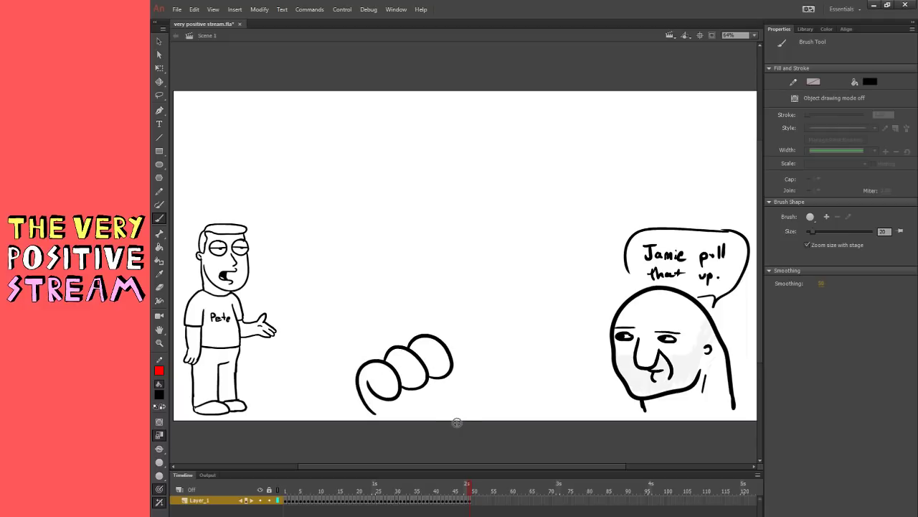
{"action": "mouse_move", "coordinate": [446, 428]}
{"action": "left_mouse_down"}
{"action": "mouse_move", "coordinate": [459, 410]}
{"action": "mouse_move", "coordinate": [412, 405]}
{"action": "mouse_move", "coordinate": [451, 399]}
{"action": "mouse_move", "coordinate": [463, 374]}
{"action": "mouse_move", "coordinate": [439, 401]}
{"action": "left_mouse_up"}
{"action": "key", "text": "ctrl+z"}
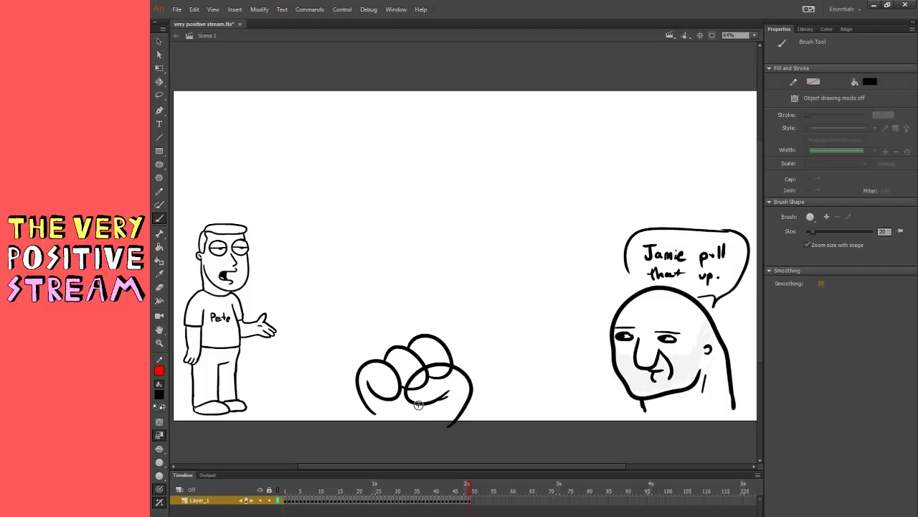
{"action": "left_click", "coordinate": [159, 286]}
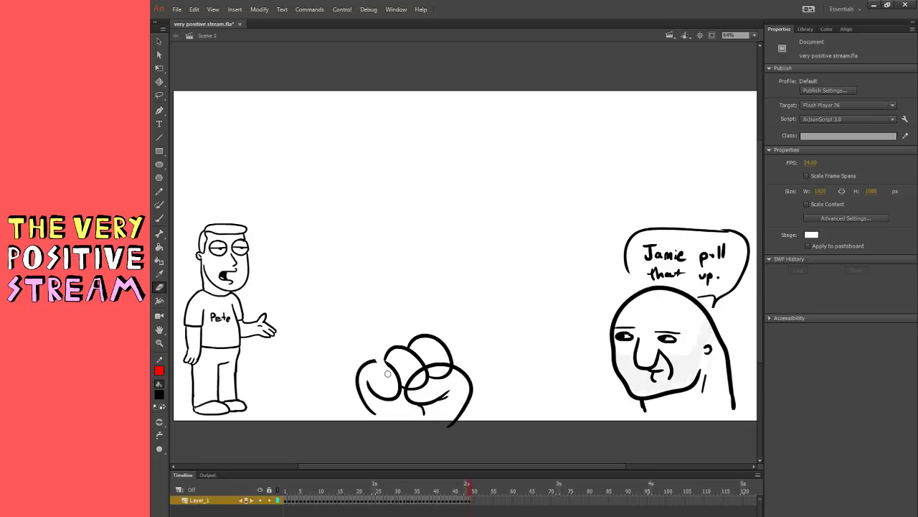
{"action": "left_click_drag", "start_coordinate": [387, 373], "coordinate": [398, 386]}
{"action": "key", "text": "ctrl+z"}
- Set the brush fill to red and paint a tall, bent raised finger rising from the fist's first finger
{"action": "key", "text": "b"}
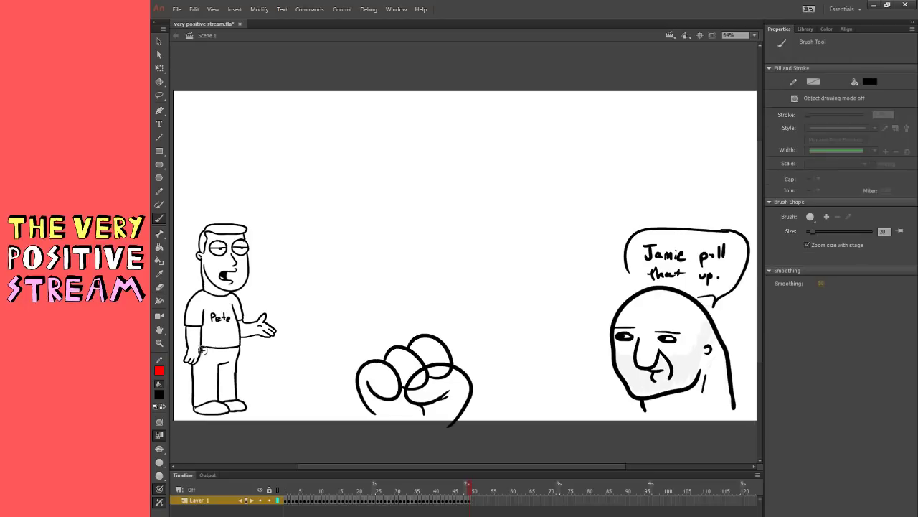
{"action": "left_click", "coordinate": [195, 468]}
{"action": "key", "text": "ctrl+z"}
{"action": "mouse_move", "coordinate": [373, 414]}
{"action": "left_mouse_down"}
{"action": "mouse_move", "coordinate": [343, 369]}
{"action": "mouse_move", "coordinate": [337, 233]}
{"action": "mouse_move", "coordinate": [398, 366]}
{"action": "left_mouse_up"}
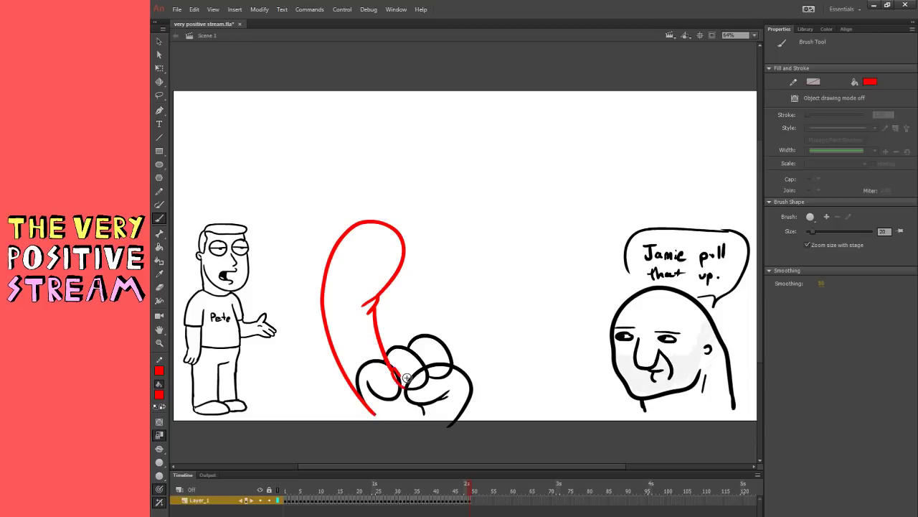
{"action": "left_click", "coordinate": [159, 41]}
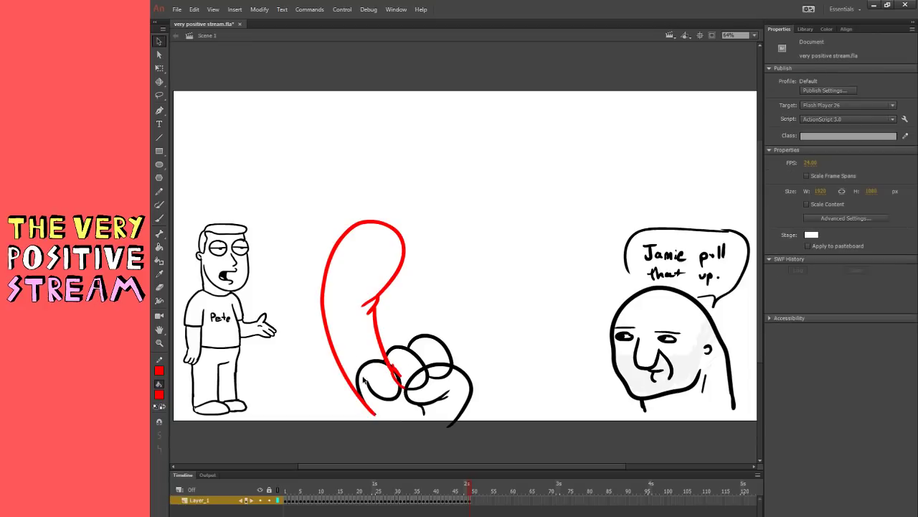
{"action": "left_click", "coordinate": [384, 370]}
{"action": "key", "text": "Delete"}
{"action": "left_click", "coordinate": [410, 399]}
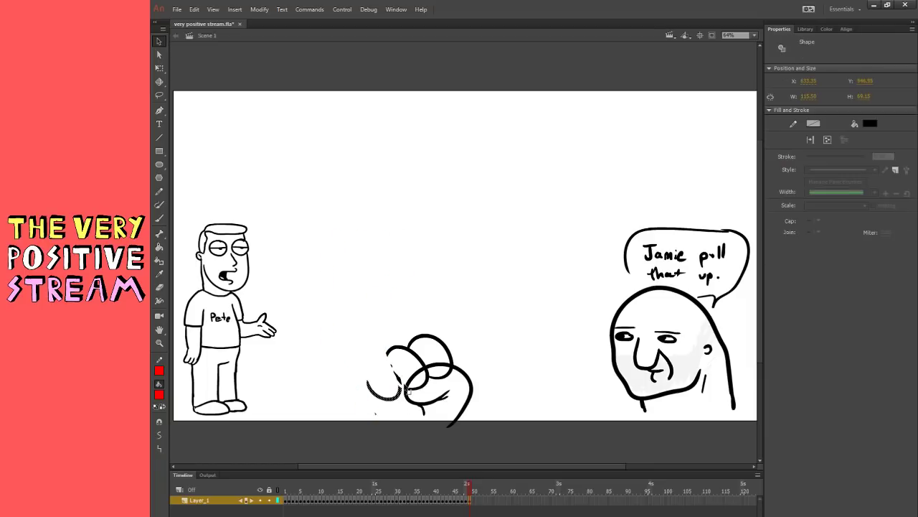
{"action": "key", "text": "ctrl+z"}
{"action": "key", "text": "ctrl+z"}
{"action": "key", "text": "ctrl+z"}
- Delete the fist's first black curled finger and extend the red outline down and over the next curled finger
{"action": "left_click", "coordinate": [397, 394]}
{"action": "key", "text": "Delete"}
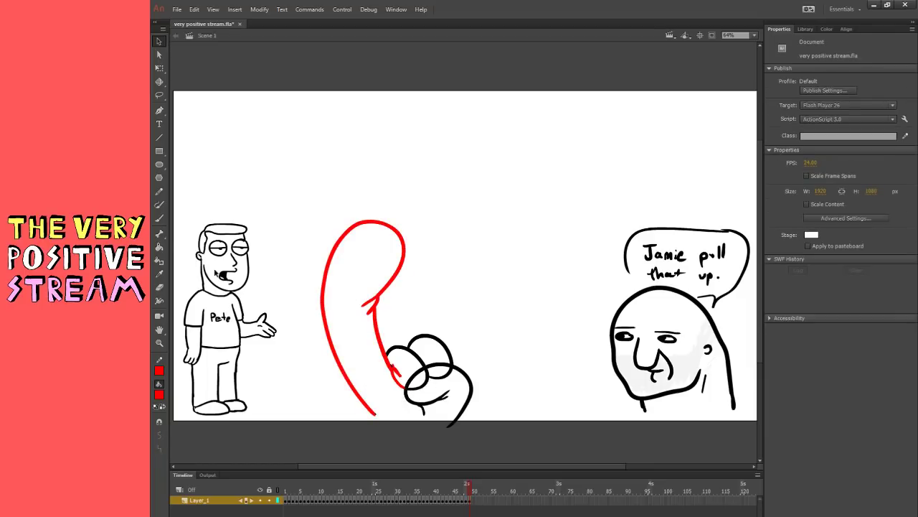
{"action": "left_click", "coordinate": [160, 287]}
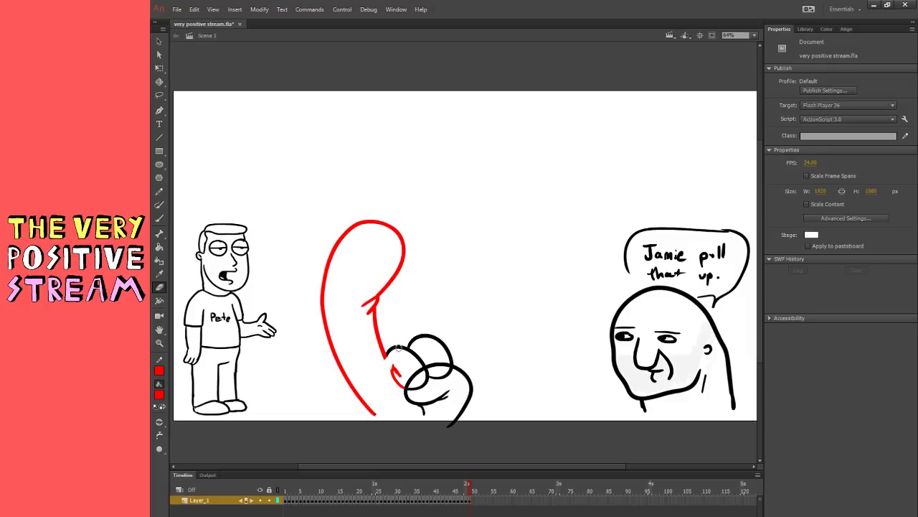
{"action": "key", "text": "b"}
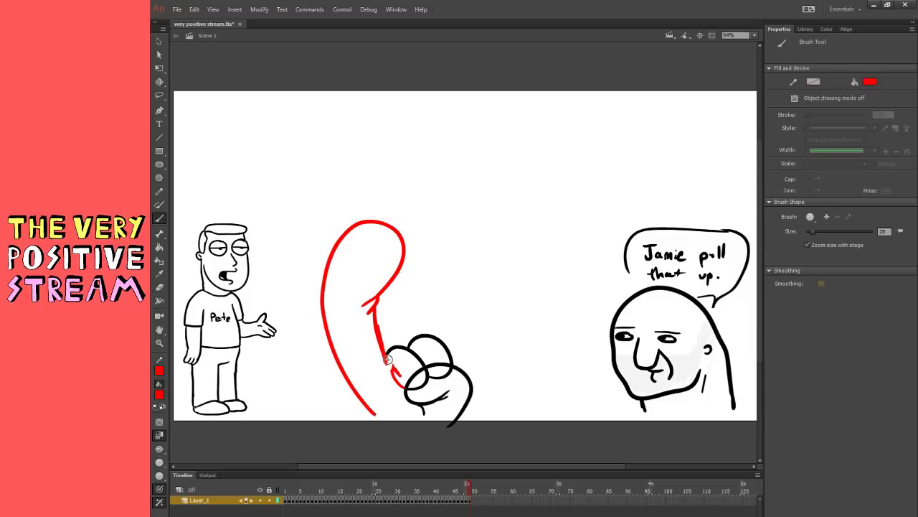
{"action": "mouse_move", "coordinate": [387, 359]}
{"action": "left_mouse_down"}
{"action": "mouse_move", "coordinate": [417, 349]}
{"action": "mouse_move", "coordinate": [424, 367]}
{"action": "mouse_move", "coordinate": [406, 345]}
{"action": "mouse_move", "coordinate": [390, 352]}
{"action": "mouse_move", "coordinate": [399, 377]}
{"action": "left_mouse_up"}
{"action": "key", "text": "ctrl+z"}
- Erase the finger lines crossing the thumb and delete the black outline duplicated by the red curled finger
{"action": "key", "text": "v"}
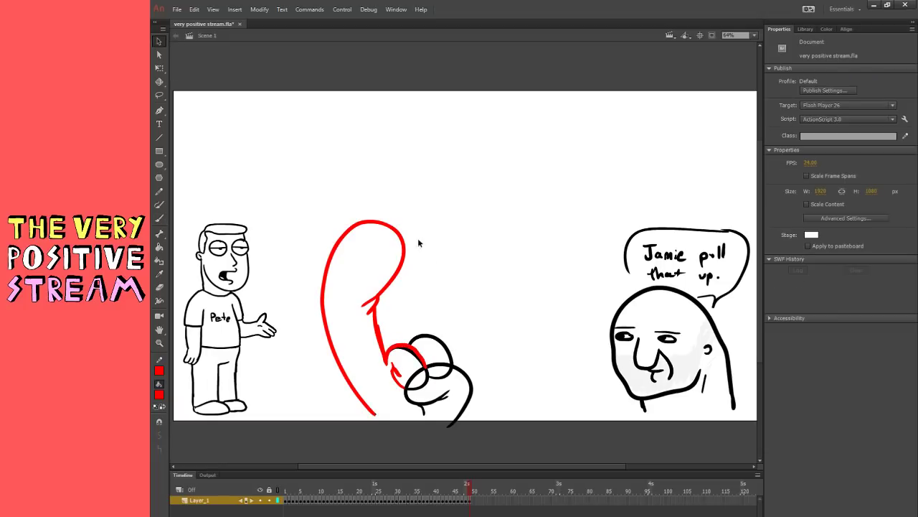
{"action": "key", "text": "e"}
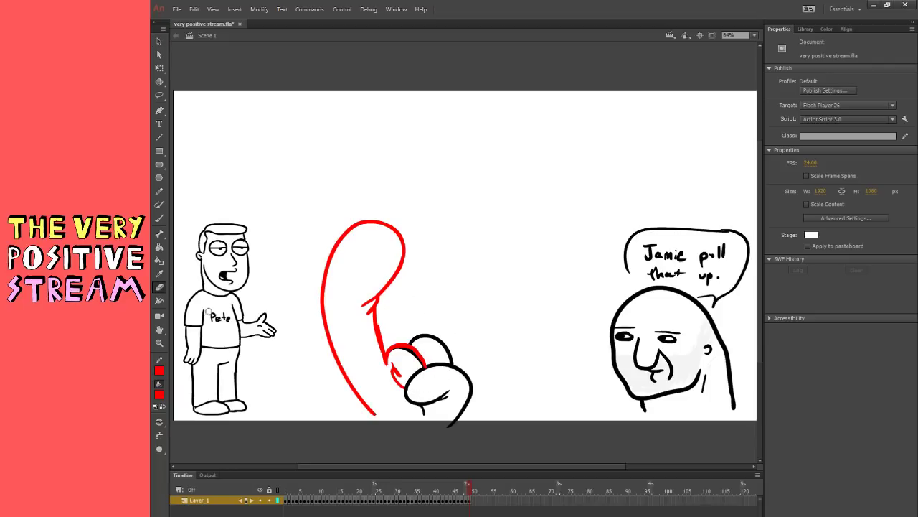
{"action": "left_click", "coordinate": [159, 190]}
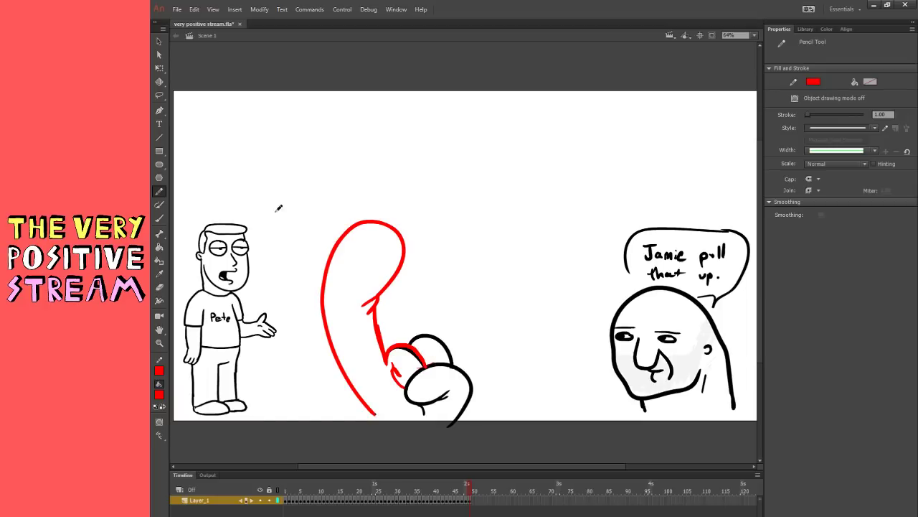
{"action": "key", "text": "v"}
{"action": "left_click", "coordinate": [413, 354]}
{"action": "key", "text": "Delete"}
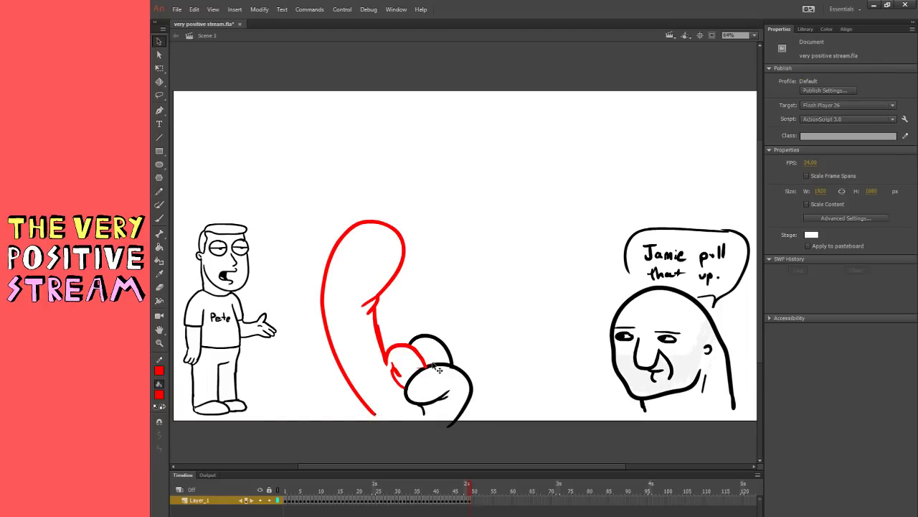
{"action": "left_click", "coordinate": [426, 363]}
{"action": "left_click", "coordinate": [437, 356]}
- Erase the stray crease end on the raised finger and paint a red fingernail on the thumb
{"action": "left_click", "coordinate": [159, 218]}
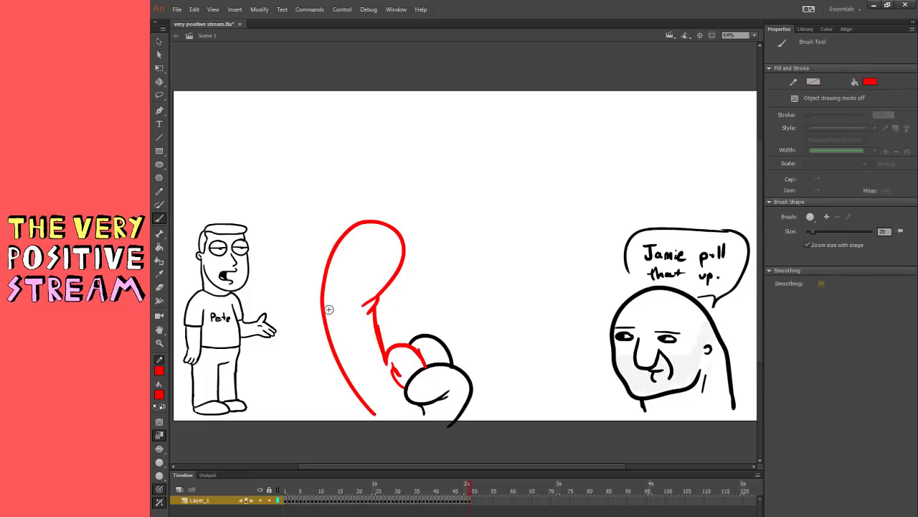
{"action": "key", "text": "e"}
{"action": "mouse_move", "coordinate": [368, 301]}
{"action": "left_mouse_down"}
{"action": "mouse_move", "coordinate": [383, 304]}
{"action": "mouse_move", "coordinate": [363, 299]}
{"action": "mouse_move", "coordinate": [375, 323]}
{"action": "left_mouse_up"}
{"action": "key", "text": "b"}
{"action": "key", "text": "ctrl+z"}
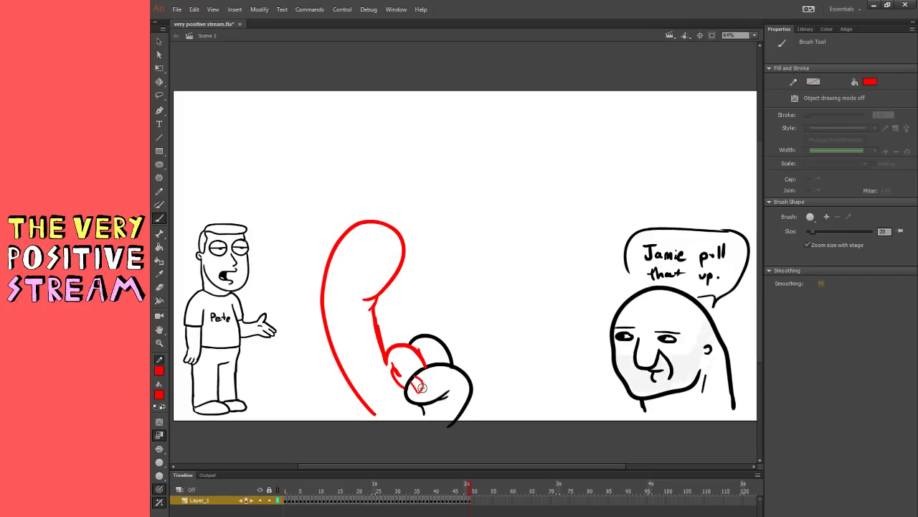
{"action": "left_click_drag", "start_coordinate": [423, 387], "coordinate": [419, 389]}
- Paint a face on the raised finger in red, with two eyes, a mouth and hair on top
{"action": "mouse_move", "coordinate": [374, 267]}
{"action": "left_mouse_down"}
{"action": "mouse_move", "coordinate": [360, 266]}
{"action": "mouse_move", "coordinate": [394, 272]}
{"action": "left_mouse_up"}
{"action": "key", "text": "ctrl+z"}
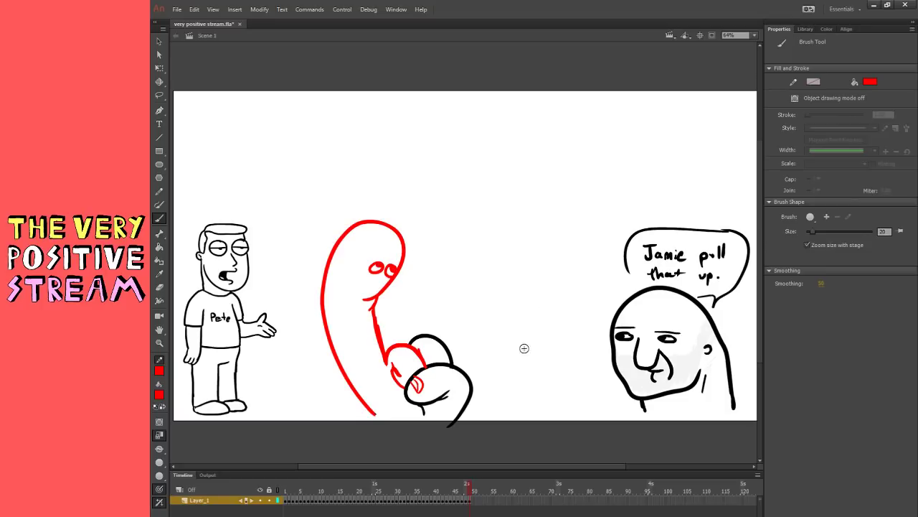
{"action": "mouse_move", "coordinate": [361, 225]}
{"action": "left_mouse_down"}
{"action": "mouse_move", "coordinate": [389, 251]}
{"action": "mouse_move", "coordinate": [389, 241]}
{"action": "mouse_move", "coordinate": [399, 241]}
{"action": "mouse_move", "coordinate": [402, 252]}
{"action": "mouse_move", "coordinate": [380, 219]}
{"action": "mouse_move", "coordinate": [394, 243]}
{"action": "left_mouse_up"}
{"action": "key", "text": "ctrl+z"}
{"action": "left_click_drag", "start_coordinate": [372, 298], "coordinate": [357, 298]}
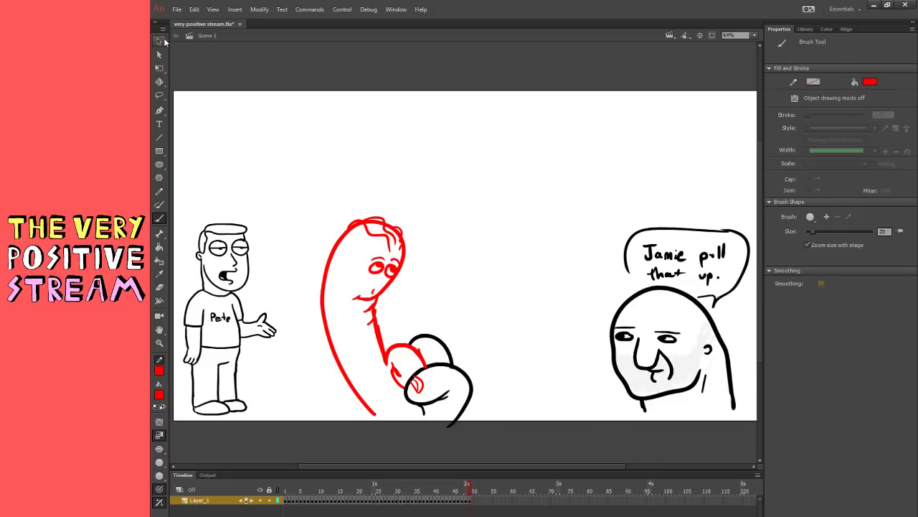
- Select the whole finger character, recolour its fill to black and clear the selection
{"action": "left_click", "coordinate": [163, 41]}
{"action": "mouse_move", "coordinate": [306, 449]}
{"action": "left_mouse_down"}
{"action": "mouse_move", "coordinate": [509, 193]}
{"action": "mouse_move", "coordinate": [528, 146]}
{"action": "left_mouse_up"}
{"action": "left_click", "coordinate": [161, 395]}
{"action": "left_click", "coordinate": [190, 426]}
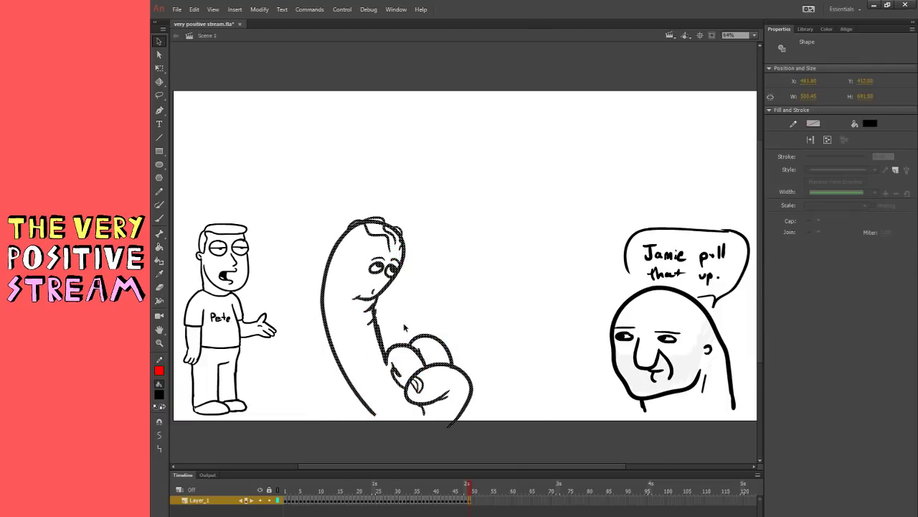
{"action": "left_click", "coordinate": [413, 320]}
- Clean up the creases below the face and extend the finger's outer outline past the stage's lower edge
{"action": "left_click", "coordinate": [159, 218]}
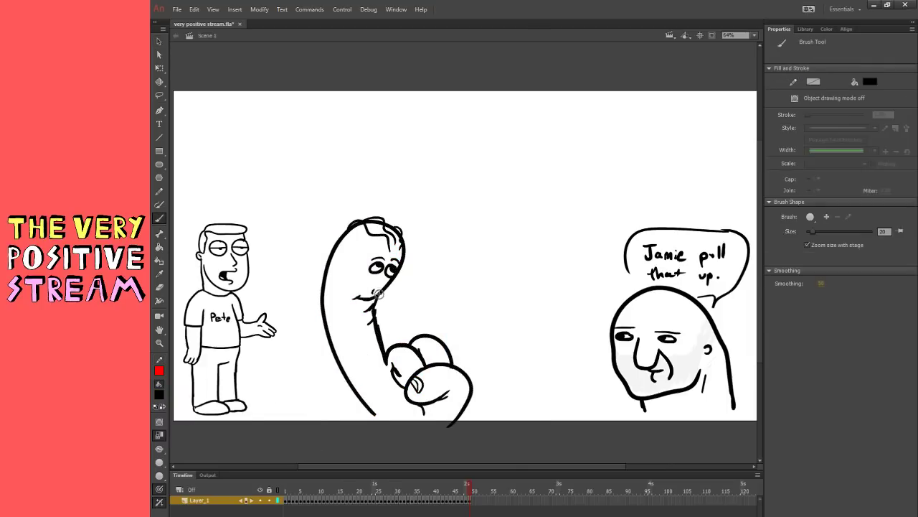
{"action": "key", "text": "e"}
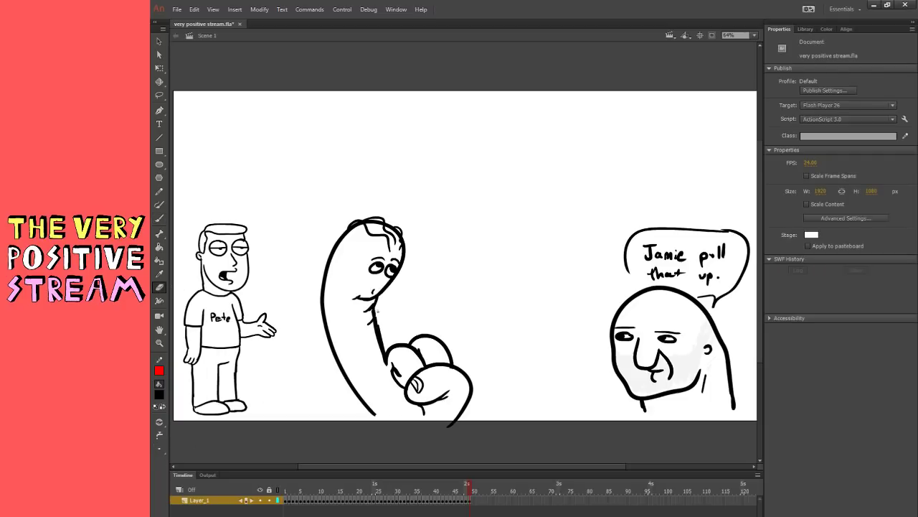
{"action": "left_click", "coordinate": [161, 221]}
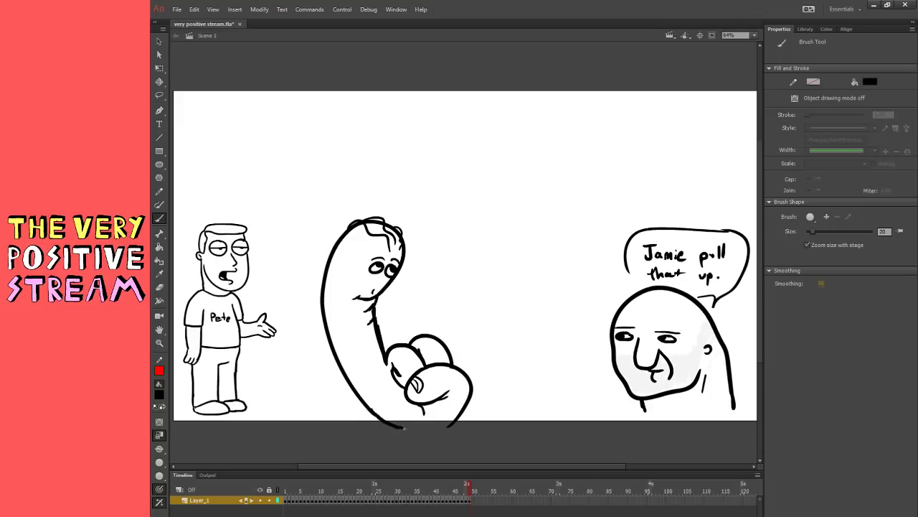
{"action": "mouse_move", "coordinate": [372, 414]}
{"action": "left_mouse_down"}
{"action": "mouse_move", "coordinate": [422, 429]}
{"action": "mouse_move", "coordinate": [371, 413]}
{"action": "mouse_move", "coordinate": [395, 428]}
{"action": "left_mouse_up"}
{"action": "key", "text": "ctrl+z"}
- Select the whole finger character, move it up slightly, rotate it a little clockwise and clear the selection
{"action": "left_click", "coordinate": [160, 67]}
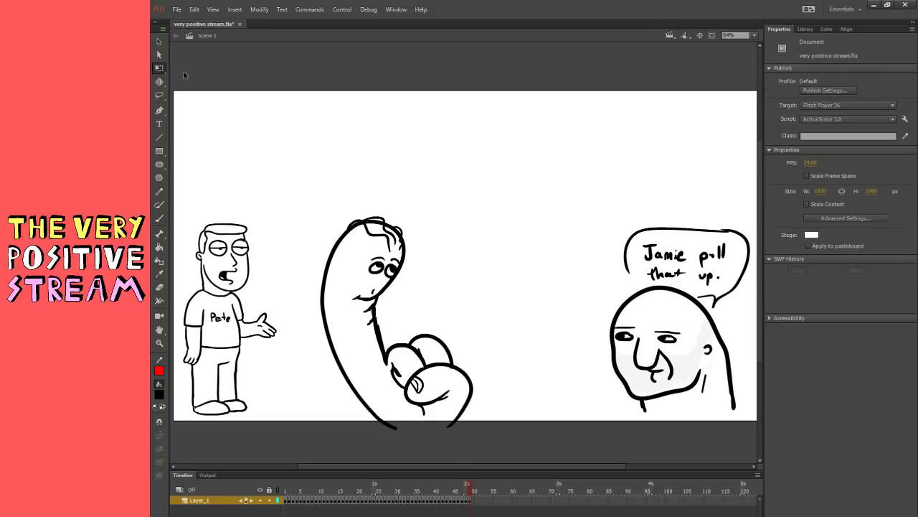
{"action": "mouse_move", "coordinate": [301, 179]}
{"action": "left_mouse_down"}
{"action": "mouse_move", "coordinate": [373, 246]}
{"action": "mouse_move", "coordinate": [525, 464]}
{"action": "left_mouse_up"}
{"action": "left_click_drag", "start_coordinate": [449, 350], "coordinate": [449, 326]}
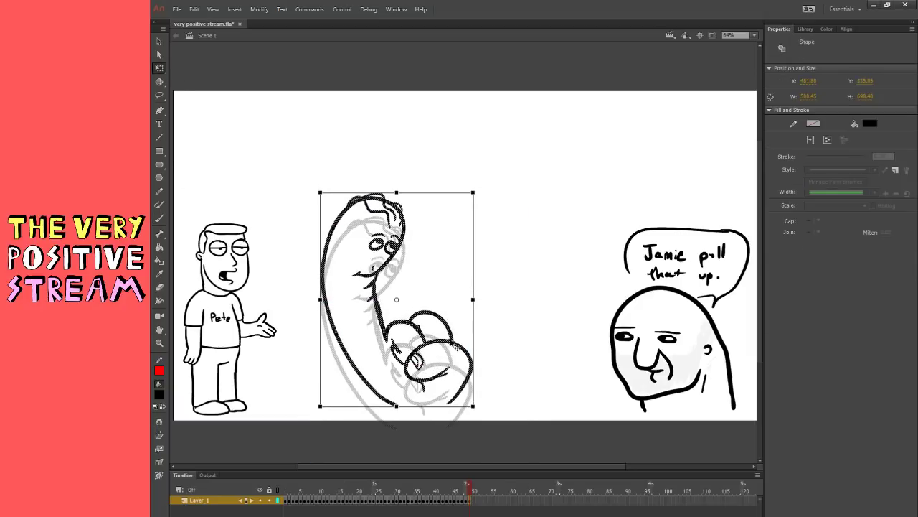
{"action": "left_click_drag", "start_coordinate": [480, 409], "coordinate": [472, 414]}
{"action": "left_click", "coordinate": [487, 414]}
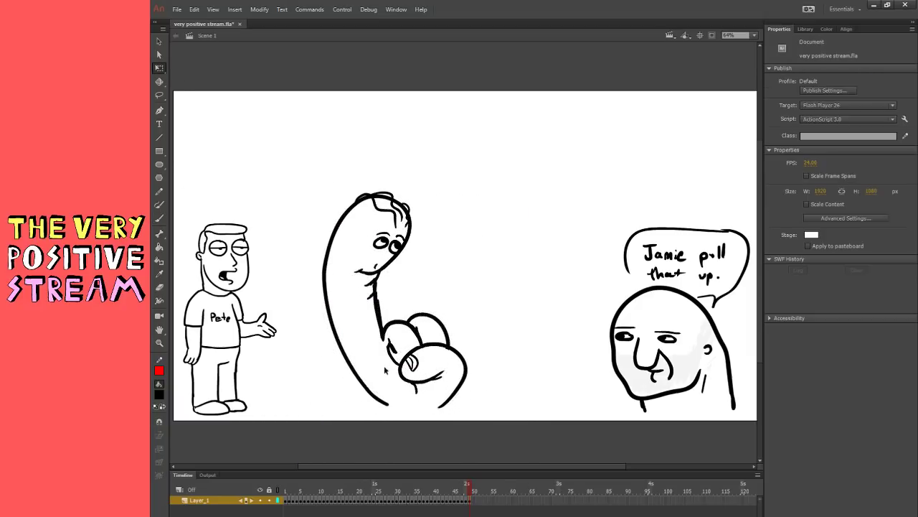
{"action": "left_click", "coordinate": [159, 218]}
{"action": "left_click_drag", "start_coordinate": [385, 406], "coordinate": [412, 442]}
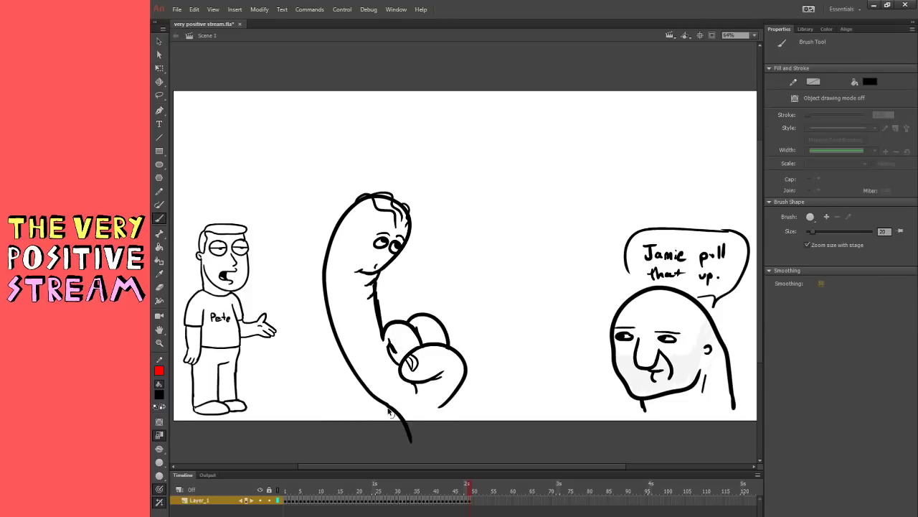
{"action": "key", "text": "ctrl+z"}
{"action": "key", "text": "v"}
{"action": "left_click_drag", "start_coordinate": [315, 336], "coordinate": [376, 415]}
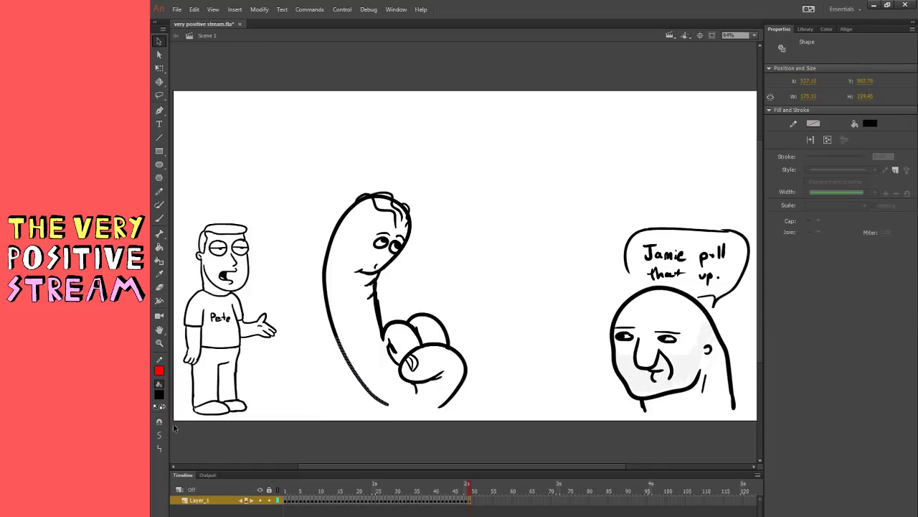
{"action": "left_click", "coordinate": [365, 389]}
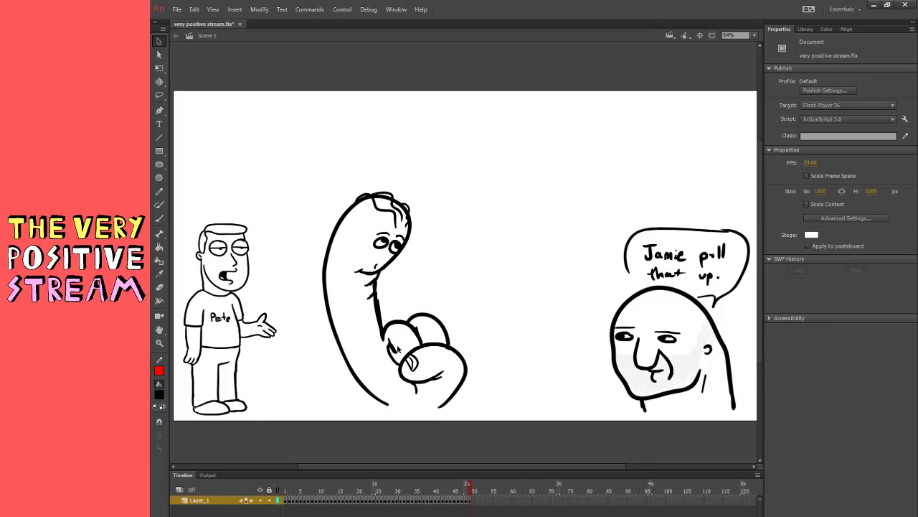
{"action": "left_click", "coordinate": [160, 218]}
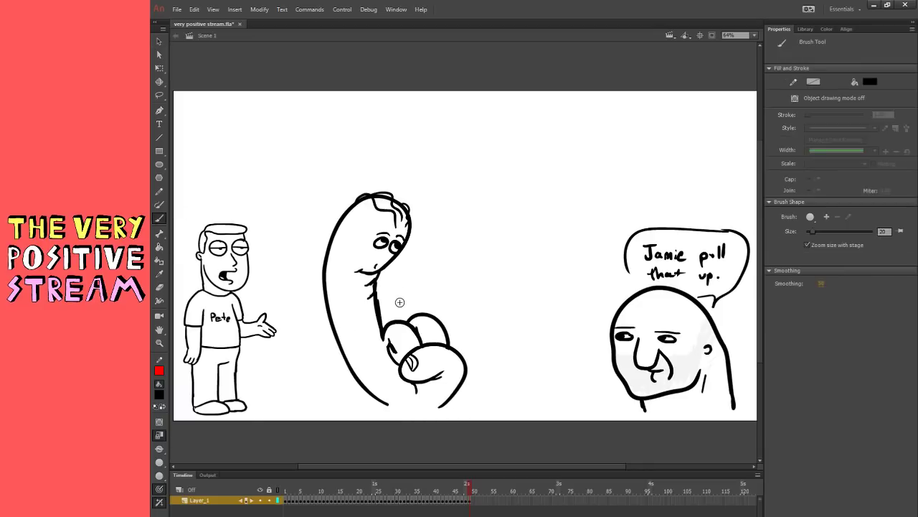
{"action": "left_click", "coordinate": [160, 287]}
{"action": "key", "text": "b"}
- Group the finger character, scale it down to match the others and place it just beside the bald man
{"action": "left_click", "coordinate": [162, 69]}
{"action": "mouse_move", "coordinate": [305, 177]}
{"action": "left_mouse_down"}
{"action": "mouse_move", "coordinate": [482, 380]}
{"action": "mouse_move", "coordinate": [523, 464]}
{"action": "left_mouse_up"}
{"action": "key", "text": "ctrl+g"}
{"action": "left_click_drag", "start_coordinate": [468, 192], "coordinate": [454, 209]}
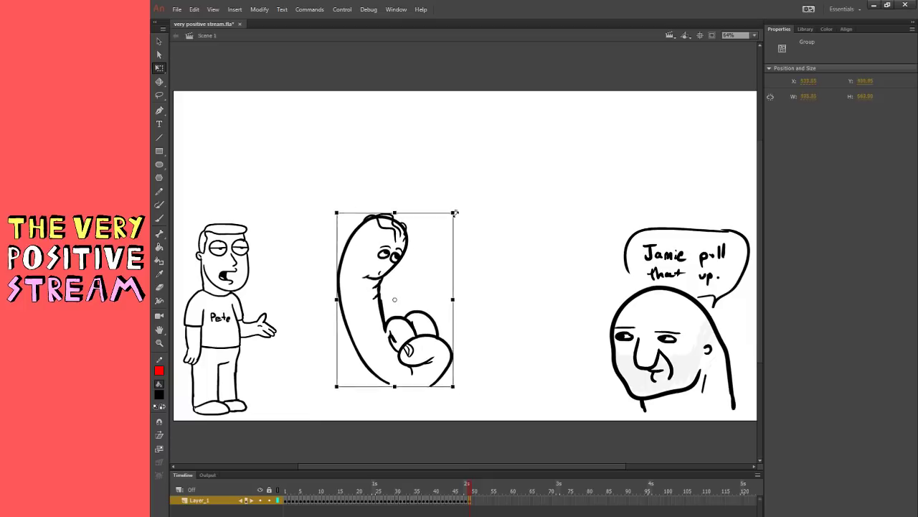
{"action": "left_click_drag", "start_coordinate": [438, 330], "coordinate": [585, 360]}
{"action": "left_click", "coordinate": [612, 399]}
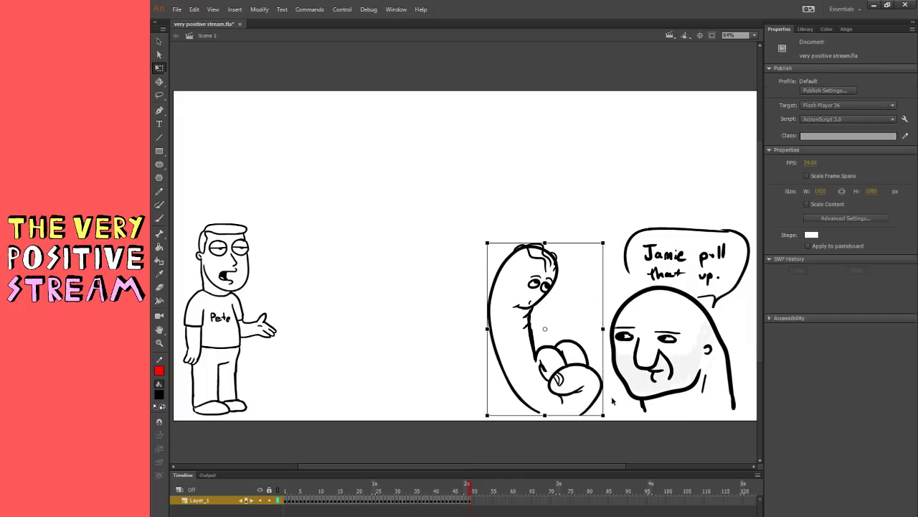
- Extend the lower ends of the finger character's two outlines past the stage's lower edge with the Brush tool
{"action": "mouse_move", "coordinate": [589, 407]}
{"action": "left_mouse_down"}
{"action": "mouse_move", "coordinate": [596, 401]}
{"action": "mouse_move", "coordinate": [586, 428]}
{"action": "left_mouse_up"}
{"action": "left_click", "coordinate": [614, 397]}
{"action": "left_click", "coordinate": [605, 396]}
{"action": "left_click", "coordinate": [159, 218]}
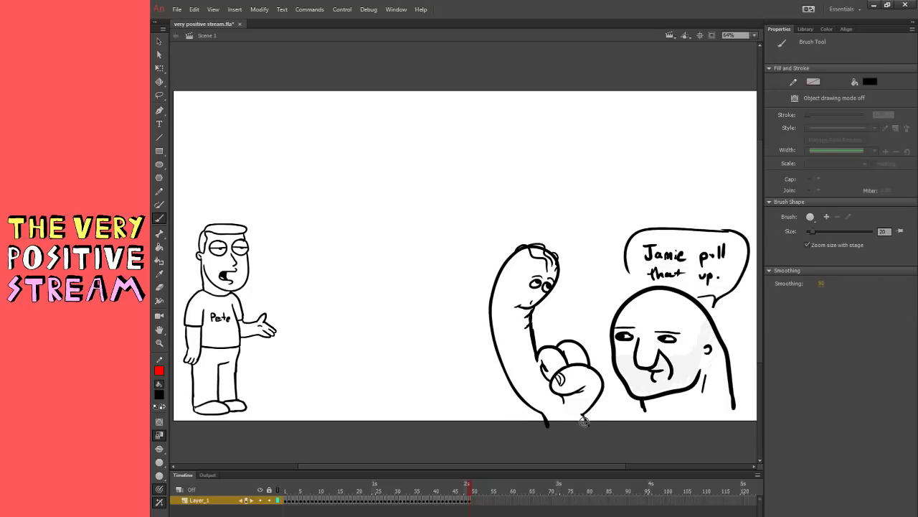
{"action": "key", "text": "ctrl+z"}
{"action": "key", "text": "q"}
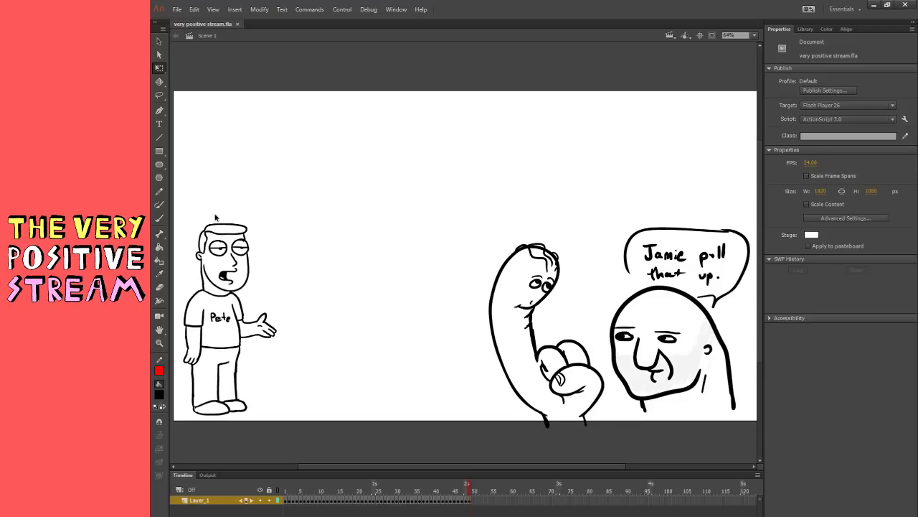
- Paint a face with small eyes, a nose and protruding lips between "Pete" and the finger, and enclose it in a tall pointed head
{"action": "key", "text": "b"}
{"action": "mouse_move", "coordinate": [453, 270]}
{"action": "left_mouse_down"}
{"action": "mouse_move", "coordinate": [442, 245]}
{"action": "mouse_move", "coordinate": [409, 252]}
{"action": "mouse_move", "coordinate": [436, 260]}
{"action": "mouse_move", "coordinate": [413, 253]}
{"action": "mouse_move", "coordinate": [416, 279]}
{"action": "mouse_move", "coordinate": [447, 279]}
{"action": "mouse_move", "coordinate": [408, 276]}
{"action": "mouse_move", "coordinate": [456, 283]}
{"action": "mouse_move", "coordinate": [412, 288]}
{"action": "mouse_move", "coordinate": [415, 297]}
{"action": "mouse_move", "coordinate": [438, 290]}
{"action": "mouse_move", "coordinate": [417, 323]}
{"action": "left_mouse_up"}
{"action": "key", "text": "ctrl+z"}
{"action": "key", "text": "ctrl+z"}
{"action": "key", "text": "ctrl+z"}
{"action": "key", "text": "ctrl+z"}
{"action": "key", "text": "ctrl+z"}
{"action": "key", "text": "ctrl+z"}
{"action": "key", "text": "ctrl+z"}
{"action": "key", "text": "ctrl+z"}
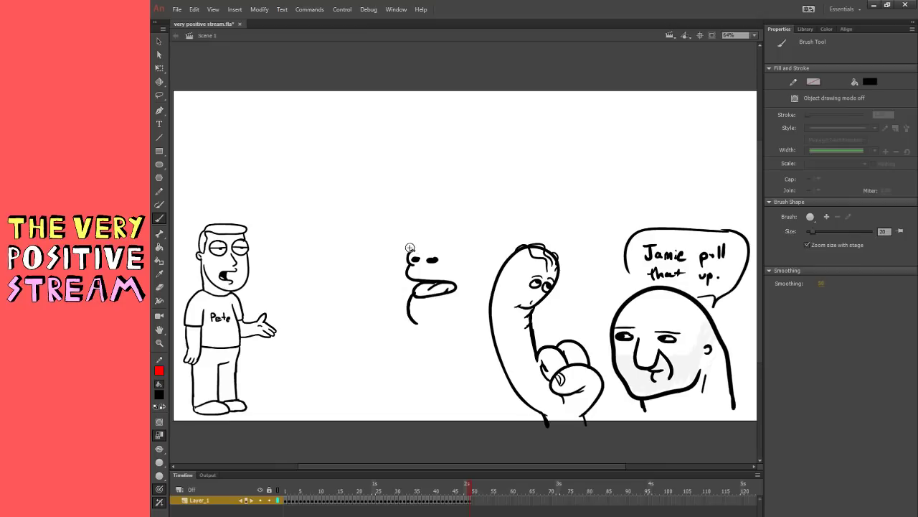
{"action": "mouse_move", "coordinate": [414, 251]}
{"action": "left_mouse_down"}
{"action": "mouse_move", "coordinate": [420, 235]}
{"action": "mouse_move", "coordinate": [470, 280]}
{"action": "mouse_move", "coordinate": [471, 335]}
{"action": "left_mouse_up"}
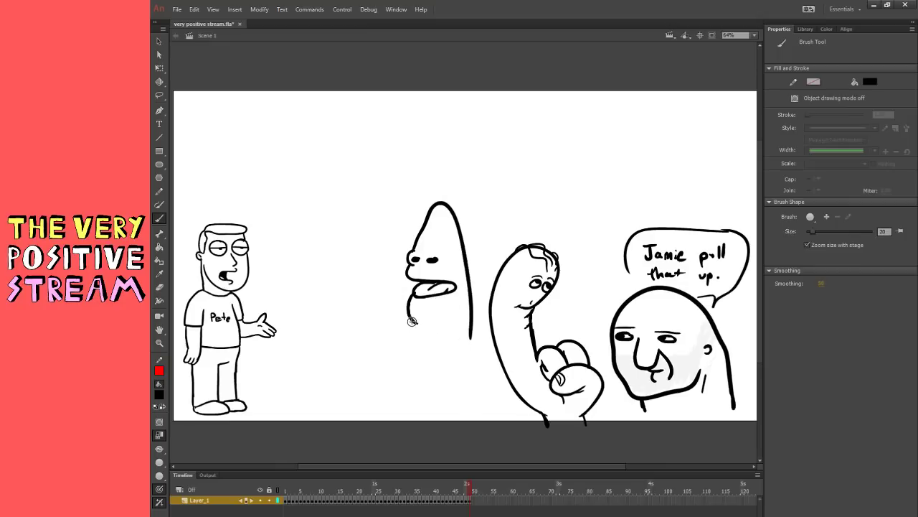
- Continue the pointed character's back down to a flat seat and paint the near leg stretched forward with an upright foot
{"action": "left_click_drag", "start_coordinate": [414, 321], "coordinate": [397, 377]}
{"action": "key", "text": "ctrl+z"}
{"action": "mouse_move", "coordinate": [471, 335]}
{"action": "left_mouse_down"}
{"action": "mouse_move", "coordinate": [471, 378]}
{"action": "mouse_move", "coordinate": [400, 395]}
{"action": "left_mouse_up"}
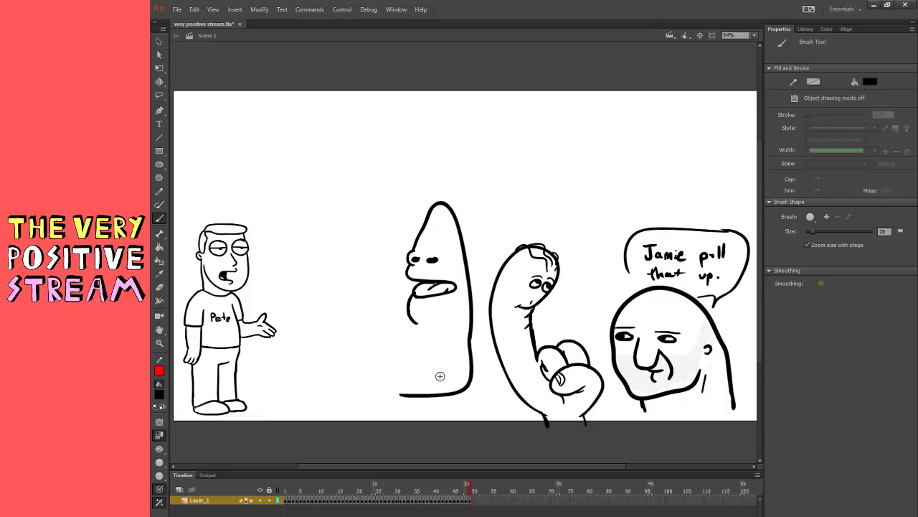
{"action": "mouse_move", "coordinate": [438, 369]}
{"action": "left_mouse_down"}
{"action": "mouse_move", "coordinate": [395, 381]}
{"action": "mouse_move", "coordinate": [389, 361]}
{"action": "mouse_move", "coordinate": [400, 395]}
{"action": "left_mouse_up"}
{"action": "key", "text": "ctrl+z"}
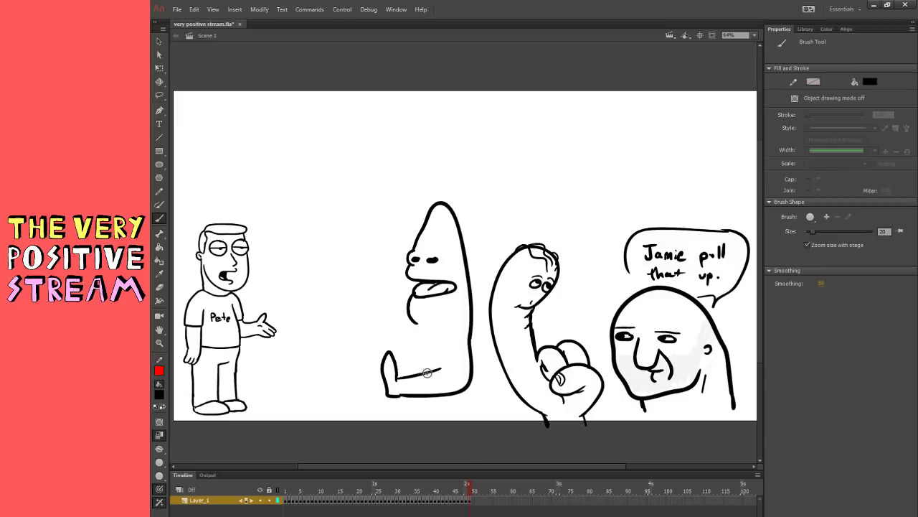
- Paint the pointed character's bulging belly below the chin and add the second outstretched leg behind the first
{"action": "left_click_drag", "start_coordinate": [416, 322], "coordinate": [406, 367]}
{"action": "key", "text": "ctrl+z"}
{"action": "mouse_move", "coordinate": [416, 317]}
{"action": "left_mouse_down"}
{"action": "mouse_move", "coordinate": [417, 368]}
{"action": "mouse_move", "coordinate": [377, 368]}
{"action": "mouse_move", "coordinate": [351, 352]}
{"action": "mouse_move", "coordinate": [385, 384]}
{"action": "left_mouse_up"}
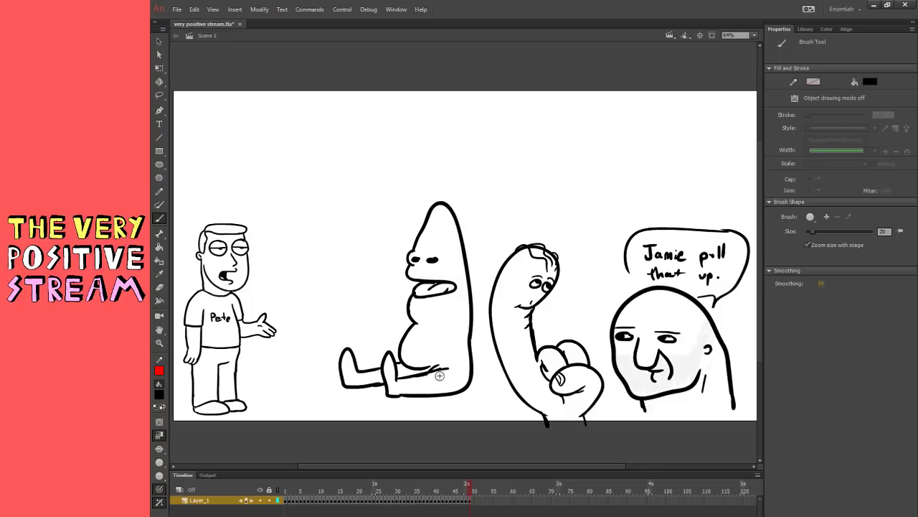
{"action": "mouse_move", "coordinate": [348, 357]}
{"action": "left_mouse_down"}
{"action": "mouse_move", "coordinate": [378, 379]}
{"action": "mouse_move", "coordinate": [455, 360]}
{"action": "mouse_move", "coordinate": [426, 369]}
{"action": "mouse_move", "coordinate": [448, 360]}
{"action": "left_mouse_up"}
- Add a navel, a crease beside the mouth and extra lines around the eyes to the seated pointed character
{"action": "left_click", "coordinate": [407, 357]}
{"action": "key", "text": "ctrl+z"}
{"action": "mouse_move", "coordinate": [455, 276]}
{"action": "left_mouse_down"}
{"action": "mouse_move", "coordinate": [458, 297]}
{"action": "mouse_move", "coordinate": [455, 274]}
{"action": "mouse_move", "coordinate": [435, 262]}
{"action": "left_mouse_up"}
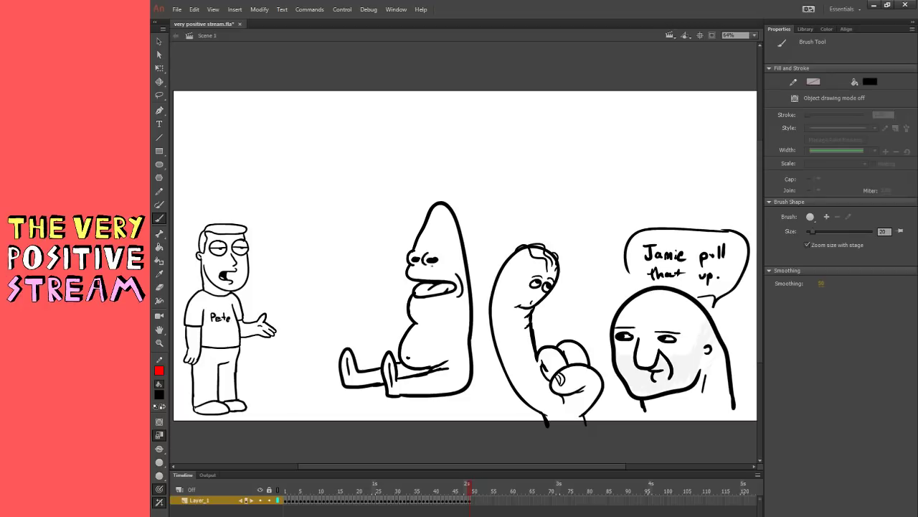
{"action": "left_click_drag", "start_coordinate": [437, 198], "coordinate": [437, 179]}
{"action": "key", "text": "ctrl+z"}
- Group the whole seated pointed character, scale it down slightly and place it a little lower beside the finger character
{"action": "left_click", "coordinate": [159, 41]}
{"action": "mouse_move", "coordinate": [345, 168]}
{"action": "left_mouse_down"}
{"action": "mouse_move", "coordinate": [448, 304]}
{"action": "mouse_move", "coordinate": [478, 425]}
{"action": "left_mouse_up"}
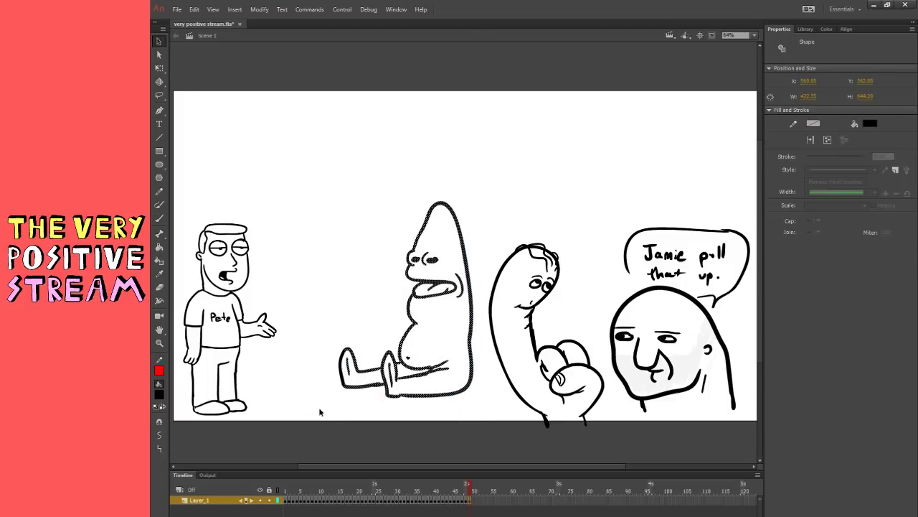
{"action": "key", "text": "ctrl+g"}
{"action": "key", "text": "q"}
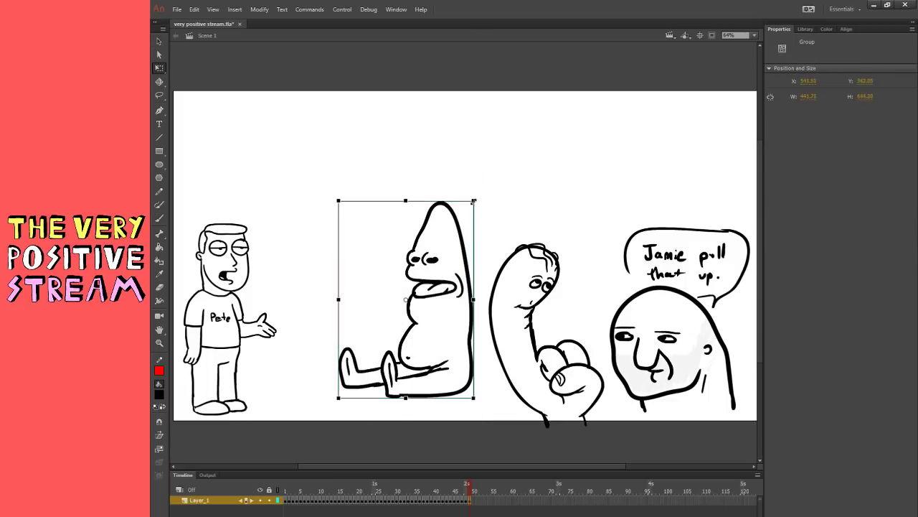
{"action": "left_click_drag", "start_coordinate": [474, 201], "coordinate": [472, 204]}
{"action": "left_click_drag", "start_coordinate": [466, 246], "coordinate": [473, 256]}
{"action": "left_click", "coordinate": [486, 182]}
- Enlarge the "Pete" figure proportionally and shift the seated pointed character closer to it
{"action": "left_click", "coordinate": [263, 324]}
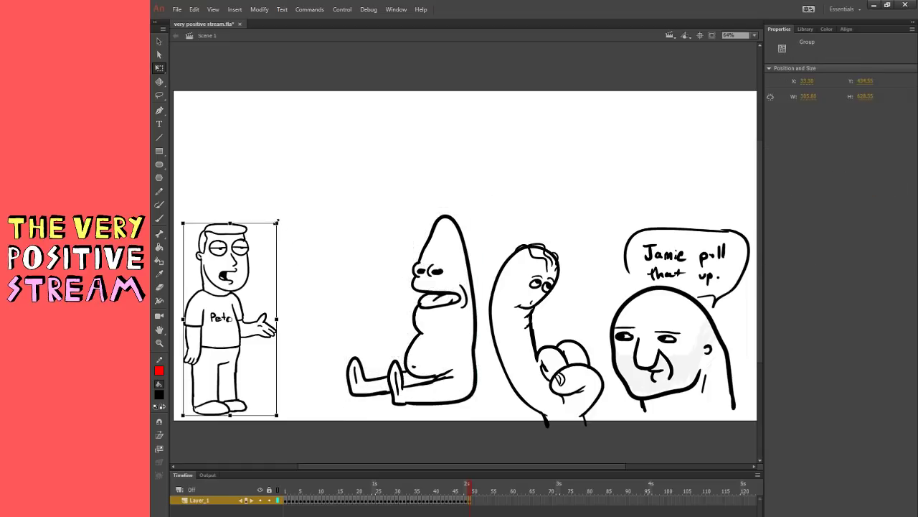
{"action": "left_click_drag", "start_coordinate": [277, 222], "coordinate": [298, 184]}
{"action": "left_click", "coordinate": [349, 226]}
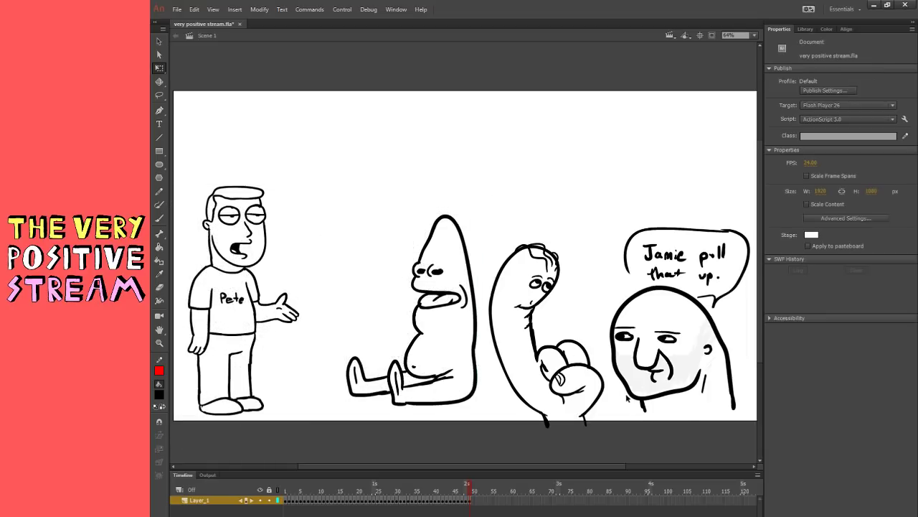
{"action": "left_click_drag", "start_coordinate": [470, 373], "coordinate": [443, 374]}
- Group the finger character together with its added outline ends and nudge it slightly left
{"action": "left_click", "coordinate": [535, 383]}
{"action": "left_click_drag", "start_coordinate": [515, 391], "coordinate": [501, 389]}
{"action": "key", "text": "ctrl+z"}
{"action": "left_click_drag", "start_coordinate": [511, 437], "coordinate": [595, 402]}
{"action": "key", "text": "ctrl+g"}
{"action": "key", "text": "ctrl+b"}
{"action": "key", "text": "ctrl+g"}
{"action": "key", "text": "Left"}
{"action": "key", "text": "Left"}
{"action": "key", "text": "Left"}
{"action": "key", "text": "Left"}
{"action": "key", "text": "Left"}
{"action": "key", "text": "Left"}
{"action": "key", "text": "Left"}
{"action": "key", "text": "Left"}
{"action": "key", "text": "Left"}
{"action": "key", "text": "Left"}
{"action": "key", "text": "Left"}
{"action": "key", "text": "Left"}
{"action": "key", "text": "Left"}
{"action": "key", "text": "Left"}
{"action": "key", "text": "Left"}
{"action": "key", "text": "Left"}
{"action": "key", "text": "Left"}
{"action": "key", "text": "Left"}
{"action": "key", "text": "Left"}
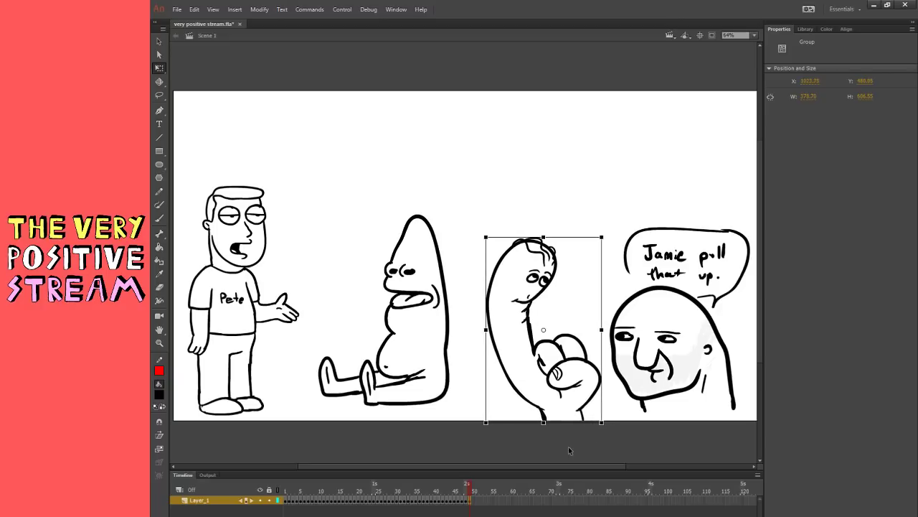
- Nudge the seated pointed character slightly left and clear the selection
{"action": "left_click", "coordinate": [455, 396]}
{"action": "left_click", "coordinate": [445, 394]}
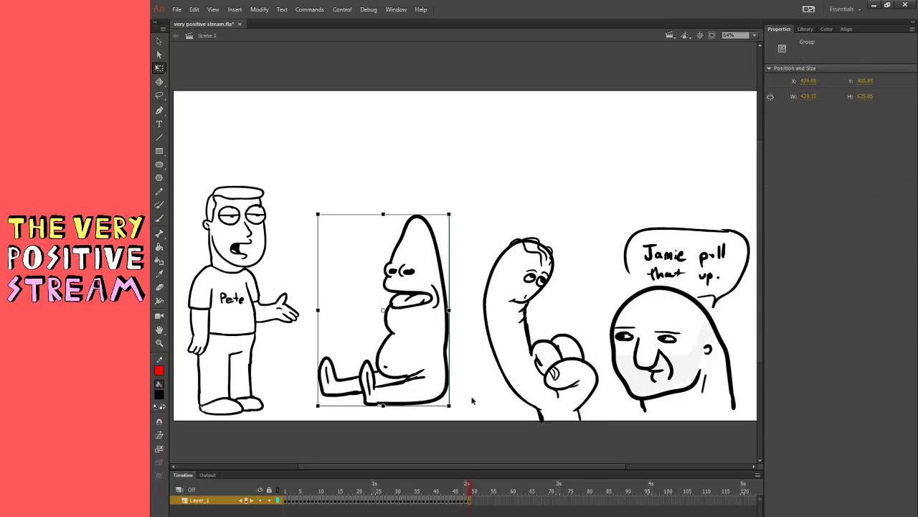
{"action": "key", "text": "Left"}
{"action": "key", "text": "Left"}
{"action": "key", "text": "Left"}
{"action": "key", "text": "Left"}
{"action": "left_click", "coordinate": [486, 381]}
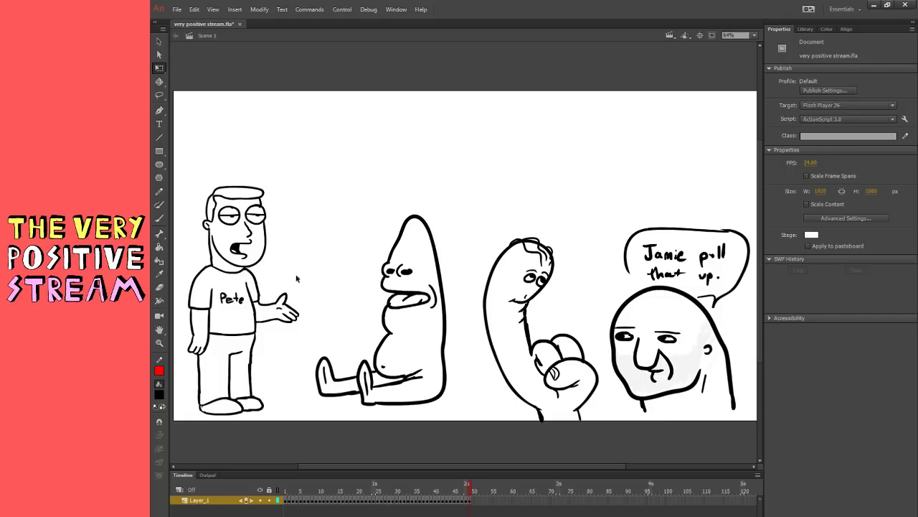
- Paint a round head with eyes, nose, mouth and cheek creases in the empty space above the finger character
{"action": "left_click", "coordinate": [159, 217]}
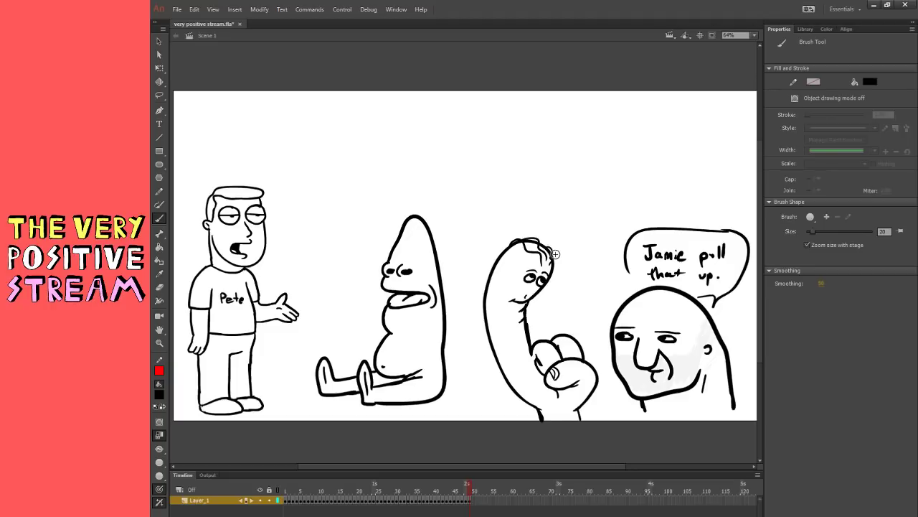
{"action": "left_click_drag", "start_coordinate": [539, 244], "coordinate": [543, 250]}
{"action": "left_click_drag", "start_coordinate": [483, 156], "coordinate": [485, 181]}
{"action": "mouse_move", "coordinate": [518, 154]}
{"action": "left_mouse_down"}
{"action": "mouse_move", "coordinate": [465, 142]}
{"action": "mouse_move", "coordinate": [504, 199]}
{"action": "mouse_move", "coordinate": [544, 197]}
{"action": "mouse_move", "coordinate": [544, 186]}
{"action": "mouse_move", "coordinate": [552, 199]}
{"action": "mouse_move", "coordinate": [613, 196]}
{"action": "left_mouse_up"}
{"action": "key", "text": "ctrl+z"}
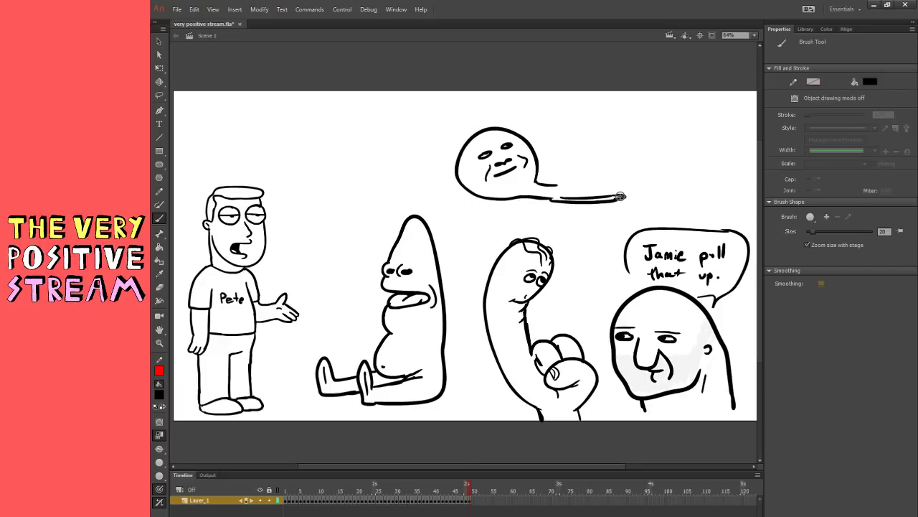
- Paint a thin body lying horizontally from the round head, with an arm, legs and upturned feet
{"action": "left_click_drag", "start_coordinate": [556, 185], "coordinate": [630, 184]}
{"action": "mouse_move", "coordinate": [622, 198]}
{"action": "left_mouse_down"}
{"action": "mouse_move", "coordinate": [661, 194]}
{"action": "mouse_move", "coordinate": [671, 181]}
{"action": "mouse_move", "coordinate": [627, 188]}
{"action": "mouse_move", "coordinate": [673, 185]}
{"action": "left_mouse_up"}
{"action": "left_click_drag", "start_coordinate": [547, 185], "coordinate": [618, 183]}
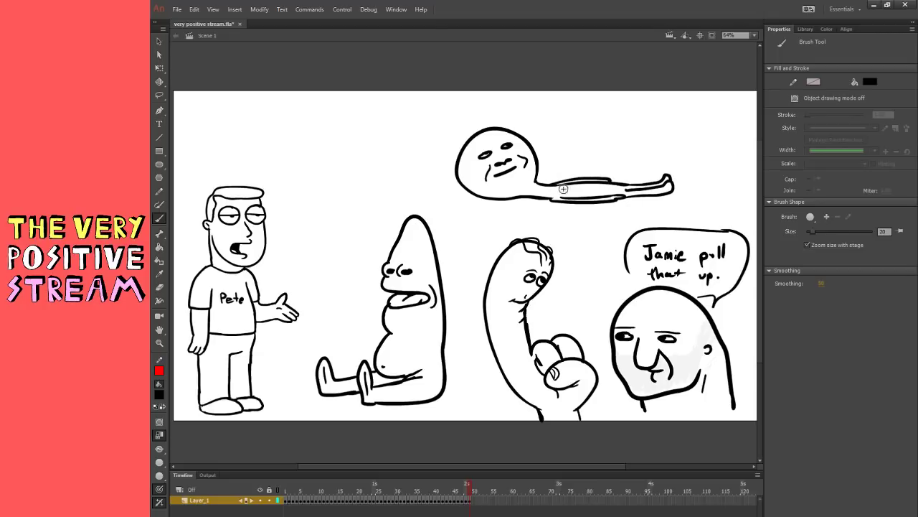
- Erase the lying figure's left eye and repaint it as a short closed-eye line
{"action": "left_click", "coordinate": [159, 287]}
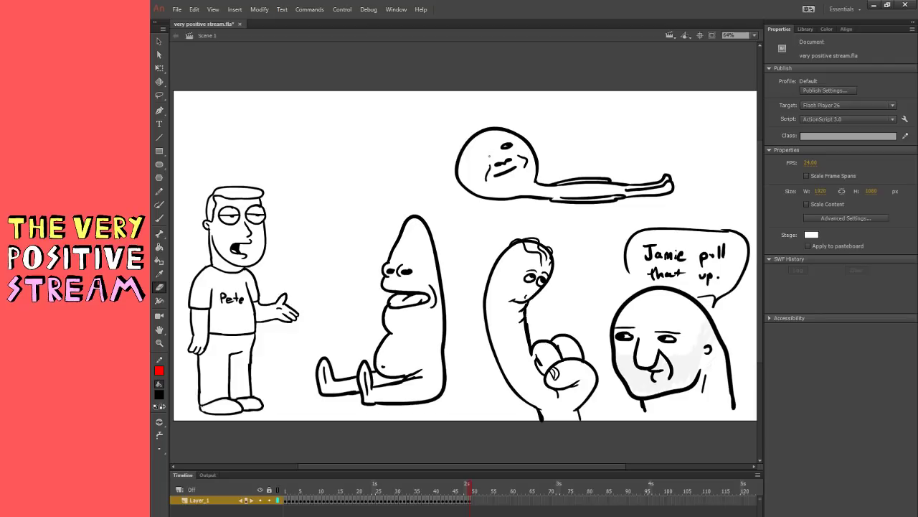
{"action": "left_click", "coordinate": [161, 217]}
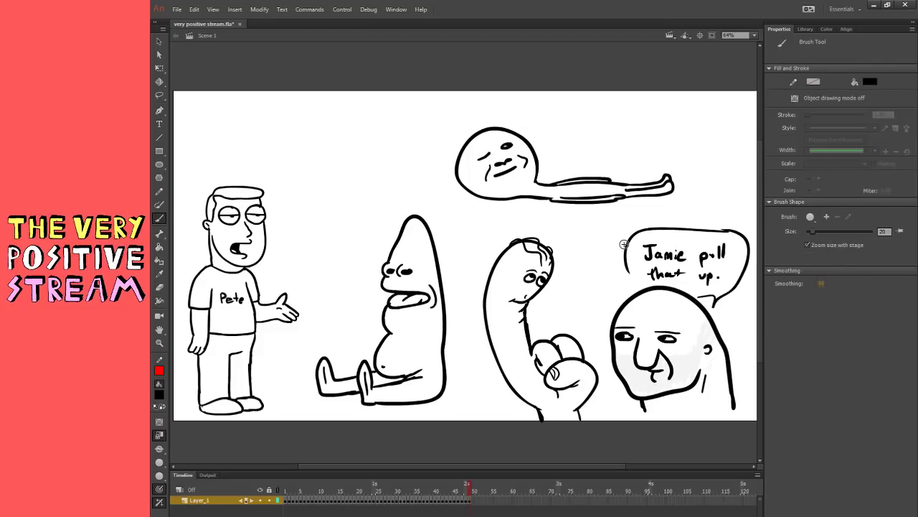
{"action": "key", "text": "v"}
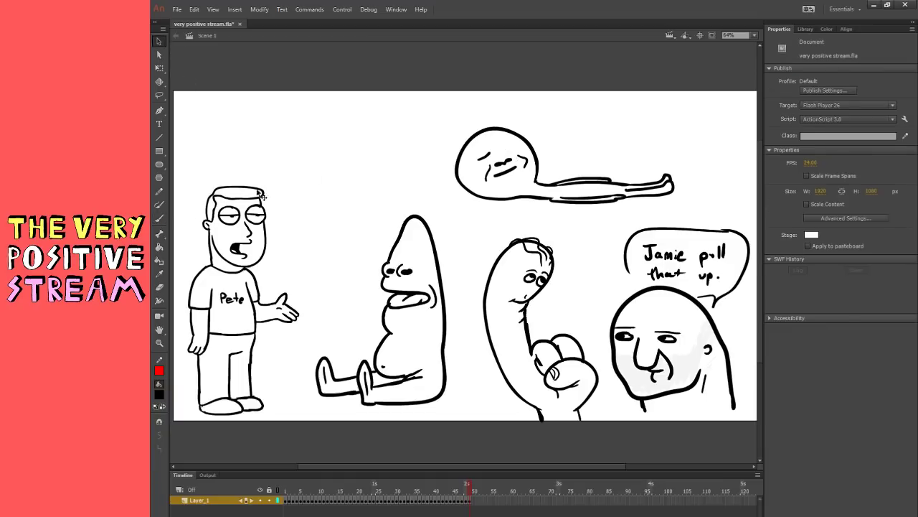
{"action": "key", "text": "b"}
{"action": "key", "text": "v"}
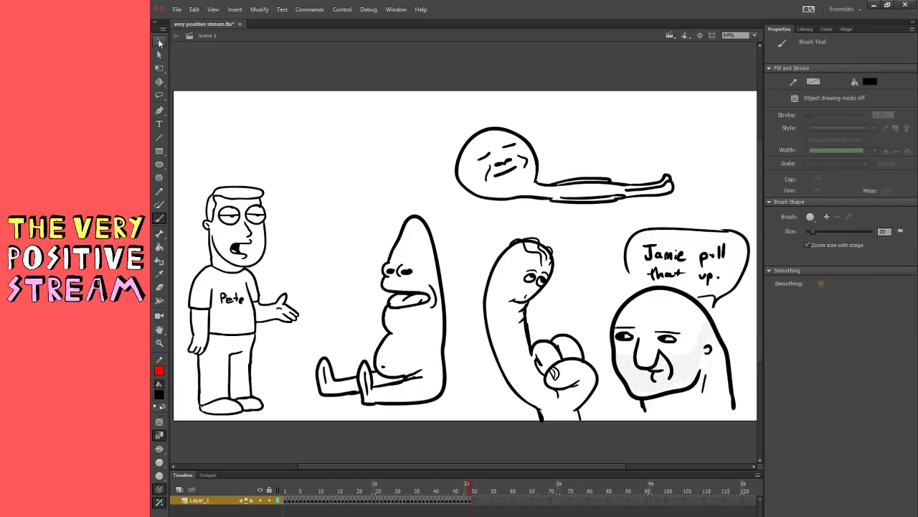
{"action": "key", "text": "ctrl+z"}
{"action": "key", "text": "ctrl+z"}
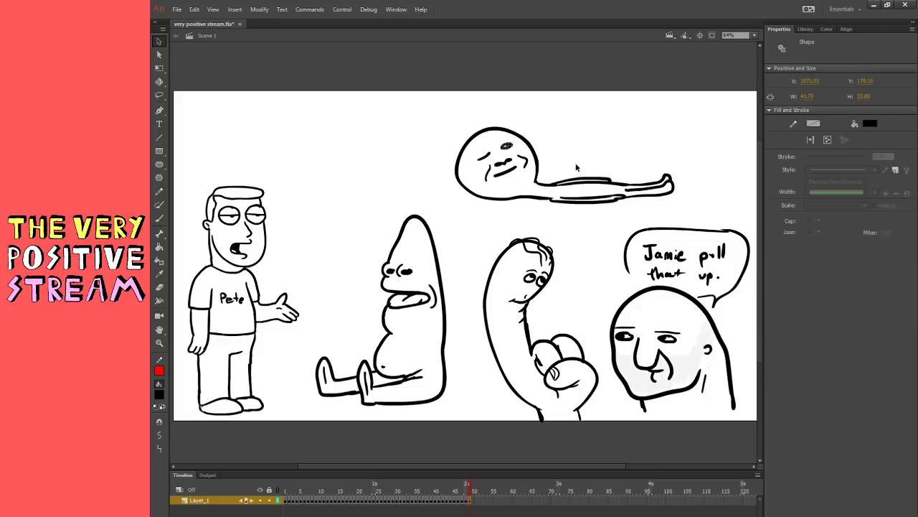
{"action": "left_click", "coordinate": [577, 173]}
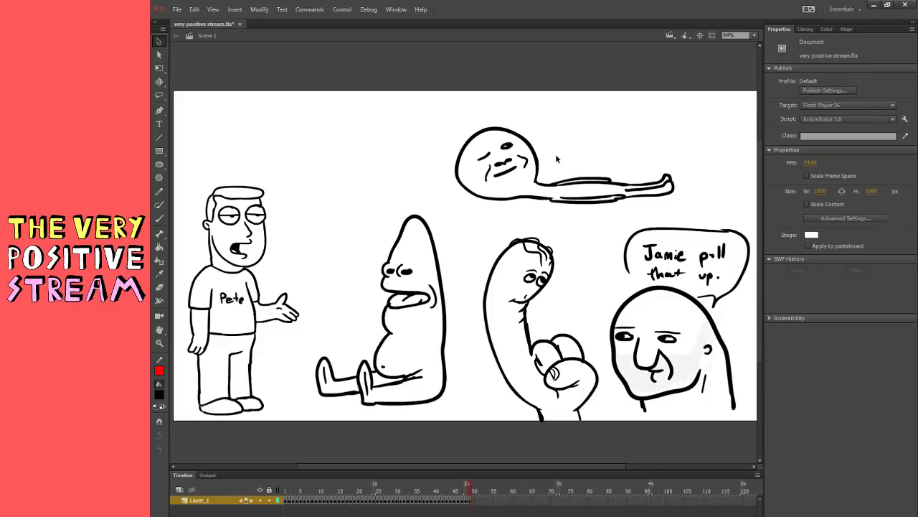
- Group the entire lying figure and move it right and slightly down, above the speech bubble
{"action": "left_click_drag", "start_coordinate": [439, 111], "coordinate": [715, 220]}
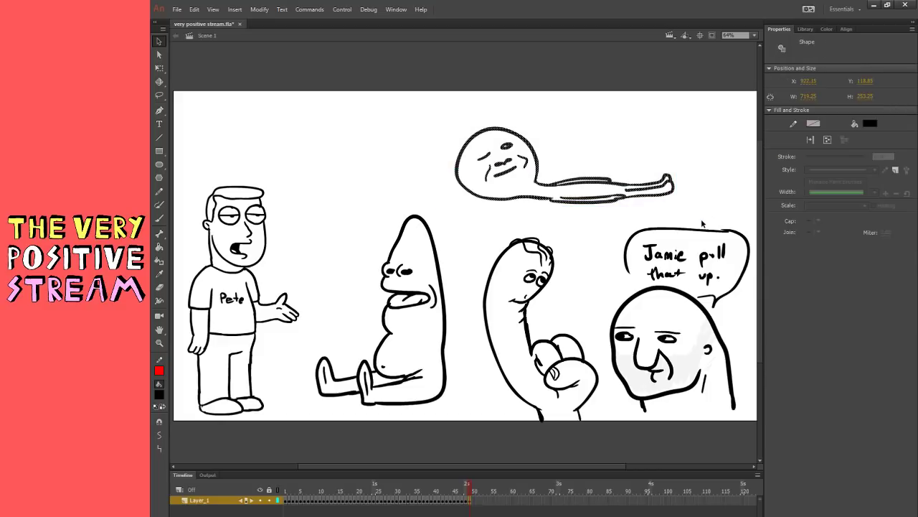
{"action": "left_click", "coordinate": [282, 232]}
{"action": "left_click_drag", "start_coordinate": [422, 114], "coordinate": [715, 212]}
{"action": "key", "text": "ctrl+g"}
{"action": "left_click_drag", "start_coordinate": [622, 203], "coordinate": [672, 210]}
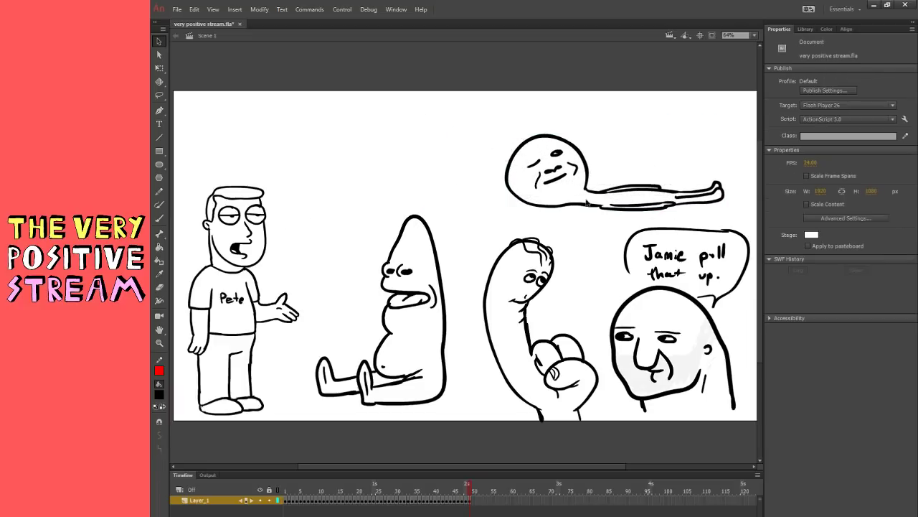
{"action": "left_click", "coordinate": [159, 219]}
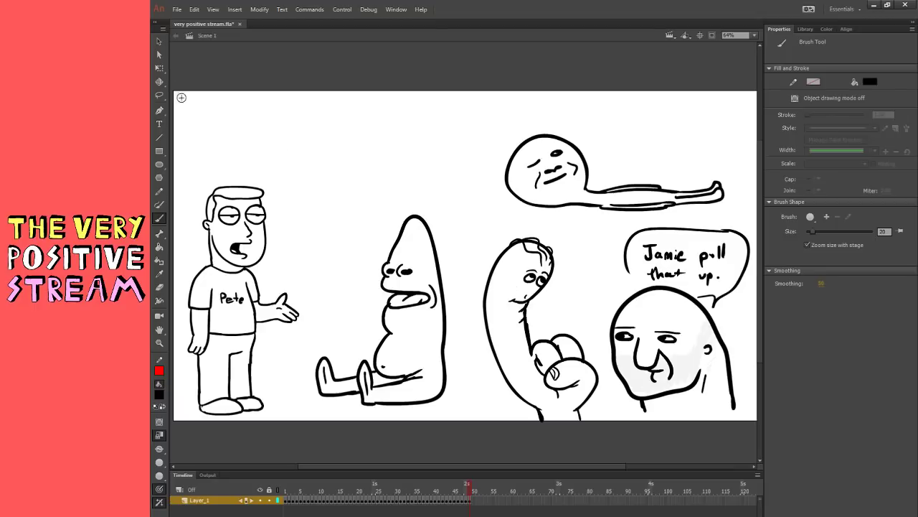
{"action": "key", "text": "q"}
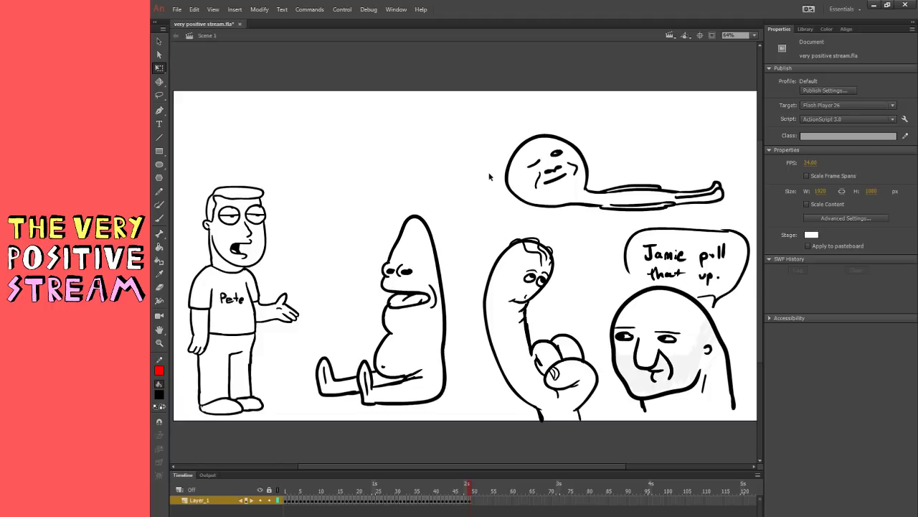
{"action": "left_click", "coordinate": [165, 217]}
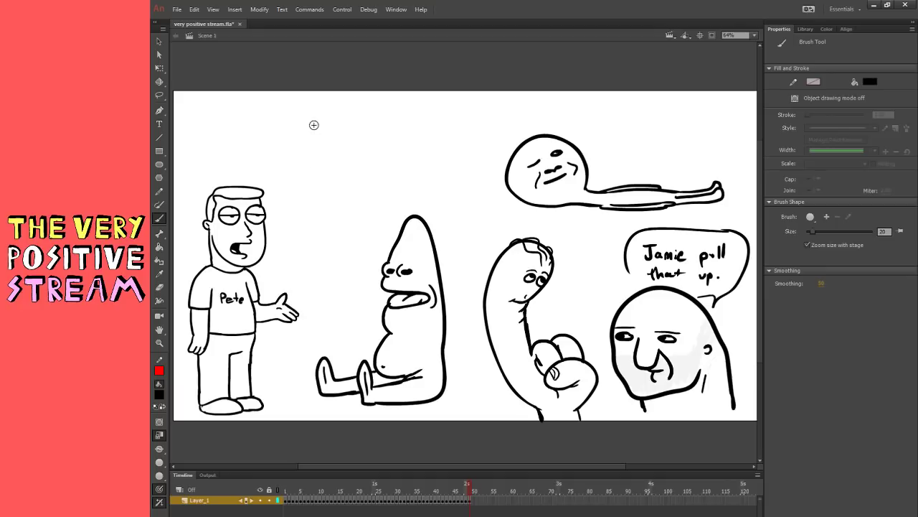
{"action": "left_click_drag", "start_coordinate": [313, 125], "coordinate": [283, 194]}
{"action": "key", "text": "ctrl+z"}
{"action": "left_click_drag", "start_coordinate": [430, 117], "coordinate": [434, 117]}
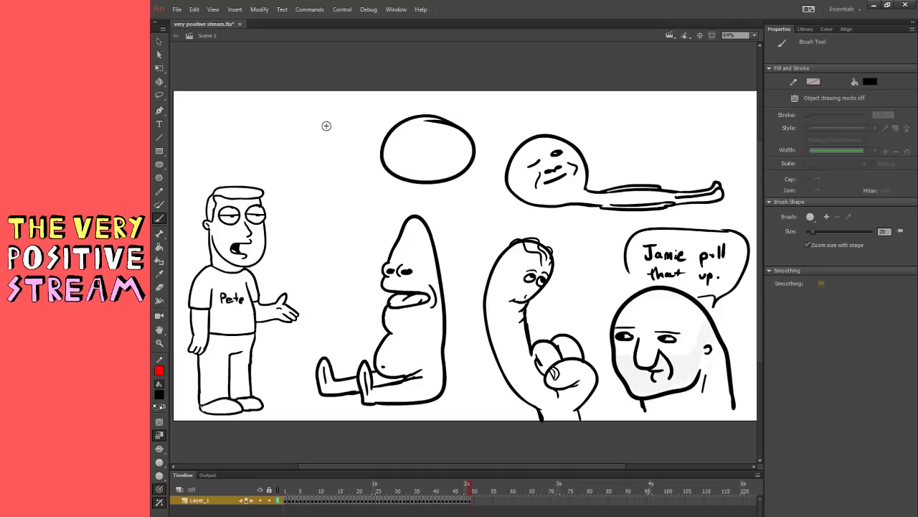
{"action": "mouse_move", "coordinate": [324, 125]}
{"action": "left_mouse_down"}
{"action": "mouse_move", "coordinate": [272, 172]}
{"action": "mouse_move", "coordinate": [283, 114]}
{"action": "left_mouse_up"}
{"action": "key", "text": "ctrl+z"}
{"action": "key", "text": "ctrl+z"}
{"action": "left_click_drag", "start_coordinate": [693, 113], "coordinate": [687, 109]}
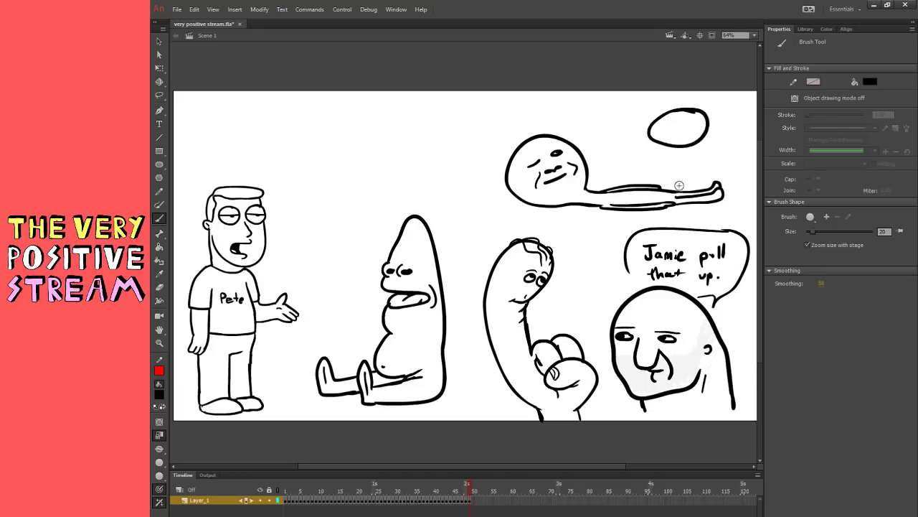
{"action": "key", "text": "ctrl+z"}
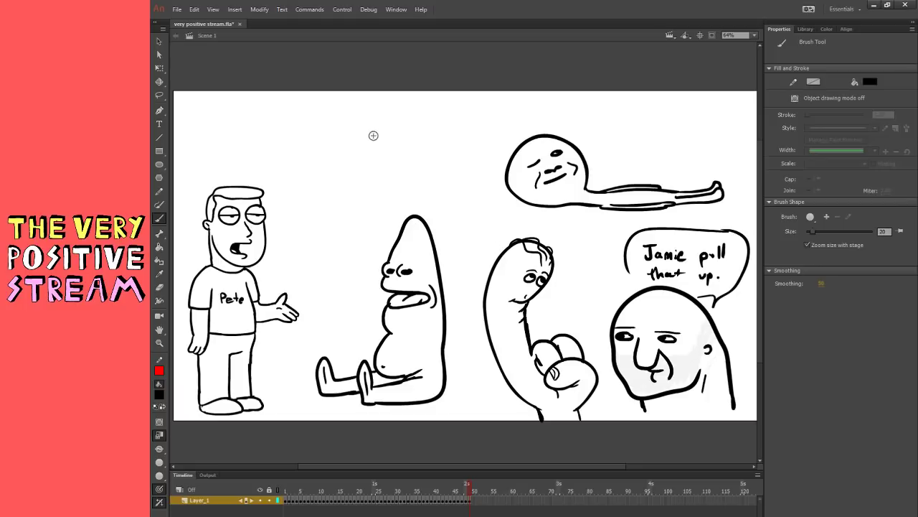
- Paint two round eyes with dark pupils and a large nose with flared nostrils above the seated pointed character
{"action": "mouse_move", "coordinate": [358, 146]}
{"action": "left_mouse_down"}
{"action": "mouse_move", "coordinate": [341, 160]}
{"action": "mouse_move", "coordinate": [348, 169]}
{"action": "mouse_move", "coordinate": [350, 159]}
{"action": "mouse_move", "coordinate": [368, 169]}
{"action": "mouse_move", "coordinate": [392, 162]}
{"action": "left_mouse_up"}
{"action": "key", "text": "ctrl+z"}
{"action": "key", "text": "ctrl+z"}
{"action": "key", "text": "ctrl+z"}
{"action": "key", "text": "ctrl+z"}
{"action": "key", "text": "ctrl+z"}
{"action": "left_click_drag", "start_coordinate": [335, 157], "coordinate": [404, 159]}
{"action": "left_click_drag", "start_coordinate": [343, 157], "coordinate": [367, 161]}
{"action": "mouse_move", "coordinate": [380, 162]}
{"action": "left_mouse_down"}
{"action": "mouse_move", "coordinate": [392, 169]}
{"action": "mouse_move", "coordinate": [398, 162]}
{"action": "left_mouse_up"}
{"action": "key", "text": "ctrl+z"}
{"action": "key", "text": "ctrl+z"}
{"action": "key", "text": "ctrl+z"}
{"action": "mouse_move", "coordinate": [333, 158]}
{"action": "left_mouse_down"}
{"action": "mouse_move", "coordinate": [363, 167]}
{"action": "mouse_move", "coordinate": [333, 159]}
{"action": "mouse_move", "coordinate": [398, 164]}
{"action": "mouse_move", "coordinate": [339, 163]}
{"action": "mouse_move", "coordinate": [378, 169]}
{"action": "mouse_move", "coordinate": [343, 160]}
{"action": "mouse_move", "coordinate": [391, 156]}
{"action": "mouse_move", "coordinate": [405, 173]}
{"action": "mouse_move", "coordinate": [365, 190]}
{"action": "mouse_move", "coordinate": [382, 203]}
{"action": "mouse_move", "coordinate": [401, 179]}
{"action": "left_mouse_up"}
{"action": "key", "text": "ctrl+z"}
{"action": "key", "text": "ctrl+z"}
{"action": "key", "text": "ctrl+z"}
{"action": "key", "text": "ctrl+z"}
{"action": "key", "text": "ctrl+z"}
{"action": "key", "text": "ctrl+z"}
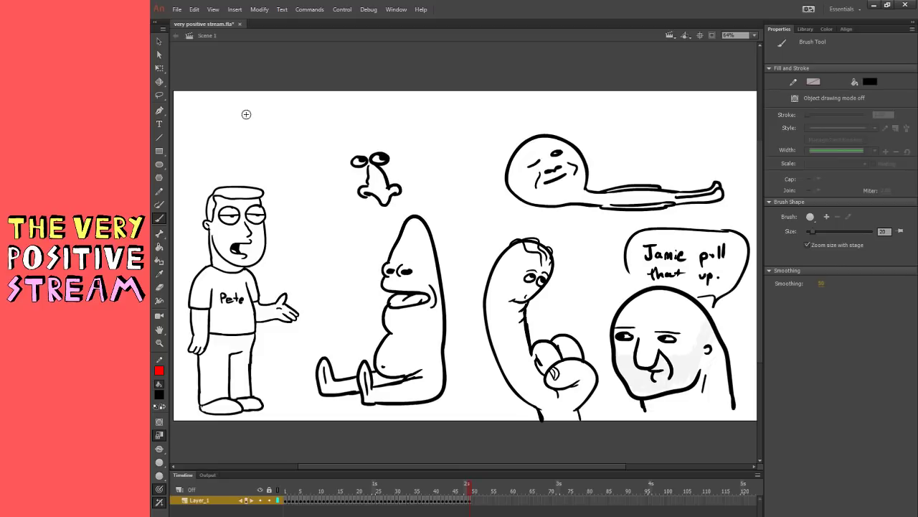
- Move the new eyes and nose up and left into the space between "Pete" and the pointed character
{"action": "key", "text": "v"}
{"action": "mouse_move", "coordinate": [335, 121]}
{"action": "left_mouse_down"}
{"action": "mouse_move", "coordinate": [422, 209]}
{"action": "mouse_move", "coordinate": [350, 184]}
{"action": "mouse_move", "coordinate": [300, 203]}
{"action": "left_mouse_up"}
- Paint cheek creases and a wide open mouth with one tooth under the nose, and enclose the face in a large head outline
{"action": "left_click", "coordinate": [159, 218]}
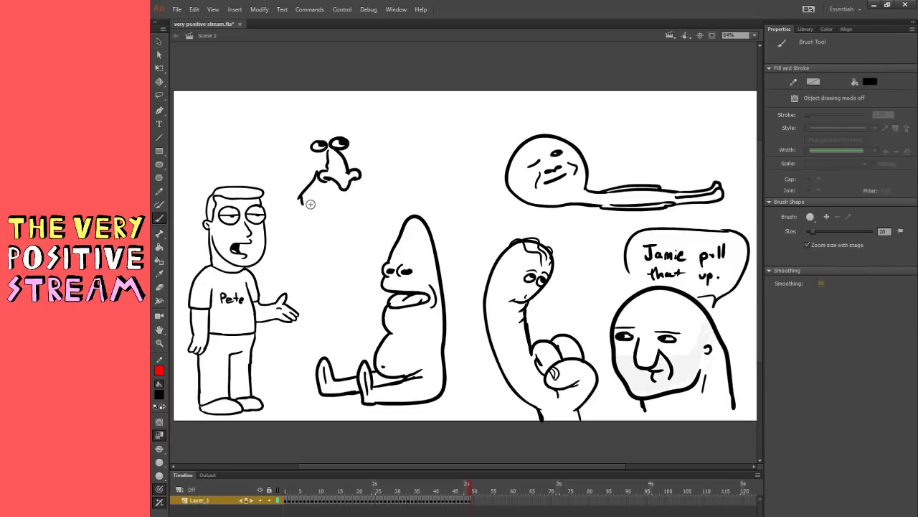
{"action": "mouse_move", "coordinate": [350, 170]}
{"action": "left_mouse_down"}
{"action": "mouse_move", "coordinate": [393, 189]}
{"action": "mouse_move", "coordinate": [309, 209]}
{"action": "mouse_move", "coordinate": [319, 197]}
{"action": "mouse_move", "coordinate": [379, 188]}
{"action": "mouse_move", "coordinate": [335, 203]}
{"action": "mouse_move", "coordinate": [320, 198]}
{"action": "mouse_move", "coordinate": [370, 193]}
{"action": "left_mouse_up"}
{"action": "key", "text": "ctrl+z"}
{"action": "mouse_move", "coordinate": [316, 218]}
{"action": "left_mouse_down"}
{"action": "mouse_move", "coordinate": [359, 214]}
{"action": "mouse_move", "coordinate": [318, 218]}
{"action": "mouse_move", "coordinate": [375, 205]}
{"action": "mouse_move", "coordinate": [341, 211]}
{"action": "mouse_move", "coordinate": [378, 185]}
{"action": "mouse_move", "coordinate": [382, 195]}
{"action": "mouse_move", "coordinate": [419, 177]}
{"action": "mouse_move", "coordinate": [369, 214]}
{"action": "mouse_move", "coordinate": [383, 187]}
{"action": "mouse_move", "coordinate": [400, 204]}
{"action": "mouse_move", "coordinate": [388, 122]}
{"action": "left_mouse_up"}
{"action": "key", "text": "ctrl+z"}
{"action": "key", "text": "ctrl+z"}
{"action": "mouse_move", "coordinate": [387, 225]}
{"action": "left_mouse_down"}
{"action": "mouse_move", "coordinate": [408, 186]}
{"action": "mouse_move", "coordinate": [395, 145]}
{"action": "mouse_move", "coordinate": [374, 119]}
{"action": "mouse_move", "coordinate": [327, 114]}
{"action": "mouse_move", "coordinate": [293, 159]}
{"action": "mouse_move", "coordinate": [287, 211]}
{"action": "mouse_move", "coordinate": [335, 234]}
{"action": "mouse_move", "coordinate": [388, 217]}
{"action": "left_mouse_up"}
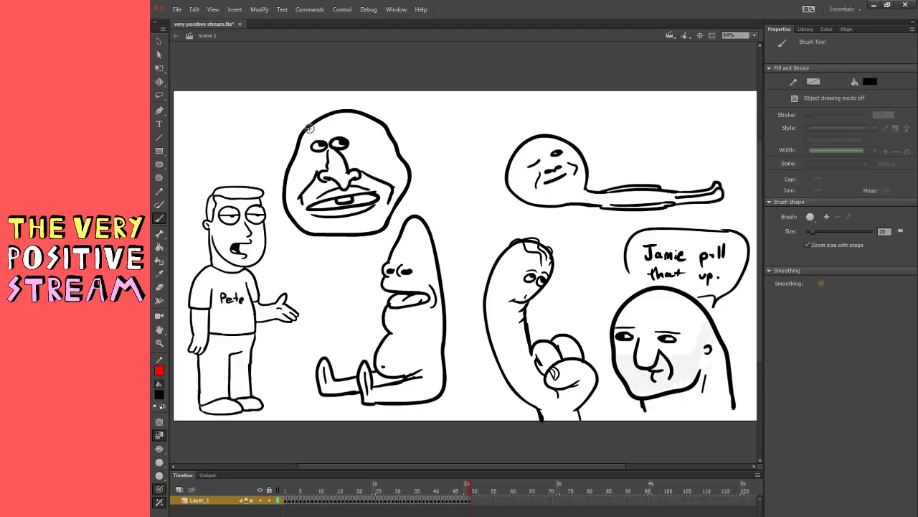
- Paint a swept hairline and slanted eyebrows on the large-nosed head
{"action": "left_click_drag", "start_coordinate": [309, 128], "coordinate": [369, 129]}
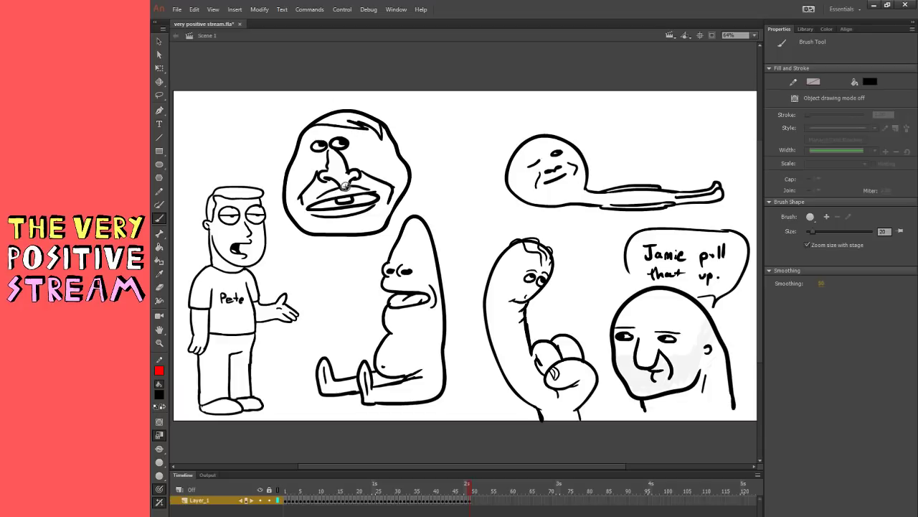
{"action": "left_click_drag", "start_coordinate": [311, 136], "coordinate": [320, 134]}
- Select the whole large-nosed head, scale it down slightly, and deselect it
{"action": "key", "text": "v"}
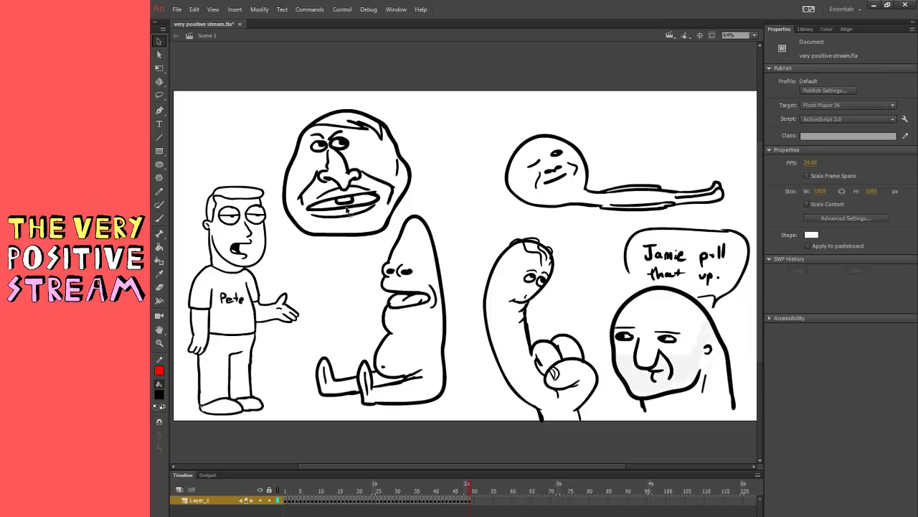
{"action": "left_click_drag", "start_coordinate": [276, 94], "coordinate": [438, 202]}
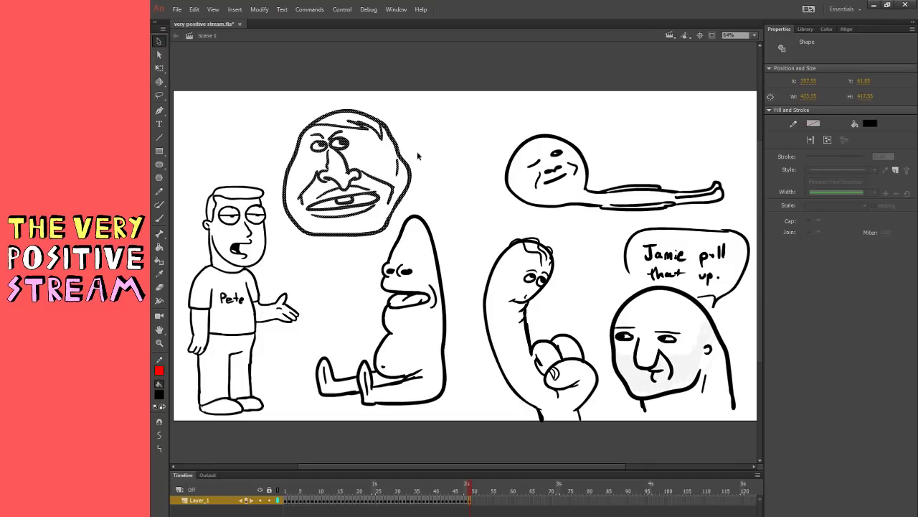
{"action": "left_click", "coordinate": [159, 68]}
{"action": "left_click_drag", "start_coordinate": [411, 109], "coordinate": [400, 122]}
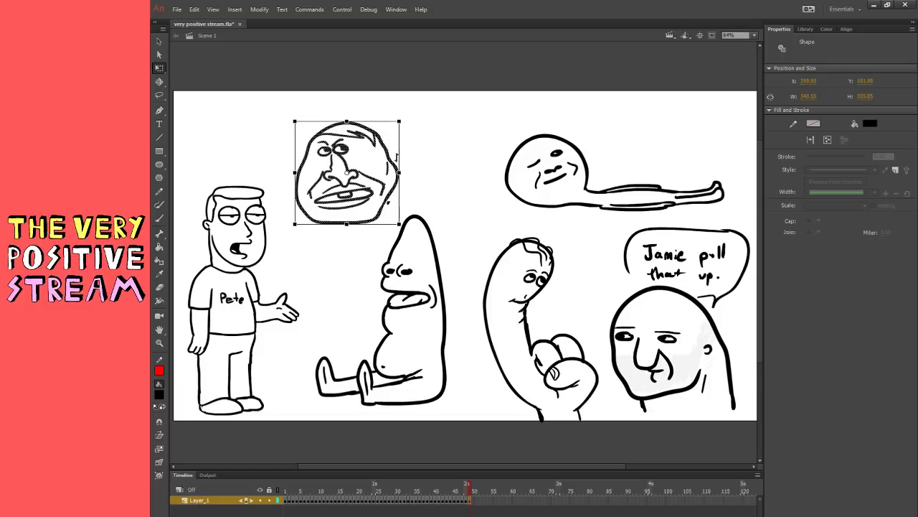
{"action": "key", "text": "ctrl+z"}
{"action": "left_click_drag", "start_coordinate": [432, 159], "coordinate": [381, 209]}
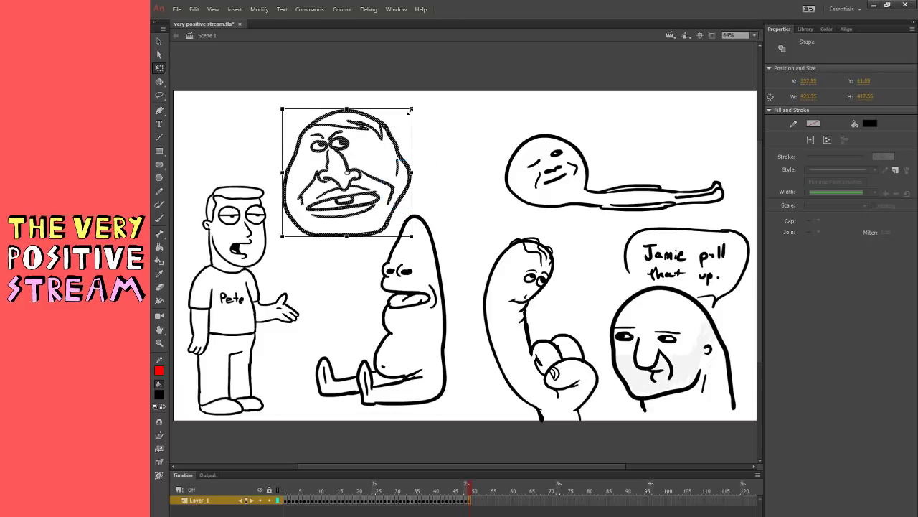
{"action": "mouse_move", "coordinate": [410, 111]}
{"action": "left_mouse_down"}
{"action": "mouse_move", "coordinate": [427, 135]}
{"action": "mouse_move", "coordinate": [403, 118]}
{"action": "left_mouse_up"}
{"action": "key", "text": "ctrl+z"}
{"action": "left_click", "coordinate": [443, 144]}
{"action": "key", "text": "ctrl+z"}
{"action": "left_click", "coordinate": [426, 119]}
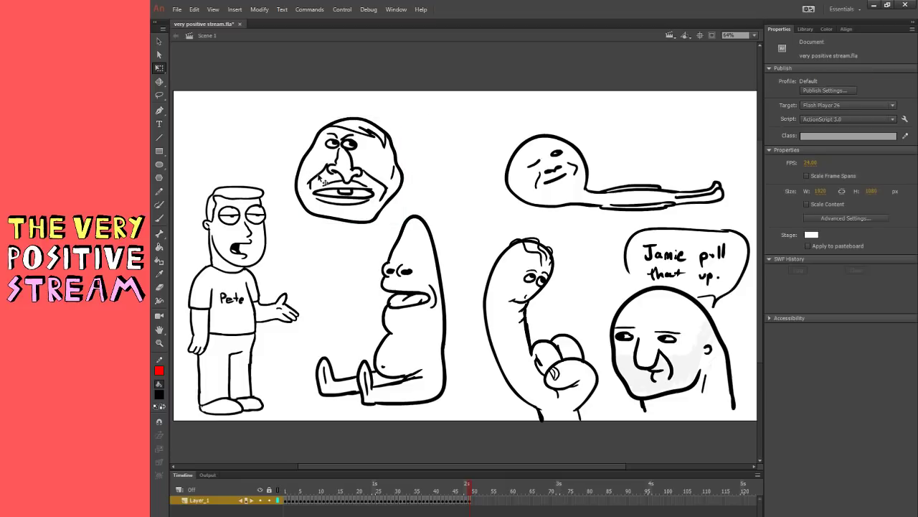
{"action": "left_click", "coordinate": [159, 218]}
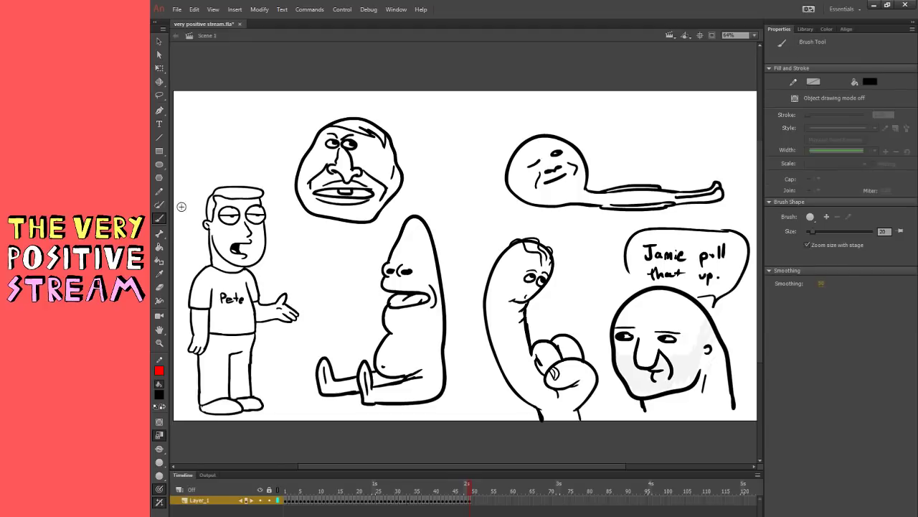
{"action": "mouse_move", "coordinate": [285, 132]}
{"action": "left_mouse_down"}
{"action": "mouse_move", "coordinate": [300, 229]}
{"action": "mouse_move", "coordinate": [343, 231]}
{"action": "mouse_move", "coordinate": [429, 205]}
{"action": "left_mouse_up"}
{"action": "key", "text": "ctrl+z"}
- Move the large-nosed head up and left to leave space around it
{"action": "left_click", "coordinate": [159, 41]}
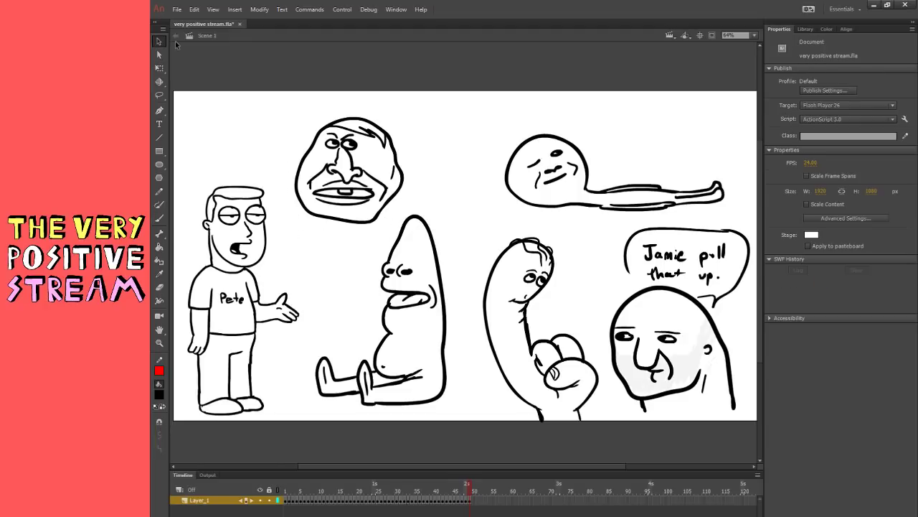
{"action": "left_click_drag", "start_coordinate": [401, 173], "coordinate": [391, 163]}
{"action": "left_click", "coordinate": [410, 160]}
- Paint a black square frame around the large-nosed head
{"action": "left_click", "coordinate": [160, 218]}
{"action": "mouse_move", "coordinate": [282, 109]}
{"action": "left_mouse_down"}
{"action": "mouse_move", "coordinate": [285, 218]}
{"action": "mouse_move", "coordinate": [395, 211]}
{"action": "left_mouse_up"}
{"action": "key", "text": "ctrl+z"}
{"action": "mouse_move", "coordinate": [285, 218]}
{"action": "left_mouse_down"}
{"action": "mouse_move", "coordinate": [404, 214]}
{"action": "mouse_move", "coordinate": [406, 102]}
{"action": "left_mouse_up"}
{"action": "left_click_drag", "start_coordinate": [284, 105], "coordinate": [280, 111]}
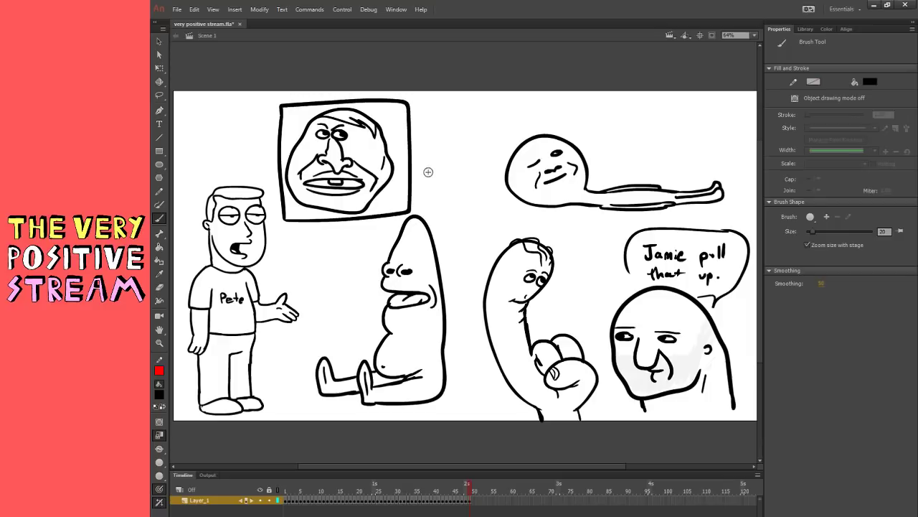
- Paint a second square offset to the right and connect its corners to the first, forming a transparent box
{"action": "mouse_move", "coordinate": [411, 211]}
{"action": "left_mouse_down"}
{"action": "mouse_move", "coordinate": [426, 196]}
{"action": "mouse_move", "coordinate": [426, 149]}
{"action": "mouse_move", "coordinate": [423, 110]}
{"action": "mouse_move", "coordinate": [409, 99]}
{"action": "left_mouse_up"}
{"action": "key", "text": "ctrl+z"}
{"action": "mouse_move", "coordinate": [316, 110]}
{"action": "left_mouse_down"}
{"action": "mouse_move", "coordinate": [328, 205]}
{"action": "mouse_move", "coordinate": [409, 201]}
{"action": "mouse_move", "coordinate": [439, 123]}
{"action": "mouse_move", "coordinate": [316, 110]}
{"action": "left_mouse_up"}
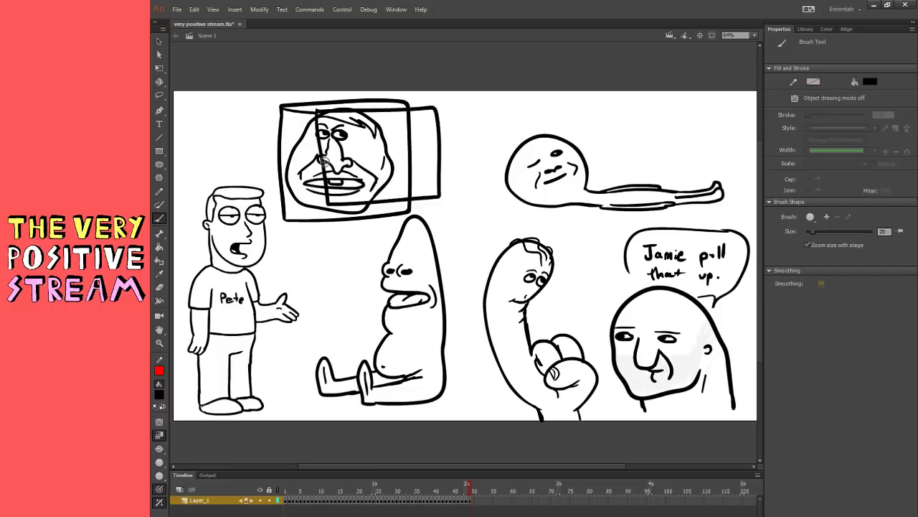
{"action": "left_click_drag", "start_coordinate": [286, 219], "coordinate": [328, 206]}
{"action": "left_click_drag", "start_coordinate": [408, 215], "coordinate": [439, 195]}
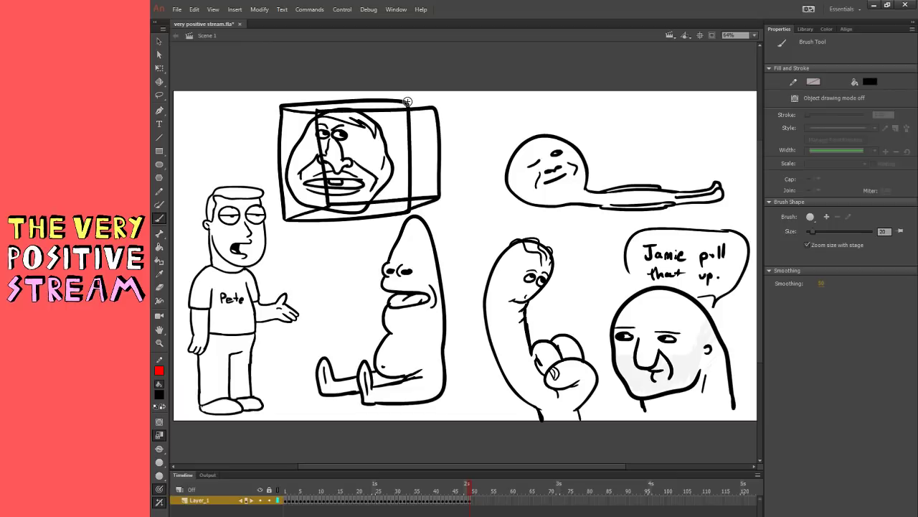
{"action": "left_click_drag", "start_coordinate": [407, 102], "coordinate": [436, 109]}
- Move the large-nosed head slightly right to sit inside the middle of the box
{"action": "key", "text": "v"}
{"action": "left_click_drag", "start_coordinate": [391, 168], "coordinate": [403, 165]}
{"action": "left_click", "coordinate": [413, 188]}
- Recolour the box lines around the large-nosed head to grey
{"action": "left_click", "coordinate": [409, 206]}
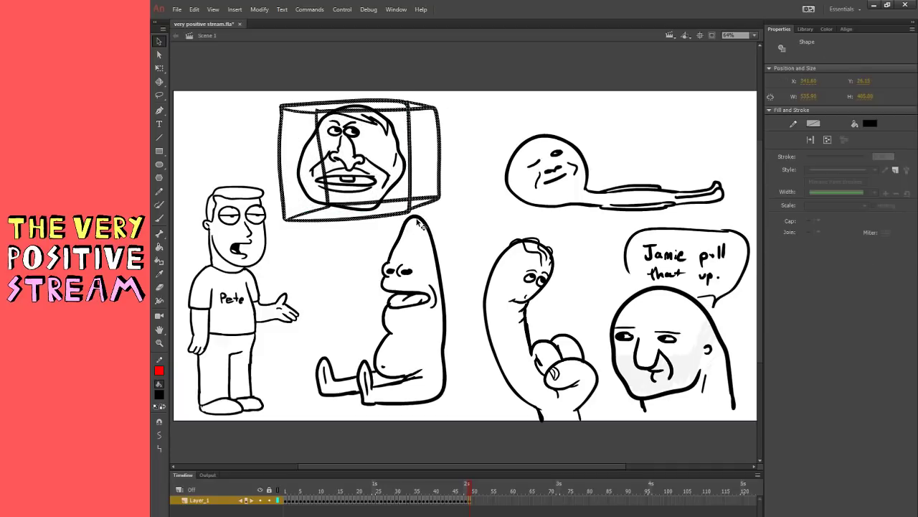
{"action": "left_click", "coordinate": [162, 393]}
{"action": "left_click", "coordinate": [198, 442]}
{"action": "left_click", "coordinate": [436, 185]}
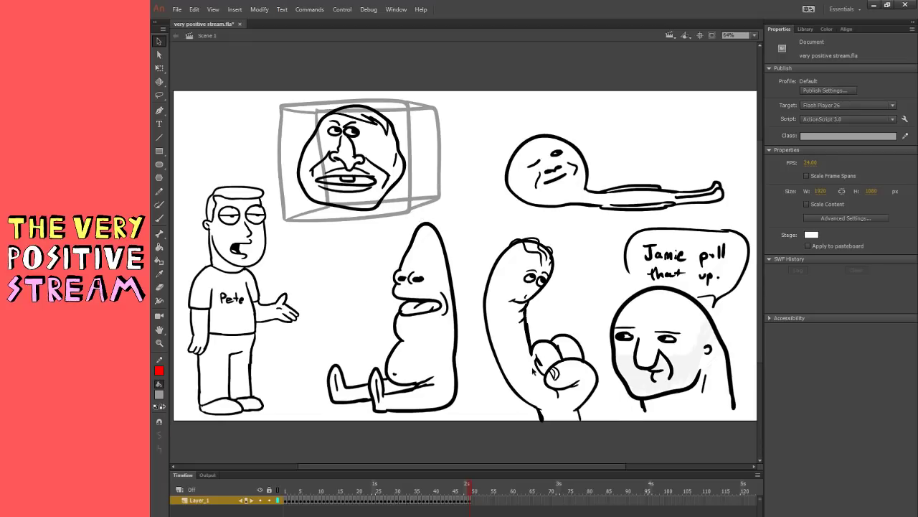
- Swap the seated pointed character and the finger drawing, placing the finger beside "Pete" and the pointed character near the bald man
{"action": "left_click_drag", "start_coordinate": [459, 353], "coordinate": [620, 357]}
{"action": "left_click_drag", "start_coordinate": [577, 338], "coordinate": [418, 332]}
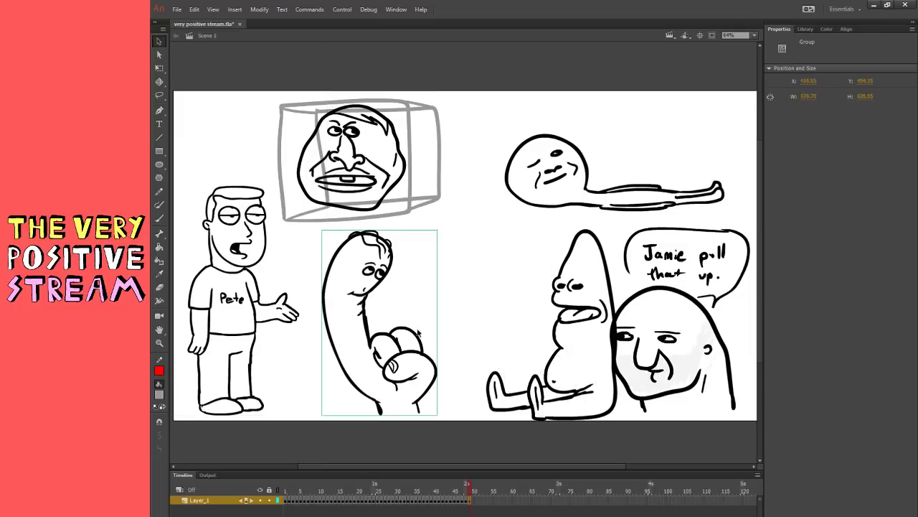
{"action": "left_click", "coordinate": [555, 353]}
{"action": "left_click_drag", "start_coordinate": [559, 355], "coordinate": [509, 345]}
- Rotate the seated pointed character counterclockwise so that it leans back towards the finger drawing
{"action": "left_click", "coordinate": [161, 68]}
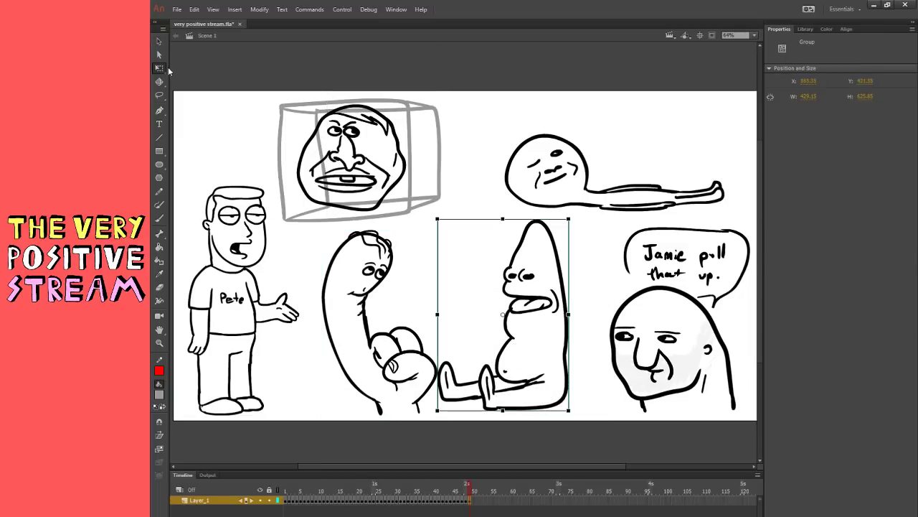
{"action": "left_click_drag", "start_coordinate": [573, 415], "coordinate": [576, 371]}
{"action": "key", "text": "ctrl+z"}
{"action": "key", "text": "ctrl+y"}
{"action": "key", "text": "ctrl+z"}
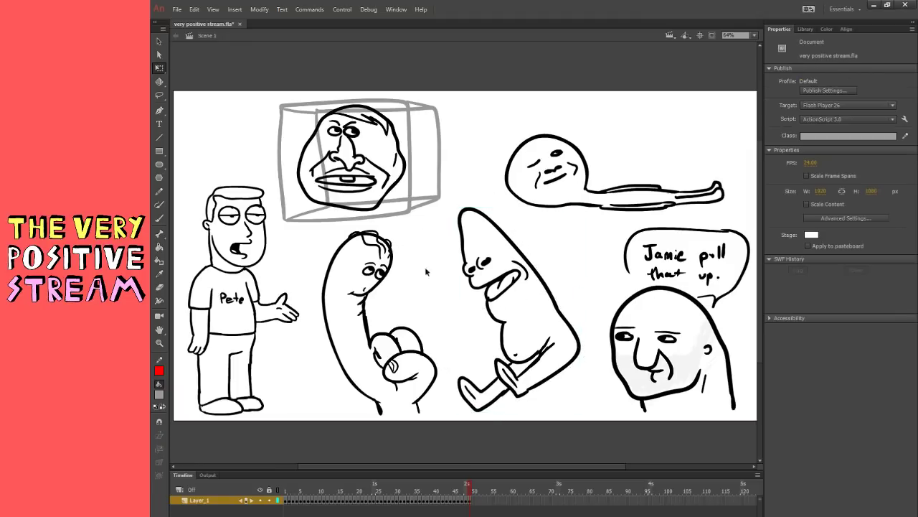
{"action": "left_click", "coordinate": [159, 218]}
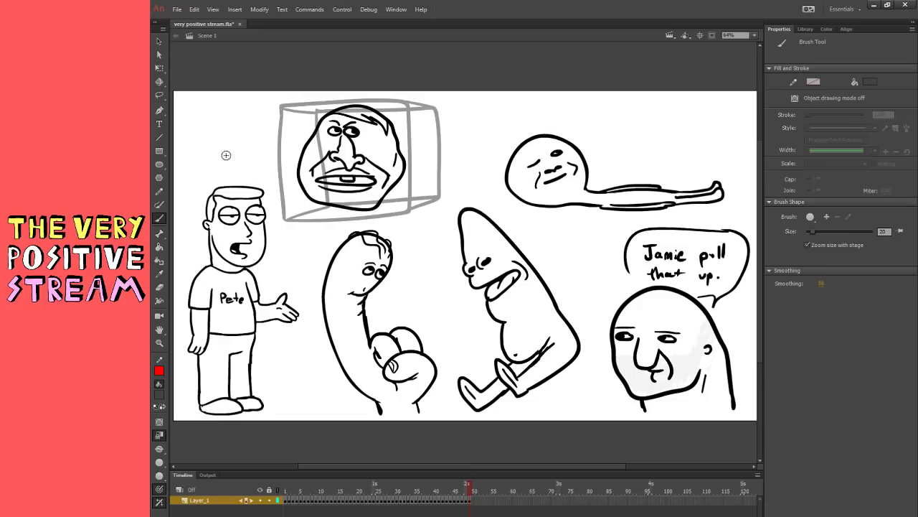
{"action": "mouse_move", "coordinate": [215, 114]}
{"action": "left_mouse_down"}
{"action": "mouse_move", "coordinate": [198, 143]}
{"action": "mouse_move", "coordinate": [218, 115]}
{"action": "left_mouse_up"}
{"action": "key", "text": "ctrl+z"}
{"action": "left_click_drag", "start_coordinate": [711, 106], "coordinate": [714, 107]}
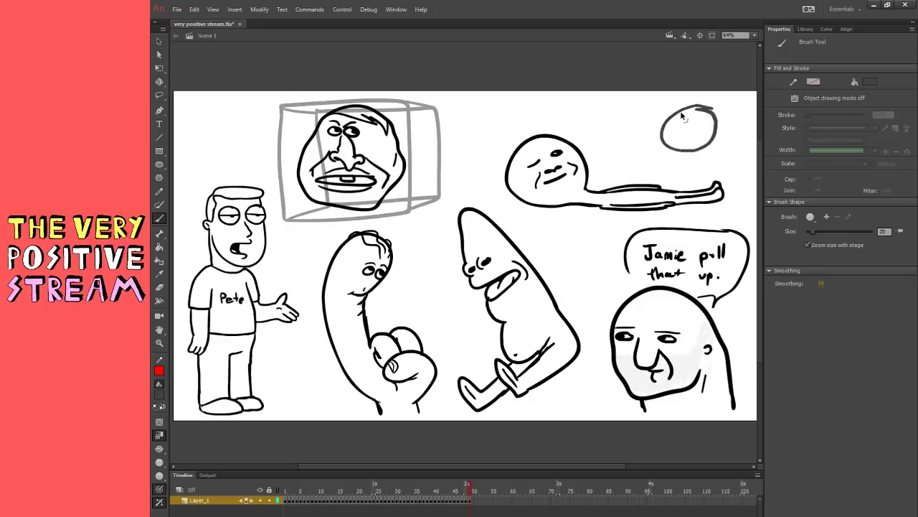
{"action": "key", "text": "ctrl+z"}
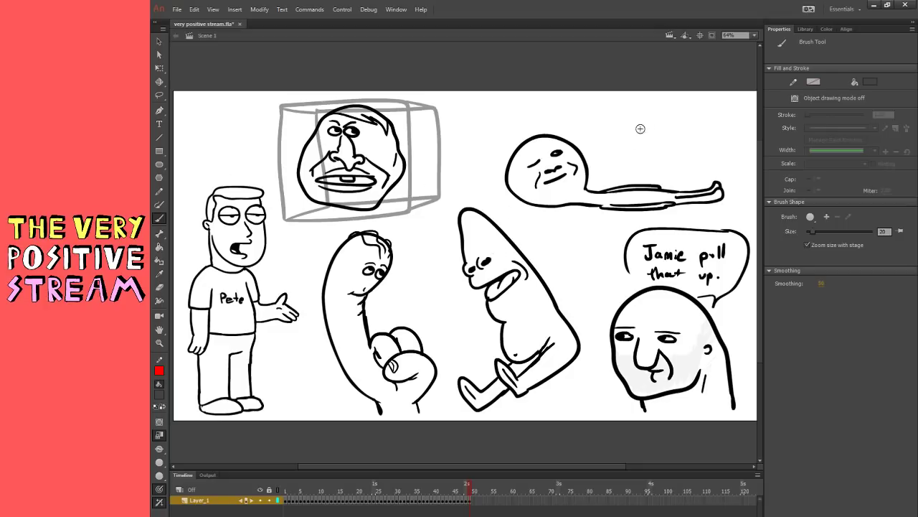
{"action": "left_click_drag", "start_coordinate": [746, 130], "coordinate": [680, 111]}
{"action": "key", "text": "ctrl+z"}
{"action": "mouse_move", "coordinate": [746, 129]}
{"action": "left_mouse_down"}
{"action": "mouse_move", "coordinate": [742, 119]}
{"action": "mouse_move", "coordinate": [618, 118]}
{"action": "left_mouse_up"}
{"action": "key", "text": "ctrl+z"}
- Paint a small black tree trunk with a face, a drooping leaf and grass tufts above the lying figure's legs
{"action": "left_click", "coordinate": [191, 421]}
{"action": "mouse_move", "coordinate": [637, 152]}
{"action": "left_mouse_down"}
{"action": "mouse_move", "coordinate": [691, 150]}
{"action": "mouse_move", "coordinate": [670, 152]}
{"action": "mouse_move", "coordinate": [678, 150]}
{"action": "mouse_move", "coordinate": [662, 120]}
{"action": "left_mouse_up"}
{"action": "mouse_move", "coordinate": [647, 150]}
{"action": "left_mouse_down"}
{"action": "mouse_move", "coordinate": [646, 118]}
{"action": "mouse_move", "coordinate": [653, 135]}
{"action": "mouse_move", "coordinate": [666, 128]}
{"action": "mouse_move", "coordinate": [649, 103]}
{"action": "mouse_move", "coordinate": [645, 114]}
{"action": "mouse_move", "coordinate": [632, 98]}
{"action": "mouse_move", "coordinate": [622, 110]}
{"action": "left_mouse_up"}
{"action": "key", "text": "ctrl+z"}
{"action": "key", "text": "ctrl+z"}
{"action": "left_click_drag", "start_coordinate": [621, 110], "coordinate": [627, 105]}
{"action": "left_click_drag", "start_coordinate": [644, 152], "coordinate": [626, 149]}
{"action": "left_click_drag", "start_coordinate": [673, 150], "coordinate": [689, 150]}
{"action": "mouse_move", "coordinate": [674, 145]}
{"action": "left_mouse_down"}
{"action": "mouse_move", "coordinate": [683, 143]}
{"action": "mouse_move", "coordinate": [682, 154]}
{"action": "mouse_move", "coordinate": [655, 143]}
{"action": "mouse_move", "coordinate": [654, 152]}
{"action": "mouse_move", "coordinate": [692, 136]}
{"action": "left_mouse_up"}
{"action": "left_click", "coordinate": [636, 142]}
{"action": "left_click", "coordinate": [642, 144]}
{"action": "left_click_drag", "start_coordinate": [635, 150], "coordinate": [637, 139]}
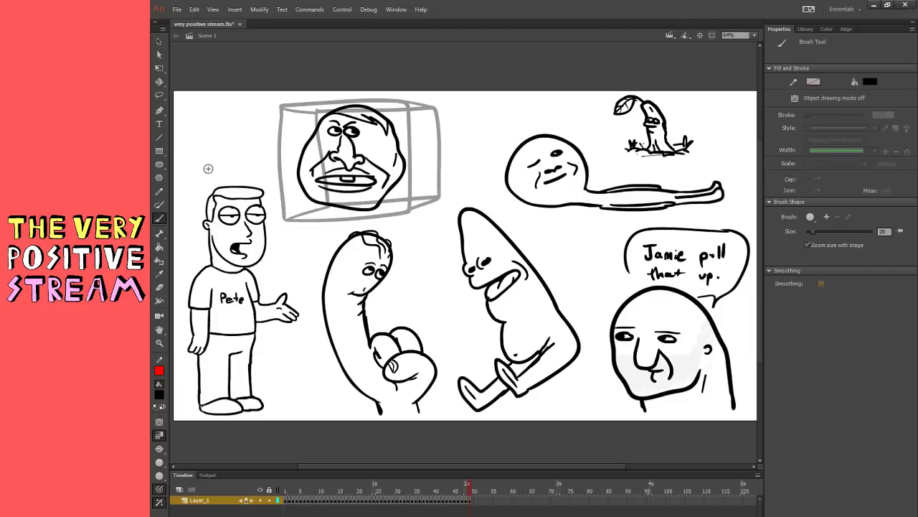
{"action": "mouse_move", "coordinate": [208, 174]}
{"action": "left_mouse_down"}
{"action": "mouse_move", "coordinate": [205, 116]}
{"action": "mouse_move", "coordinate": [244, 113]}
{"action": "mouse_move", "coordinate": [230, 133]}
{"action": "mouse_move", "coordinate": [241, 135]}
{"action": "mouse_move", "coordinate": [213, 139]}
{"action": "mouse_move", "coordinate": [240, 137]}
{"action": "mouse_move", "coordinate": [214, 160]}
{"action": "mouse_move", "coordinate": [256, 145]}
{"action": "mouse_move", "coordinate": [241, 109]}
{"action": "mouse_move", "coordinate": [217, 109]}
{"action": "mouse_move", "coordinate": [194, 142]}
{"action": "mouse_move", "coordinate": [204, 172]}
{"action": "mouse_move", "coordinate": [240, 170]}
{"action": "left_mouse_up"}
{"action": "key", "text": "ctrl+z"}
{"action": "key", "text": "ctrl+z"}
{"action": "key", "text": "ctrl+z"}
- Paint a square-jawed head with a face, ears and short wavy hair in the space above "Pete"
{"action": "left_click", "coordinate": [213, 136]}
{"action": "left_click_drag", "start_coordinate": [195, 144], "coordinate": [193, 153]}
{"action": "mouse_move", "coordinate": [251, 155]}
{"action": "left_mouse_down"}
{"action": "mouse_move", "coordinate": [260, 149]}
{"action": "mouse_move", "coordinate": [243, 125]}
{"action": "mouse_move", "coordinate": [215, 121]}
{"action": "mouse_move", "coordinate": [198, 131]}
{"action": "mouse_move", "coordinate": [231, 116]}
{"action": "left_mouse_up"}
{"action": "left_click_drag", "start_coordinate": [232, 120], "coordinate": [241, 115]}
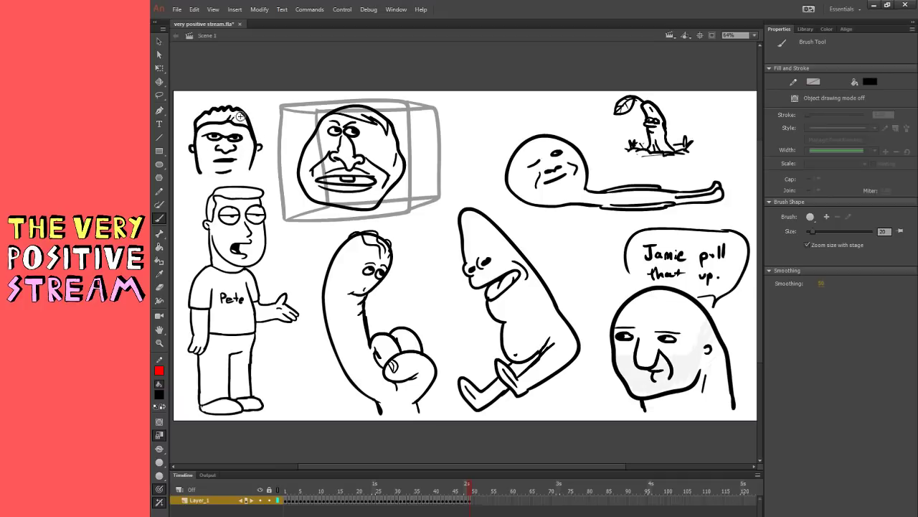
{"action": "left_click_drag", "start_coordinate": [198, 171], "coordinate": [249, 169]}
- Insert a blank keyframe at frame 50 of Layer_1
{"action": "left_click", "coordinate": [164, 42]}
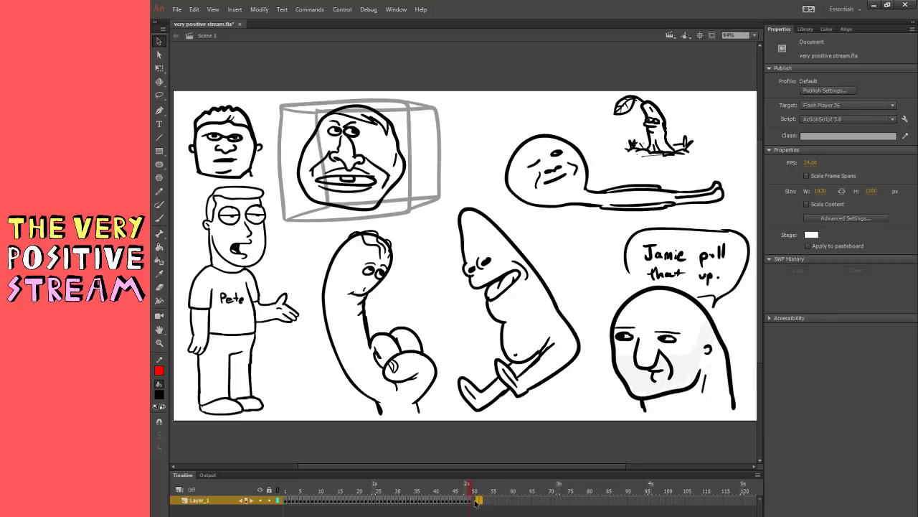
{"action": "left_click", "coordinate": [474, 500]}
{"action": "key", "text": "F7"}
{"action": "left_click", "coordinate": [476, 373]}
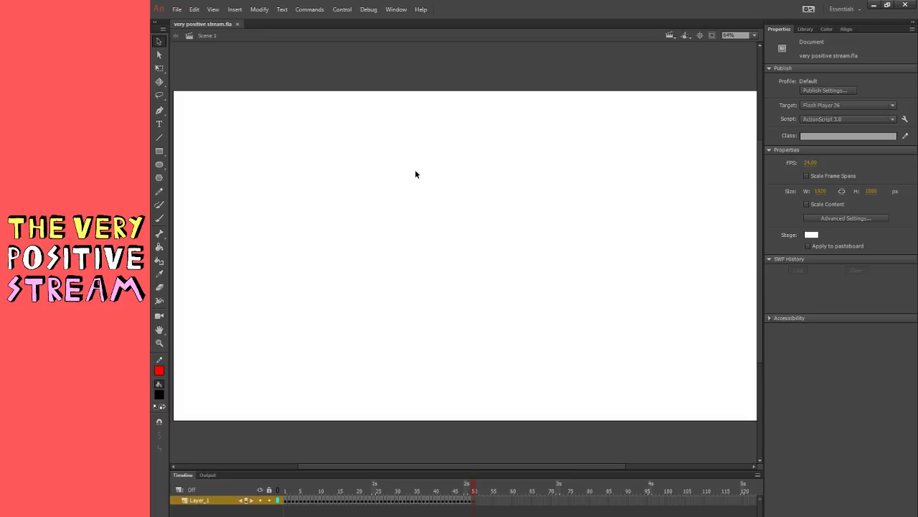
- Add the text "BLUE JASON'S RED MEDALLION" to the empty frame
{"action": "left_click", "coordinate": [160, 219]}
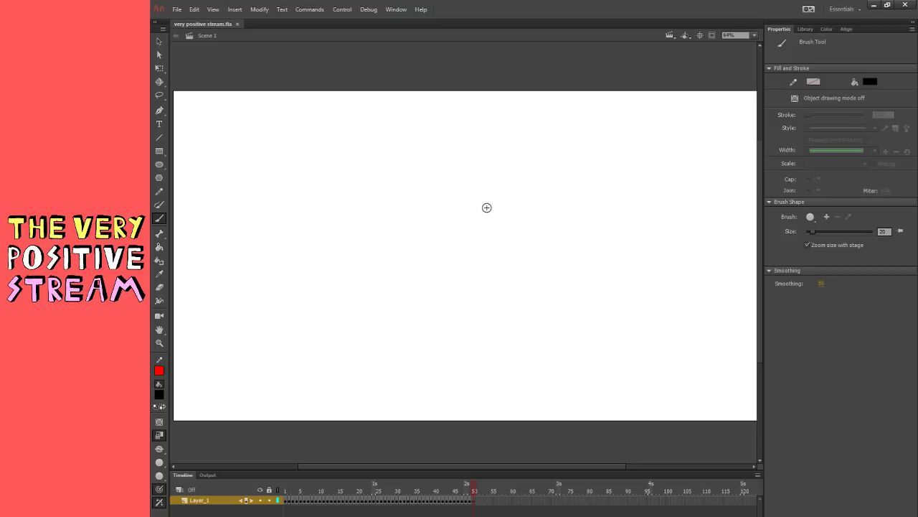
{"action": "left_click", "coordinate": [159, 123]}
{"action": "left_click", "coordinate": [225, 147]}
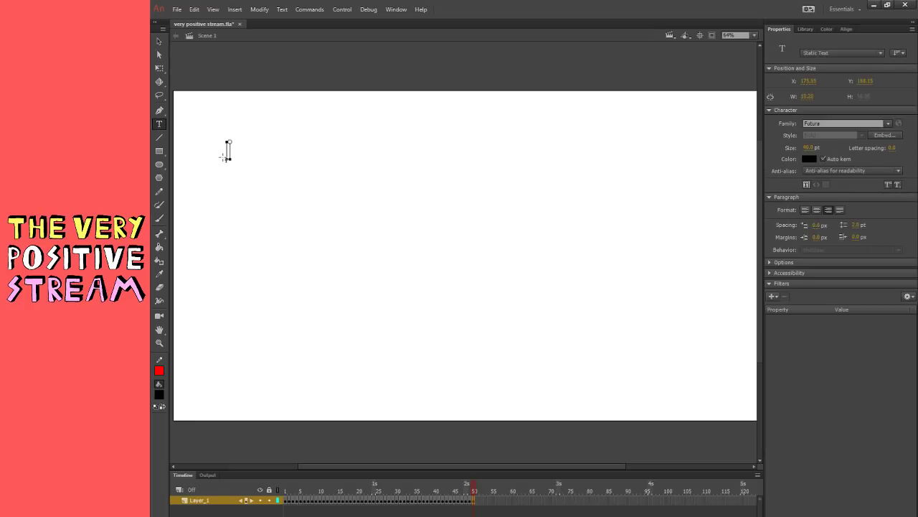
{"action": "type", "text": "BLUE JASON"}
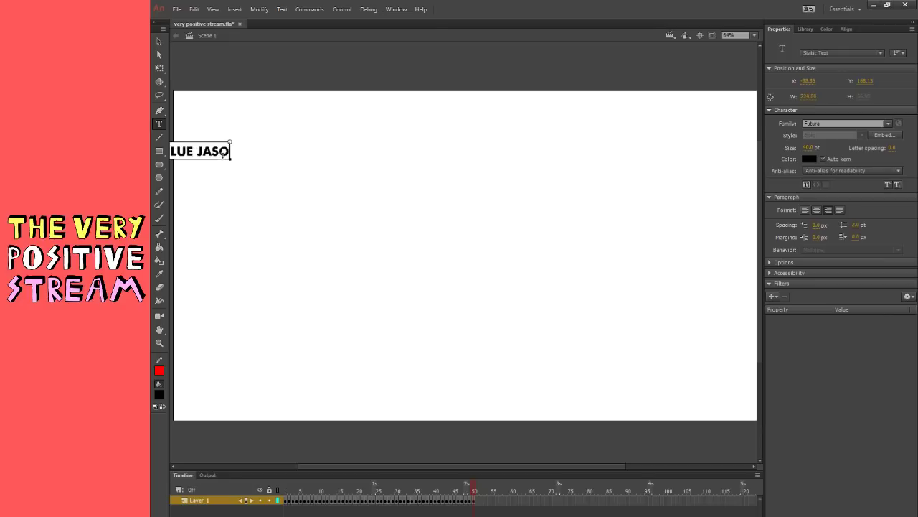
{"action": "type", "text": "'S RED"}
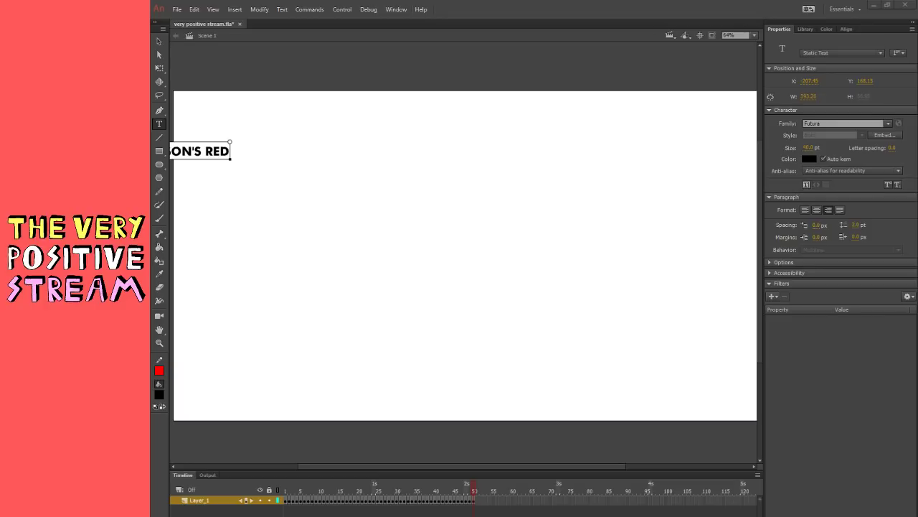
{"action": "type", "text": "M"}
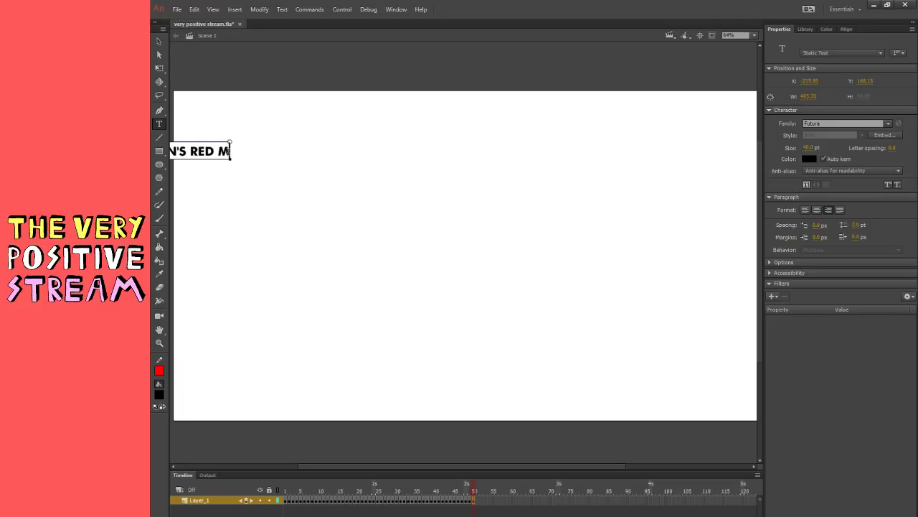
{"action": "type", "text": "EDALLION"}
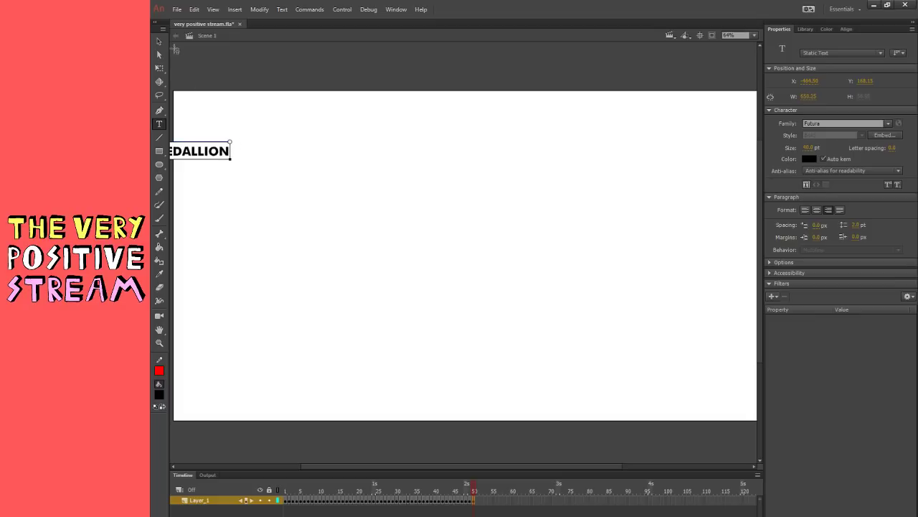
- Centre the title text on the stage and enlarge it to span almost the full stage width
{"action": "left_click", "coordinate": [160, 68]}
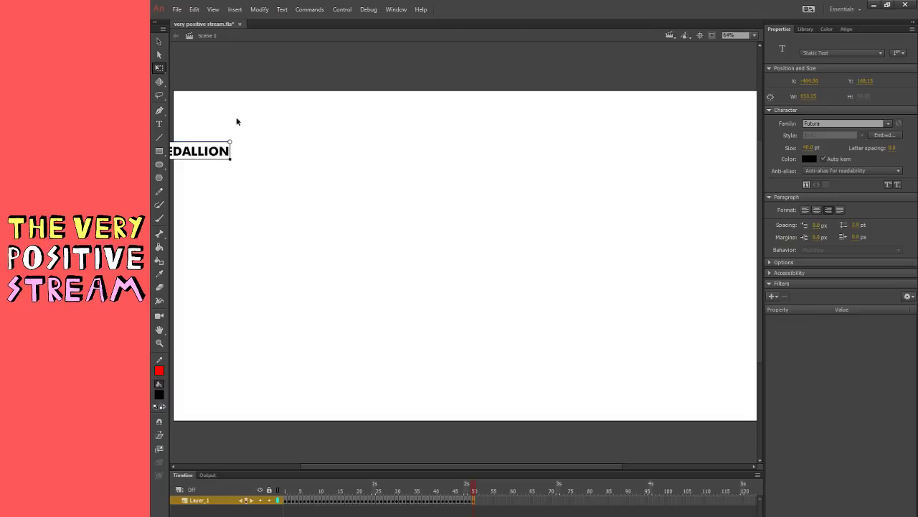
{"action": "left_click", "coordinate": [846, 28]}
{"action": "left_click", "coordinate": [791, 52]}
{"action": "left_click", "coordinate": [791, 74]}
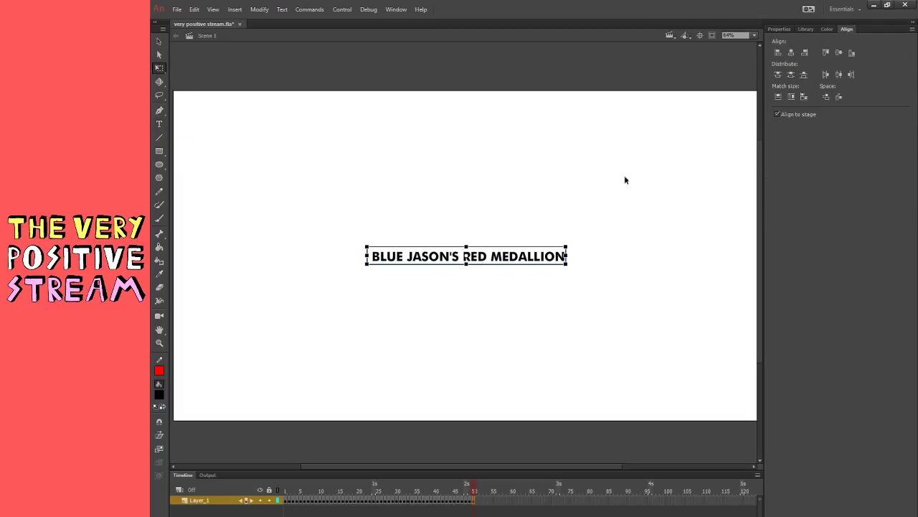
{"action": "left_click_drag", "start_coordinate": [566, 245], "coordinate": [728, 156]}
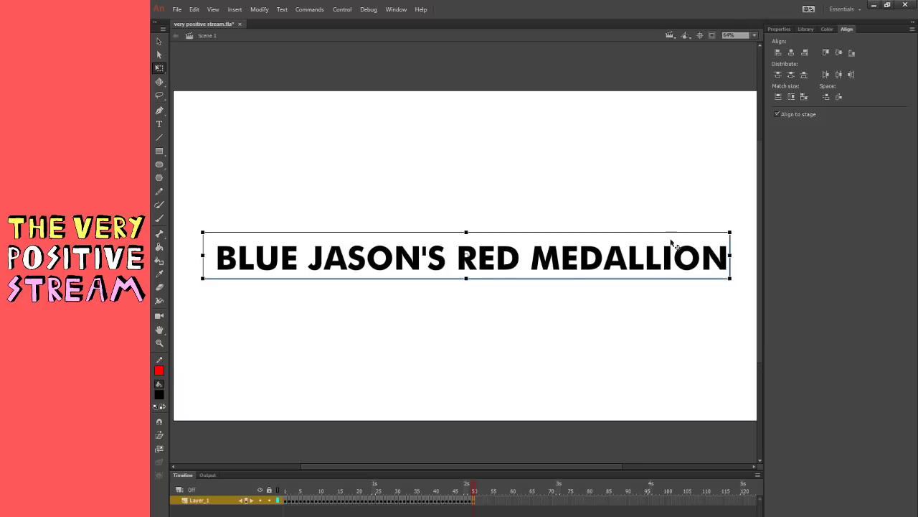
- Set the title's paragraph alignment to centred and move the title up to the stage's upper edge
{"action": "left_click", "coordinate": [780, 30]}
{"action": "left_click", "coordinate": [816, 210]}
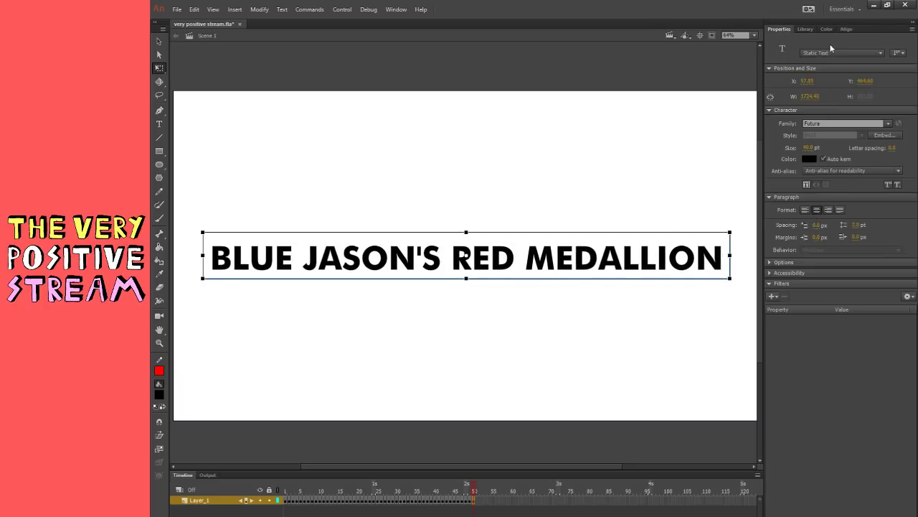
{"action": "left_click", "coordinate": [846, 30]}
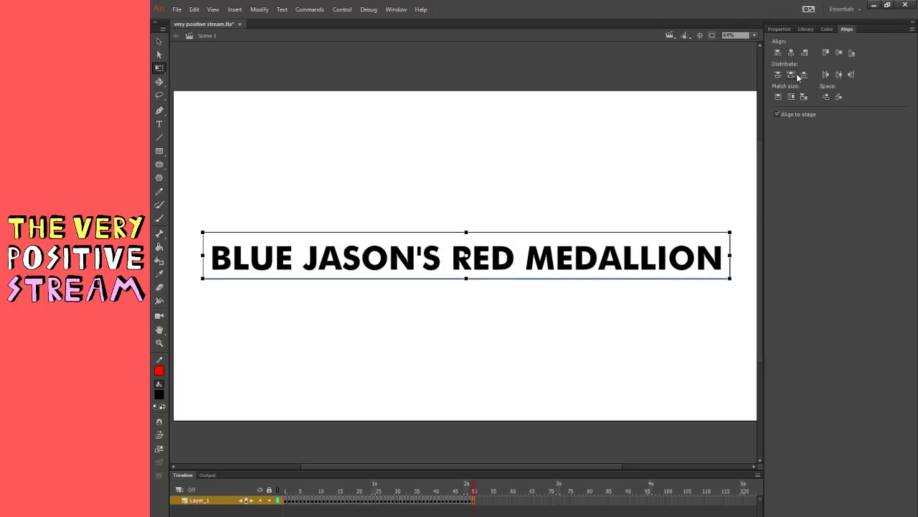
{"action": "left_click_drag", "start_coordinate": [686, 245], "coordinate": [688, 114]}
{"action": "left_click", "coordinate": [634, 235]}
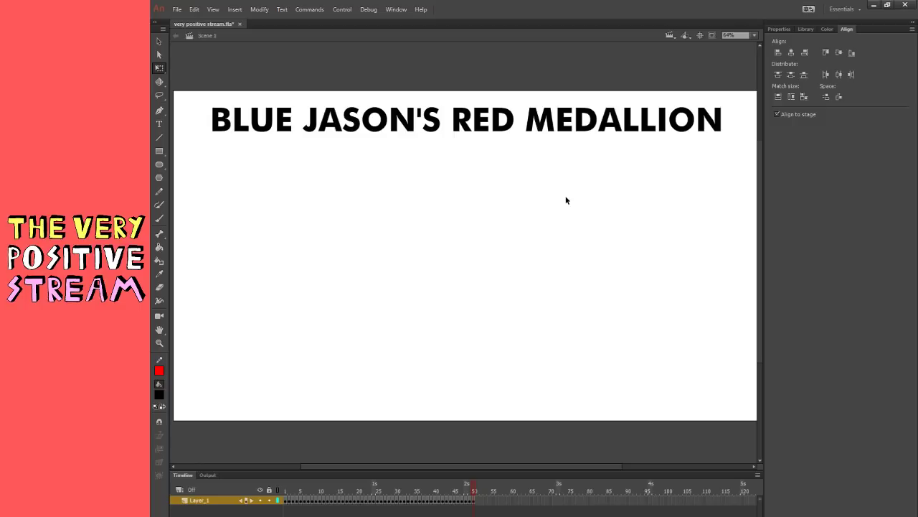
- Draw the large rounded outline of a character's head and bulbous nose below the title with the Brush tool
{"action": "scroll", "coordinate": [566, 200], "scroll_direction": "down", "scroll_amount": 3}
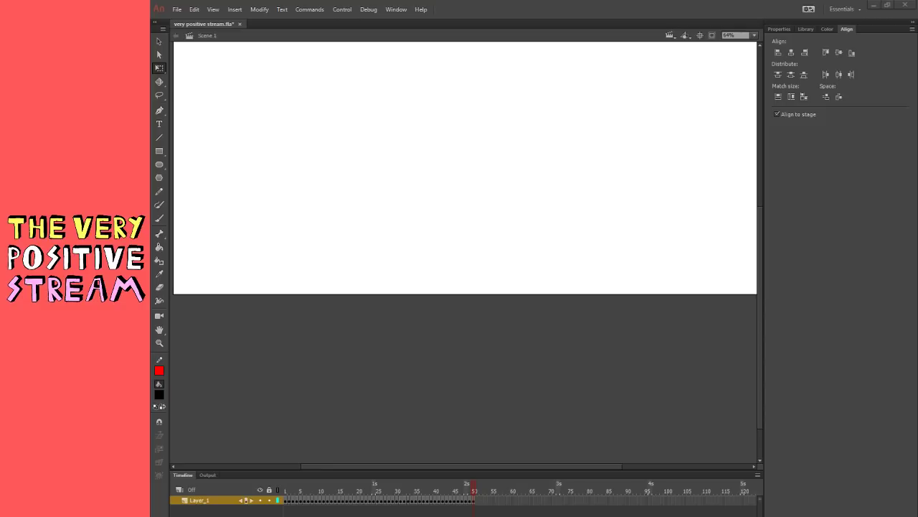
{"action": "scroll", "coordinate": [601, 159], "scroll_direction": "up", "scroll_amount": 3}
{"action": "left_click", "coordinate": [160, 219]}
{"action": "left_click_drag", "start_coordinate": [434, 237], "coordinate": [453, 297]}
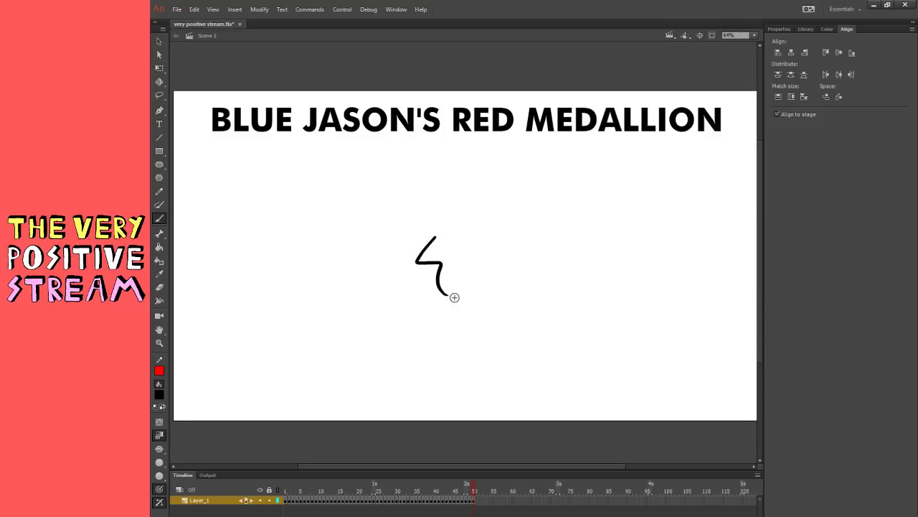
{"action": "key", "text": "ctrl+z"}
{"action": "left_click_drag", "start_coordinate": [423, 269], "coordinate": [428, 279]}
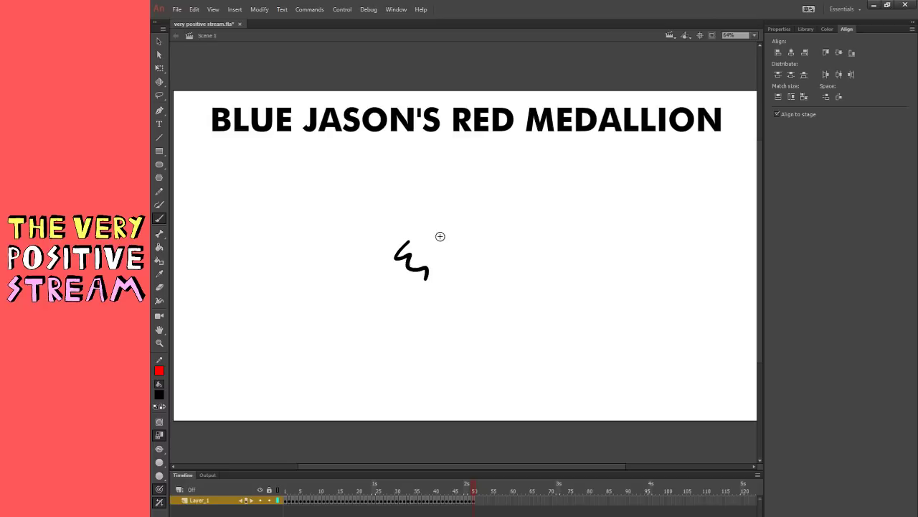
{"action": "key", "text": "ctrl+z"}
{"action": "mouse_move", "coordinate": [359, 324]}
{"action": "left_mouse_down"}
{"action": "mouse_move", "coordinate": [364, 259]}
{"action": "mouse_move", "coordinate": [405, 238]}
{"action": "mouse_move", "coordinate": [453, 261]}
{"action": "mouse_move", "coordinate": [391, 284]}
{"action": "left_mouse_up"}
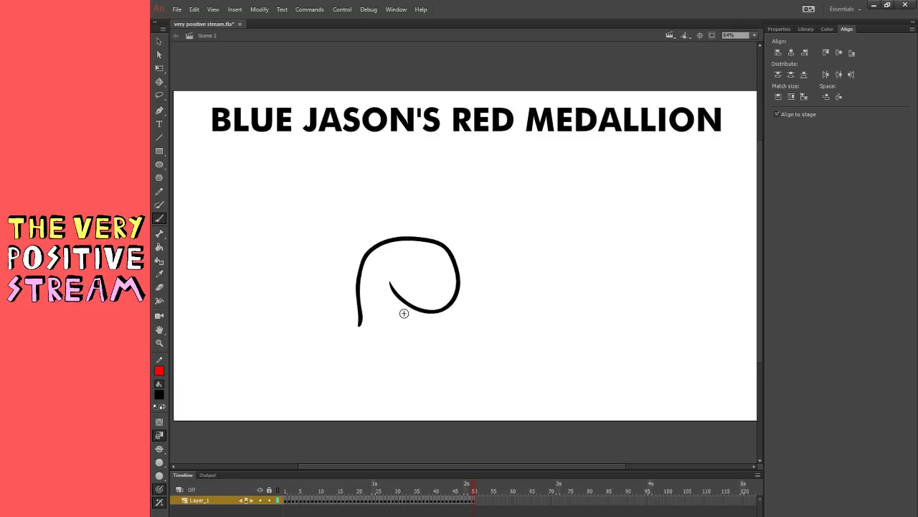
{"action": "key", "text": "ctrl+z"}
- Draw an eye with a dark pupil and an open, toothed mouth inside the character's head
{"action": "mouse_move", "coordinate": [393, 291]}
{"action": "left_mouse_down"}
{"action": "mouse_move", "coordinate": [368, 316]}
{"action": "mouse_move", "coordinate": [392, 326]}
{"action": "left_mouse_up"}
{"action": "mouse_move", "coordinate": [386, 260]}
{"action": "left_mouse_down"}
{"action": "mouse_move", "coordinate": [399, 265]}
{"action": "mouse_move", "coordinate": [361, 317]}
{"action": "left_mouse_up"}
{"action": "key", "text": "ctrl+z"}
{"action": "key", "text": "ctrl+z"}
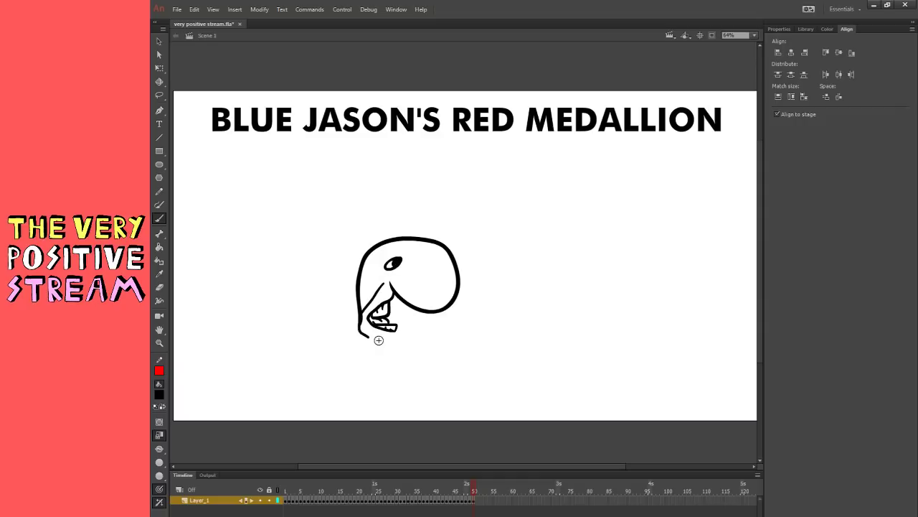
- Erase the lower end of the back-of-head line and redraw the cheek folds, jaw and chin around the mouth
{"action": "key", "text": "ctrl+z"}
{"action": "key", "text": "e"}
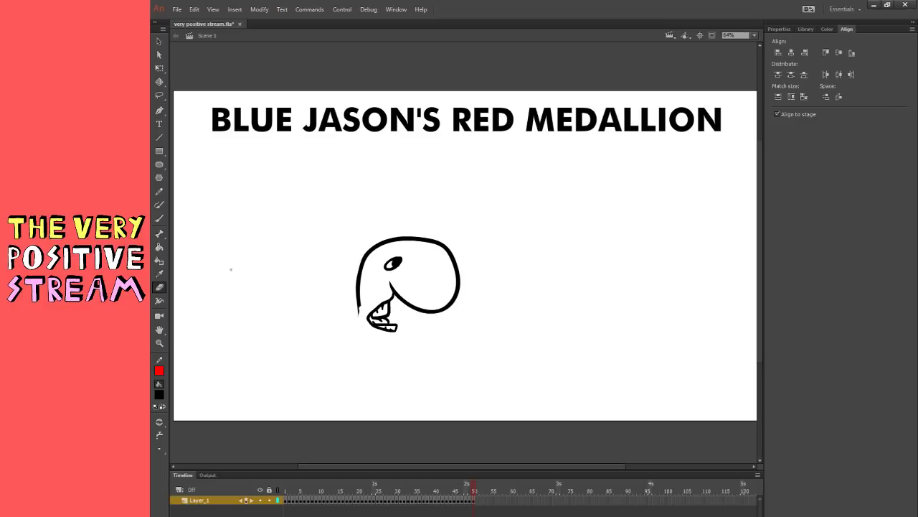
{"action": "key", "text": "b"}
{"action": "mouse_move", "coordinate": [382, 284]}
{"action": "left_mouse_down"}
{"action": "mouse_move", "coordinate": [358, 327]}
{"action": "mouse_move", "coordinate": [375, 328]}
{"action": "mouse_move", "coordinate": [378, 284]}
{"action": "mouse_move", "coordinate": [359, 319]}
{"action": "mouse_move", "coordinate": [367, 329]}
{"action": "mouse_move", "coordinate": [360, 303]}
{"action": "mouse_move", "coordinate": [365, 337]}
{"action": "mouse_move", "coordinate": [362, 327]}
{"action": "mouse_move", "coordinate": [403, 335]}
{"action": "mouse_move", "coordinate": [363, 338]}
{"action": "left_mouse_up"}
{"action": "key", "text": "ctrl+z"}
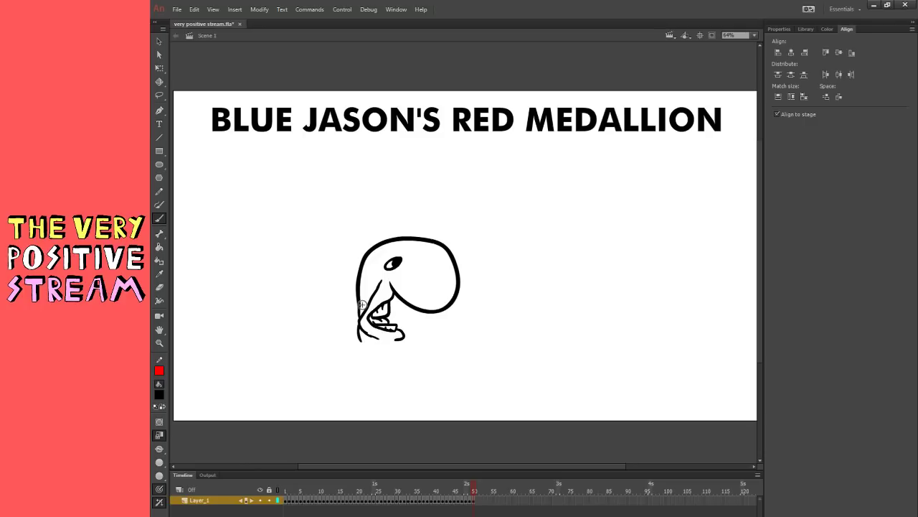
- Add cheek wrinkles, a nostril, a second eye and stubble dots on the nose to the character's face
{"action": "left_click_drag", "start_coordinate": [373, 280], "coordinate": [360, 311]}
{"action": "left_click_drag", "start_coordinate": [396, 279], "coordinate": [399, 293]}
{"action": "left_click_drag", "start_coordinate": [415, 255], "coordinate": [445, 261]}
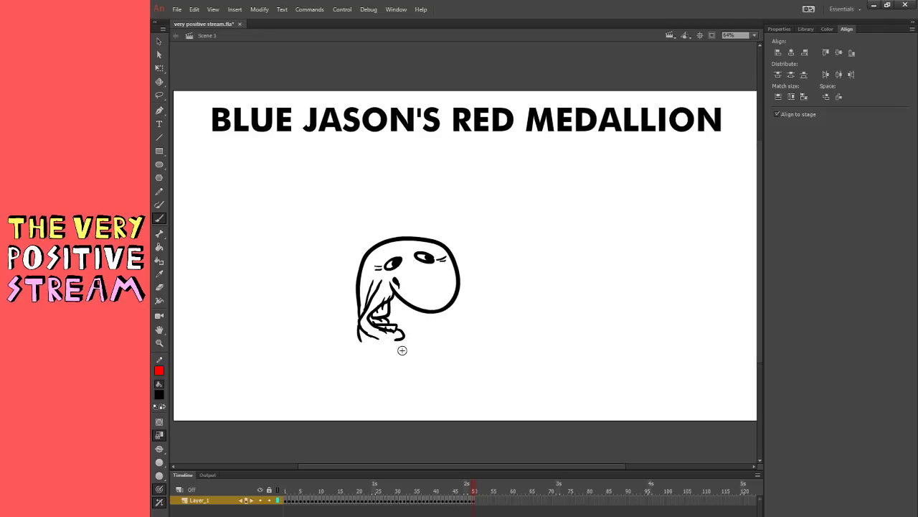
{"action": "left_click_drag", "start_coordinate": [389, 289], "coordinate": [430, 301]}
- Select the whole head drawing and move it up and to the left on the stage
{"action": "left_click", "coordinate": [159, 41]}
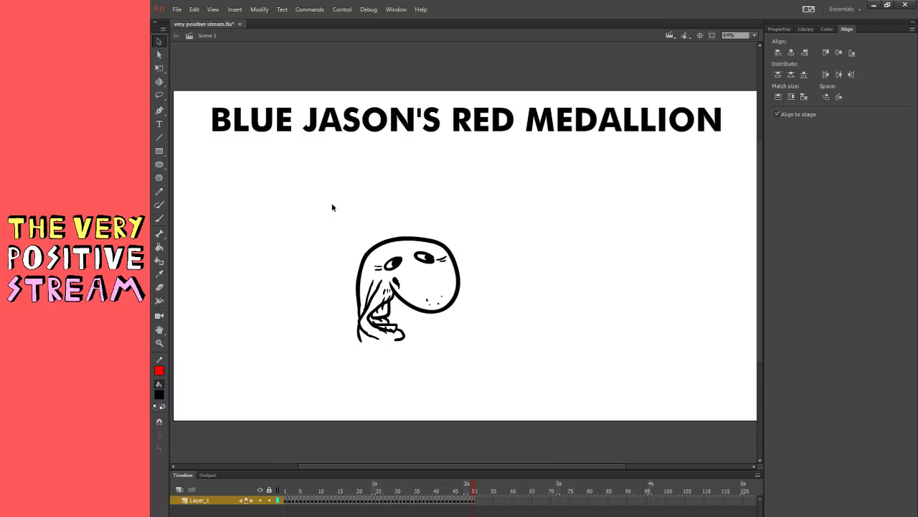
{"action": "left_click_drag", "start_coordinate": [331, 202], "coordinate": [432, 353]}
{"action": "left_click", "coordinate": [457, 319]}
{"action": "left_click_drag", "start_coordinate": [335, 365], "coordinate": [468, 227]}
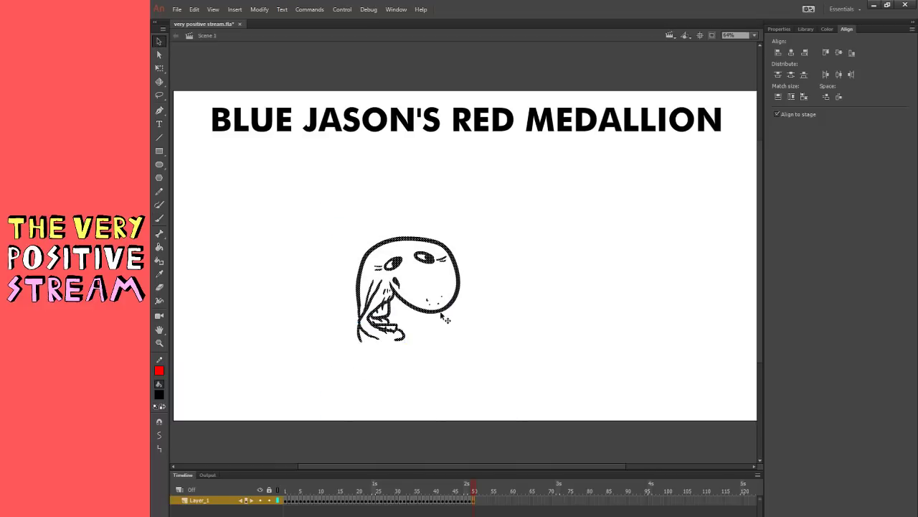
{"action": "left_click_drag", "start_coordinate": [444, 311], "coordinate": [382, 286]}
{"action": "left_click", "coordinate": [250, 291]}
- Draw the character's wrinkled neck with a shirt collar and tie below the head
{"action": "key", "text": "b"}
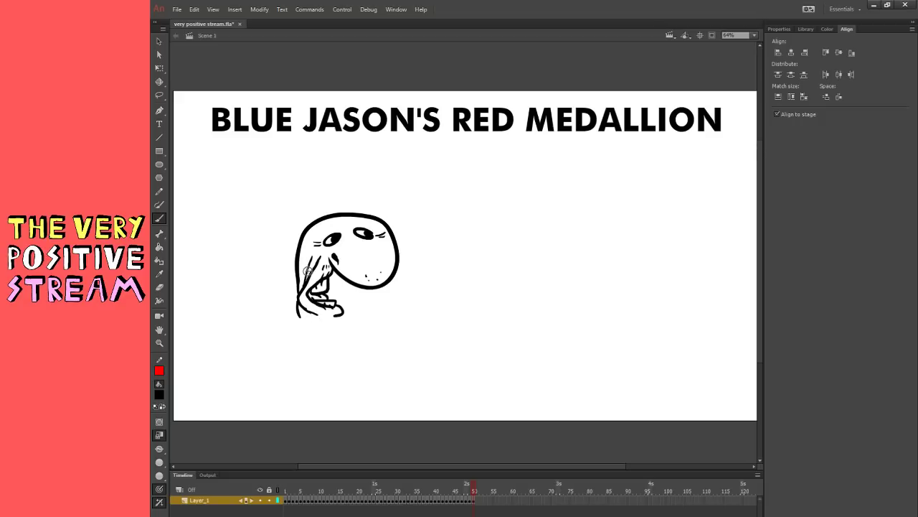
{"action": "left_click_drag", "start_coordinate": [299, 286], "coordinate": [303, 256]}
{"action": "mouse_move", "coordinate": [298, 315]}
{"action": "left_mouse_down"}
{"action": "mouse_move", "coordinate": [304, 333]}
{"action": "mouse_move", "coordinate": [338, 336]}
{"action": "mouse_move", "coordinate": [322, 329]}
{"action": "mouse_move", "coordinate": [329, 339]}
{"action": "left_mouse_up"}
{"action": "key", "text": "ctrl+z"}
{"action": "key", "text": "ctrl+z"}
{"action": "mouse_move", "coordinate": [297, 336]}
{"action": "left_mouse_down"}
{"action": "mouse_move", "coordinate": [335, 376]}
{"action": "mouse_move", "coordinate": [341, 341]}
{"action": "mouse_move", "coordinate": [320, 339]}
{"action": "mouse_move", "coordinate": [315, 351]}
{"action": "mouse_move", "coordinate": [310, 337]}
{"action": "mouse_move", "coordinate": [311, 348]}
{"action": "mouse_move", "coordinate": [331, 345]}
{"action": "mouse_move", "coordinate": [320, 348]}
{"action": "mouse_move", "coordinate": [336, 371]}
{"action": "left_mouse_up"}
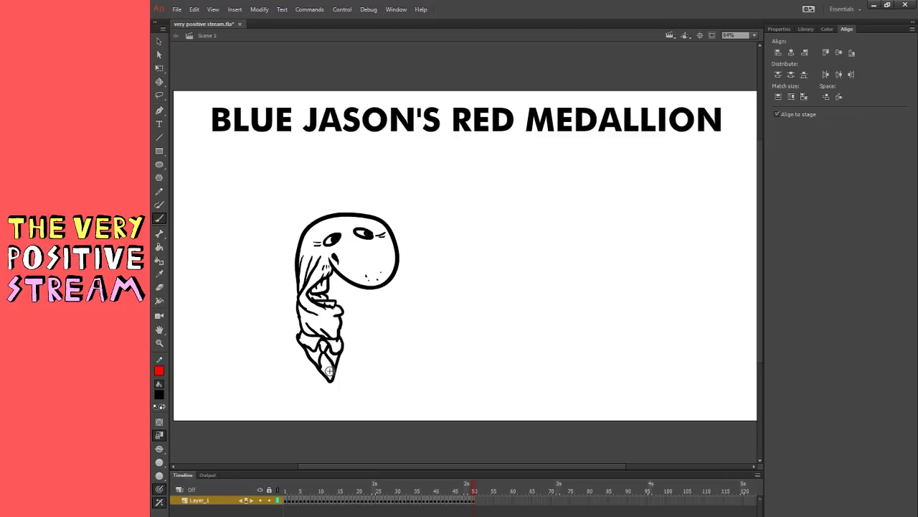
- Draw the jacket's collar and pointed lapels on both sides of the tie
{"action": "mouse_move", "coordinate": [288, 353]}
{"action": "left_mouse_down"}
{"action": "mouse_move", "coordinate": [342, 382]}
{"action": "mouse_move", "coordinate": [358, 348]}
{"action": "left_mouse_up"}
{"action": "key", "text": "ctrl+z"}
{"action": "mouse_move", "coordinate": [338, 380]}
{"action": "left_mouse_down"}
{"action": "mouse_move", "coordinate": [352, 366]}
{"action": "mouse_move", "coordinate": [340, 337]}
{"action": "mouse_move", "coordinate": [354, 341]}
{"action": "mouse_move", "coordinate": [343, 333]}
{"action": "left_mouse_up"}
{"action": "key", "text": "ctrl+z"}
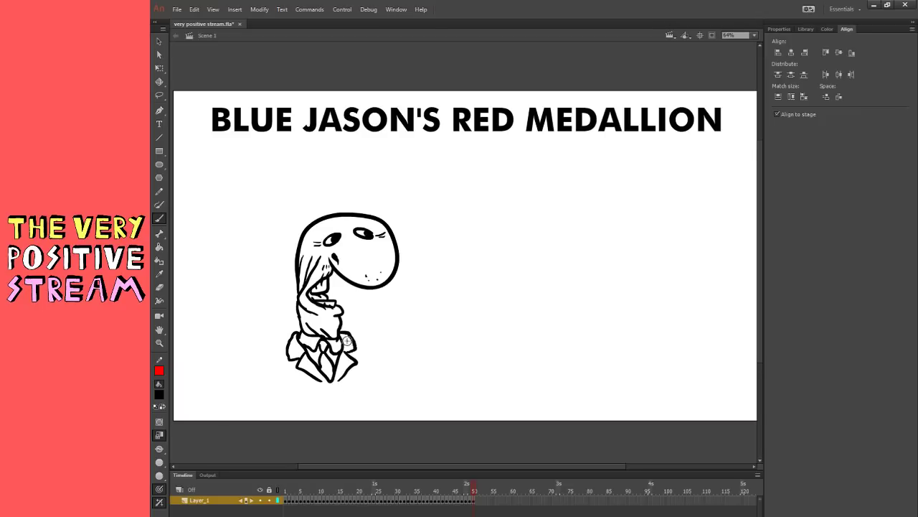
{"action": "key", "text": "ctrl+z"}
- Move the figure up and draw the hanging sleeved arm with a cuff and fingered hand on its left side
{"action": "key", "text": "v"}
{"action": "mouse_move", "coordinate": [263, 422]}
{"action": "left_mouse_down"}
{"action": "mouse_move", "coordinate": [372, 313]}
{"action": "mouse_move", "coordinate": [442, 208]}
{"action": "left_mouse_up"}
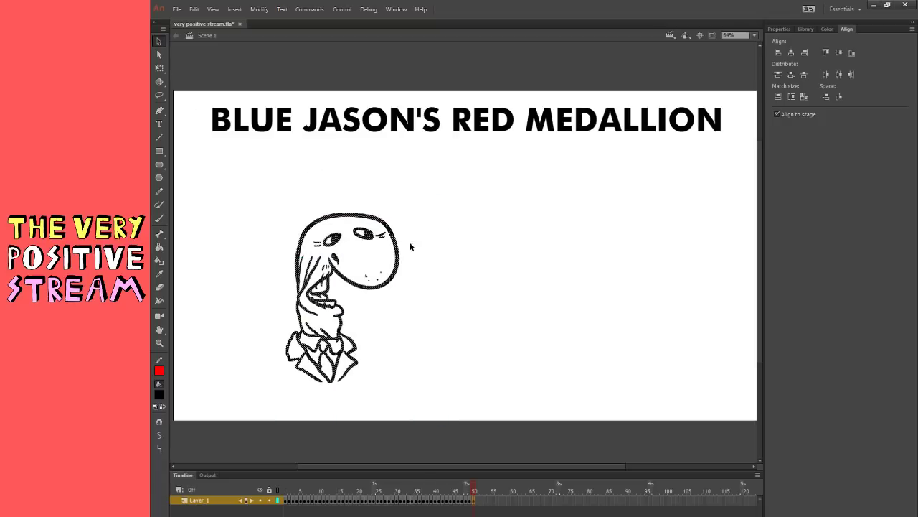
{"action": "left_click_drag", "start_coordinate": [398, 247], "coordinate": [404, 216]}
{"action": "key", "text": "b"}
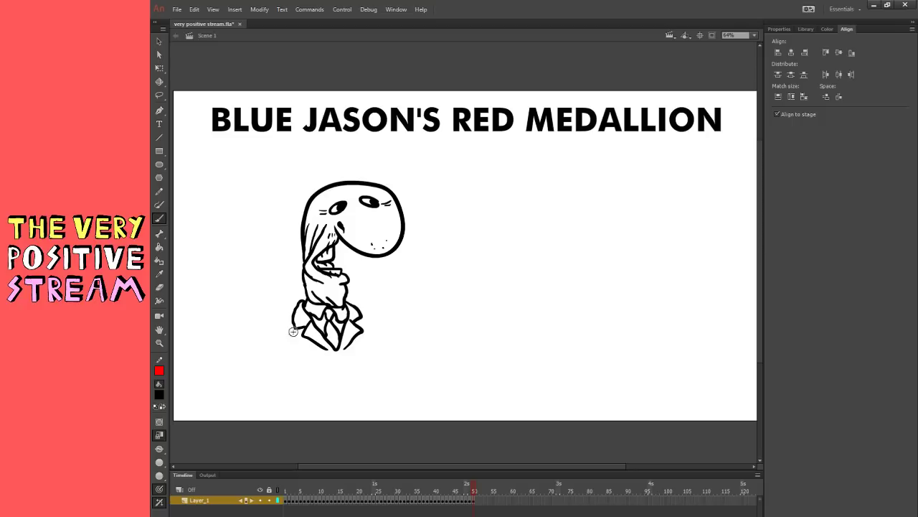
{"action": "left_click_drag", "start_coordinate": [292, 316], "coordinate": [284, 385]}
{"action": "mouse_move", "coordinate": [302, 345]}
{"action": "left_mouse_down"}
{"action": "mouse_move", "coordinate": [294, 390]}
{"action": "mouse_move", "coordinate": [286, 385]}
{"action": "mouse_move", "coordinate": [302, 389]}
{"action": "left_mouse_up"}
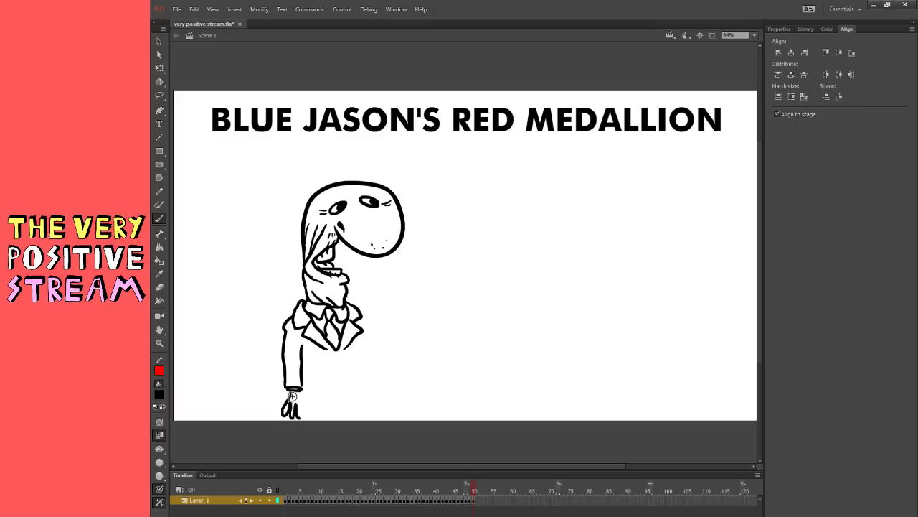
{"action": "key", "text": "ctrl+z"}
{"action": "key", "text": "ctrl+z"}
{"action": "left_click_drag", "start_coordinate": [307, 396], "coordinate": [287, 393]}
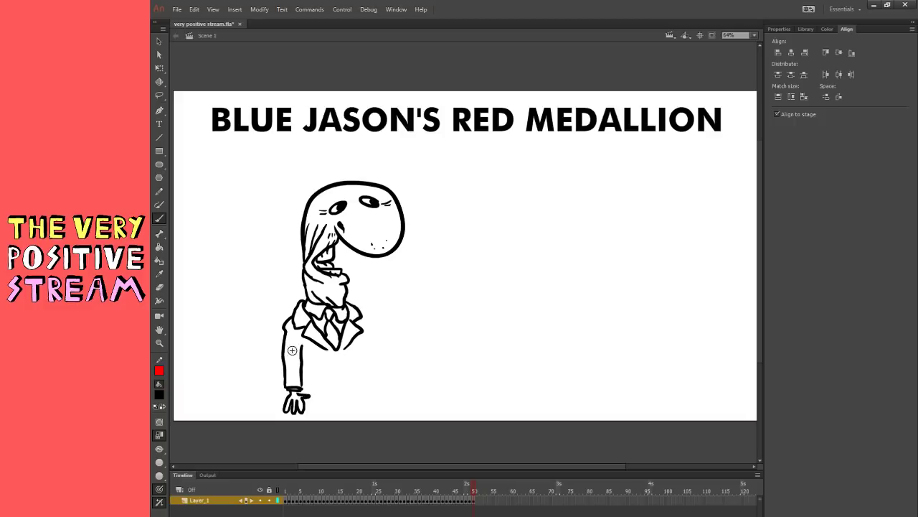
- Draw the jacket's front and lower edges with two buttons
{"action": "left_click_drag", "start_coordinate": [361, 337], "coordinate": [364, 379]}
{"action": "mouse_move", "coordinate": [336, 350]}
{"action": "left_mouse_down"}
{"action": "mouse_move", "coordinate": [339, 380]}
{"action": "mouse_move", "coordinate": [302, 378]}
{"action": "mouse_move", "coordinate": [358, 389]}
{"action": "mouse_move", "coordinate": [364, 379]}
{"action": "mouse_move", "coordinate": [332, 362]}
{"action": "mouse_move", "coordinate": [332, 374]}
{"action": "left_mouse_up"}
{"action": "key", "text": "ctrl+z"}
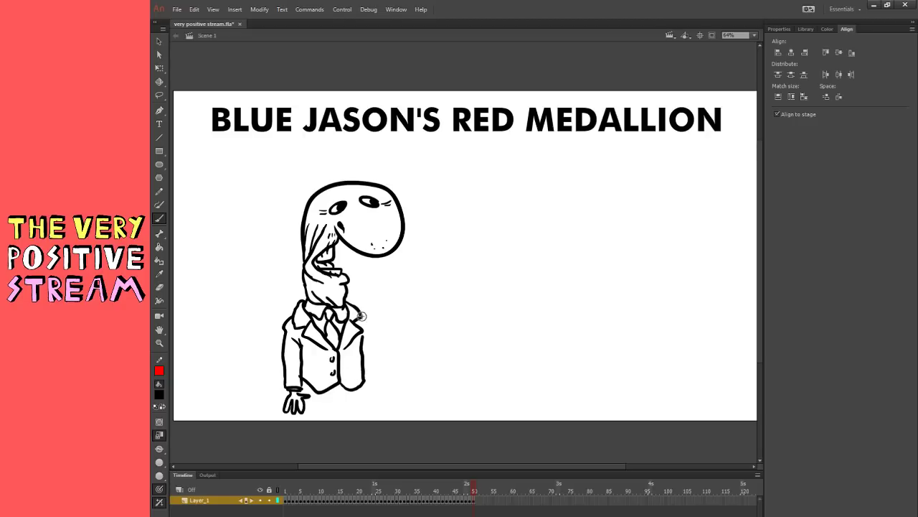
- Draw the character's bent right-side arm with a hand holding up a round, double-rimmed medallion
{"action": "mouse_move", "coordinate": [367, 323]}
{"action": "left_mouse_down"}
{"action": "mouse_move", "coordinate": [385, 350]}
{"action": "mouse_move", "coordinate": [366, 354]}
{"action": "mouse_move", "coordinate": [394, 350]}
{"action": "mouse_move", "coordinate": [376, 362]}
{"action": "mouse_move", "coordinate": [386, 367]}
{"action": "mouse_move", "coordinate": [399, 358]}
{"action": "mouse_move", "coordinate": [394, 340]}
{"action": "mouse_move", "coordinate": [409, 340]}
{"action": "mouse_move", "coordinate": [439, 310]}
{"action": "mouse_move", "coordinate": [396, 324]}
{"action": "mouse_move", "coordinate": [434, 327]}
{"action": "mouse_move", "coordinate": [428, 309]}
{"action": "left_mouse_up"}
{"action": "key", "text": "ctrl+z"}
{"action": "key", "text": "ctrl+z"}
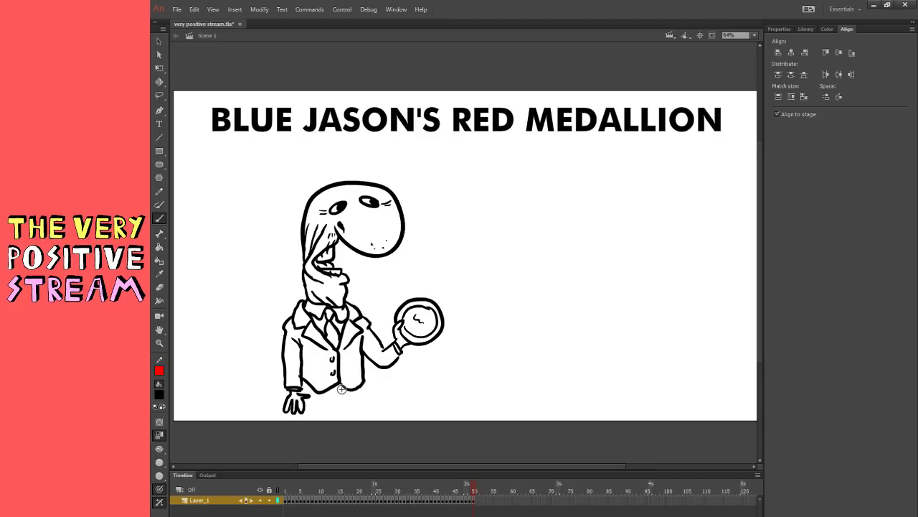
- Select the whole figure and move it up and left to just below the title
{"action": "key", "text": "v"}
{"action": "left_click_drag", "start_coordinate": [240, 424], "coordinate": [516, 159]}
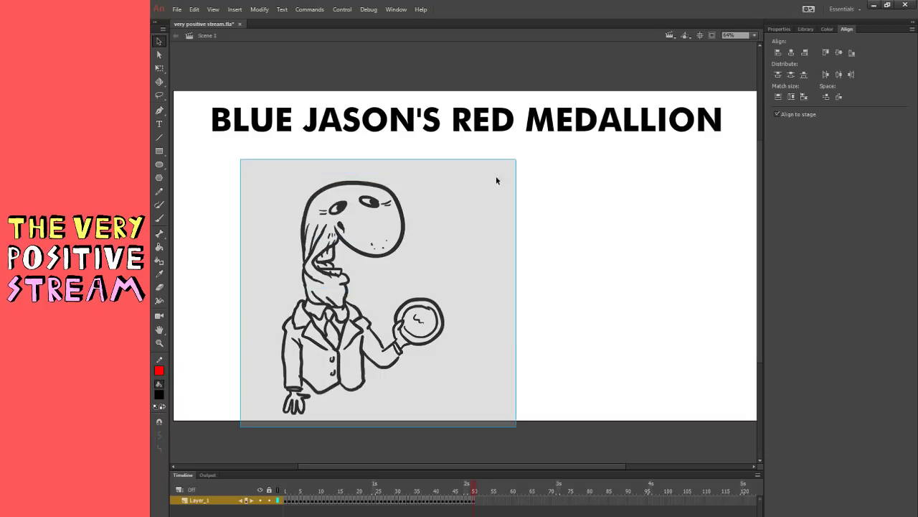
{"action": "left_click_drag", "start_coordinate": [441, 305], "coordinate": [421, 277]}
- Draw vertically striped shorts below the jacket
{"action": "left_click", "coordinate": [159, 218]}
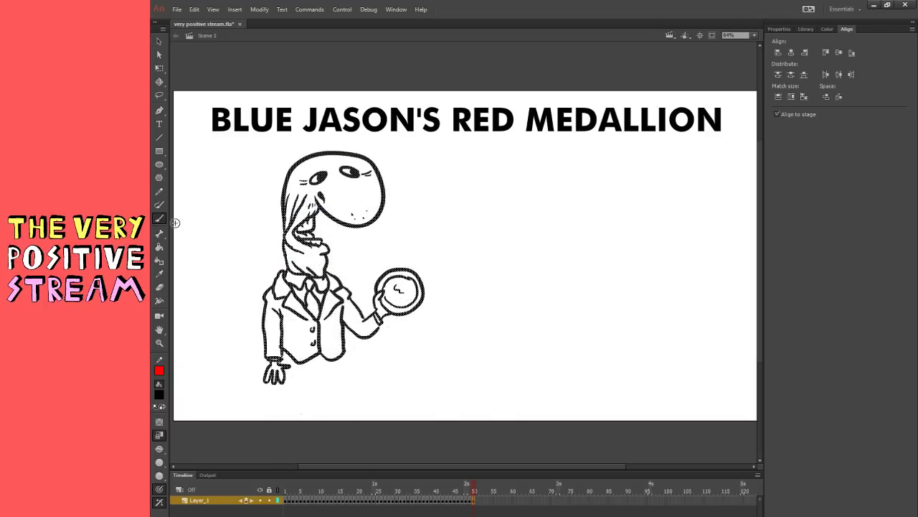
{"action": "left_click_drag", "start_coordinate": [342, 361], "coordinate": [341, 391]}
{"action": "mouse_move", "coordinate": [278, 380]}
{"action": "left_mouse_down"}
{"action": "mouse_move", "coordinate": [282, 411]}
{"action": "mouse_move", "coordinate": [277, 402]}
{"action": "mouse_move", "coordinate": [310, 388]}
{"action": "mouse_move", "coordinate": [310, 369]}
{"action": "mouse_move", "coordinate": [344, 388]}
{"action": "left_mouse_up"}
{"action": "key", "text": "ctrl+z"}
{"action": "key", "text": "ctrl+z"}
{"action": "key", "text": "ctrl+z"}
{"action": "mouse_move", "coordinate": [313, 360]}
{"action": "left_mouse_down"}
{"action": "mouse_move", "coordinate": [312, 374]}
{"action": "mouse_move", "coordinate": [290, 386]}
{"action": "mouse_move", "coordinate": [301, 385]}
{"action": "left_mouse_up"}
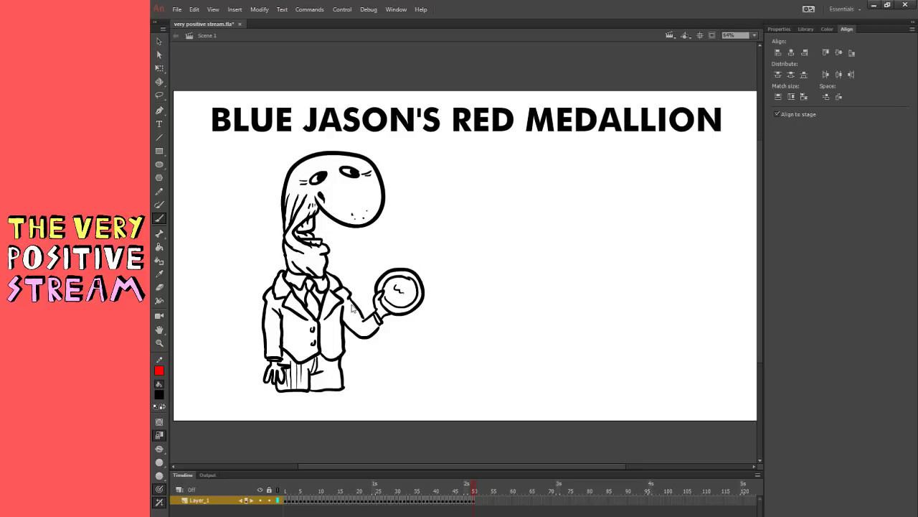
{"action": "mouse_move", "coordinate": [313, 373]}
{"action": "left_mouse_down"}
{"action": "mouse_move", "coordinate": [314, 387]}
{"action": "mouse_move", "coordinate": [333, 386]}
{"action": "left_mouse_up"}
{"action": "mouse_move", "coordinate": [285, 392]}
{"action": "left_mouse_down"}
{"action": "mouse_move", "coordinate": [305, 420]}
{"action": "mouse_move", "coordinate": [282, 416]}
{"action": "mouse_move", "coordinate": [280, 425]}
{"action": "mouse_move", "coordinate": [294, 431]}
{"action": "mouse_move", "coordinate": [302, 414]}
{"action": "mouse_move", "coordinate": [279, 416]}
{"action": "left_mouse_up"}
{"action": "key", "text": "ctrl+z"}
{"action": "key", "text": "ctrl+z"}
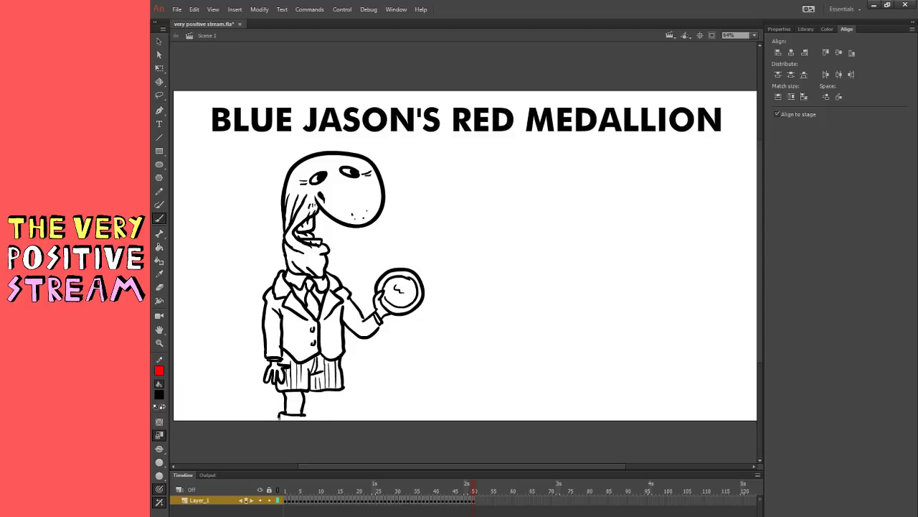
{"action": "key", "text": "ctrl+z"}
{"action": "key", "text": "ctrl+z"}
{"action": "key", "text": "ctrl+z"}
{"action": "key", "text": "ctrl+z"}
{"action": "key", "text": "ctrl+z"}
- Draw two short legs with shoes below the striped shorts
{"action": "left_click_drag", "start_coordinate": [284, 392], "coordinate": [302, 427]}
{"action": "key", "text": "ctrl+z"}
{"action": "mouse_move", "coordinate": [284, 394]}
{"action": "left_mouse_down"}
{"action": "mouse_move", "coordinate": [322, 422]}
{"action": "mouse_move", "coordinate": [301, 391]}
{"action": "mouse_move", "coordinate": [319, 416]}
{"action": "mouse_move", "coordinate": [336, 406]}
{"action": "mouse_move", "coordinate": [301, 416]}
{"action": "left_mouse_up"}
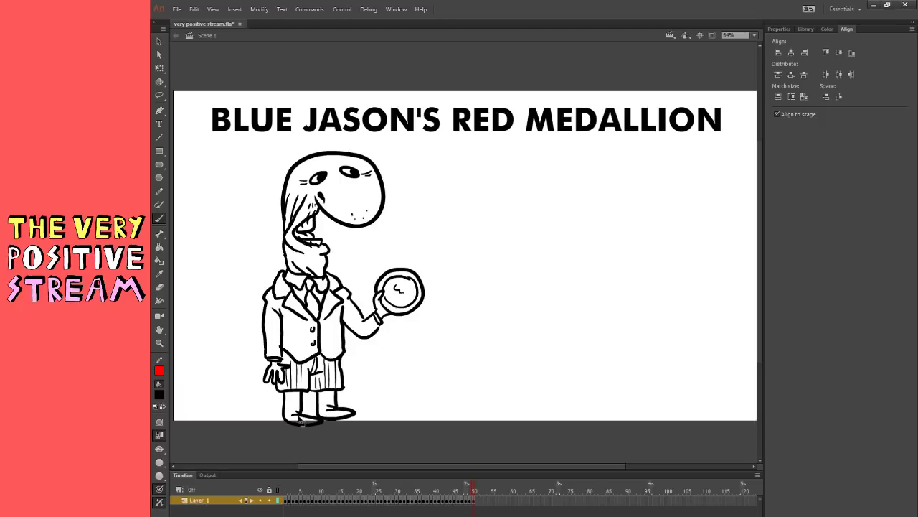
{"action": "left_click_drag", "start_coordinate": [320, 404], "coordinate": [326, 415]}
- Scale the whole figure down slightly to fit within the stage and move it towards the stage's left edge
{"action": "left_click", "coordinate": [160, 67]}
{"action": "mouse_move", "coordinate": [241, 453]}
{"action": "left_mouse_down"}
{"action": "mouse_move", "coordinate": [299, 400]}
{"action": "mouse_move", "coordinate": [460, 146]}
{"action": "left_mouse_up"}
{"action": "left_click_drag", "start_coordinate": [424, 426], "coordinate": [417, 410]}
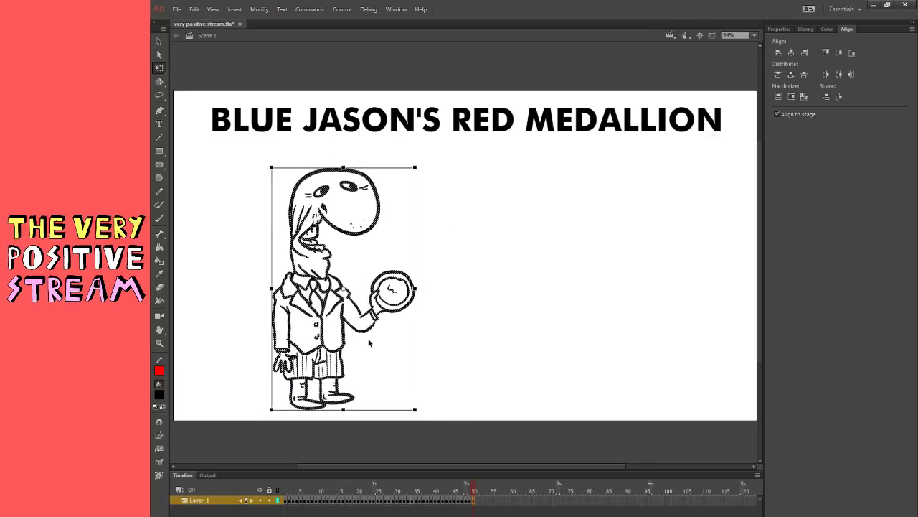
{"action": "left_click_drag", "start_coordinate": [368, 338], "coordinate": [305, 340]}
{"action": "left_click_drag", "start_coordinate": [307, 342], "coordinate": [322, 342]}
{"action": "left_click", "coordinate": [371, 365]}
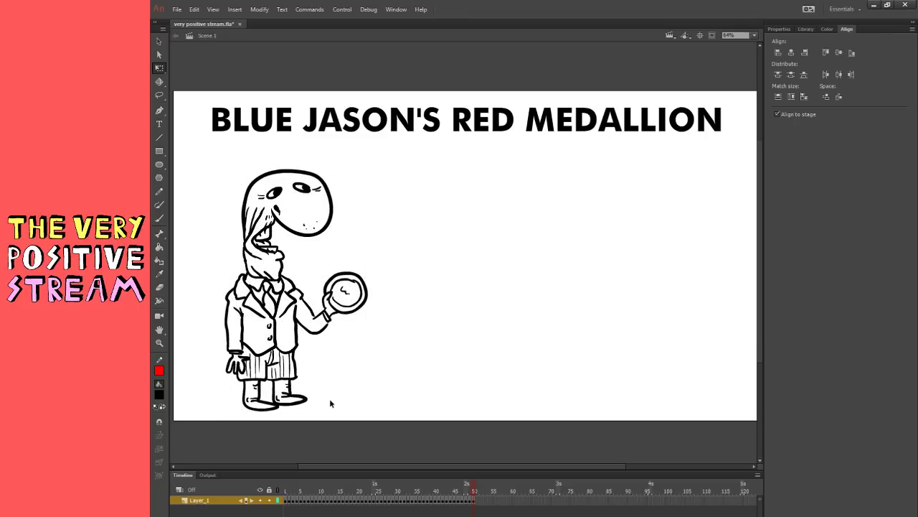
- Rework the tie, waist and neck with the eraser and brush, adding fine wrinkles to the neck and chin
{"action": "left_click", "coordinate": [160, 219]}
{"action": "left_click", "coordinate": [159, 287]}
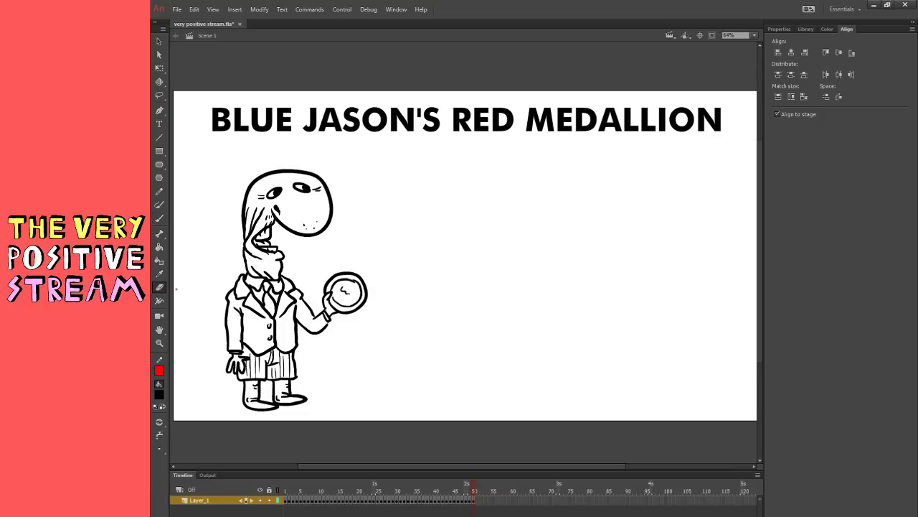
{"action": "left_click", "coordinate": [160, 218]}
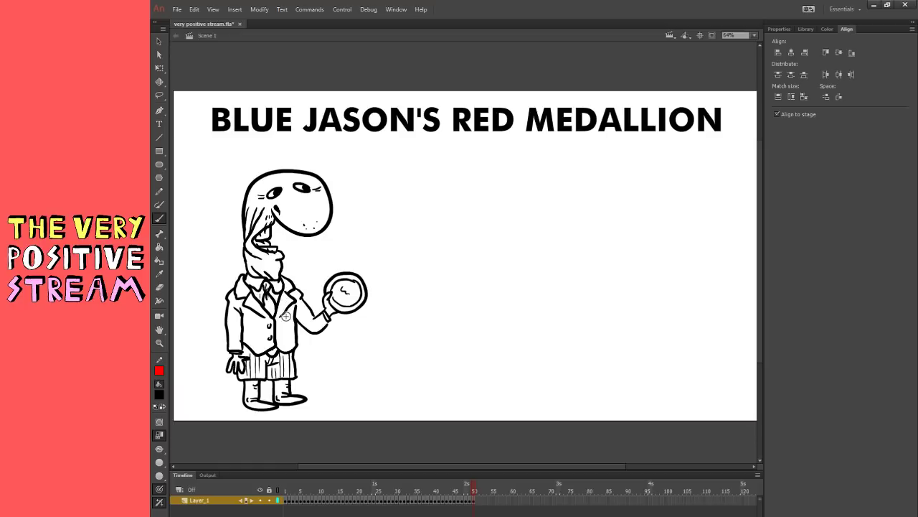
{"action": "left_click", "coordinate": [159, 286]}
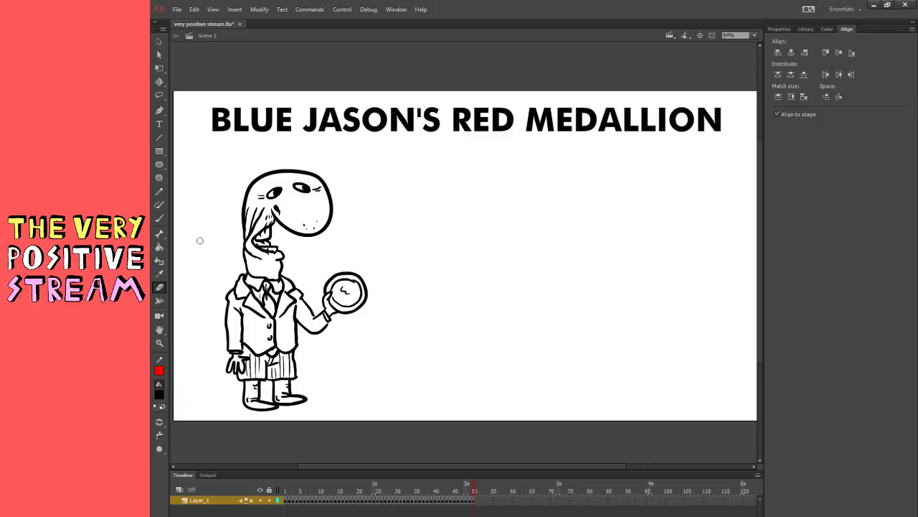
{"action": "left_click", "coordinate": [159, 218]}
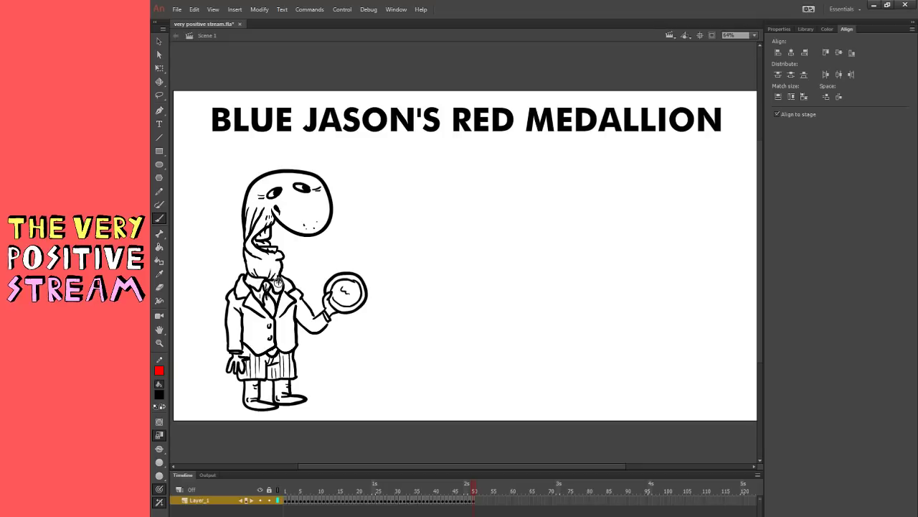
{"action": "left_click", "coordinate": [161, 288]}
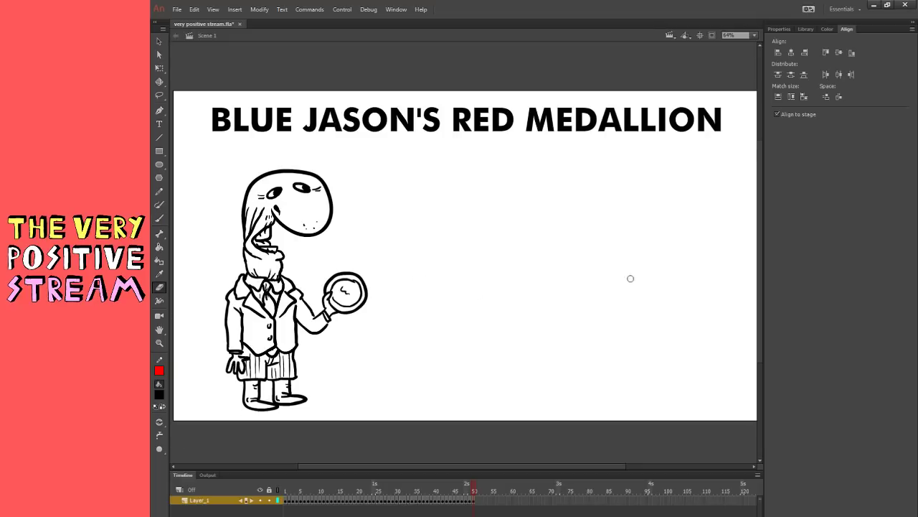
{"action": "key", "text": "b"}
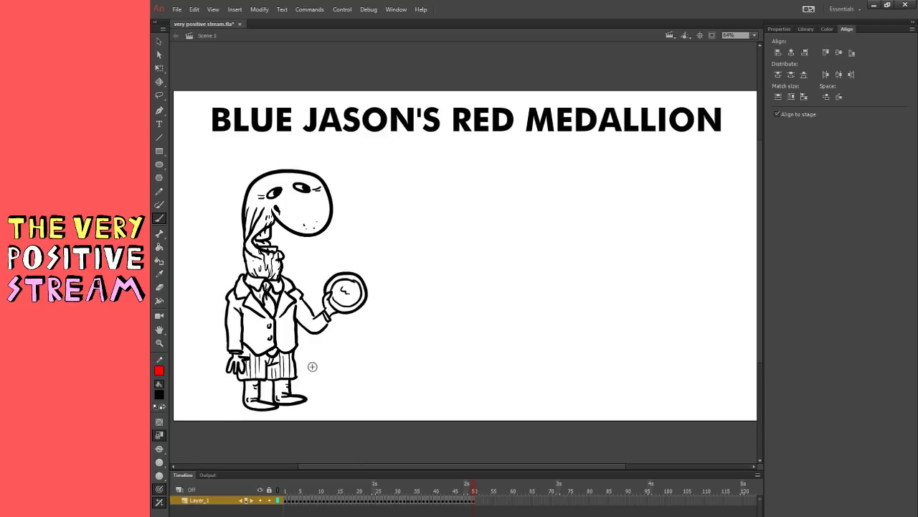
- Draw a short upright contour with three stacked folds on the stage's empty right side to start a second character
{"action": "left_click", "coordinate": [198, 465]}
{"action": "left_click", "coordinate": [197, 422]}
{"action": "mouse_move", "coordinate": [617, 230]}
{"action": "left_mouse_down"}
{"action": "mouse_move", "coordinate": [624, 278]}
{"action": "mouse_move", "coordinate": [625, 267]}
{"action": "mouse_move", "coordinate": [609, 303]}
{"action": "left_mouse_up"}
{"action": "key", "text": "ctrl+z"}
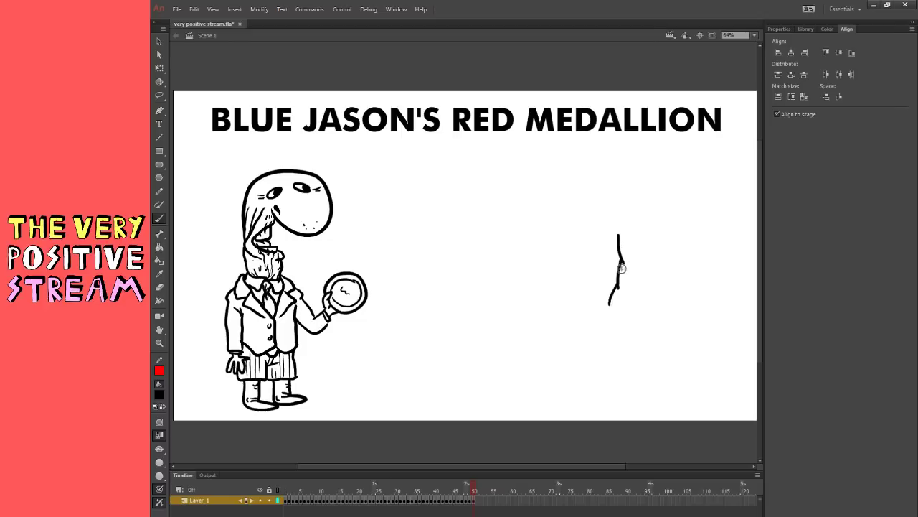
{"action": "key", "text": "ctrl+z"}
{"action": "key", "text": "ctrl+z"}
{"action": "mouse_move", "coordinate": [622, 260]}
{"action": "left_mouse_down"}
{"action": "mouse_move", "coordinate": [632, 280]}
{"action": "mouse_move", "coordinate": [622, 268]}
{"action": "mouse_move", "coordinate": [605, 320]}
{"action": "left_mouse_up"}
{"action": "key", "text": "ctrl+z"}
- Draw the second character's long tapering head and body stretching from the folded contour towards the medallion holder, with a small notched mouth
{"action": "mouse_move", "coordinate": [617, 241]}
{"action": "left_mouse_down"}
{"action": "mouse_move", "coordinate": [581, 215]}
{"action": "mouse_move", "coordinate": [539, 206]}
{"action": "mouse_move", "coordinate": [497, 208]}
{"action": "mouse_move", "coordinate": [491, 239]}
{"action": "mouse_move", "coordinate": [485, 210]}
{"action": "mouse_move", "coordinate": [417, 207]}
{"action": "mouse_move", "coordinate": [404, 227]}
{"action": "mouse_move", "coordinate": [462, 234]}
{"action": "mouse_move", "coordinate": [584, 286]}
{"action": "left_mouse_up"}
{"action": "key", "text": "ctrl+z"}
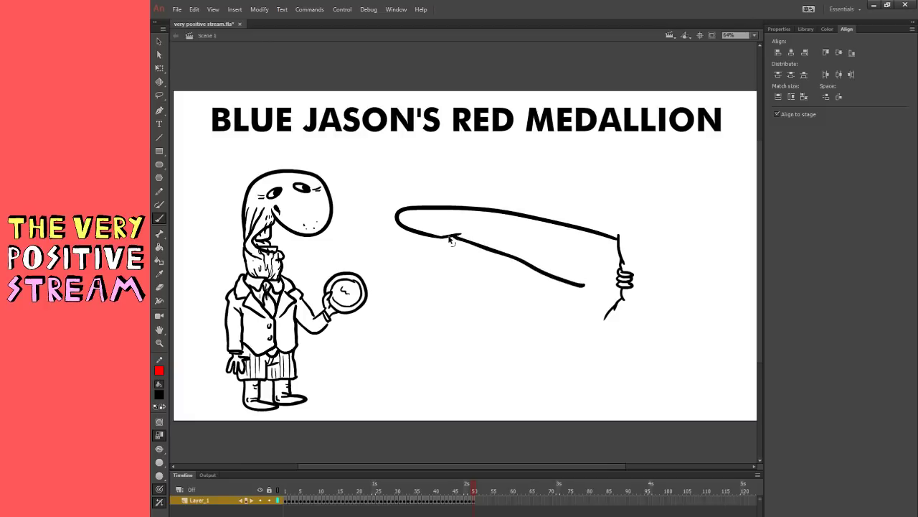
{"action": "key", "text": "ctrl+z"}
{"action": "mouse_move", "coordinate": [456, 235]}
{"action": "left_mouse_down"}
{"action": "mouse_move", "coordinate": [438, 242]}
{"action": "mouse_move", "coordinate": [618, 291]}
{"action": "left_mouse_up"}
{"action": "key", "text": "ctrl+z"}
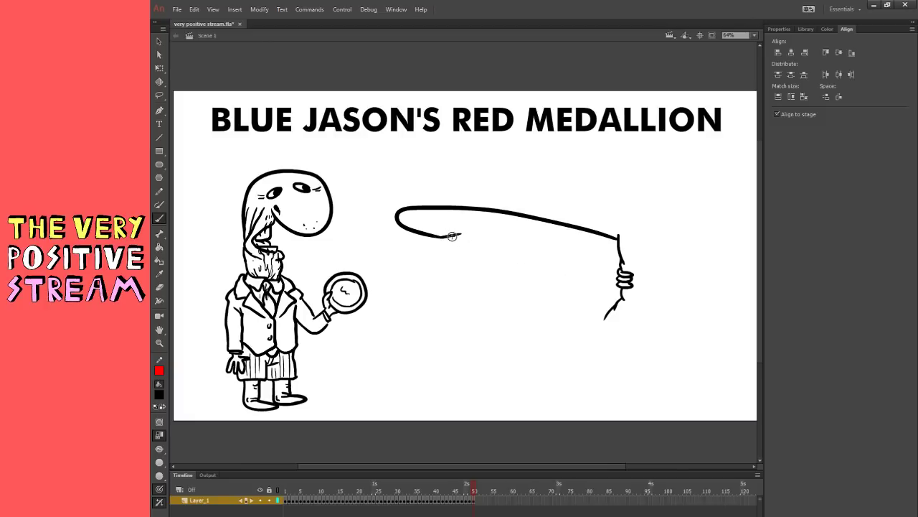
{"action": "left_click_drag", "start_coordinate": [446, 236], "coordinate": [615, 295]}
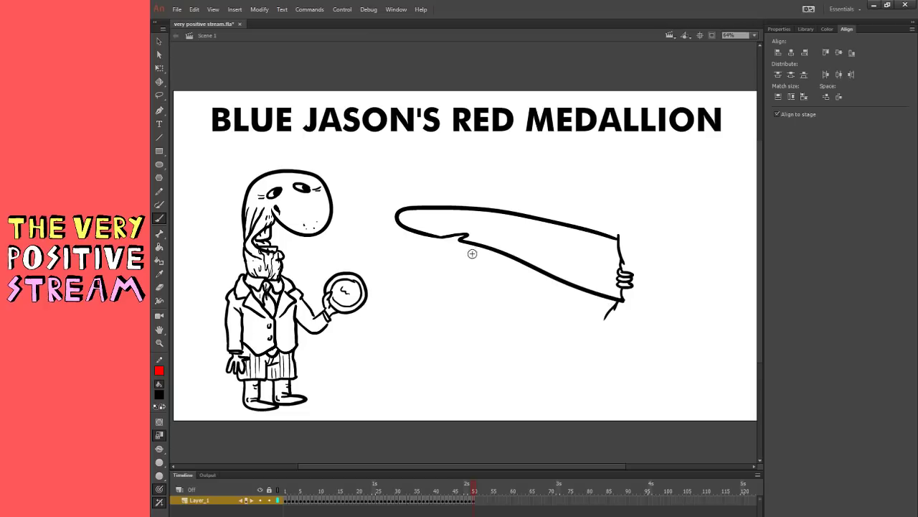
- Draw a long thin arm below the second character's head, ending in a hand pointing at the medallion holder
{"action": "left_click_drag", "start_coordinate": [532, 267], "coordinate": [392, 254]}
{"action": "key", "text": "ctrl+z"}
{"action": "mouse_move", "coordinate": [536, 269]}
{"action": "left_mouse_down"}
{"action": "mouse_move", "coordinate": [383, 244]}
{"action": "mouse_move", "coordinate": [409, 251]}
{"action": "mouse_move", "coordinate": [410, 266]}
{"action": "mouse_move", "coordinate": [420, 257]}
{"action": "mouse_move", "coordinate": [524, 268]}
{"action": "left_mouse_up"}
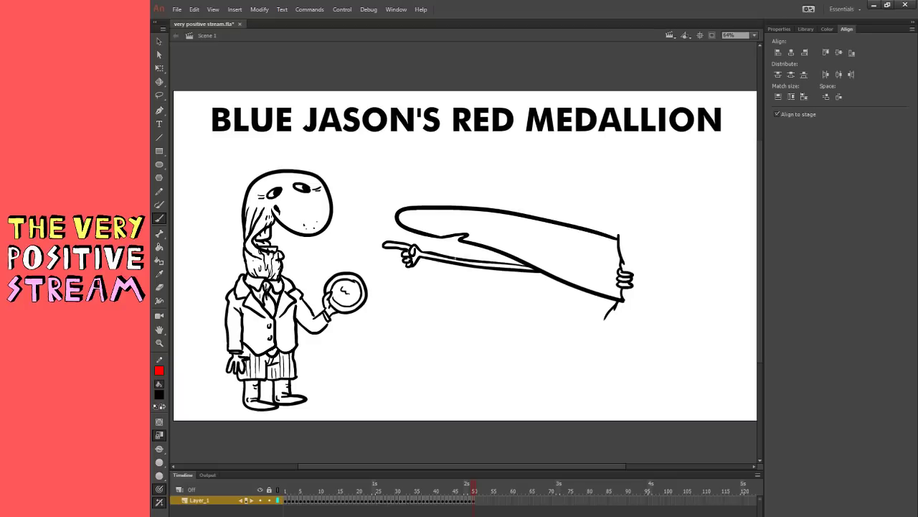
{"action": "left_click_drag", "start_coordinate": [451, 260], "coordinate": [522, 266]}
- Add a small flat eye to the second character and short hair strokes above and below its back end
{"action": "left_click_drag", "start_coordinate": [439, 218], "coordinate": [450, 218]}
{"action": "left_click_drag", "start_coordinate": [599, 301], "coordinate": [601, 310]}
{"action": "mouse_move", "coordinate": [618, 225]}
{"action": "left_mouse_down"}
{"action": "mouse_move", "coordinate": [618, 238]}
{"action": "mouse_move", "coordinate": [598, 232]}
{"action": "left_mouse_up"}
{"action": "key", "text": "ctrl+z"}
{"action": "left_click_drag", "start_coordinate": [595, 295], "coordinate": [590, 302]}
- Sketch long wrinkle lines along the second character's body, undoing the strokes that do not fit
{"action": "mouse_move", "coordinate": [548, 239]}
{"action": "left_mouse_down"}
{"action": "mouse_move", "coordinate": [587, 248]}
{"action": "mouse_move", "coordinate": [530, 232]}
{"action": "left_mouse_up"}
{"action": "key", "text": "ctrl+z"}
{"action": "left_click_drag", "start_coordinate": [607, 280], "coordinate": [554, 260]}
{"action": "mouse_move", "coordinate": [575, 257]}
{"action": "left_mouse_down"}
{"action": "mouse_move", "coordinate": [614, 265]}
{"action": "mouse_move", "coordinate": [560, 235]}
{"action": "left_mouse_up"}
{"action": "key", "text": "ctrl+z"}
{"action": "key", "text": "ctrl+z"}
{"action": "key", "text": "ctrl+z"}
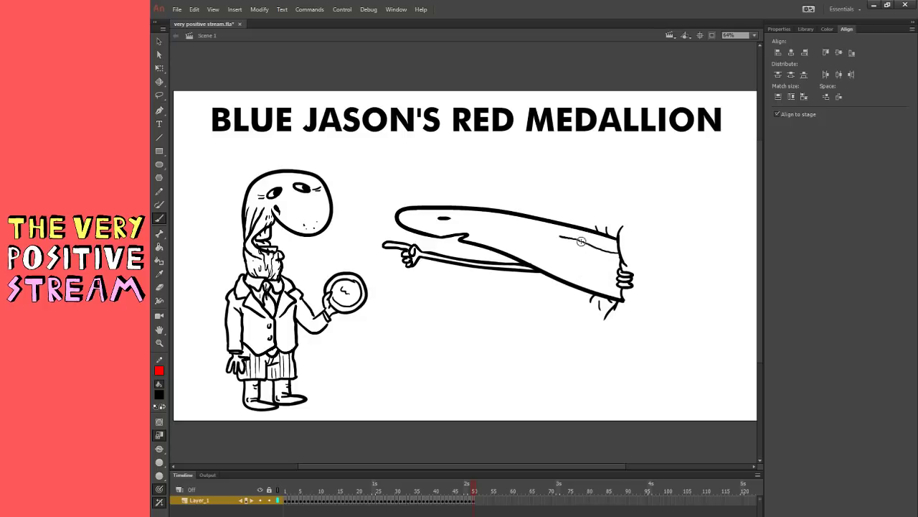
- Draw a vertical wall edge above and below the second character, with a slanted floor line running off the stage
{"action": "mouse_move", "coordinate": [607, 280]}
{"action": "left_mouse_down"}
{"action": "mouse_move", "coordinate": [574, 340]}
{"action": "mouse_move", "coordinate": [576, 397]}
{"action": "mouse_move", "coordinate": [593, 407]}
{"action": "mouse_move", "coordinate": [576, 405]}
{"action": "mouse_move", "coordinate": [648, 436]}
{"action": "left_mouse_up"}
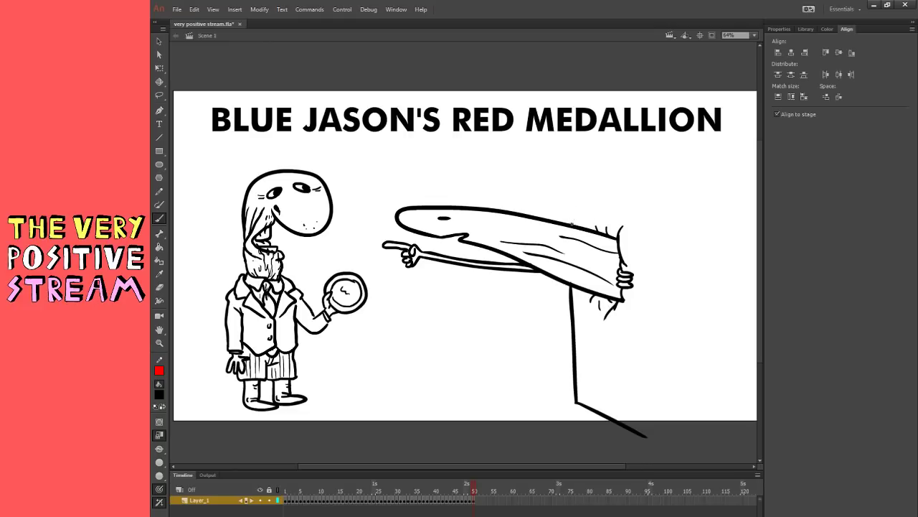
{"action": "left_click_drag", "start_coordinate": [572, 224], "coordinate": [565, 165]}
- Select both characters and the wall lines below the title and shift them together slightly to the right
{"action": "left_click", "coordinate": [160, 40]}
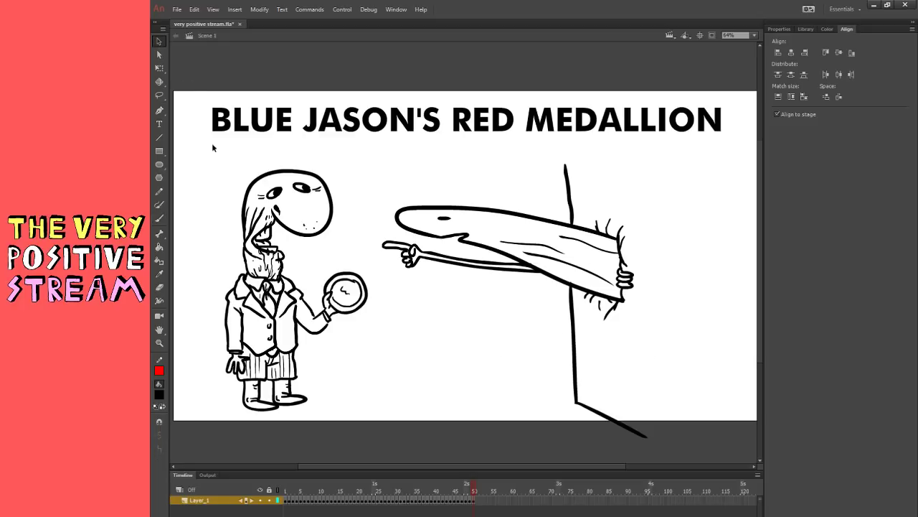
{"action": "left_click_drag", "start_coordinate": [211, 143], "coordinate": [739, 463]}
{"action": "left_click_drag", "start_coordinate": [615, 428], "coordinate": [653, 428]}
{"action": "left_click", "coordinate": [682, 396]}
- Rework the pointing hand's wrist joint with the eraser and brush, and add scribbled texture and drips to the medallion
{"action": "key", "text": "b"}
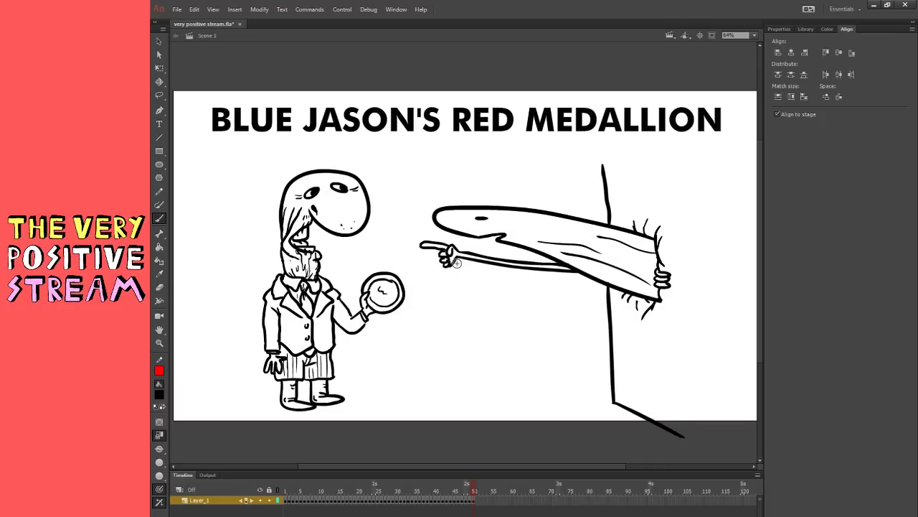
{"action": "key", "text": "e"}
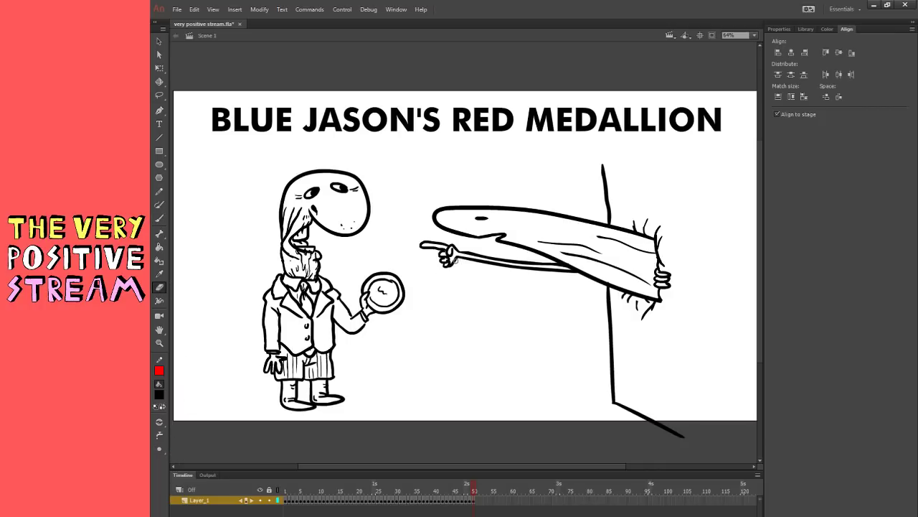
{"action": "key", "text": "v"}
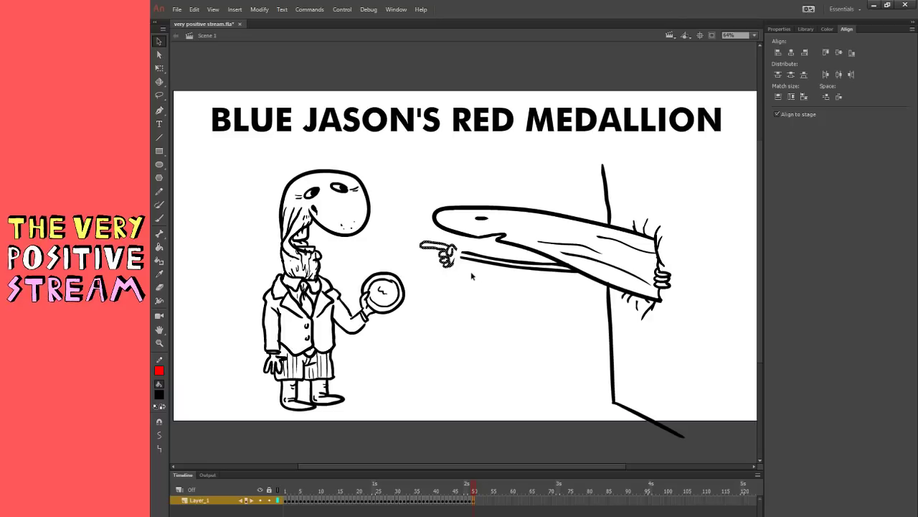
{"action": "key", "text": "b"}
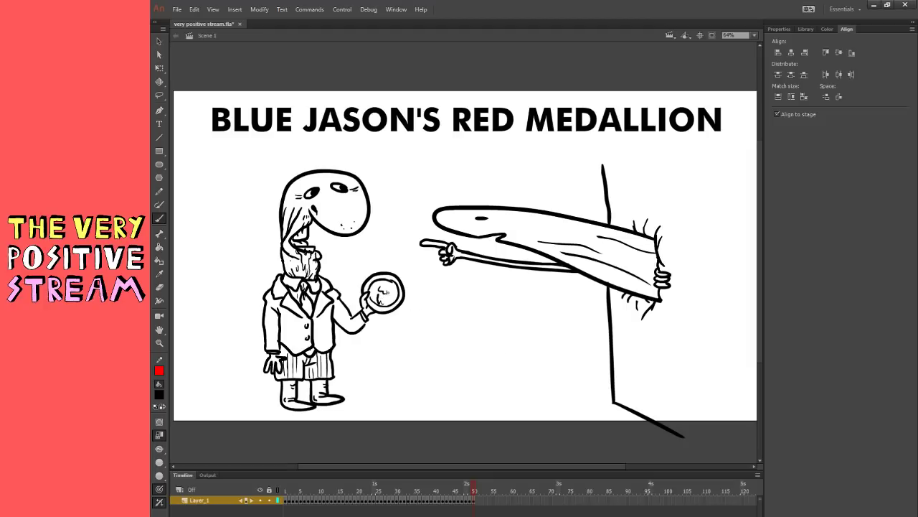
{"action": "left_click_drag", "start_coordinate": [384, 310], "coordinate": [386, 327]}
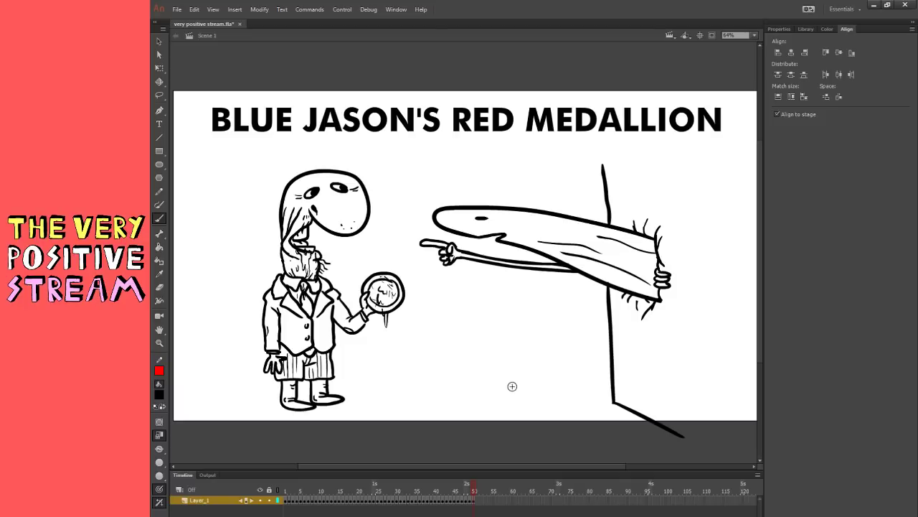
- Recolour the title text, making the word BLUE red and the word RED blue
{"action": "left_click", "coordinate": [159, 123]}
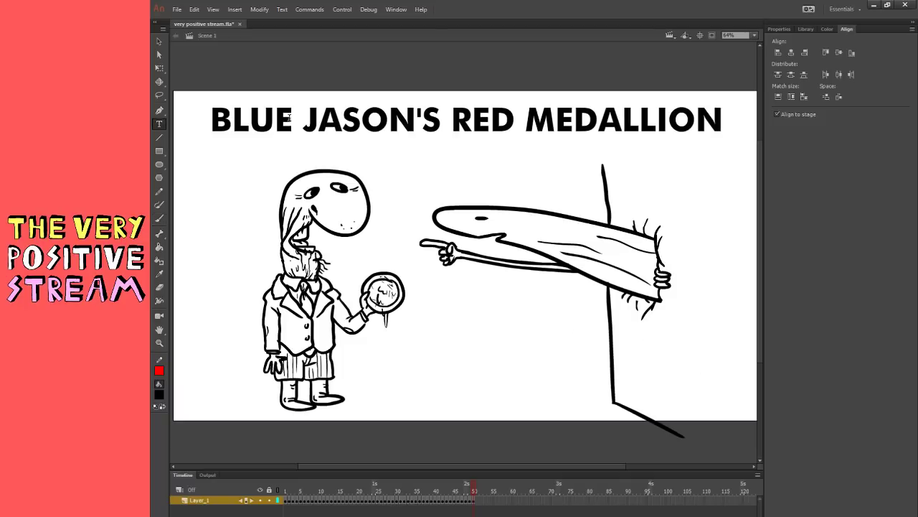
{"action": "double_click", "coordinate": [251, 119]}
{"action": "left_click", "coordinate": [195, 459]}
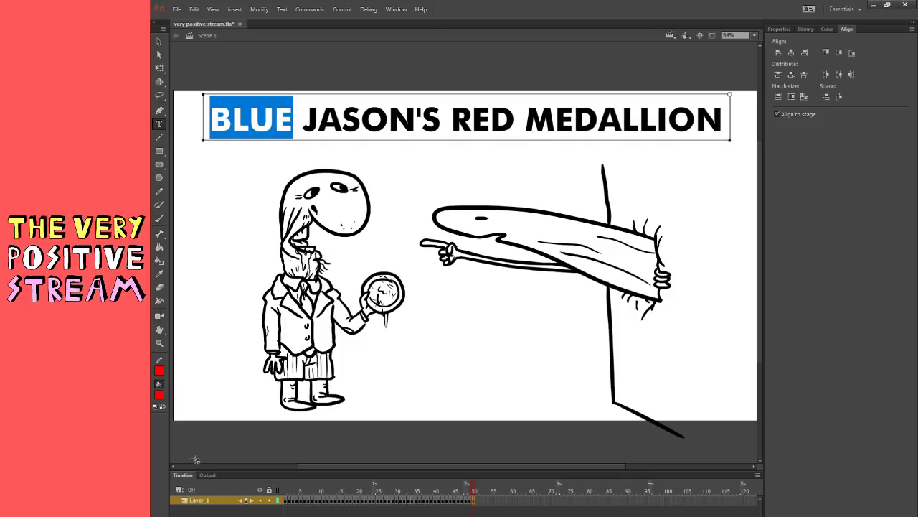
{"action": "double_click", "coordinate": [502, 120]}
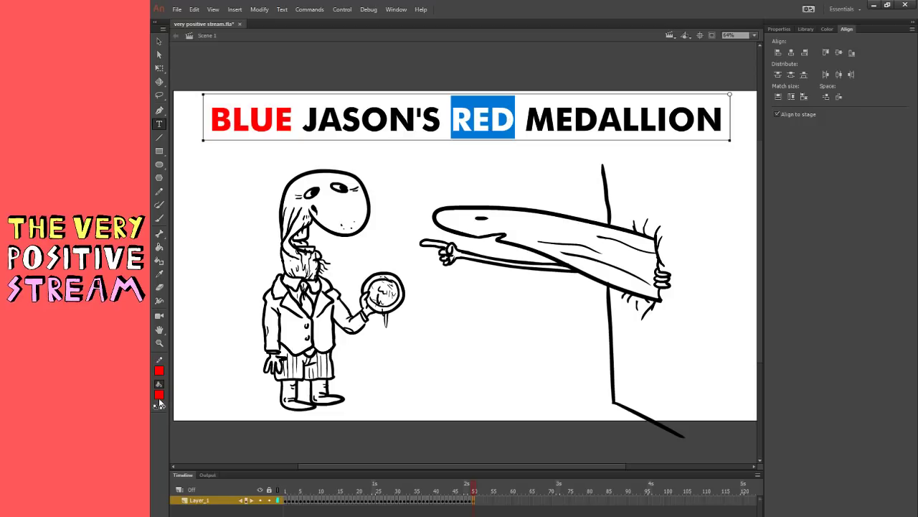
{"action": "left_click", "coordinate": [565, 379]}
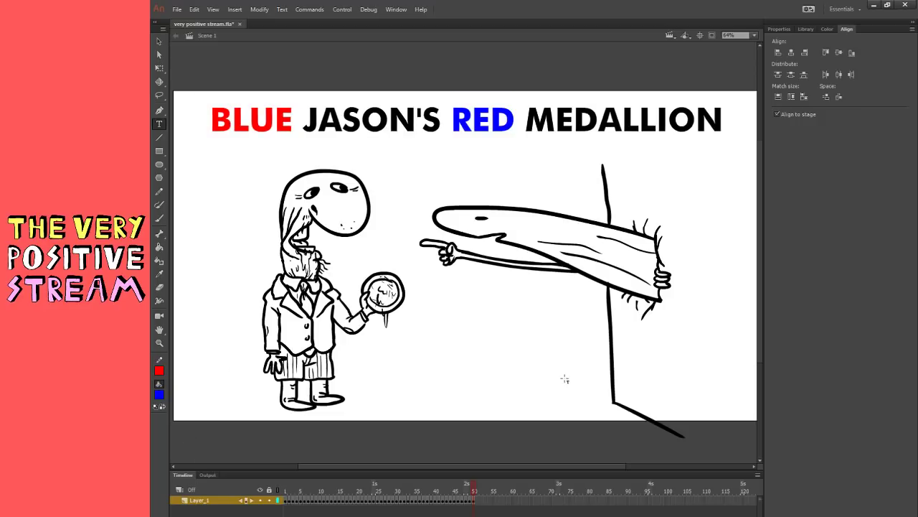
{"action": "key", "text": "v"}
- Fill the suited figure's head and neck with yellow and undo the fill that spills from the hand into the suit
{"action": "left_click", "coordinate": [160, 248]}
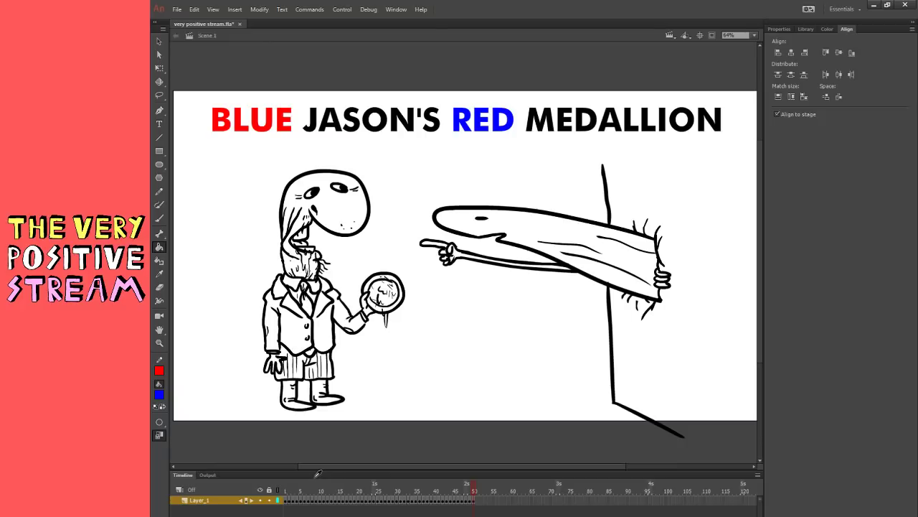
{"action": "left_click", "coordinate": [350, 228]}
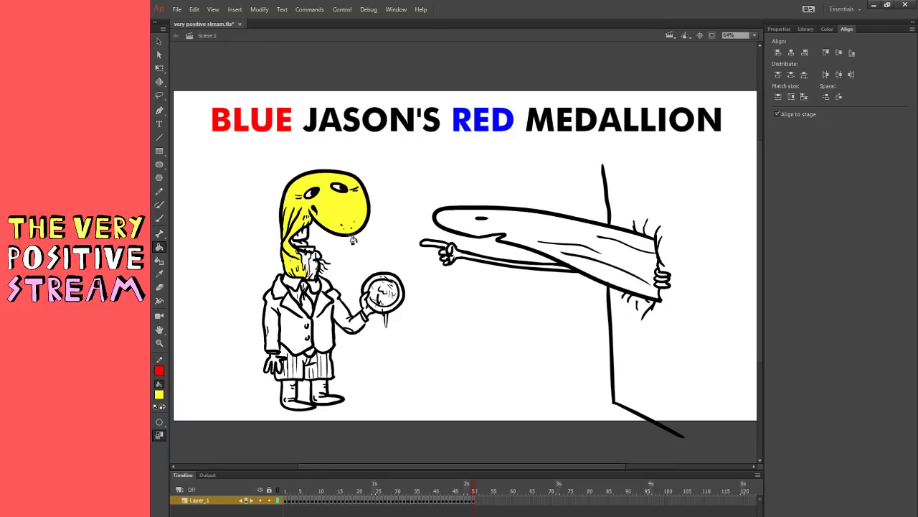
{"action": "left_click", "coordinate": [280, 364]}
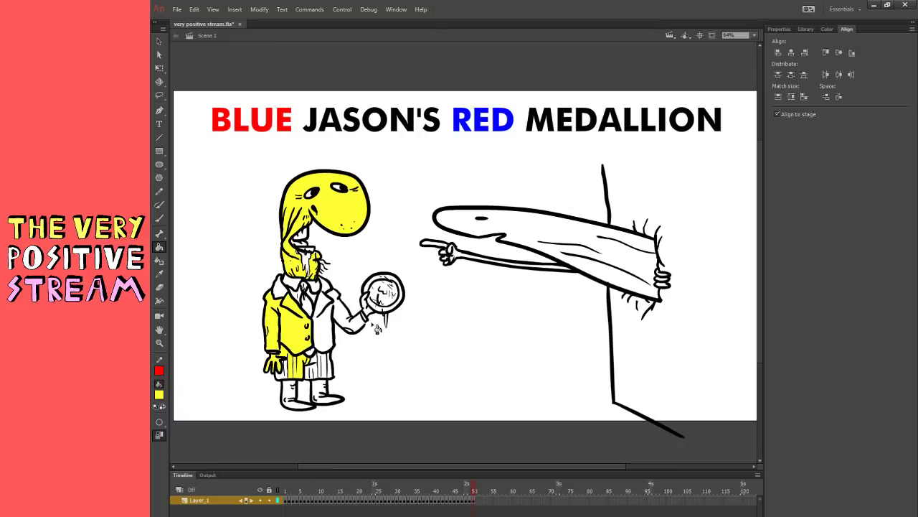
{"action": "key", "text": "ctrl+z"}
- Close the gap at the lowered hand's cuff with the brush and fill both hands and both legs yellow
{"action": "left_click", "coordinate": [160, 217]}
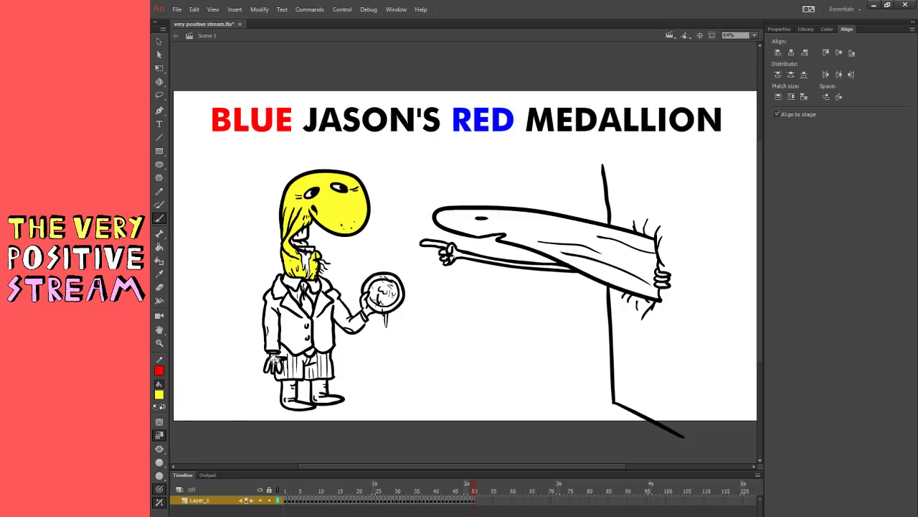
{"action": "left_click", "coordinate": [160, 246]}
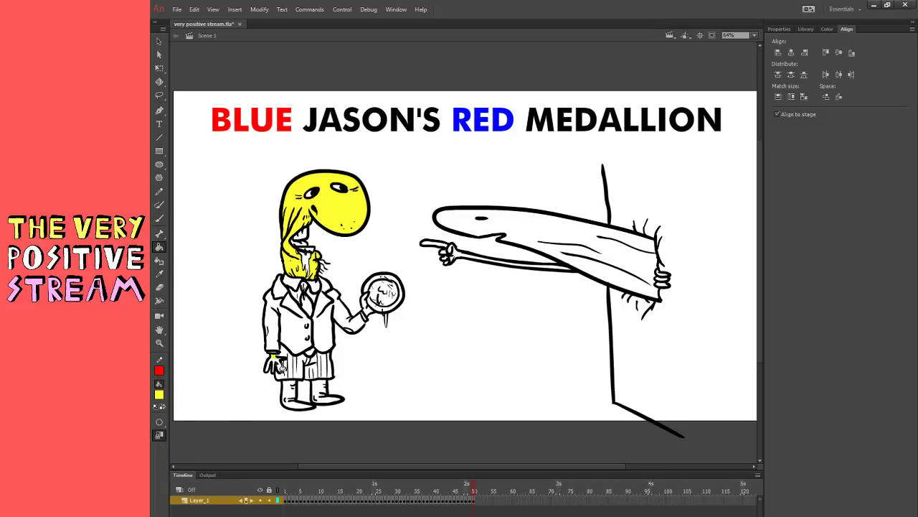
{"action": "left_click", "coordinate": [277, 365]}
{"action": "left_click", "coordinate": [370, 309]}
{"action": "left_click", "coordinate": [295, 398]}
{"action": "left_click", "coordinate": [322, 398]}
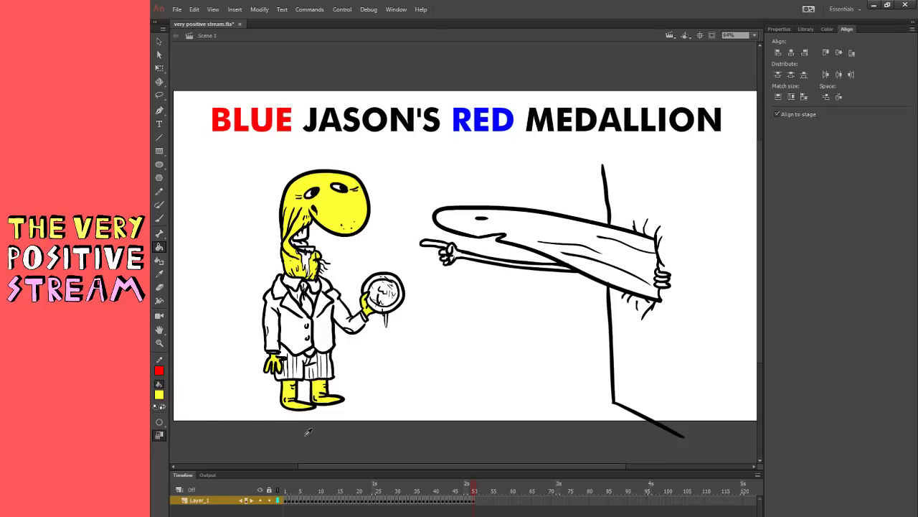
- Fill the second character's head, body, arm and pointing hand with a medium brown
{"action": "left_click", "coordinate": [197, 420]}
{"action": "left_click", "coordinate": [453, 182]}
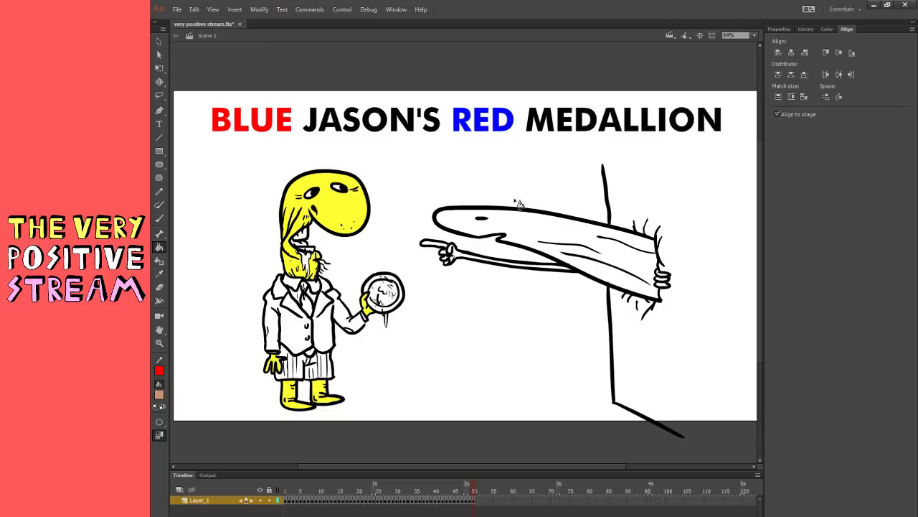
{"action": "left_click", "coordinate": [536, 234]}
{"action": "left_click", "coordinate": [455, 261]}
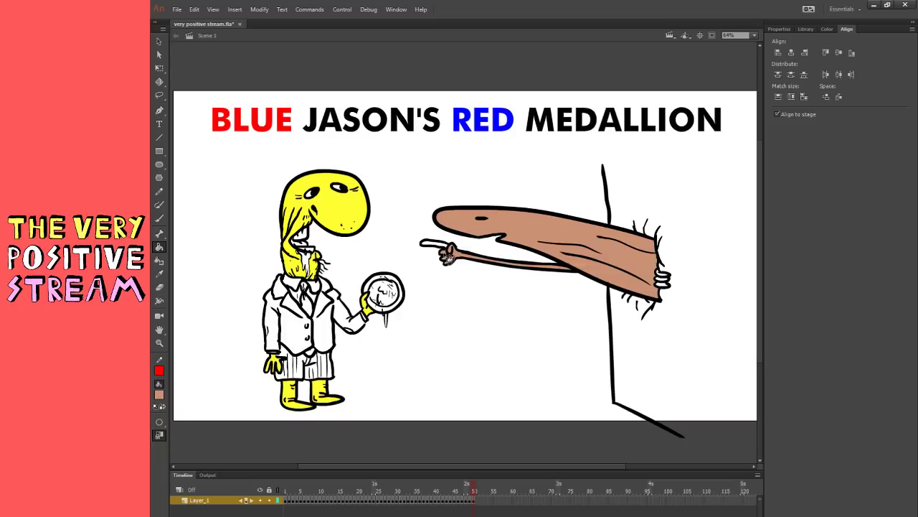
{"action": "left_click", "coordinate": [445, 245]}
- Recolour the second character's skin to a lighter tan, including the gripping fingers, and undo the fill that hits the outlines
{"action": "left_click", "coordinate": [475, 261]}
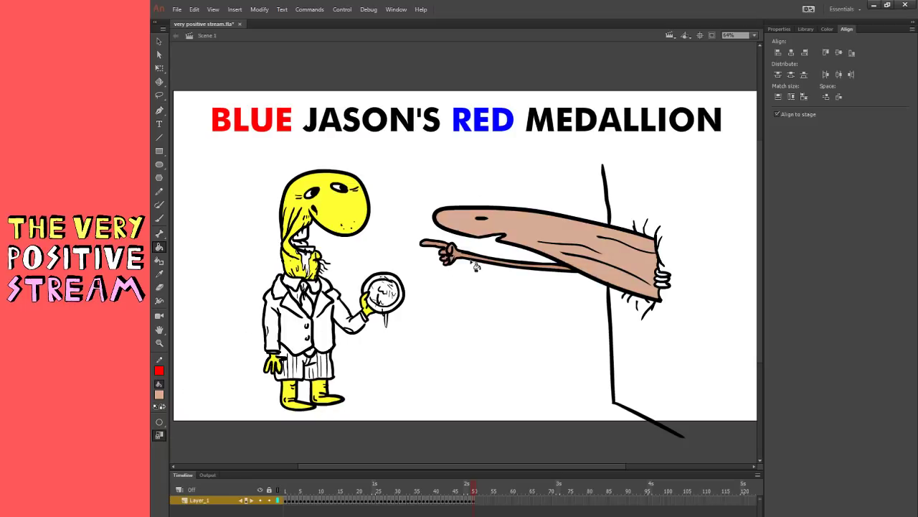
{"action": "left_click", "coordinate": [447, 249]}
{"action": "left_click", "coordinate": [655, 282]}
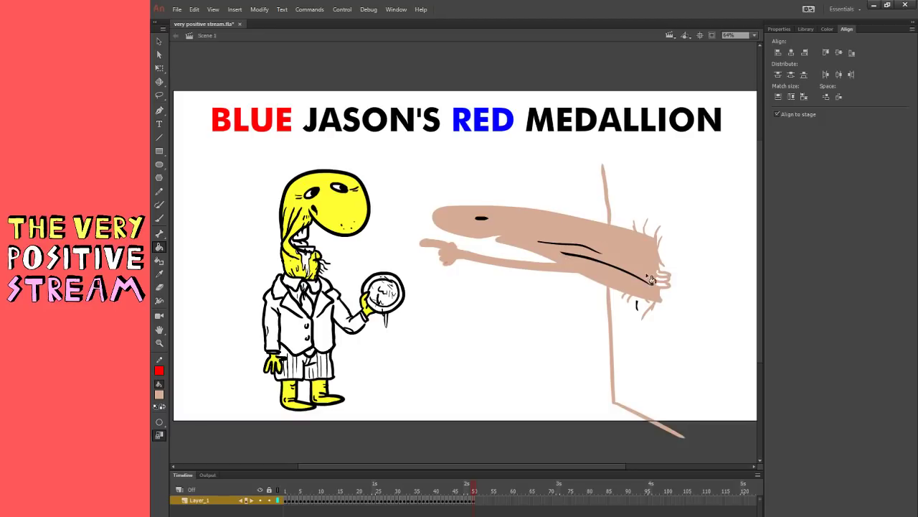
{"action": "key", "text": "ctrl+z"}
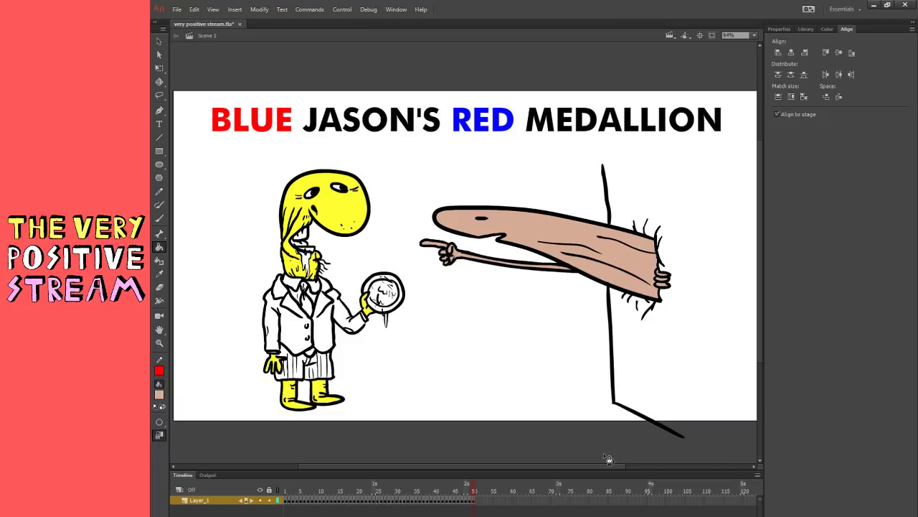
- Fill the jacket's left half and hanging sleeve with slate blue, sealing the gap that leaks into the shorts
{"action": "left_click", "coordinate": [303, 450]}
{"action": "left_click", "coordinate": [294, 323]}
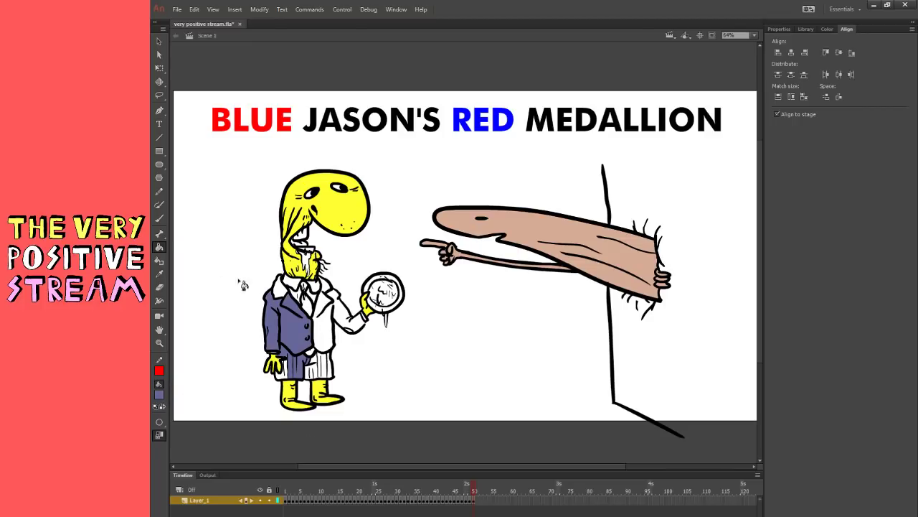
{"action": "left_click", "coordinate": [160, 219]}
{"action": "key", "text": "ctrl+z"}
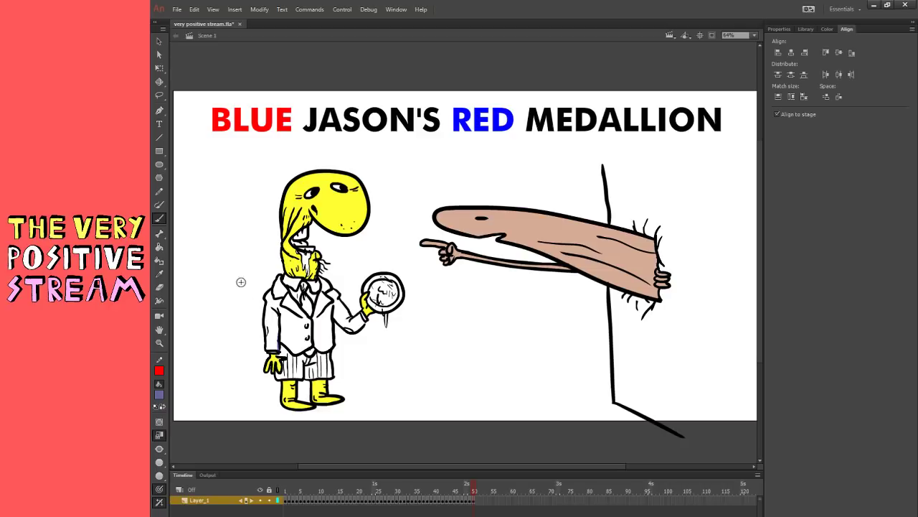
{"action": "left_click", "coordinate": [159, 246]}
{"action": "left_click", "coordinate": [281, 330]}
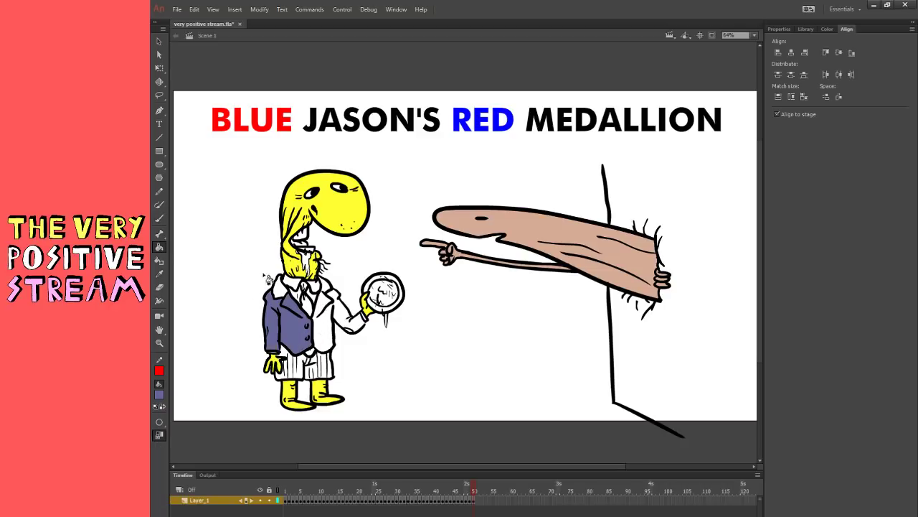
- Seal the gaps at the jacket's shoulder and raised cuff, and fill the remaining jacket, lapels and raised sleeve slate blue
{"action": "key", "text": "b"}
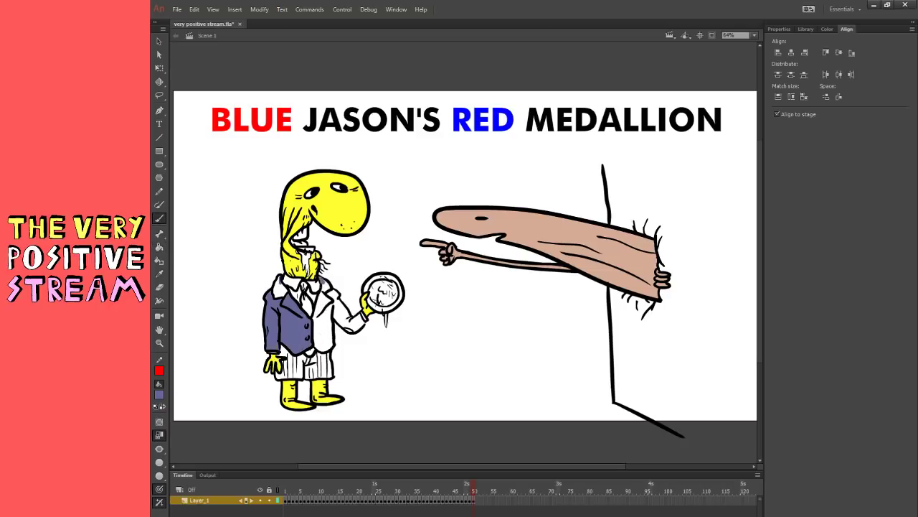
{"action": "key", "text": "k"}
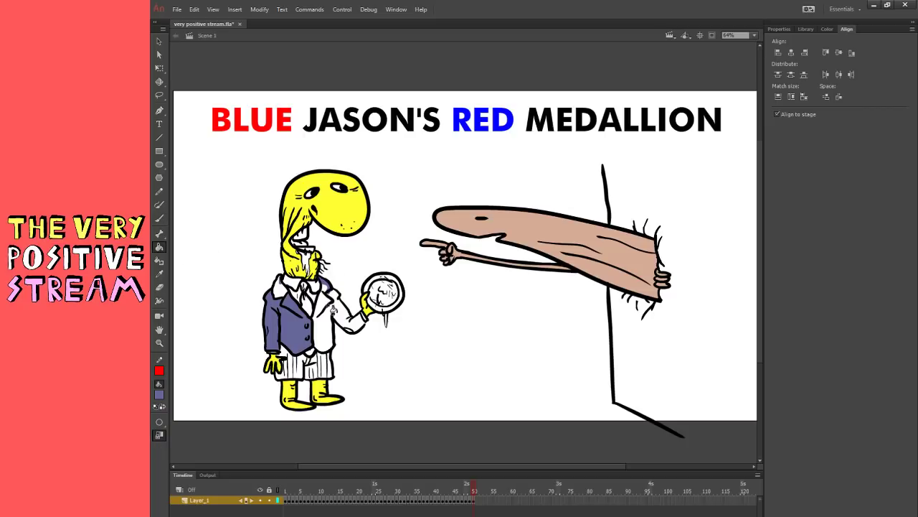
{"action": "key", "text": "b"}
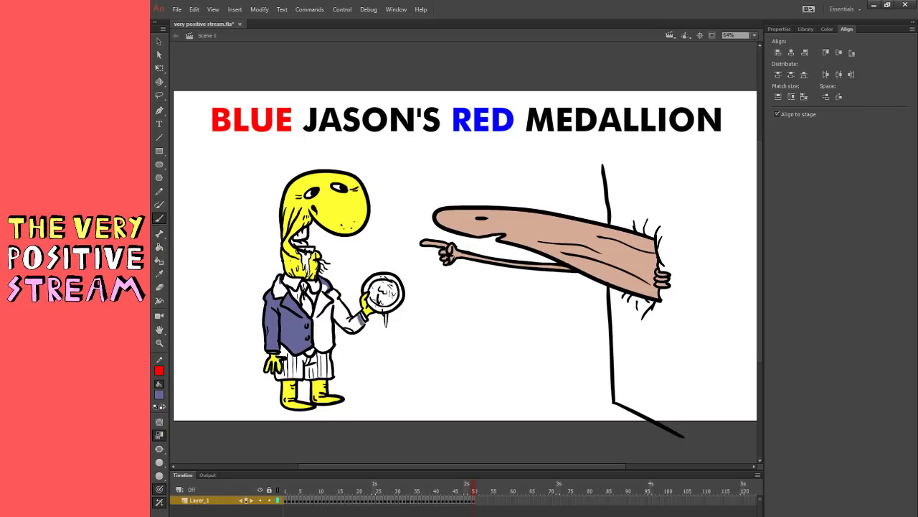
{"action": "left_click", "coordinate": [160, 246]}
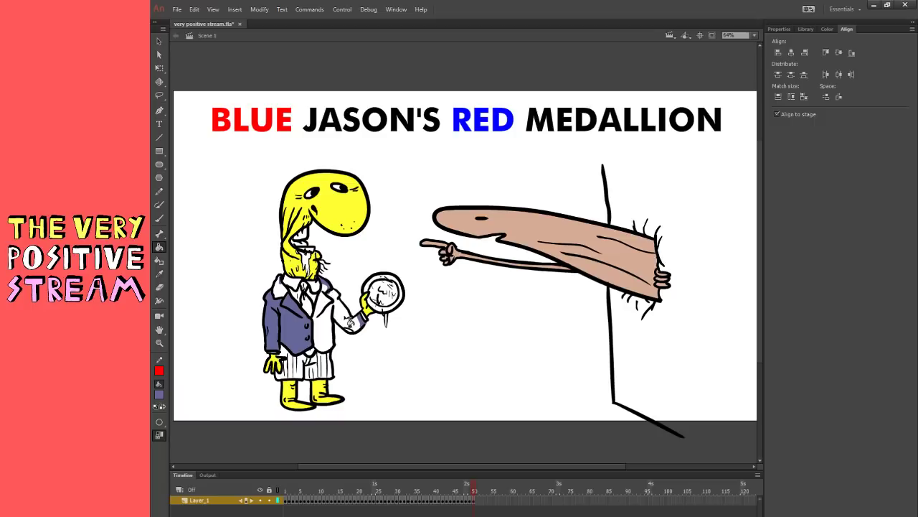
{"action": "left_click", "coordinate": [348, 327]}
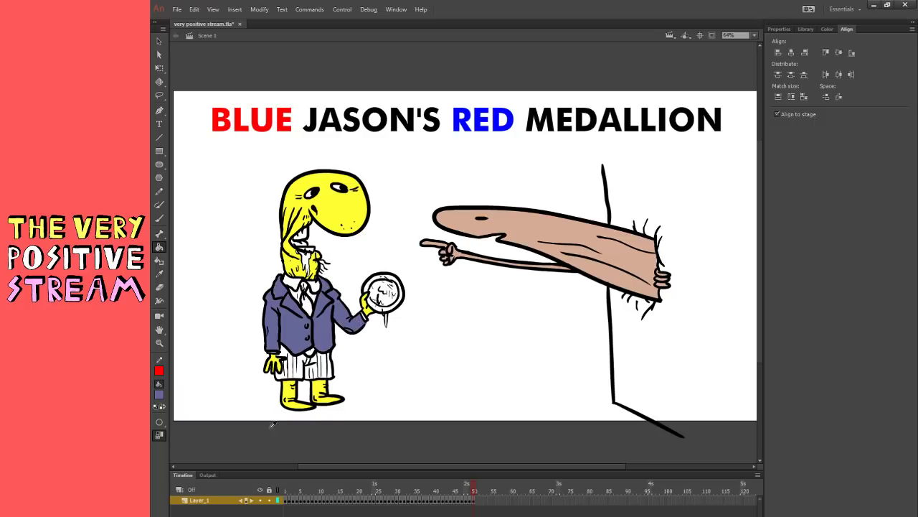
- Fill the medallion holder's shirt collar with pale blue and his tie, including its end below the jacket, with yellow
{"action": "left_click", "coordinate": [302, 447]}
{"action": "left_click", "coordinate": [162, 395]}
{"action": "left_click", "coordinate": [293, 167]}
{"action": "left_click", "coordinate": [462, 189]}
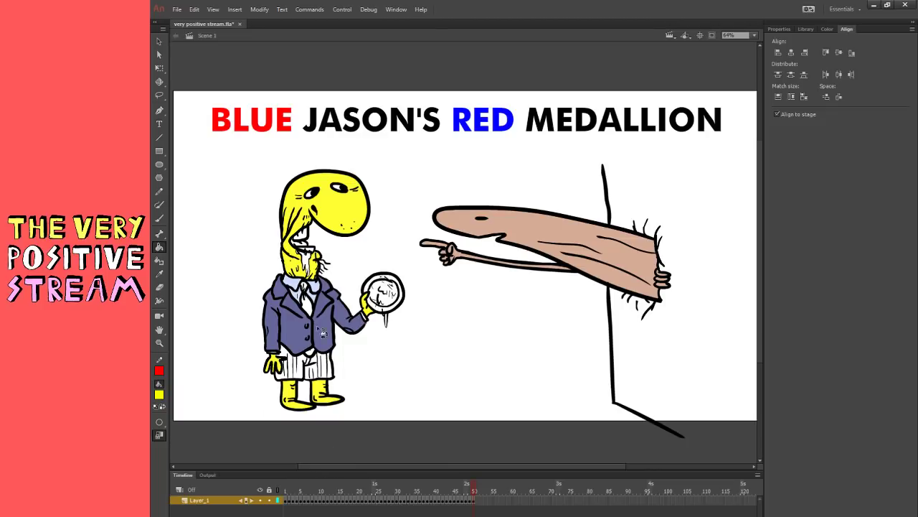
{"action": "left_click", "coordinate": [308, 305]}
{"action": "left_click", "coordinate": [312, 351]}
- Fill both legs of the medallion holder's striped shorts with medium blue
{"action": "left_click", "coordinate": [313, 444]}
{"action": "left_click", "coordinate": [300, 368]}
{"action": "left_click", "coordinate": [287, 375]}
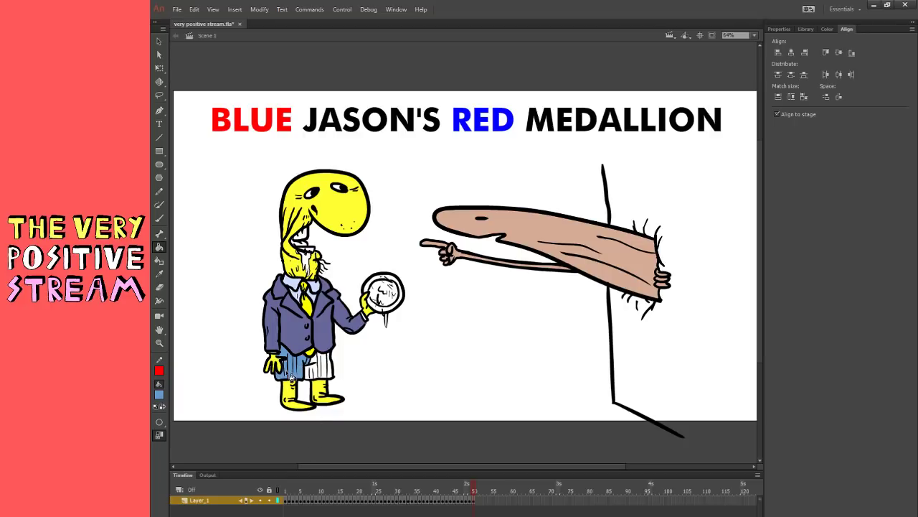
{"action": "left_click", "coordinate": [320, 366]}
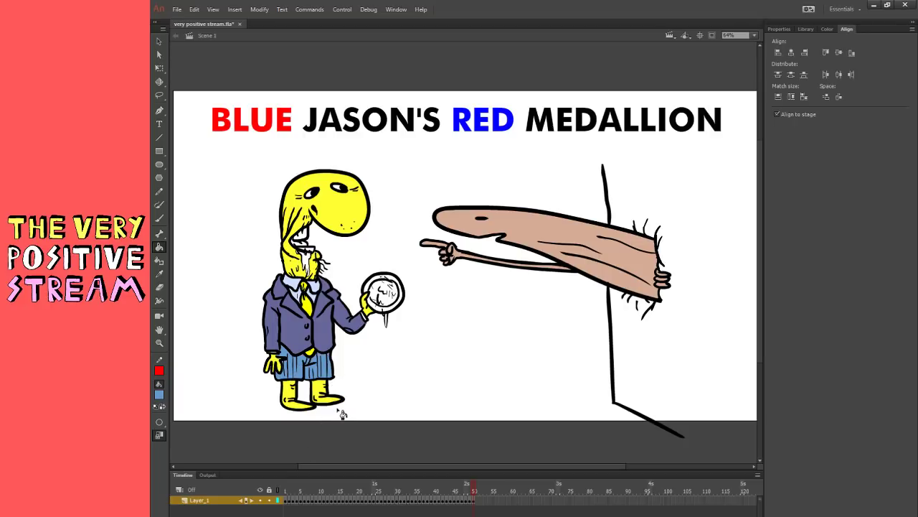
- Colour the tongue inside the medallion holder's open mouth coral red
{"action": "key", "text": "i"}
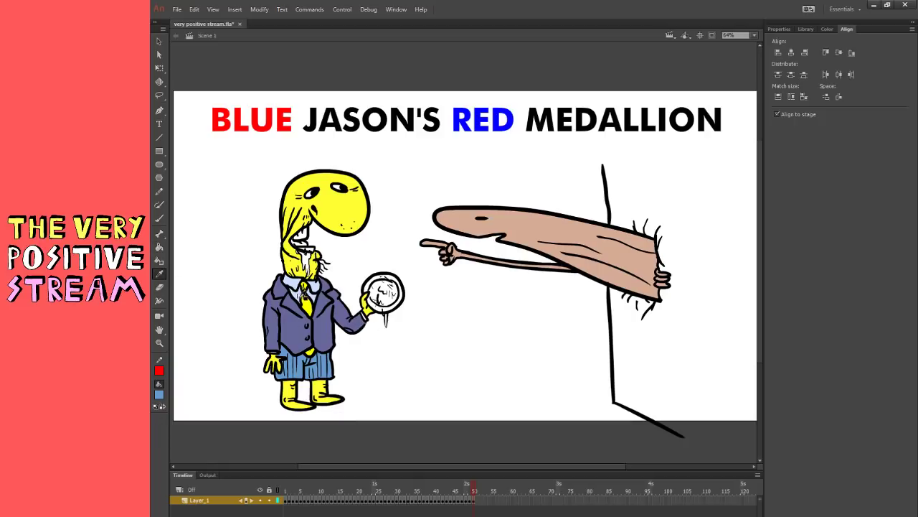
{"action": "left_click", "coordinate": [305, 294]}
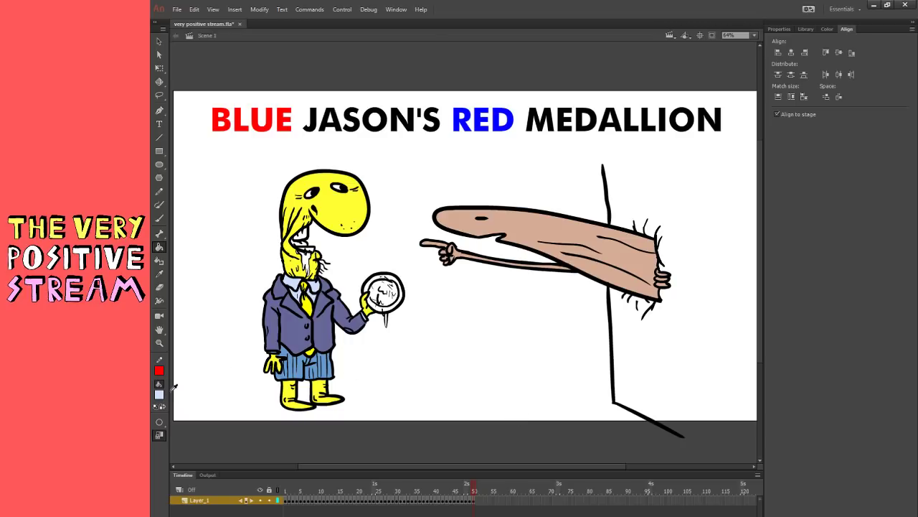
{"action": "left_click", "coordinate": [307, 249]}
{"action": "left_click", "coordinate": [303, 479]}
- Extend the wall's black vertical edge a little further upward with the Brush tool
{"action": "left_click", "coordinate": [159, 218]}
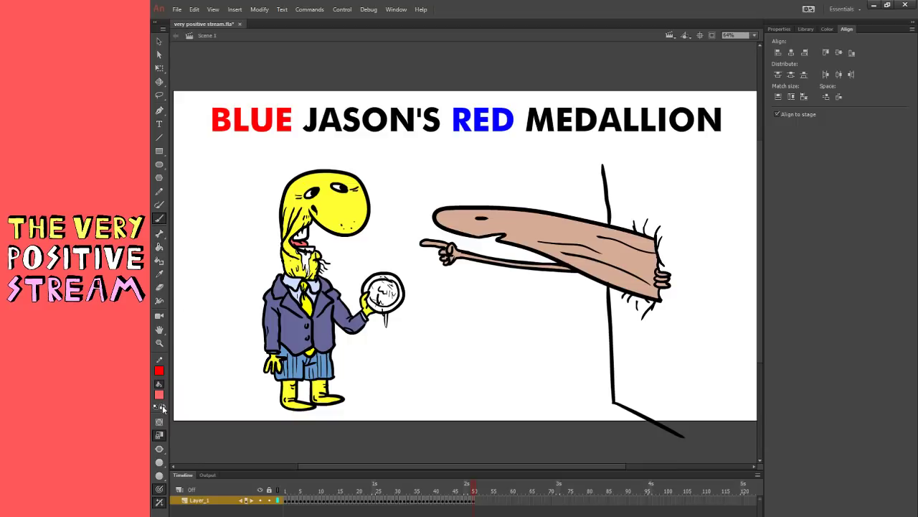
{"action": "left_click", "coordinate": [190, 420]}
{"action": "left_click", "coordinate": [159, 448]}
{"action": "left_click", "coordinate": [200, 439]}
{"action": "left_click_drag", "start_coordinate": [605, 148], "coordinate": [607, 165]}
- Brush a straight light grey horizontal floor line behind the medallion holder, from the stage's left side to the wall edge, undoing stray strokes
{"action": "left_click", "coordinate": [159, 396]}
{"action": "left_click", "coordinate": [190, 452]}
{"action": "left_click_drag", "start_coordinate": [196, 343], "coordinate": [251, 343]}
{"action": "left_click_drag", "start_coordinate": [340, 346], "coordinate": [597, 375]}
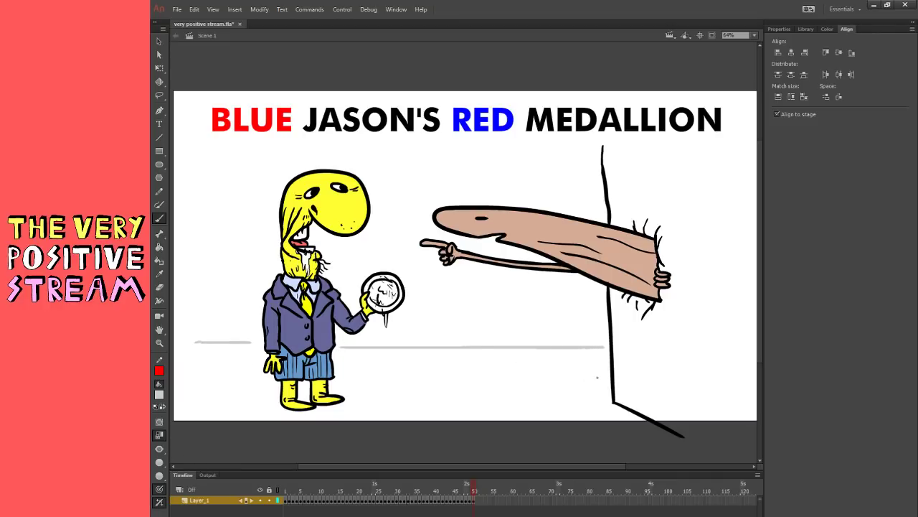
{"action": "key", "text": "ctrl+z"}
{"action": "left_click_drag", "start_coordinate": [340, 347], "coordinate": [610, 347]}
{"action": "key", "text": "ctrl+z"}
{"action": "left_click_drag", "start_coordinate": [341, 346], "coordinate": [602, 345]}
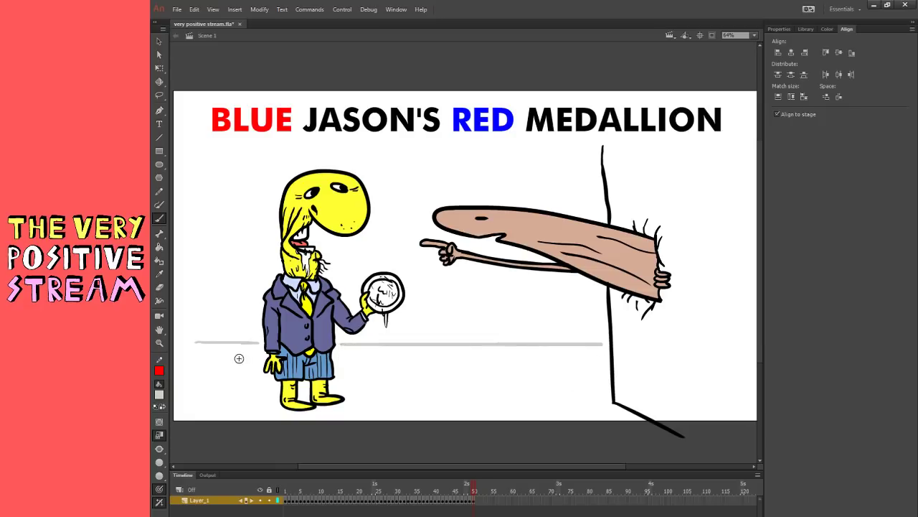
{"action": "left_click_drag", "start_coordinate": [201, 342], "coordinate": [178, 342]}
{"action": "left_click_drag", "start_coordinate": [245, 335], "coordinate": [246, 203]}
{"action": "key", "text": "ctrl+z"}
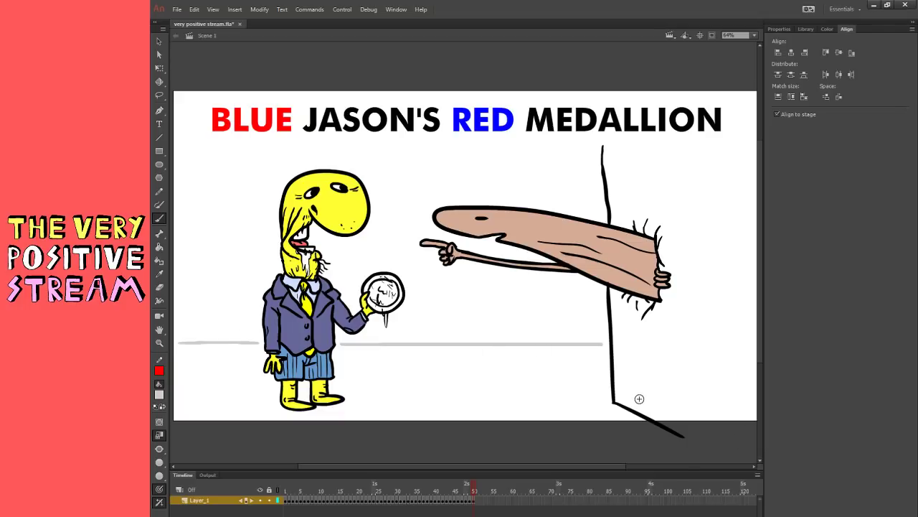